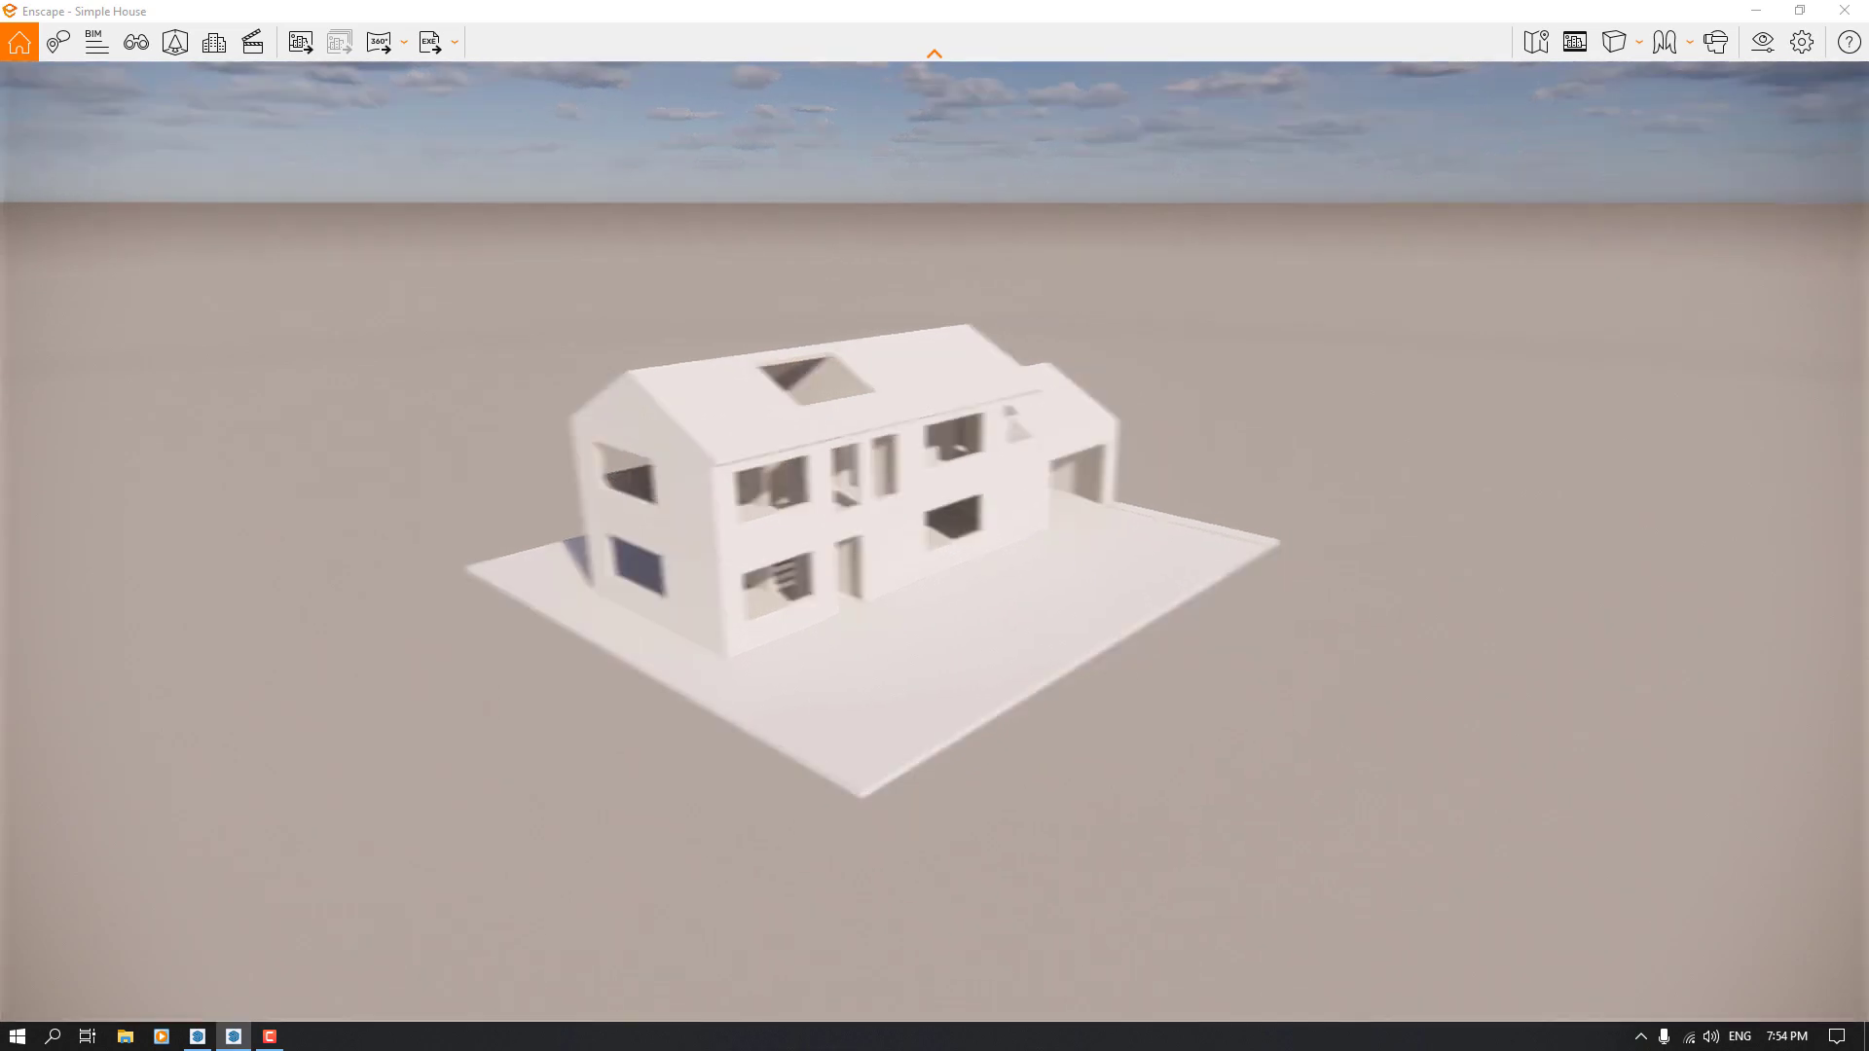
Examine the exterior of the white house model from the front, garage side and gable end
key("w")
key("d")
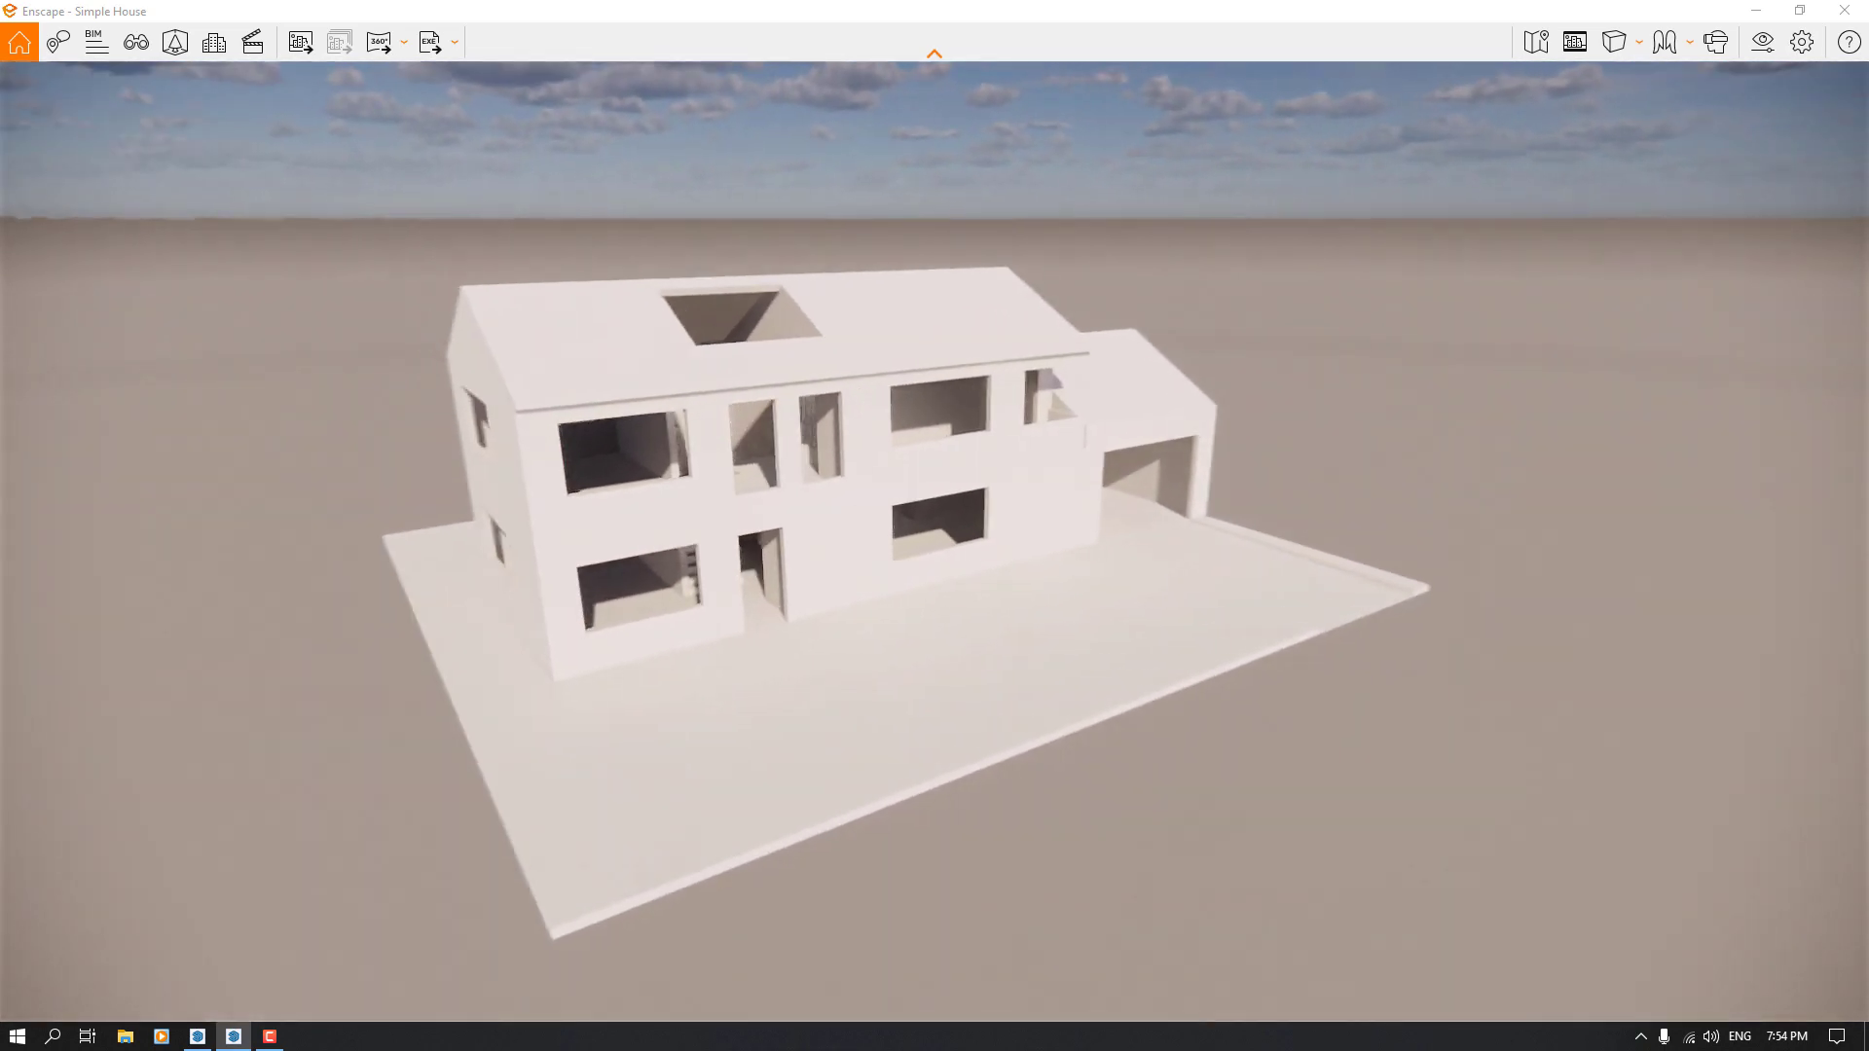
key("d")
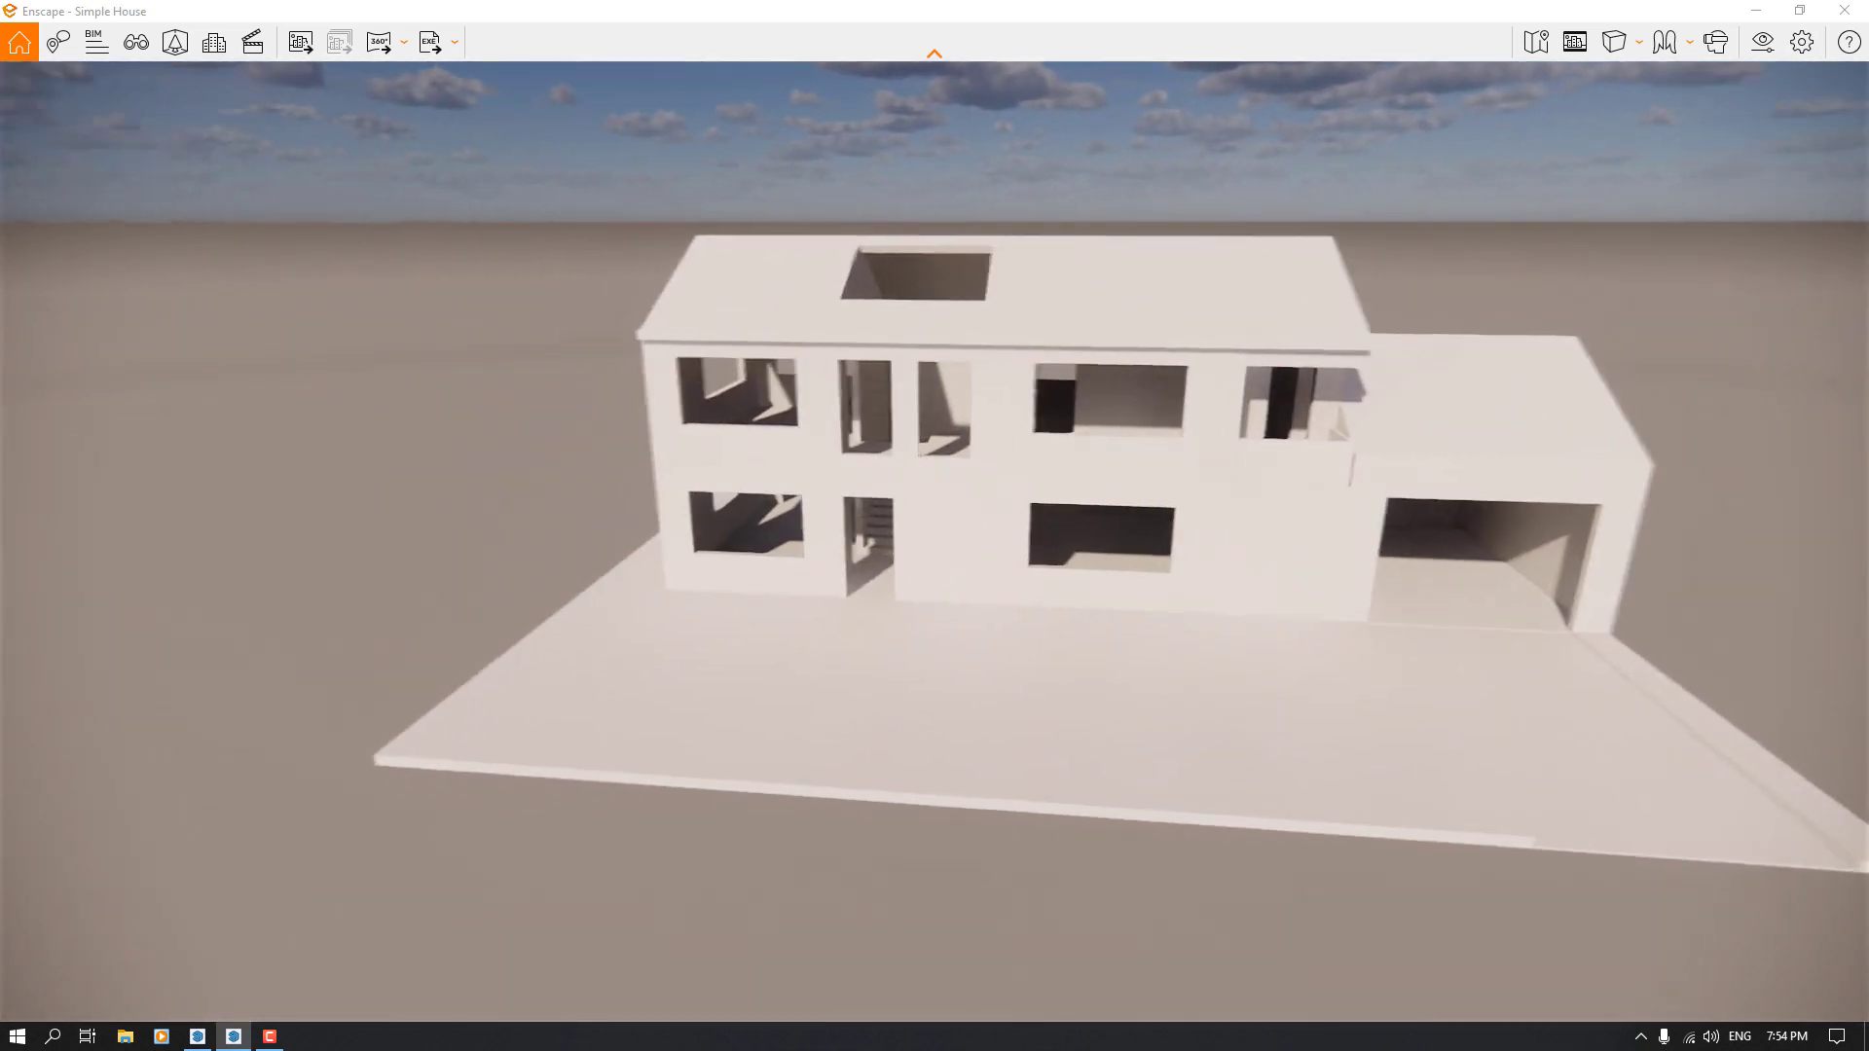
key("d")
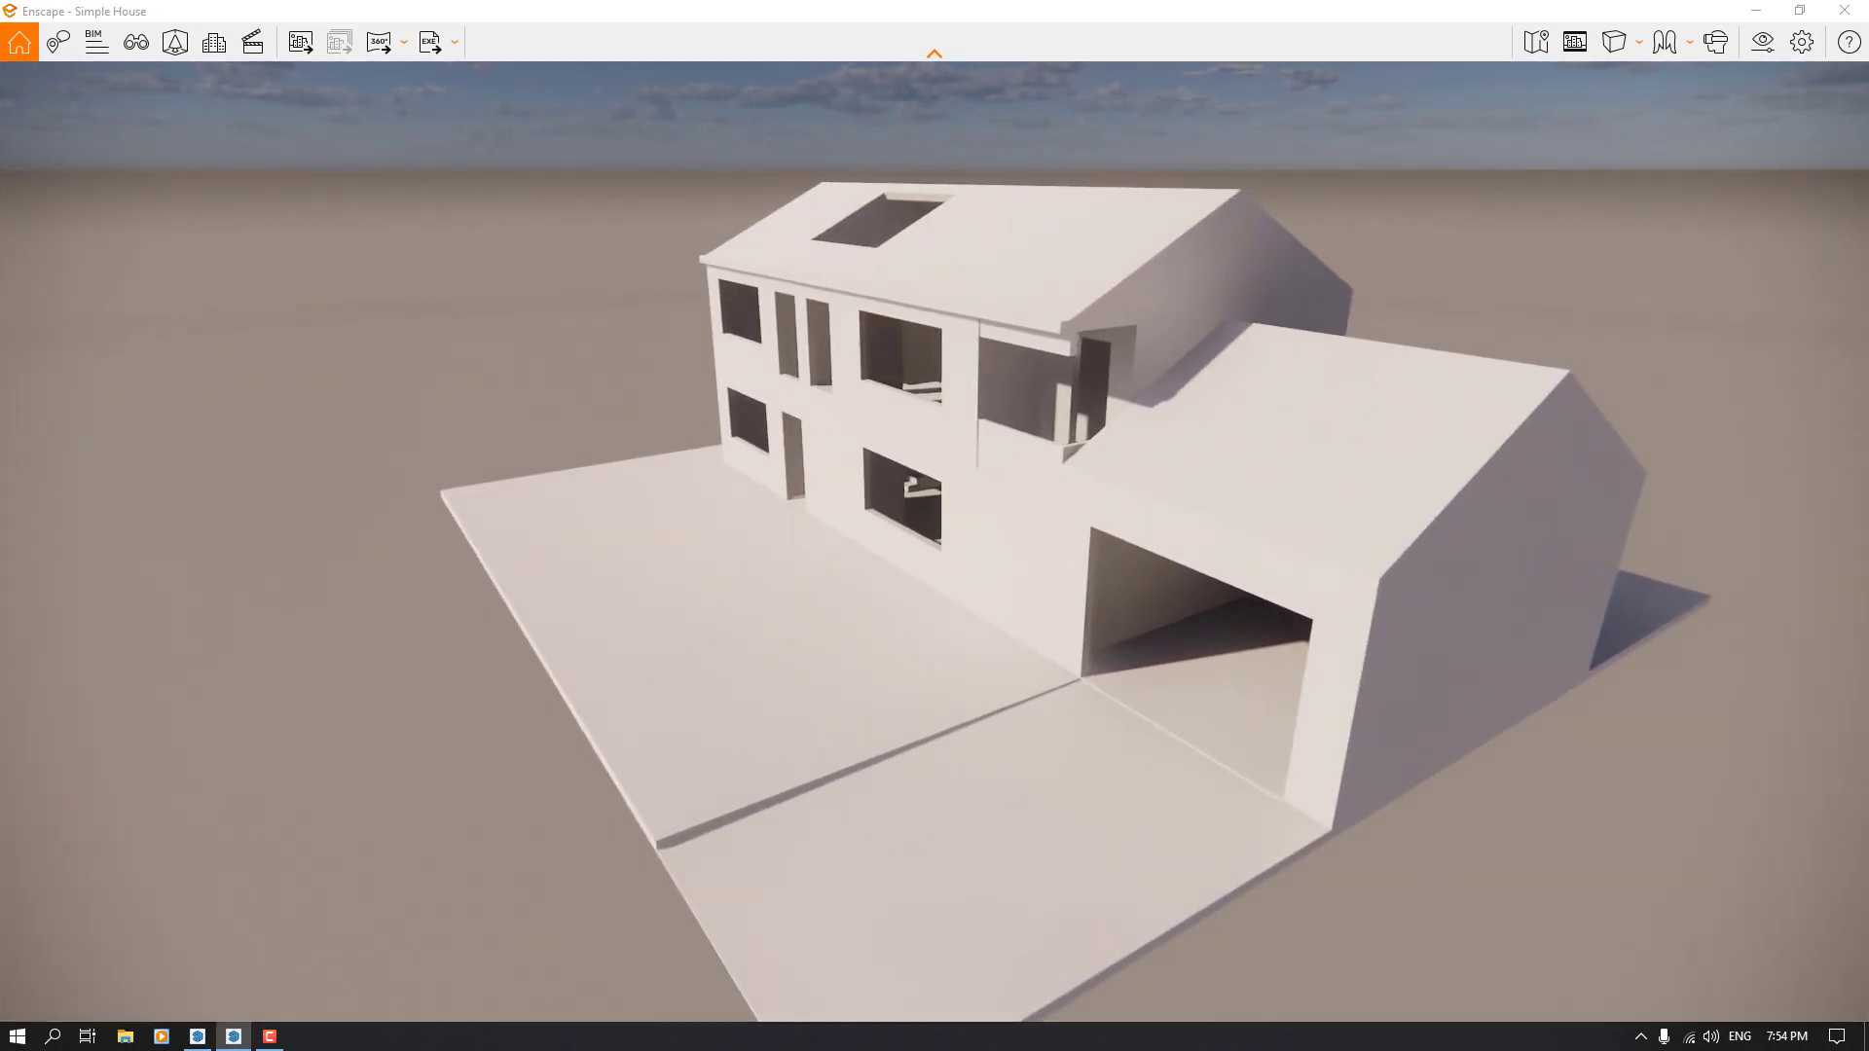
key("a")
key("a")
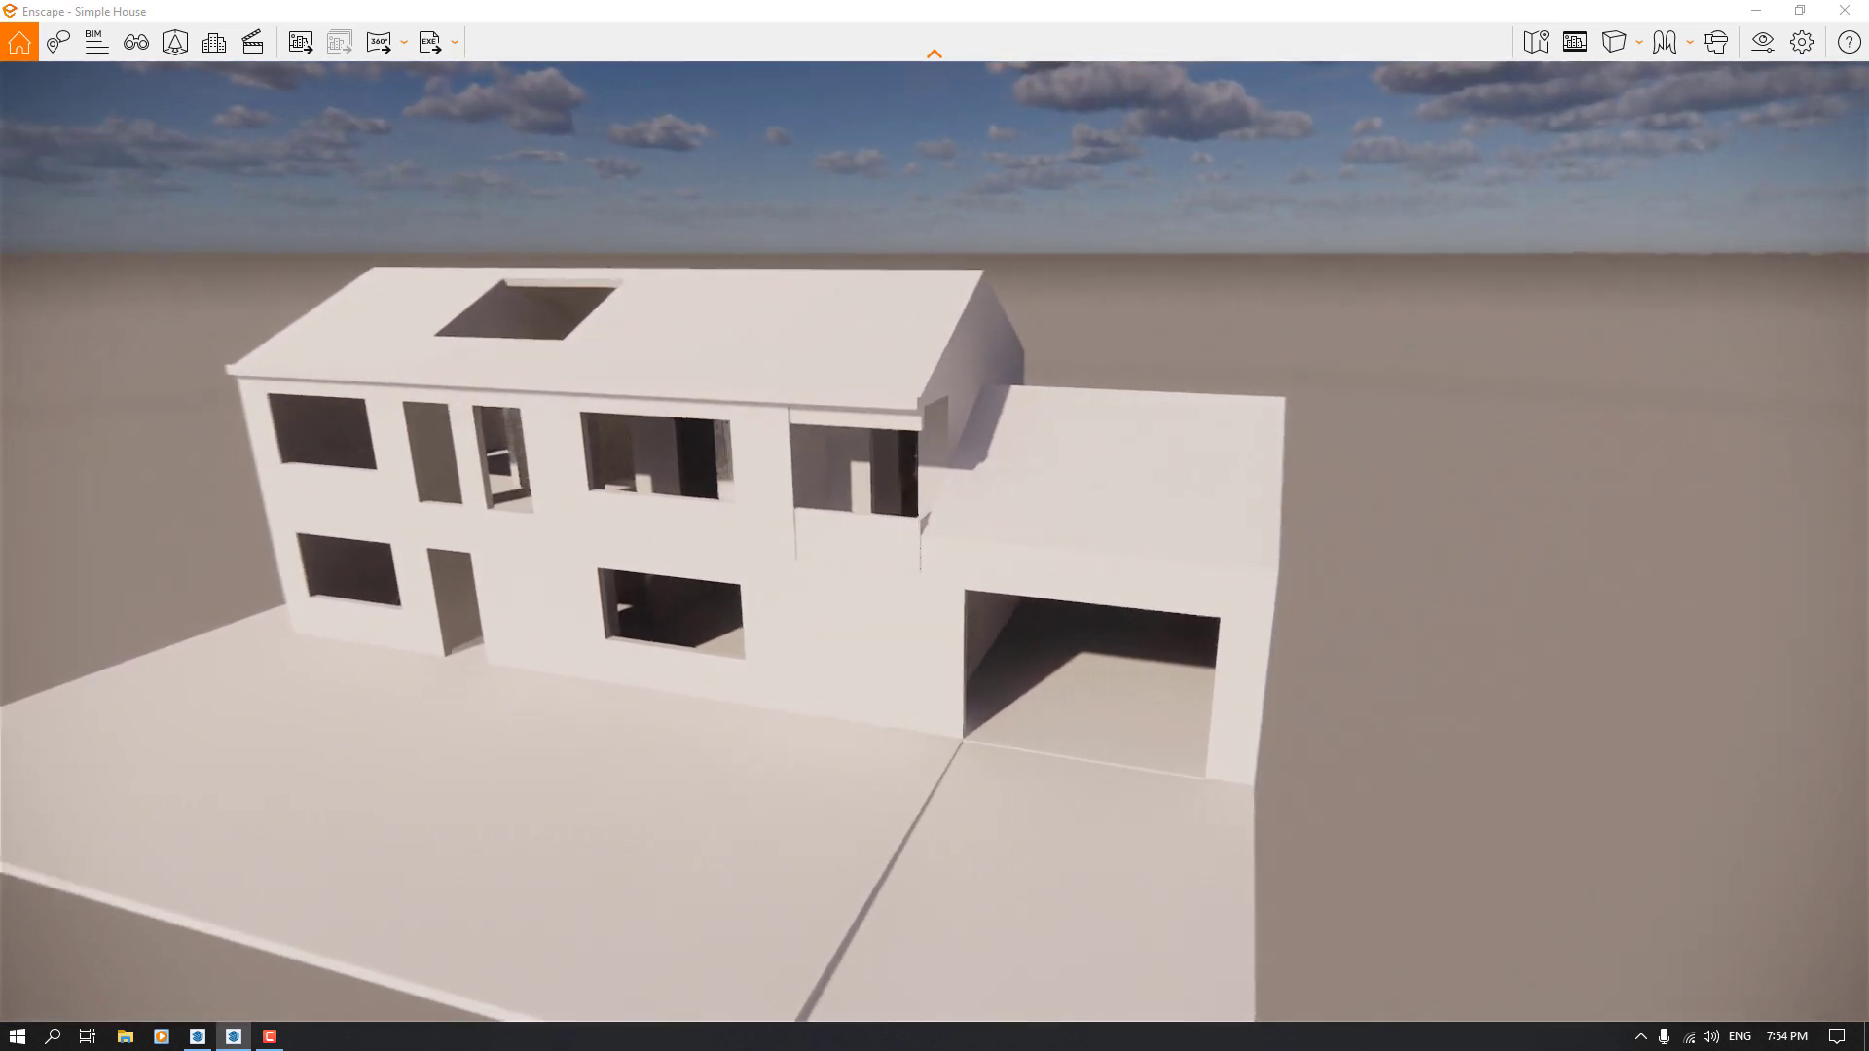
key("a")
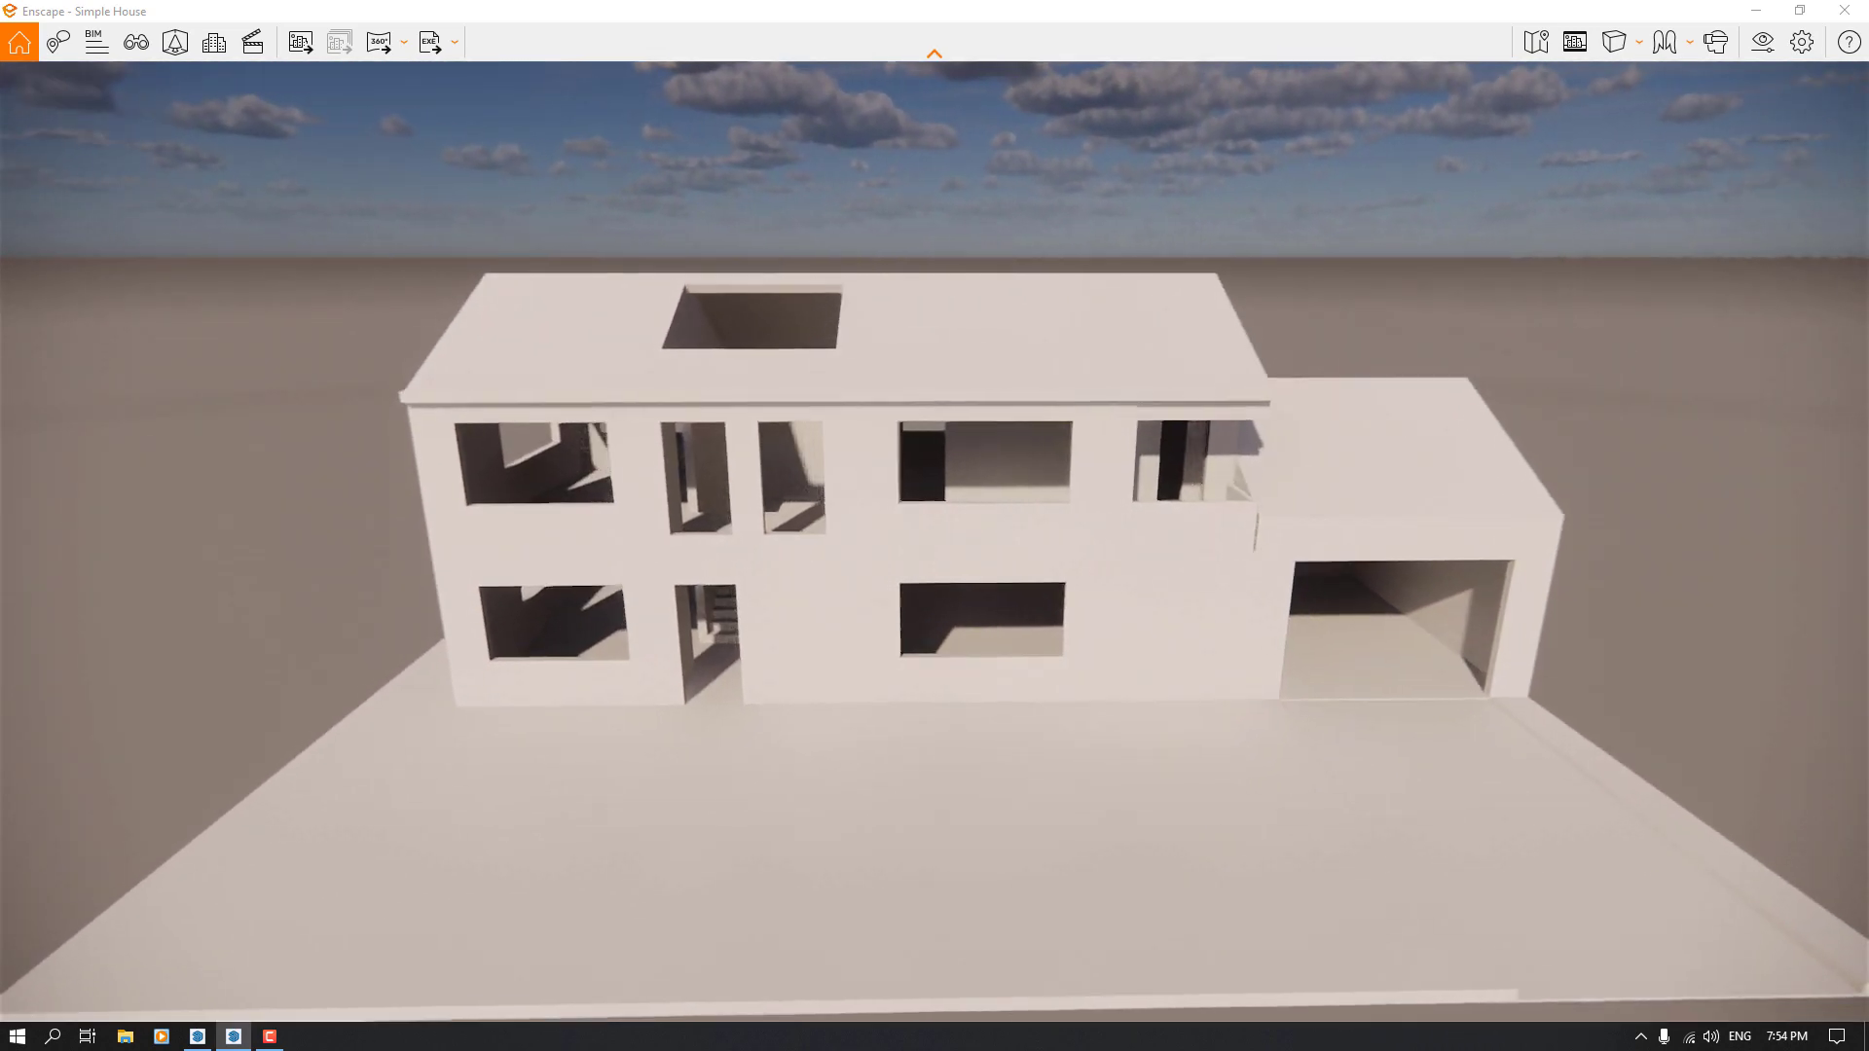
key("a")
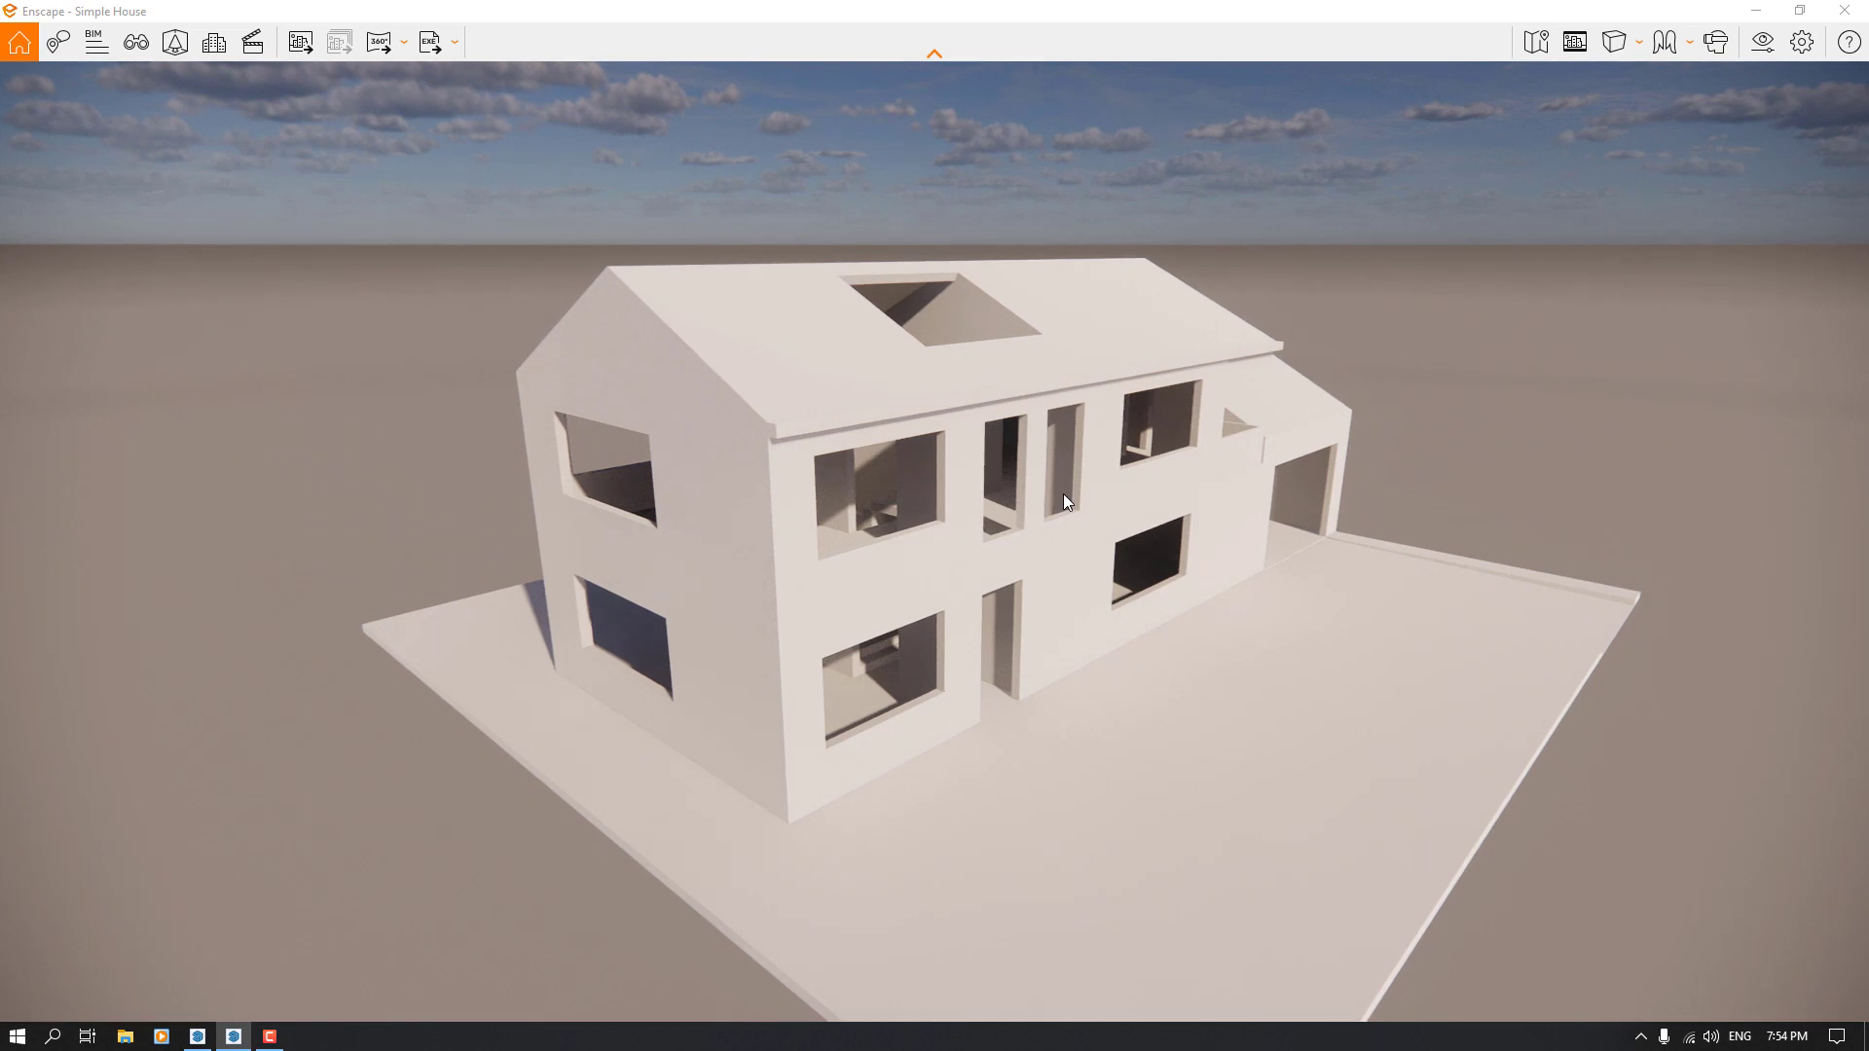
left_click_drag(1063, 493, 1075, 536)
key("s")
key("d")
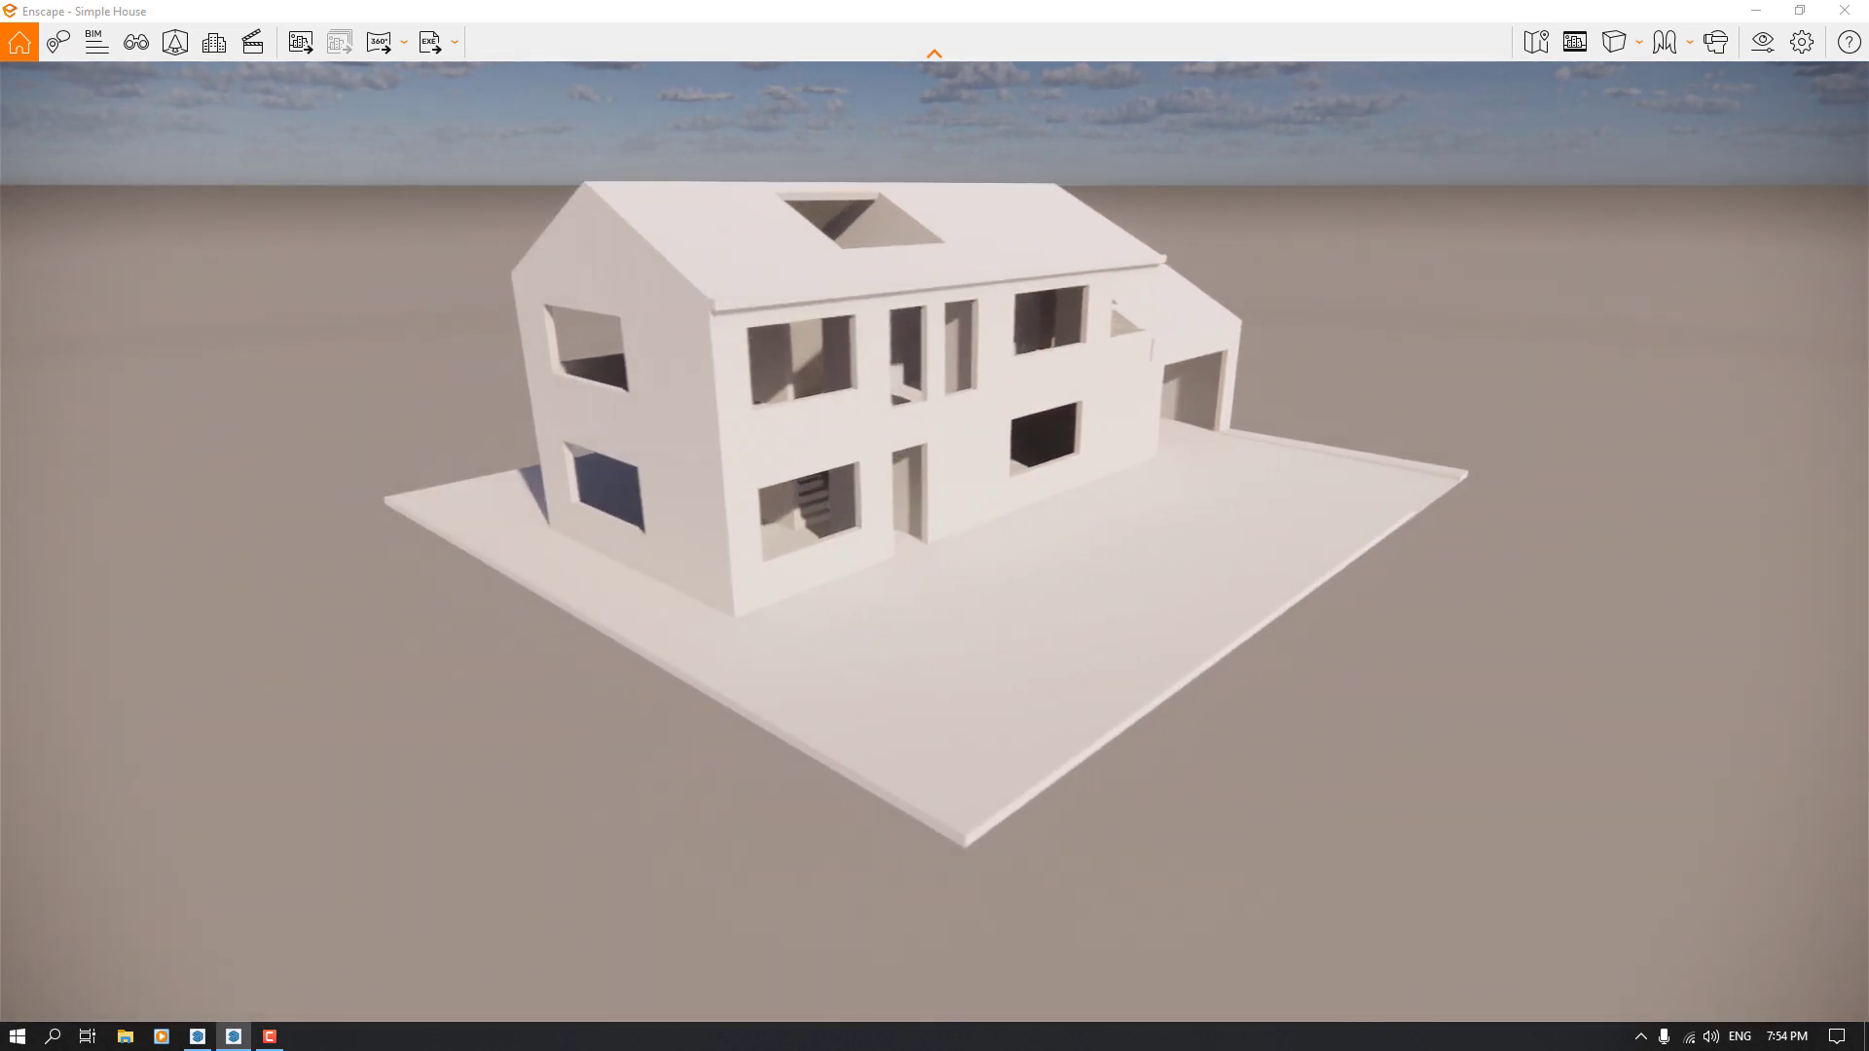
key("w")
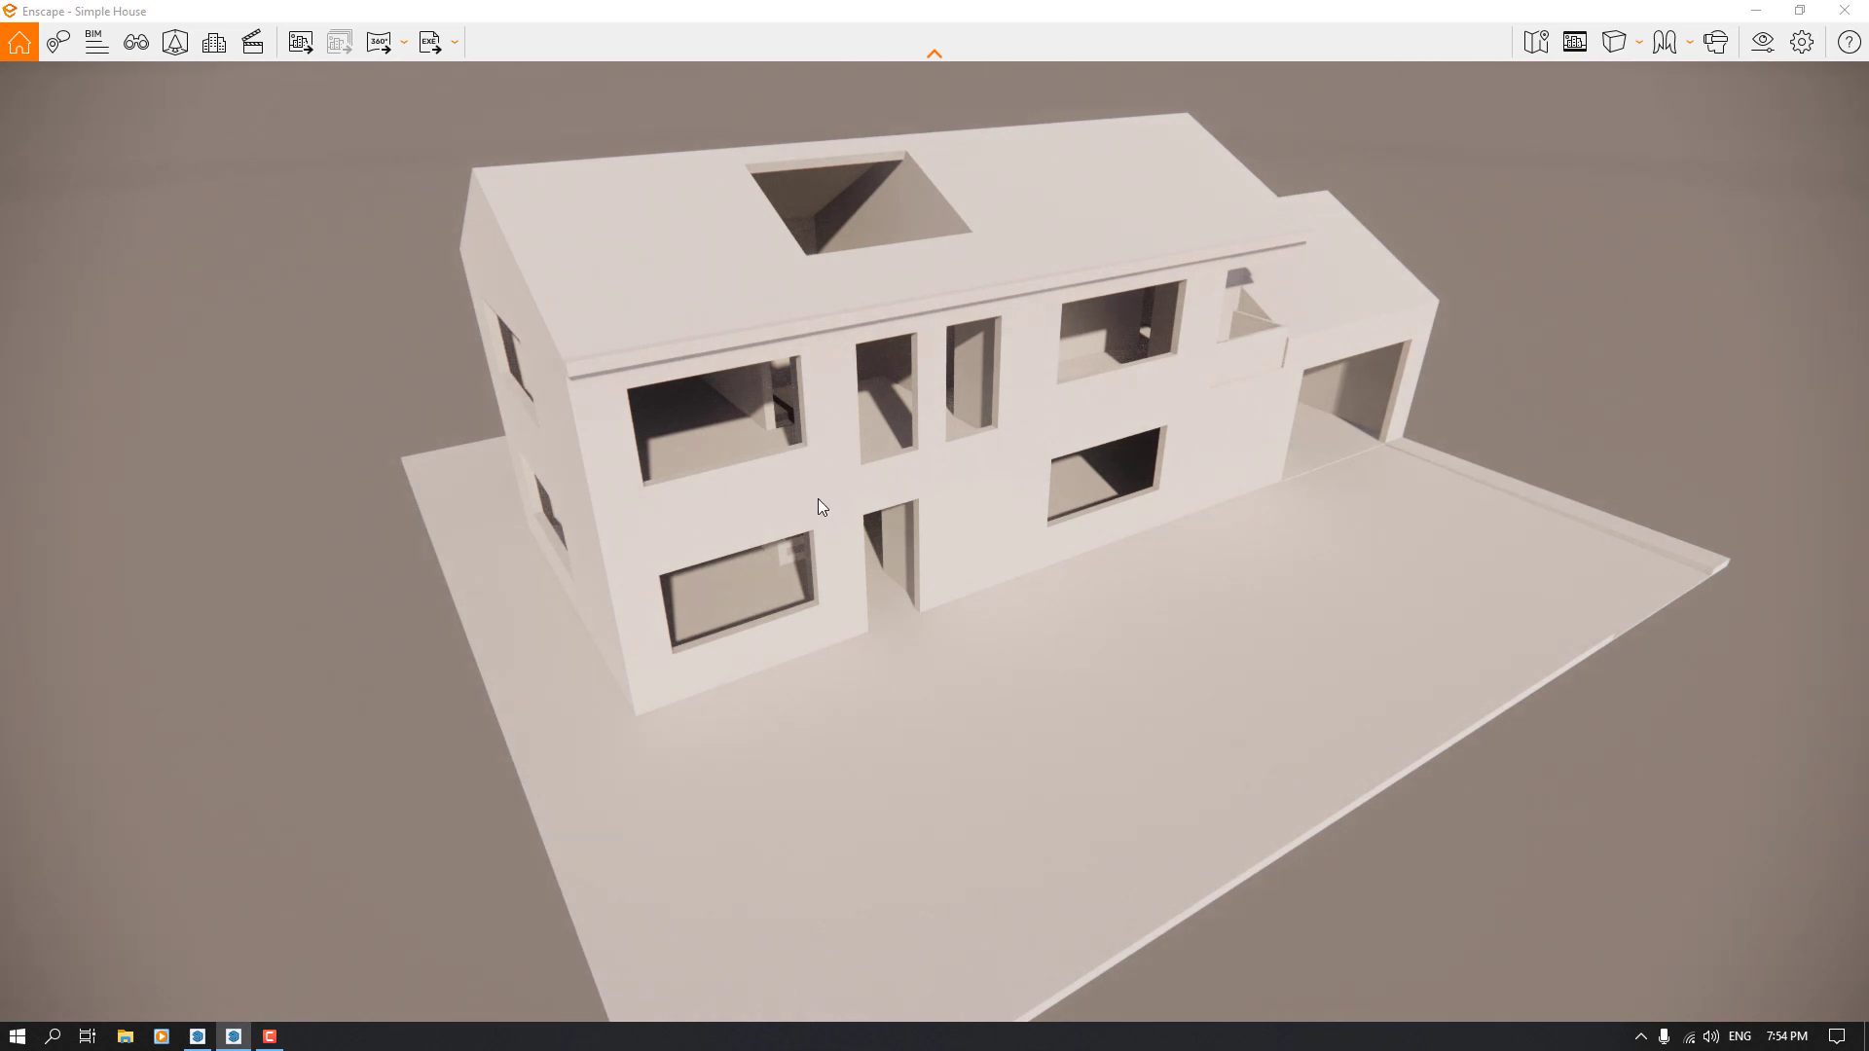
Turn on the safe frame and show composition gridlines in the Video Editor
left_click(1586, 49)
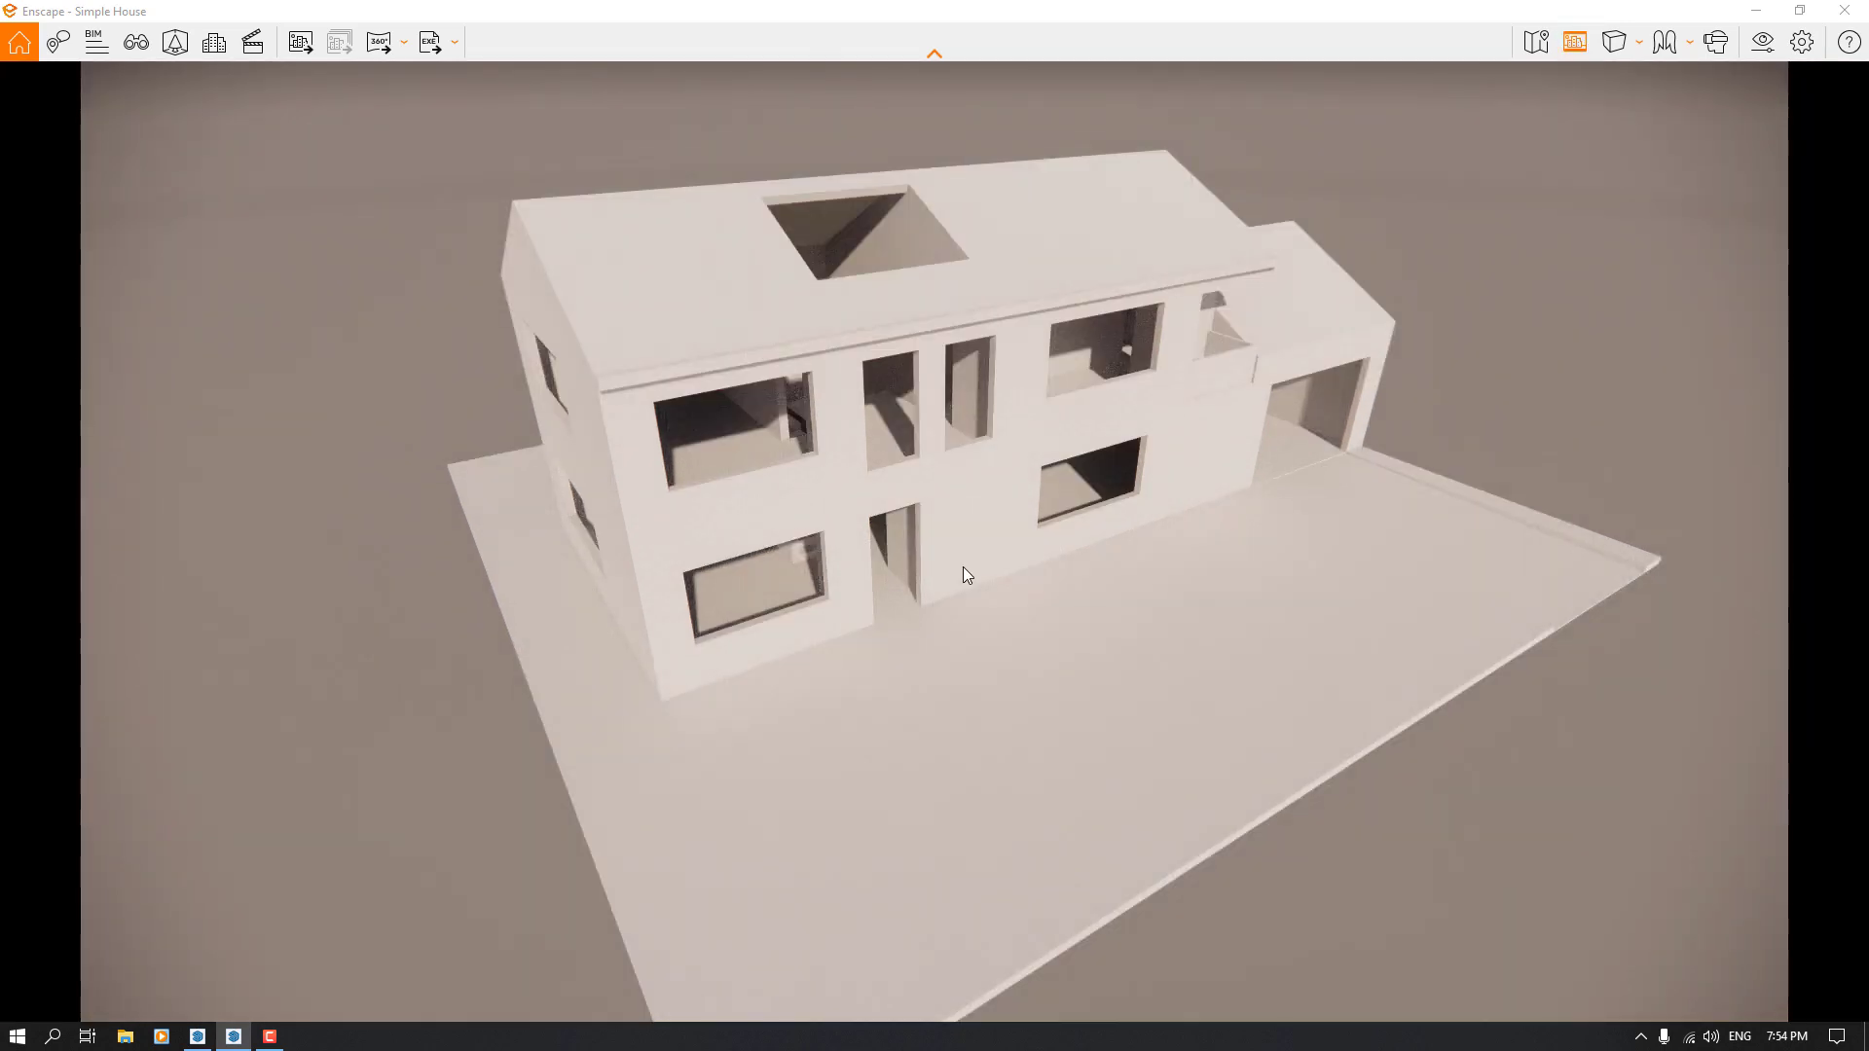
key("k")
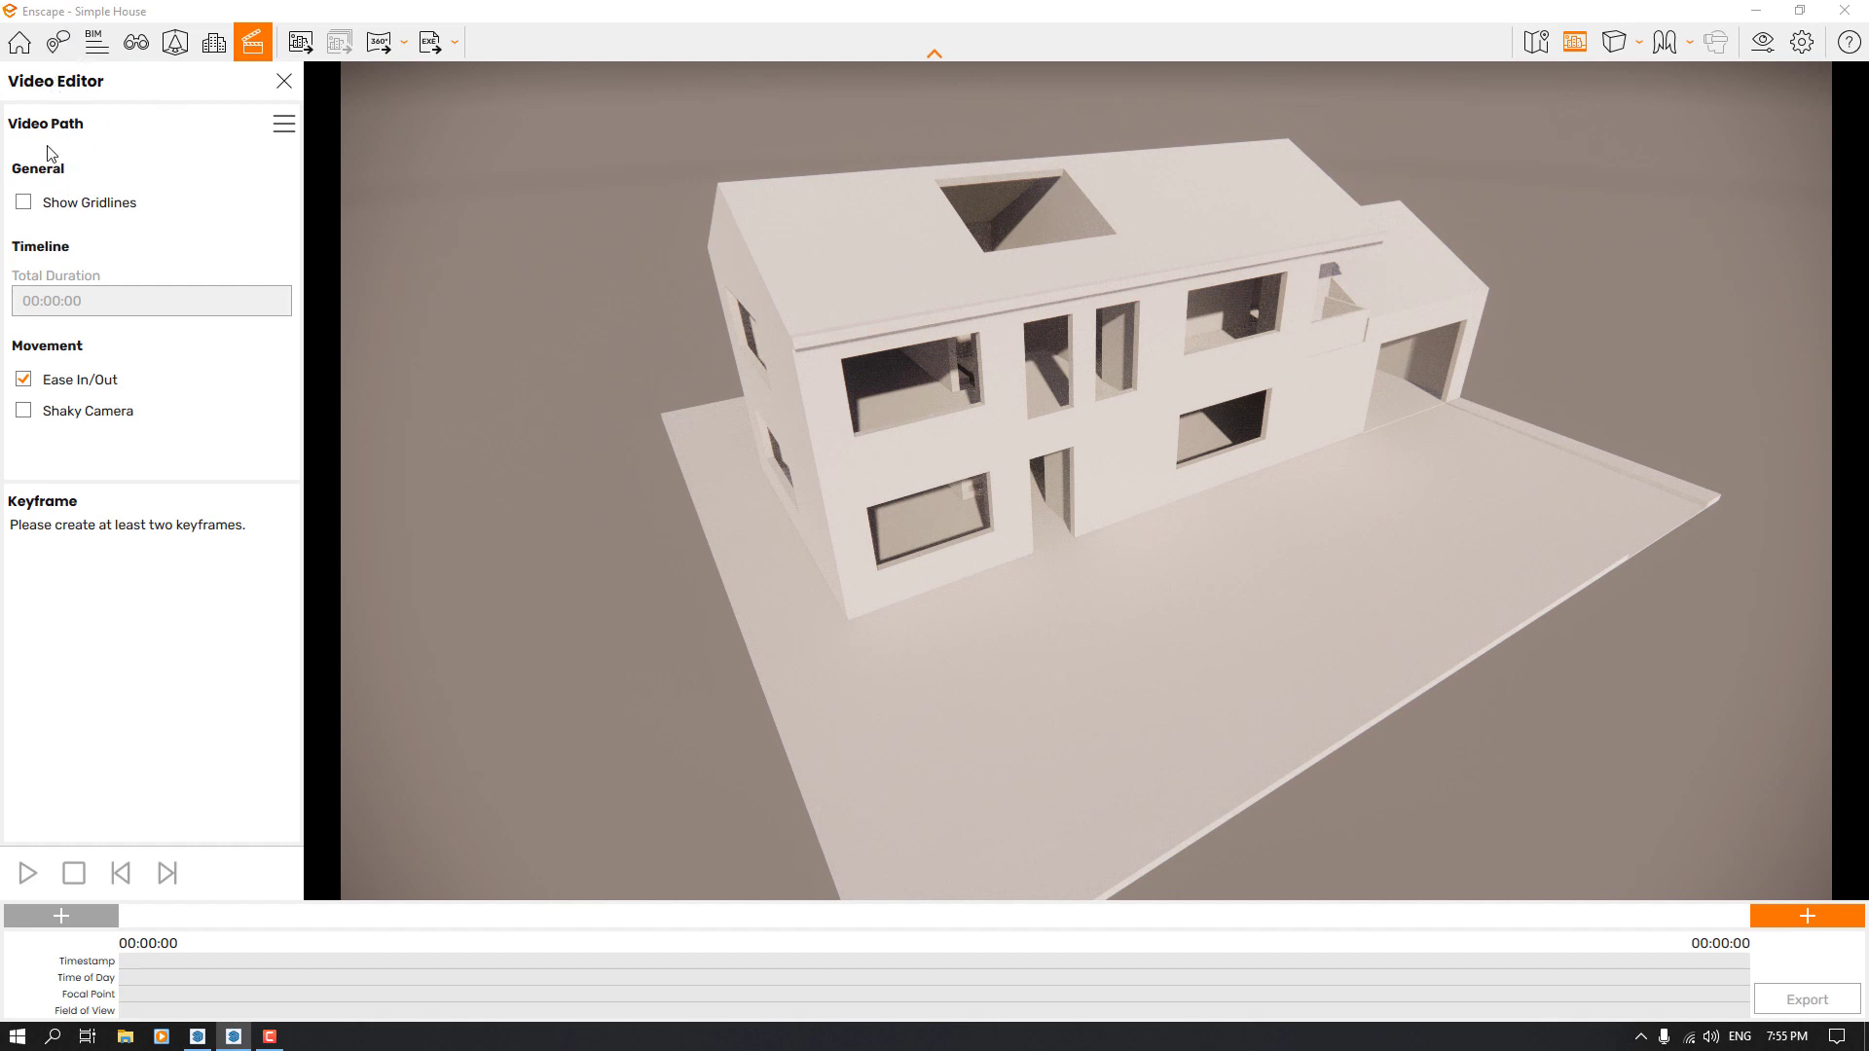
left_click(282, 127)
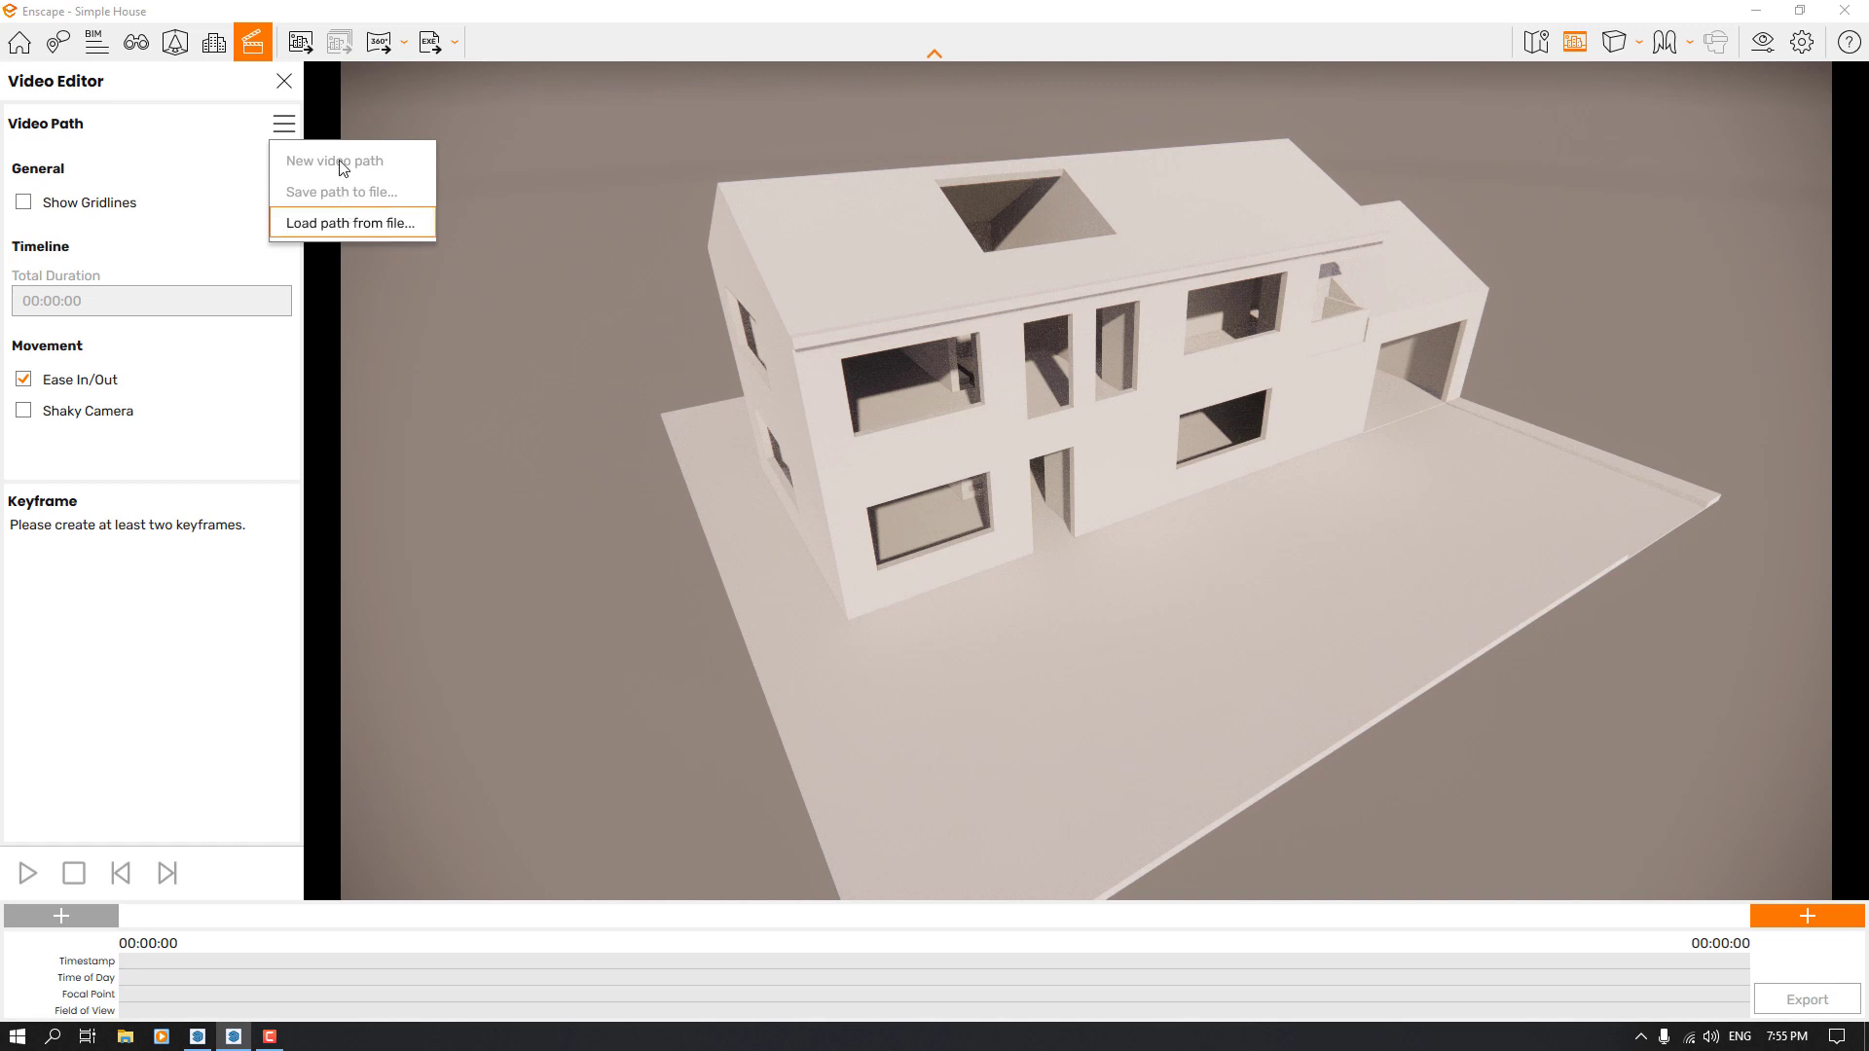
left_click(224, 187)
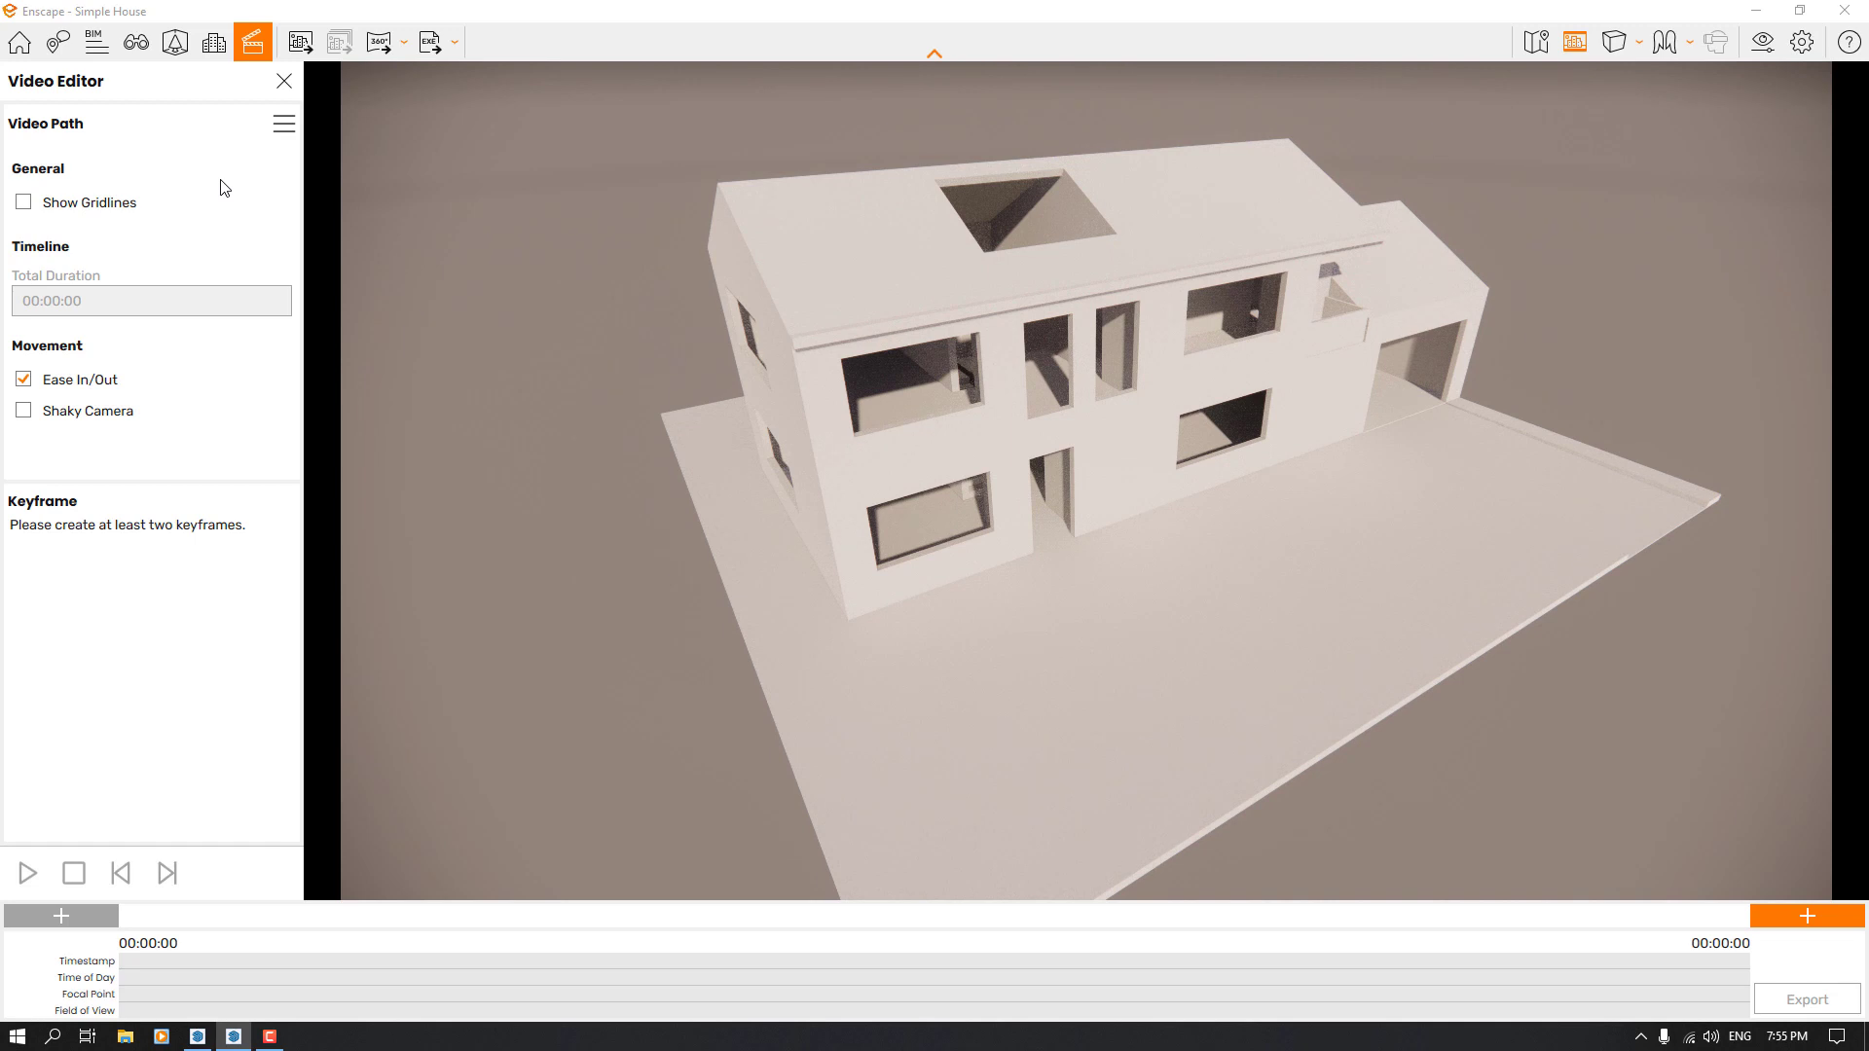
left_click(23, 203)
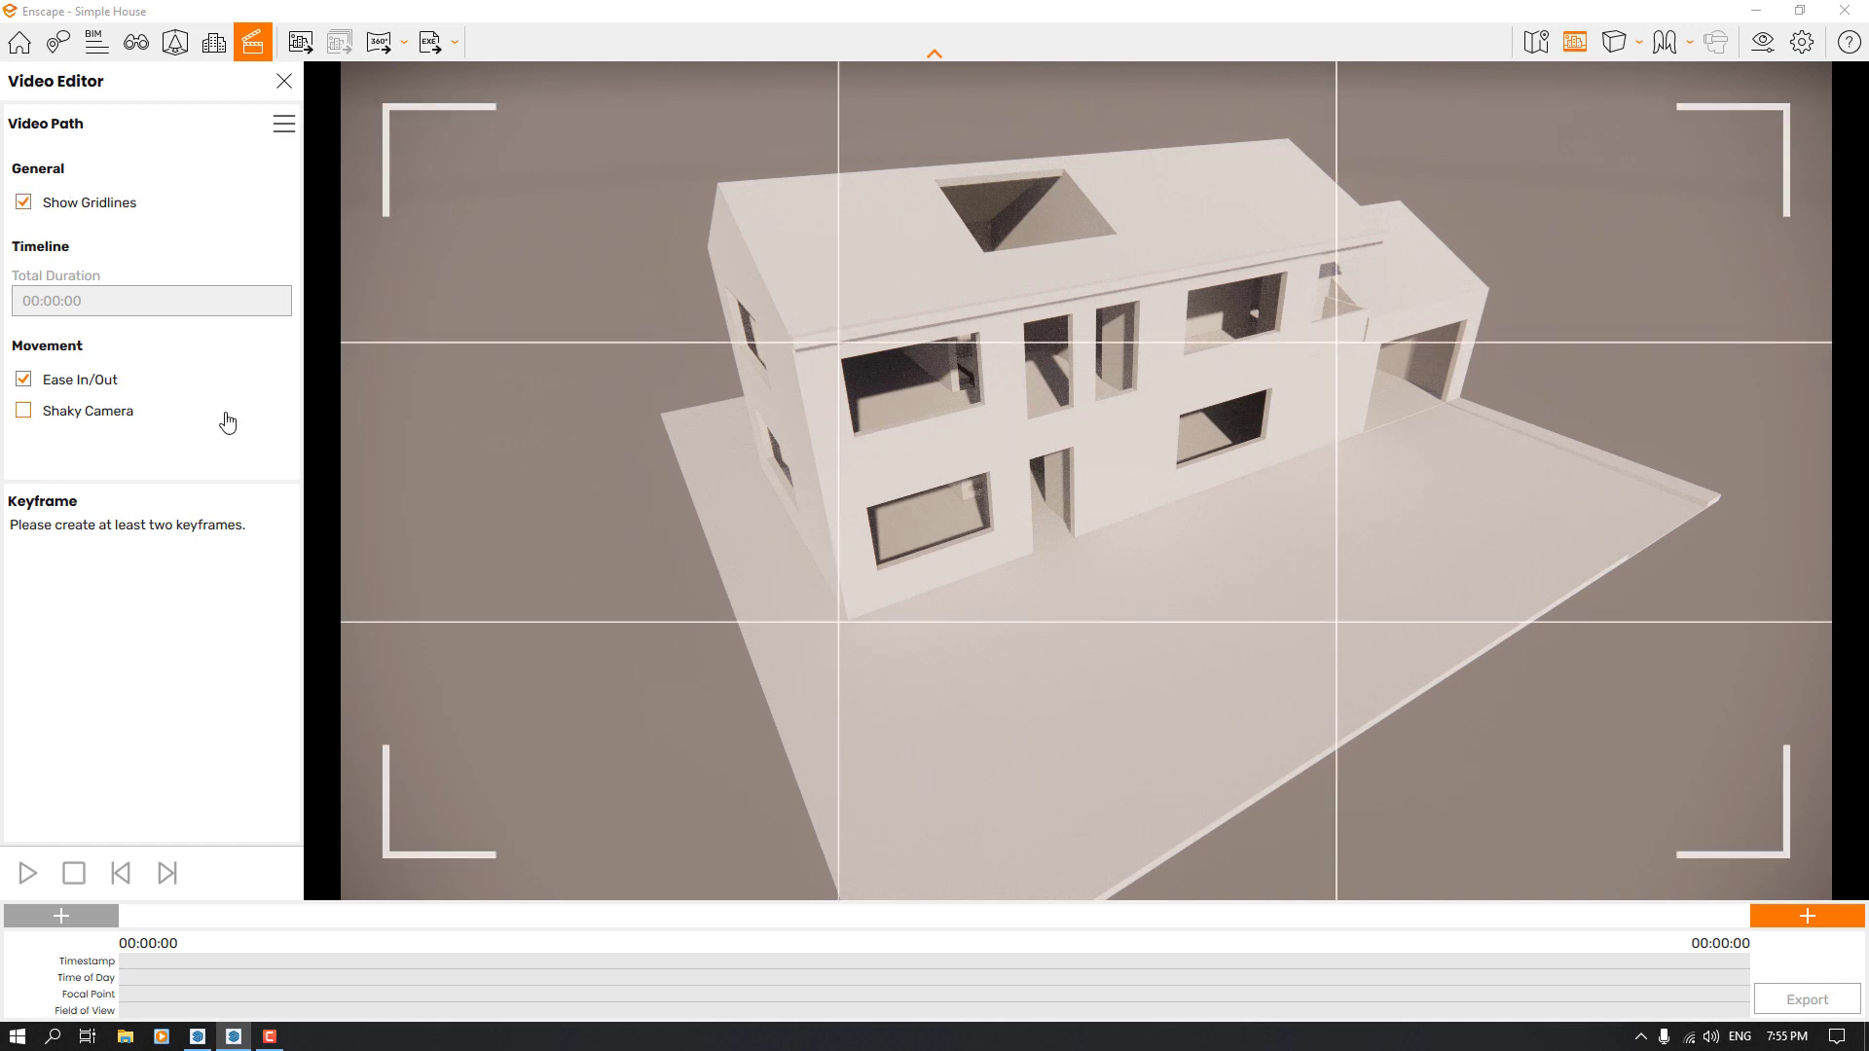
Set the sky's horizon source to Clear in the Visual Settings
left_click_drag(951, 459, 1002, 471)
right_click_drag(1002, 472, 1189, 465)
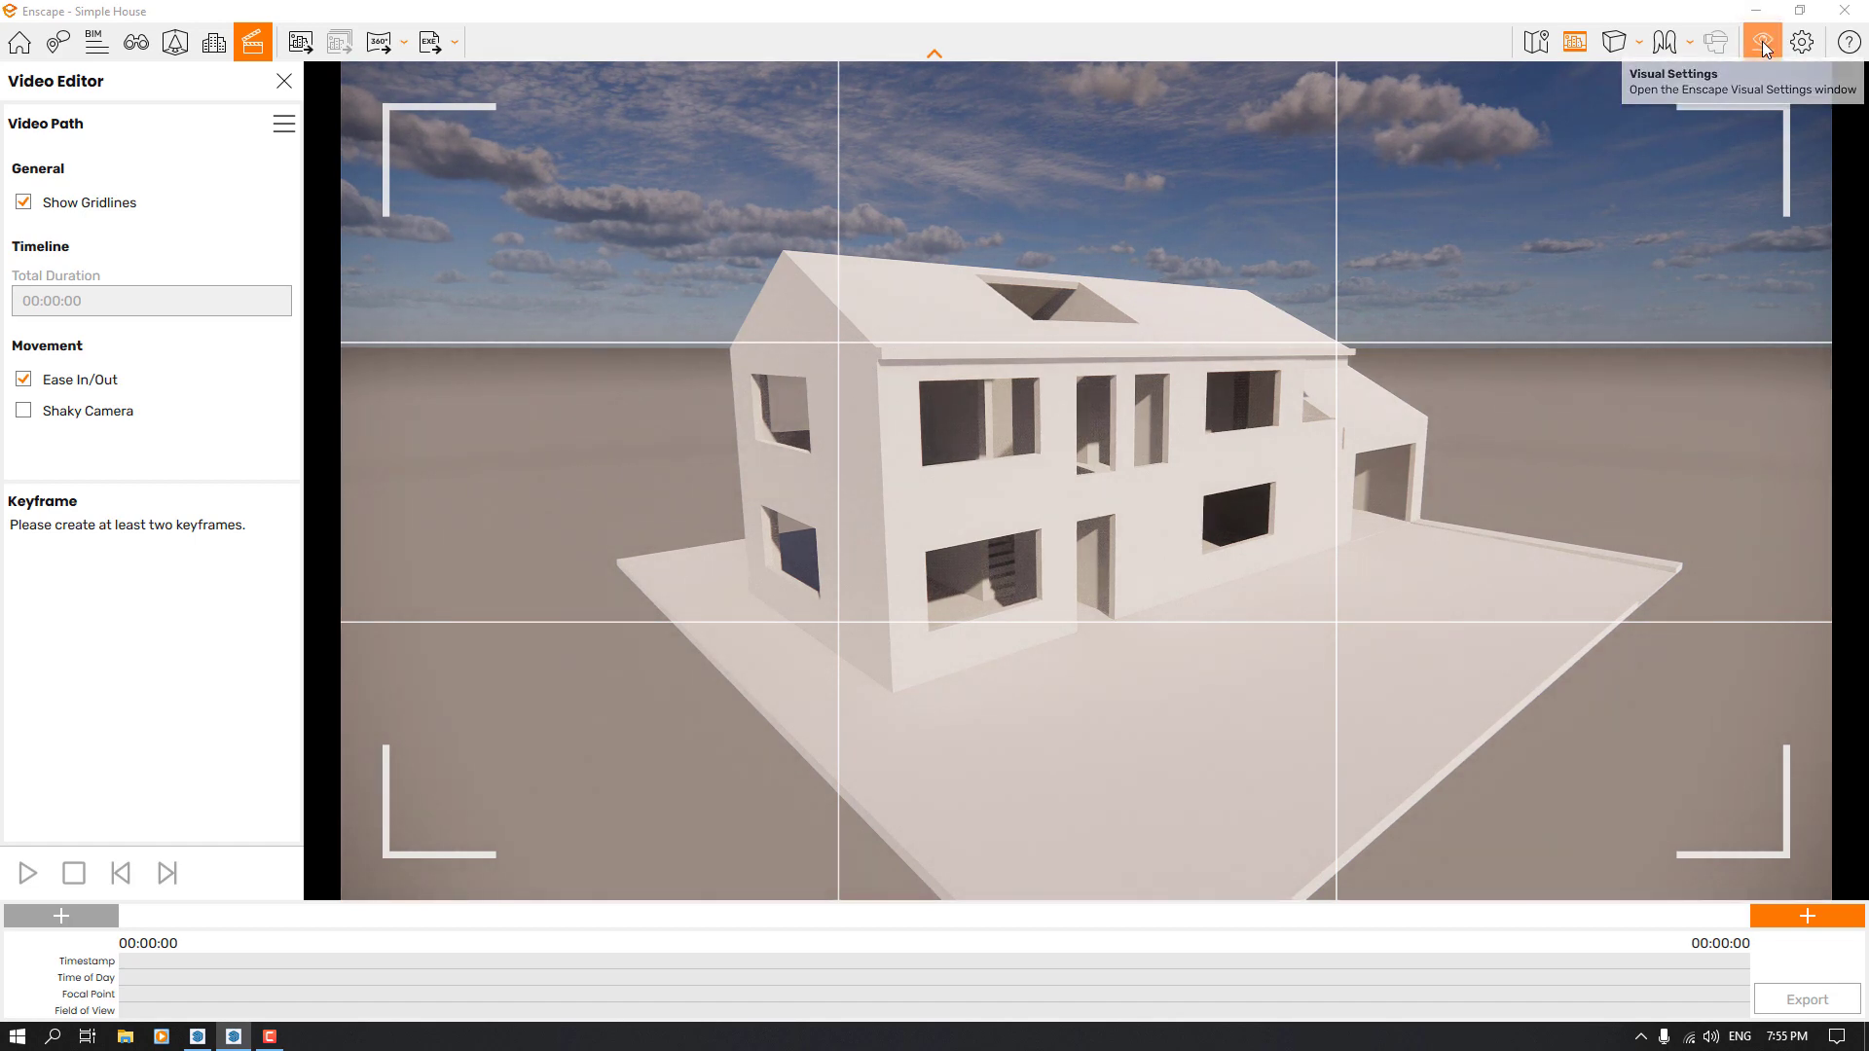
left_click(1762, 44)
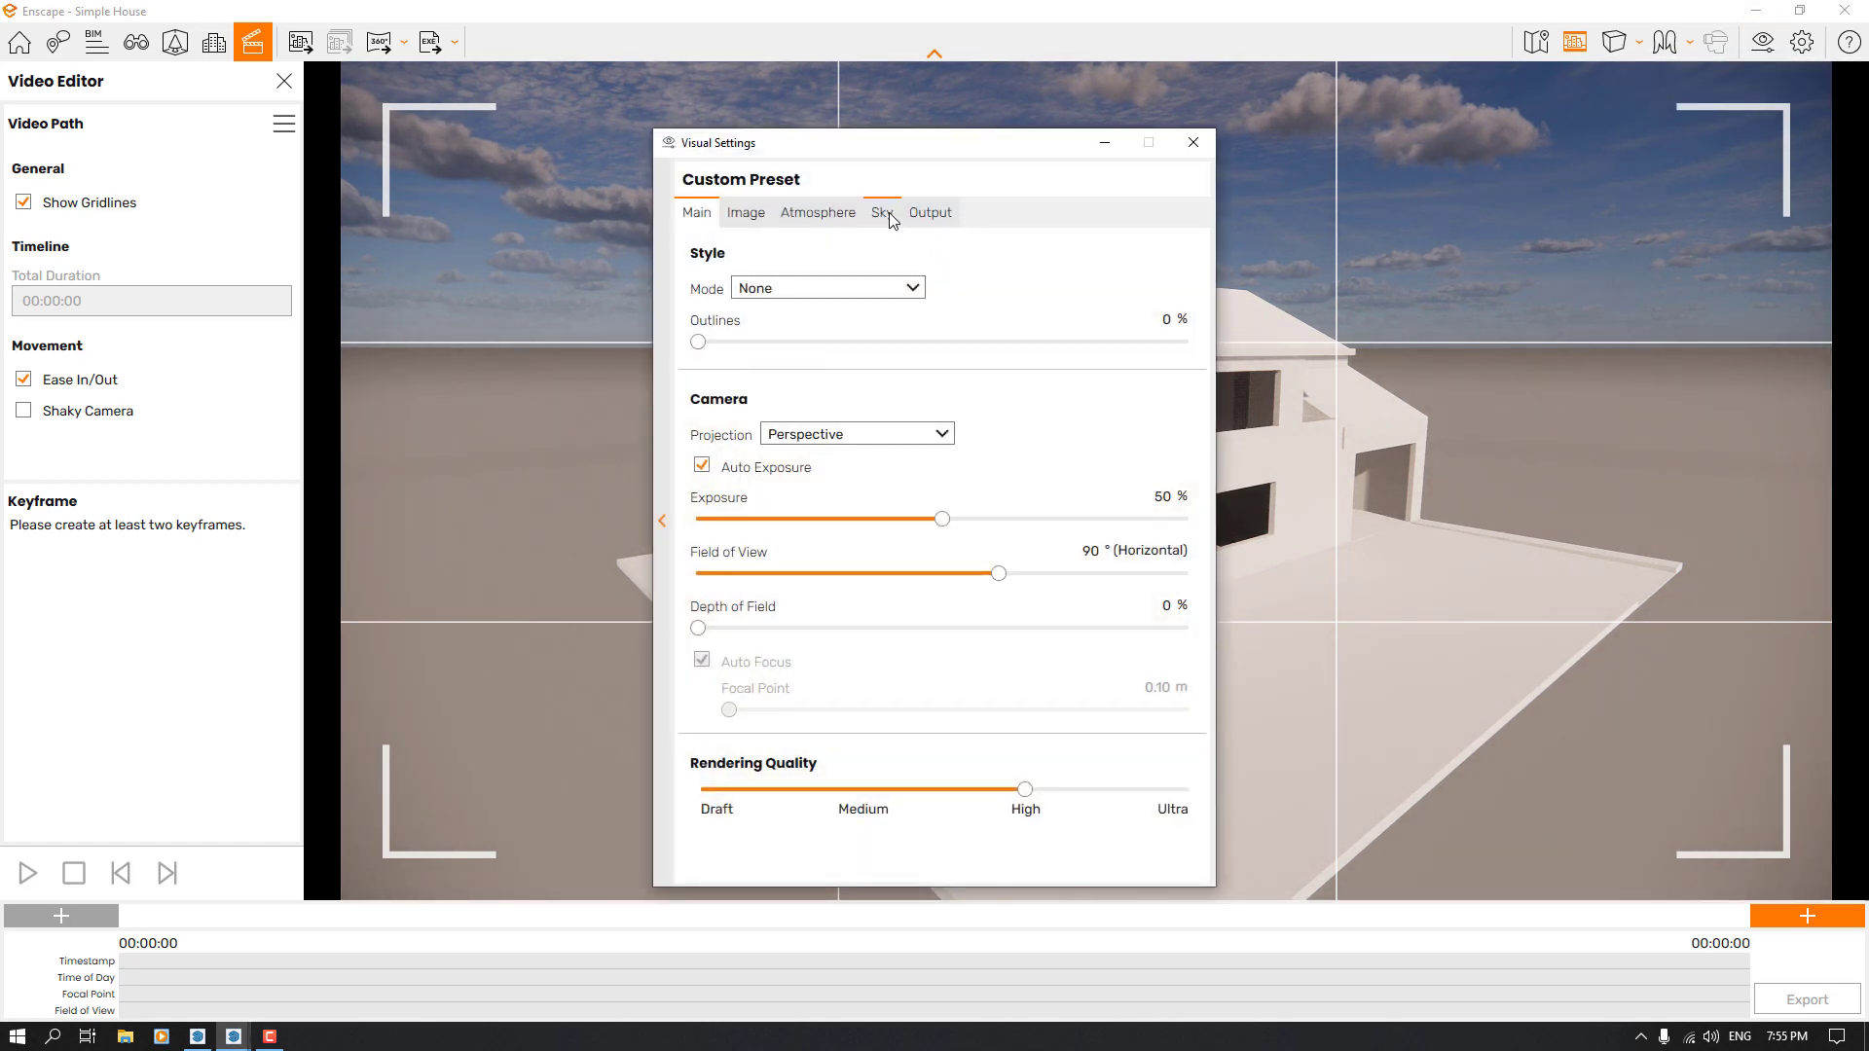
left_click(889, 216)
left_click(811, 329)
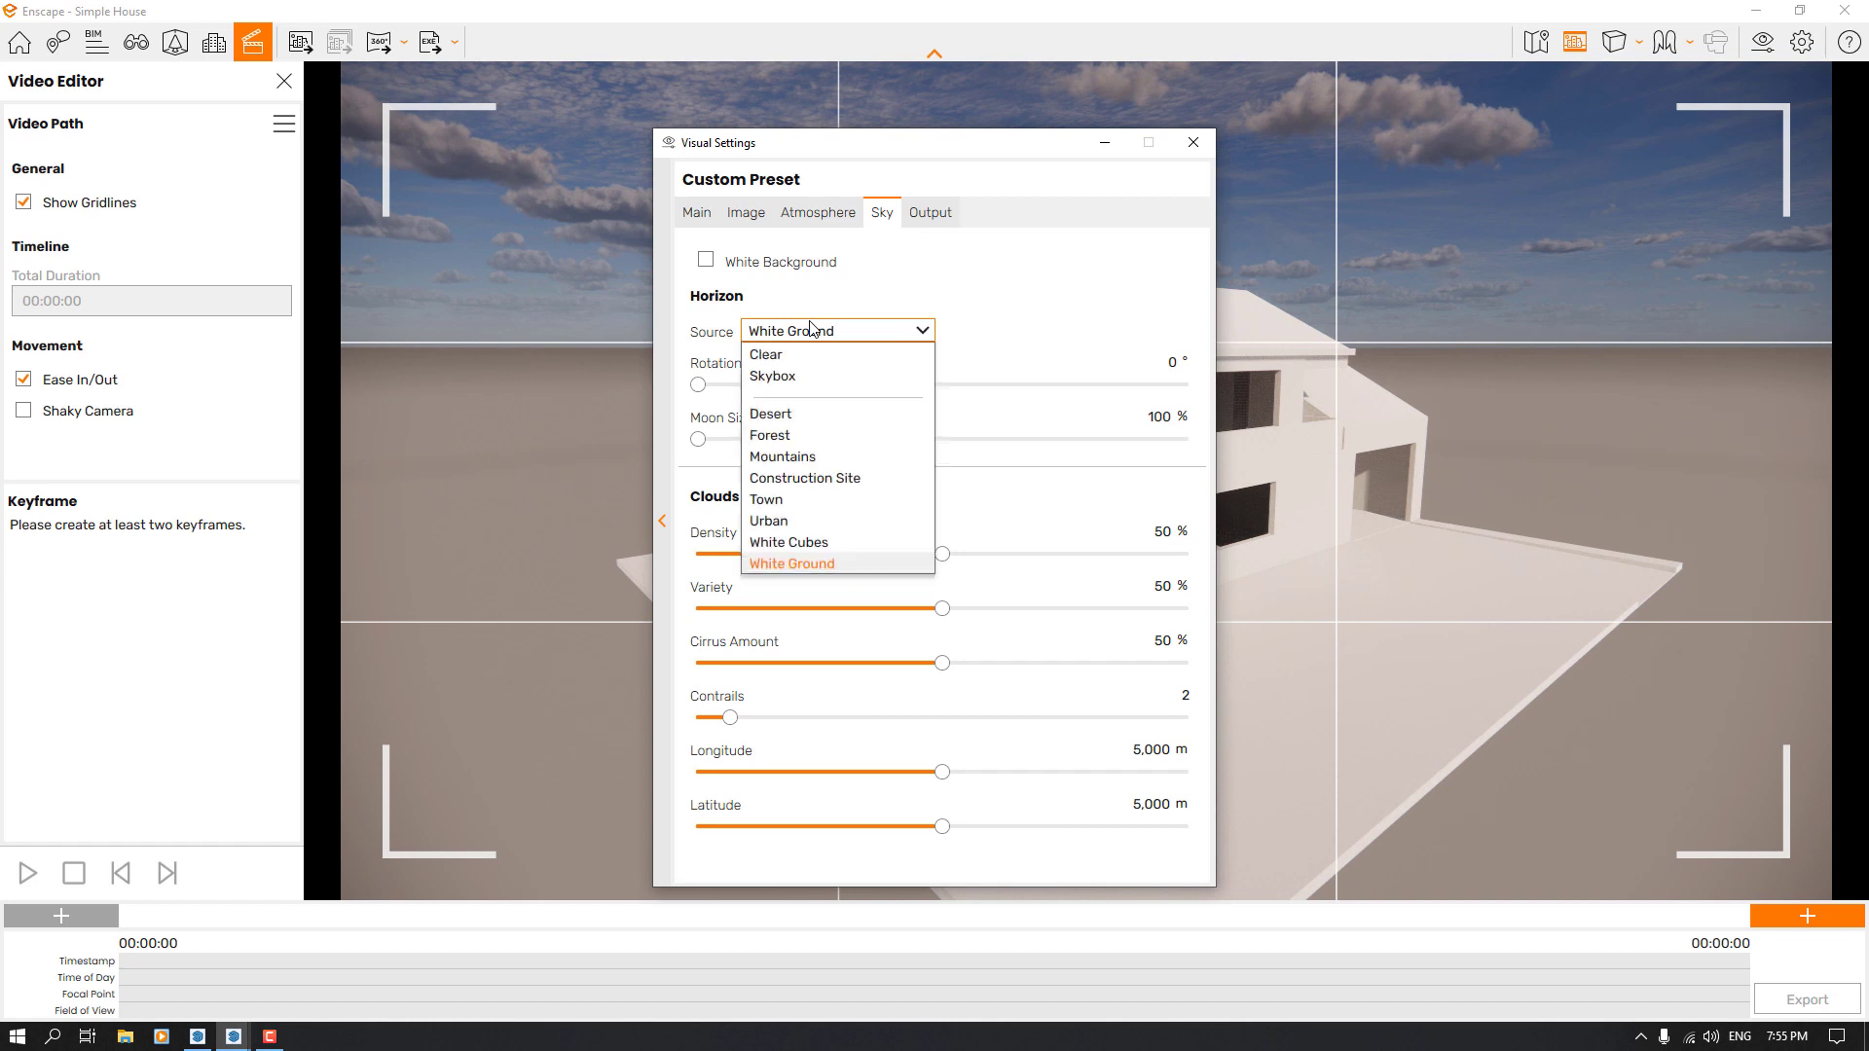
left_click(766, 355)
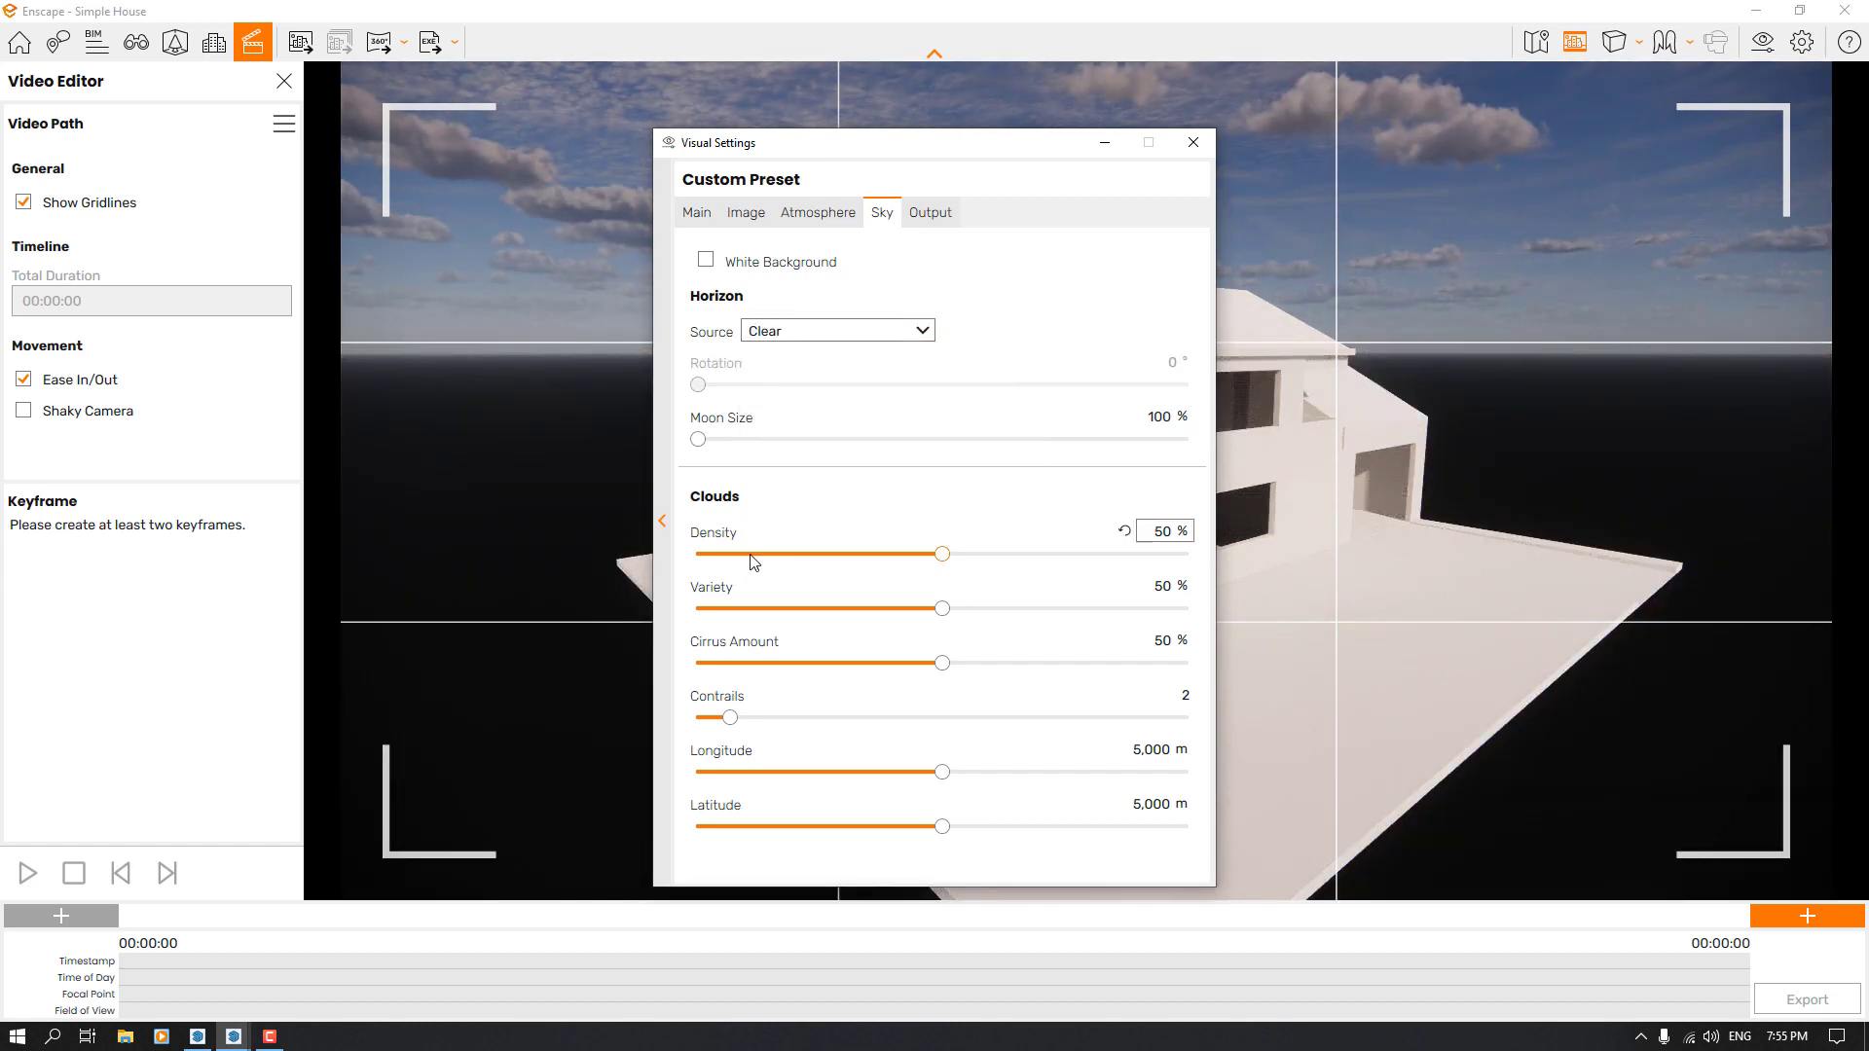
Remove all clouds from the sky by setting density, variety and cirrus amount to 0 % and contrails to 0
left_click_drag(942, 556, 755, 555)
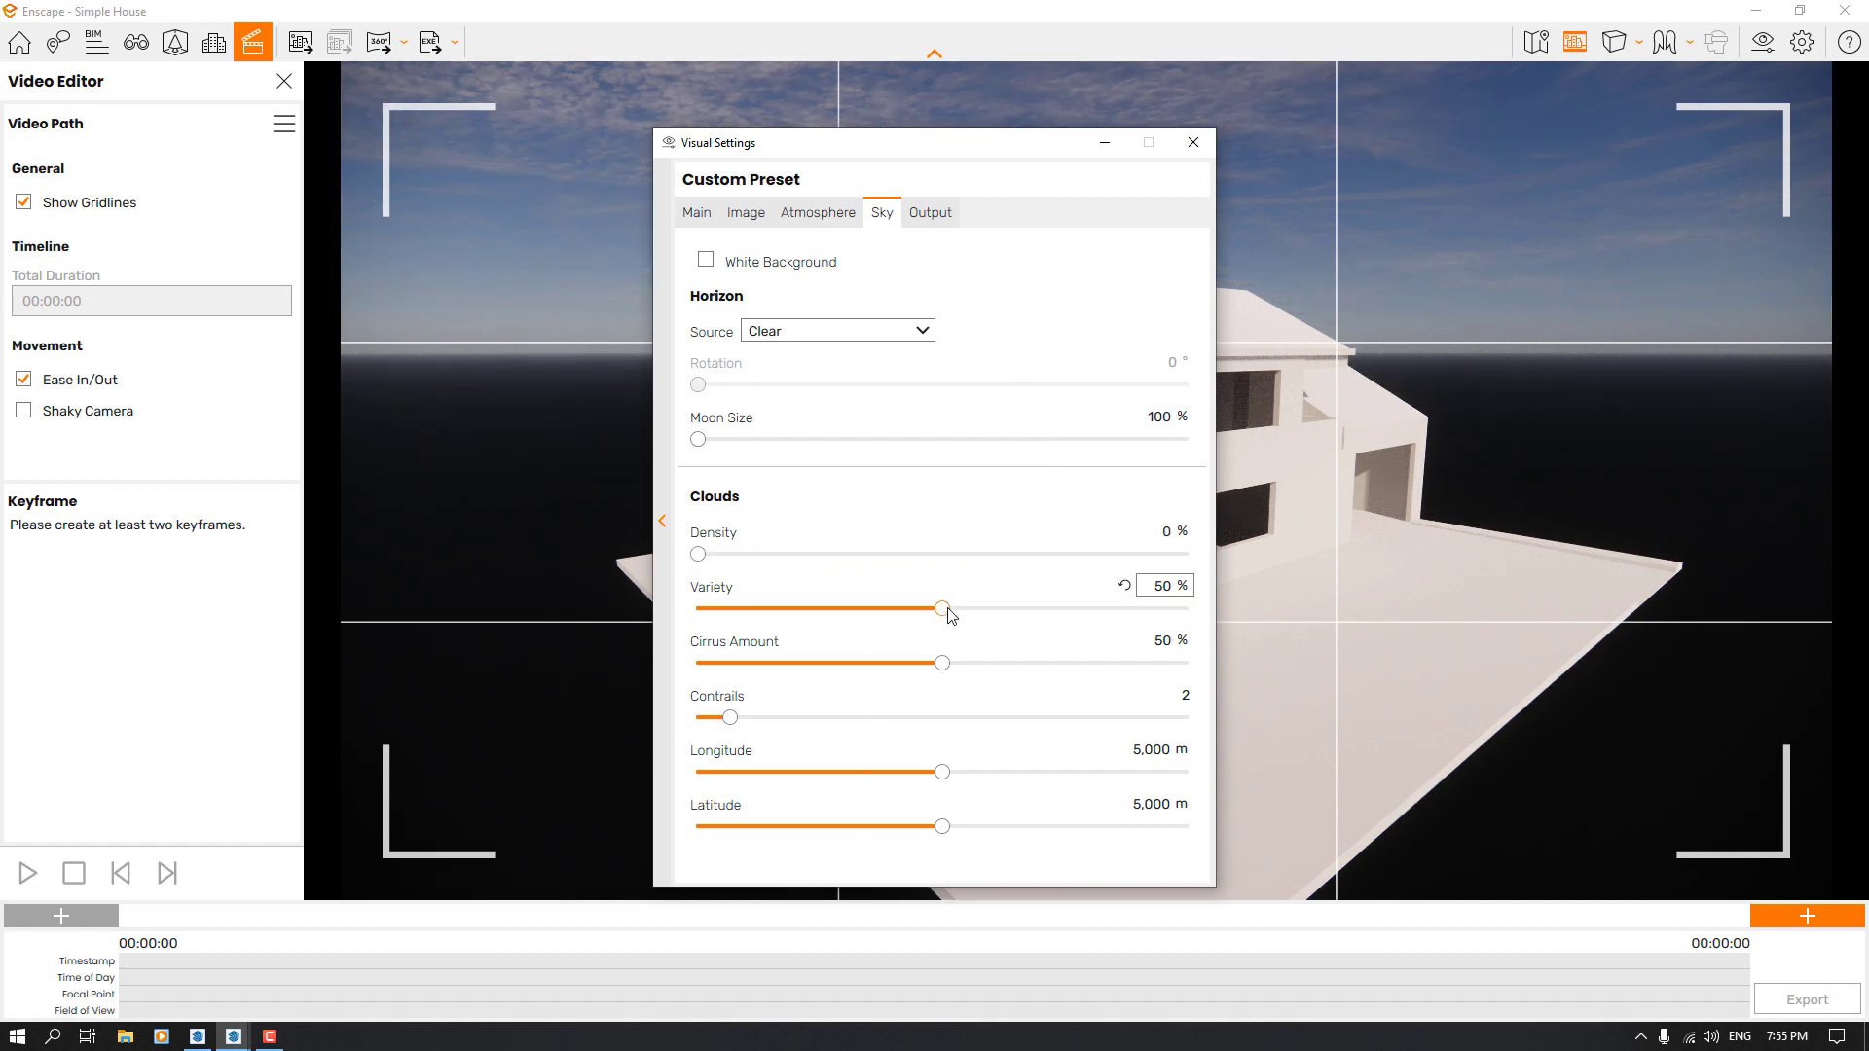
left_click_drag(941, 612, 515, 621)
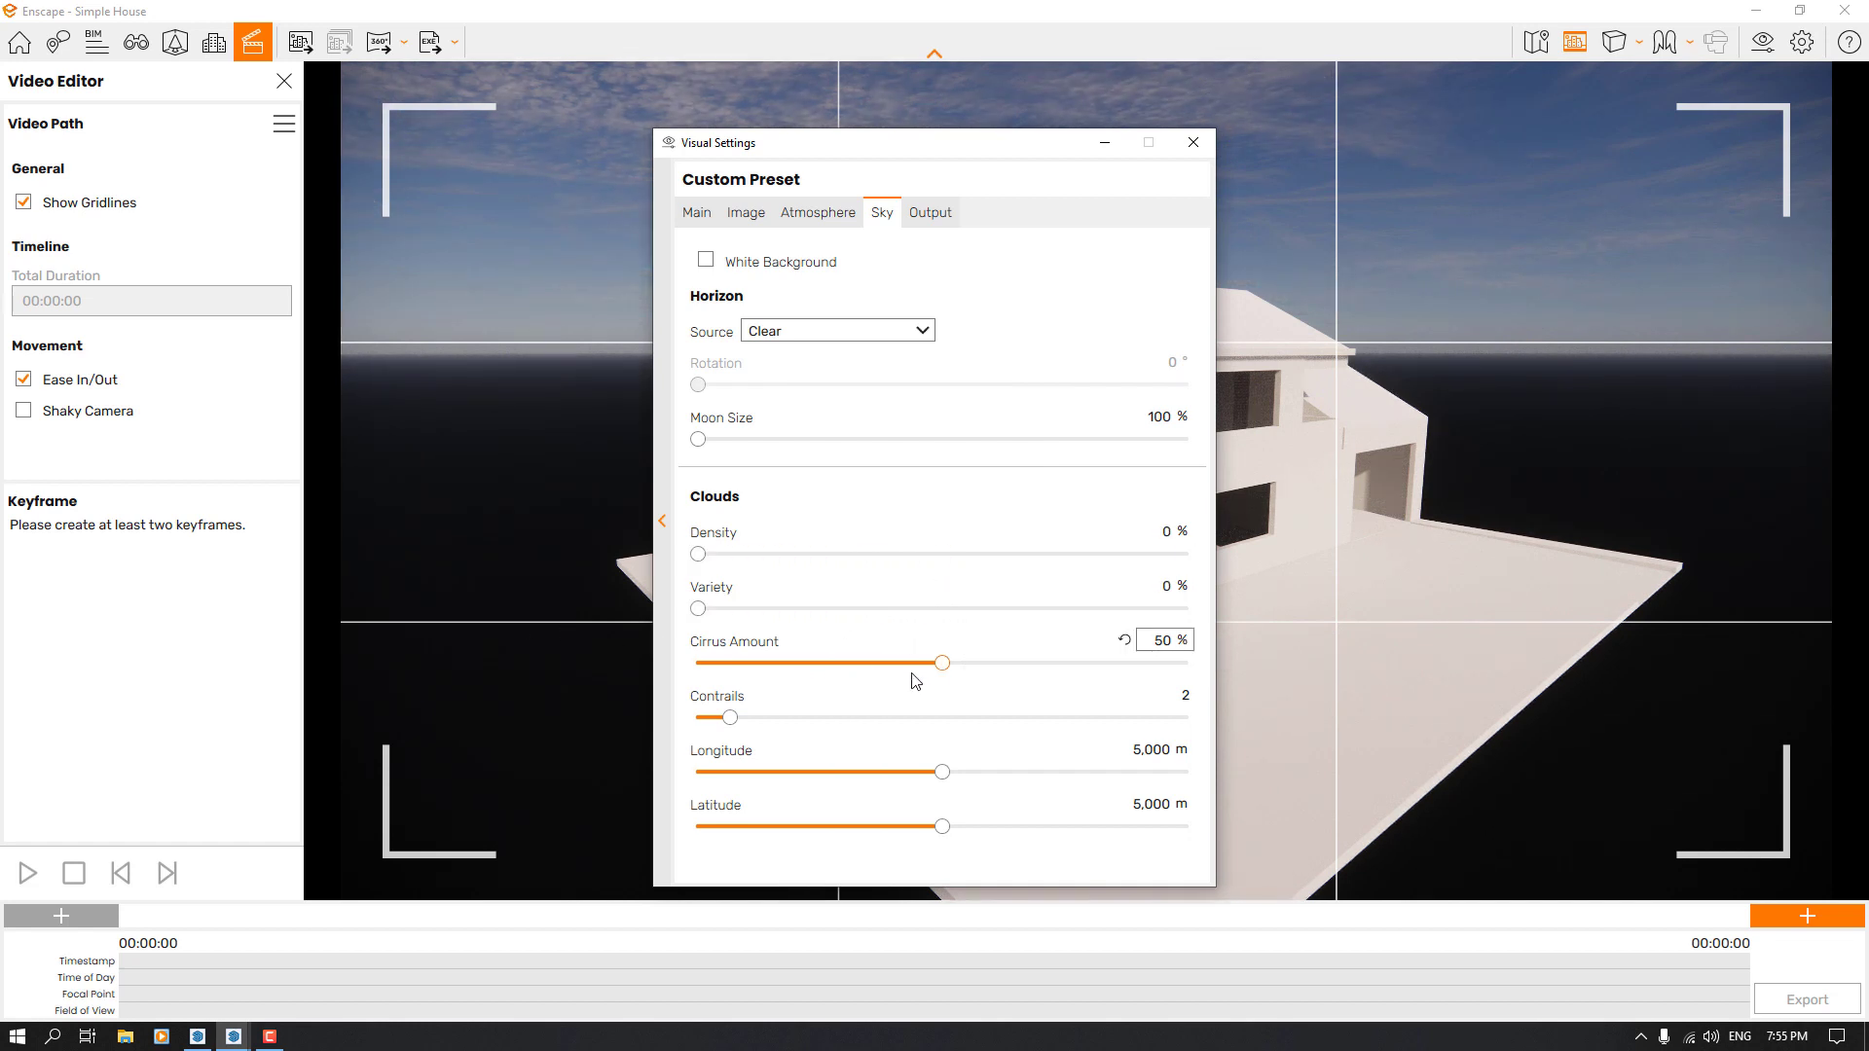
left_click_drag(943, 663, 507, 666)
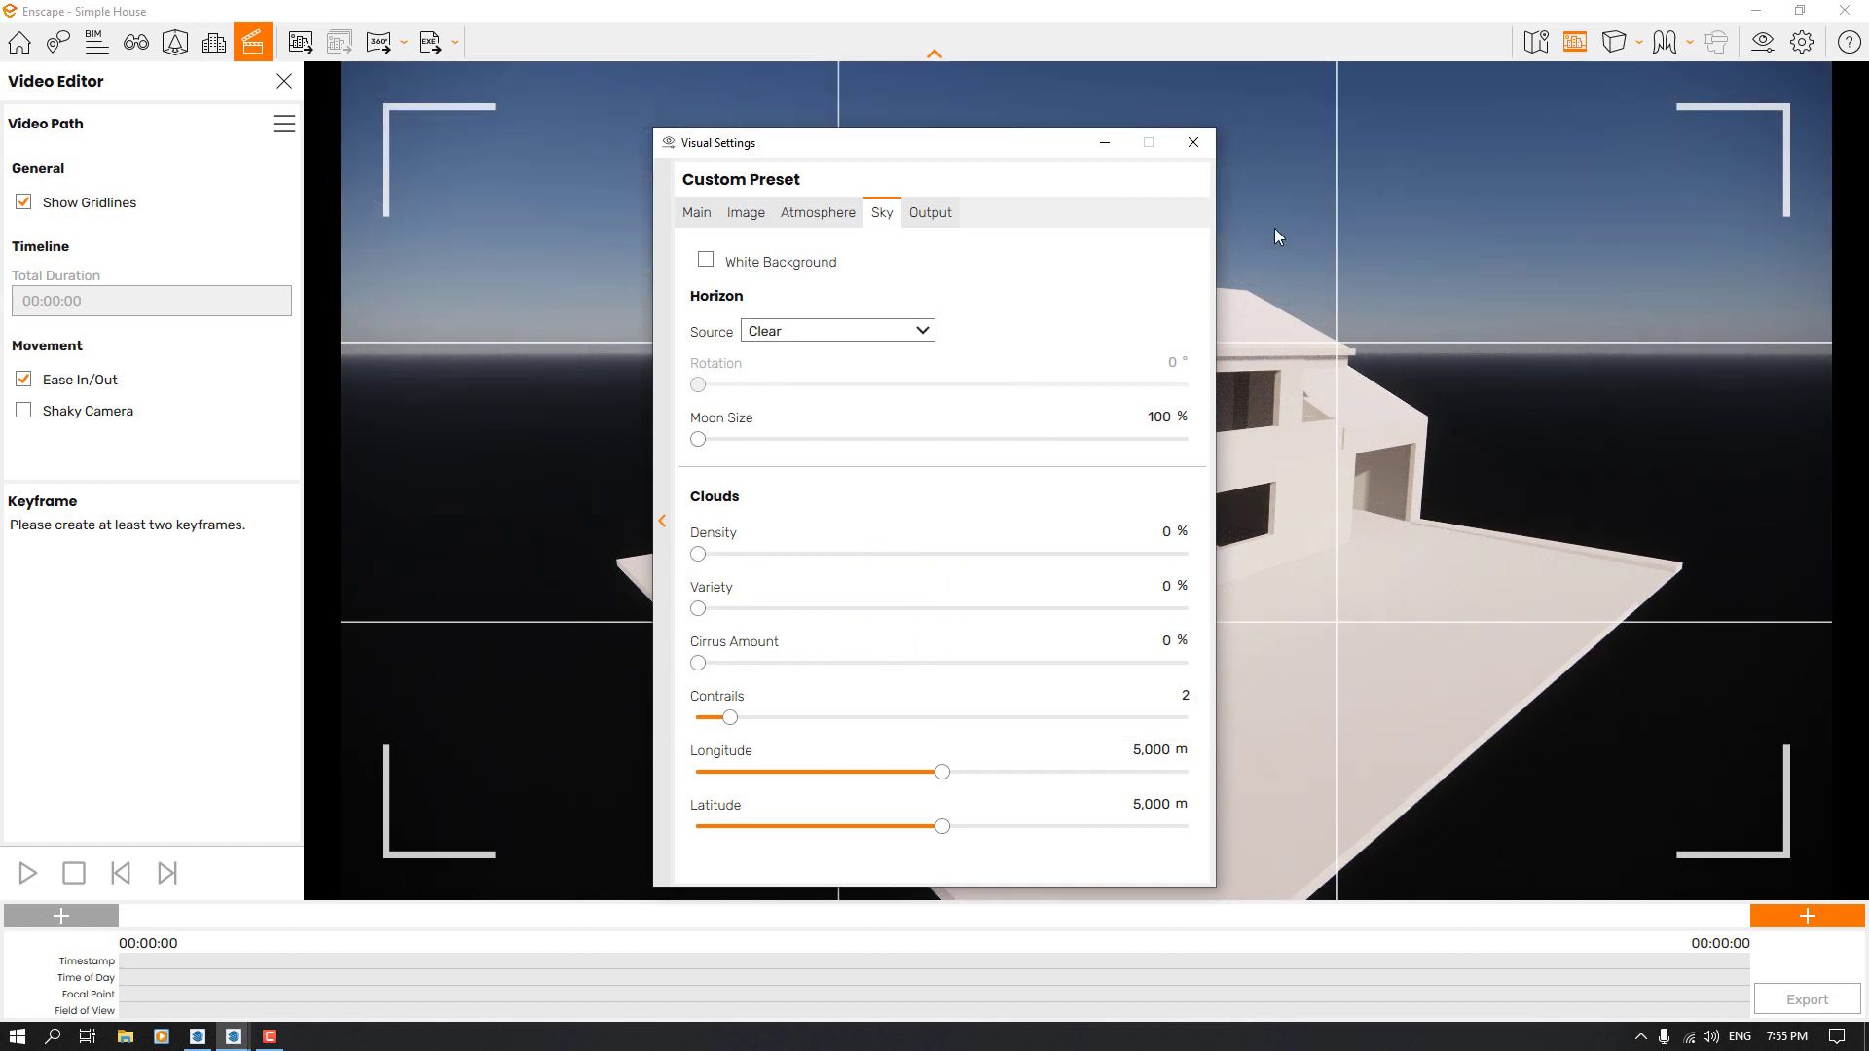
left_click_drag(726, 725, 693, 725)
left_click(728, 266)
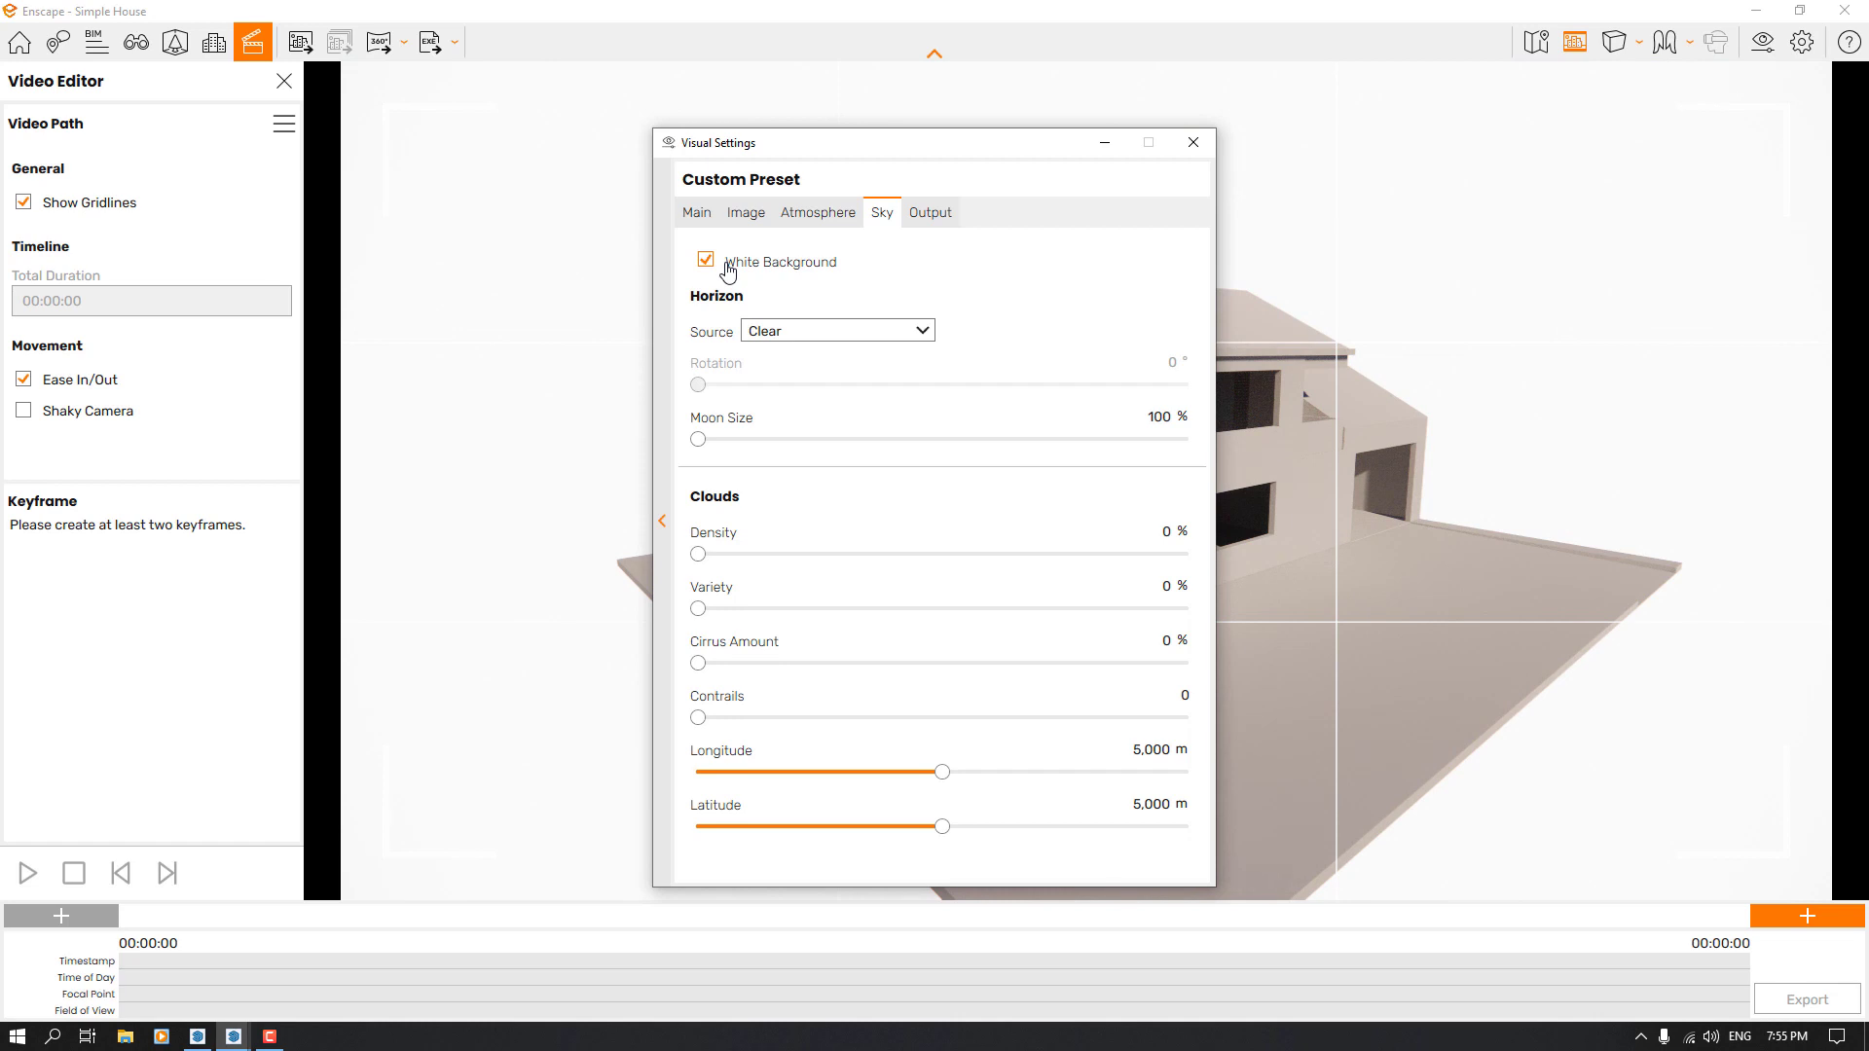
left_click(728, 271)
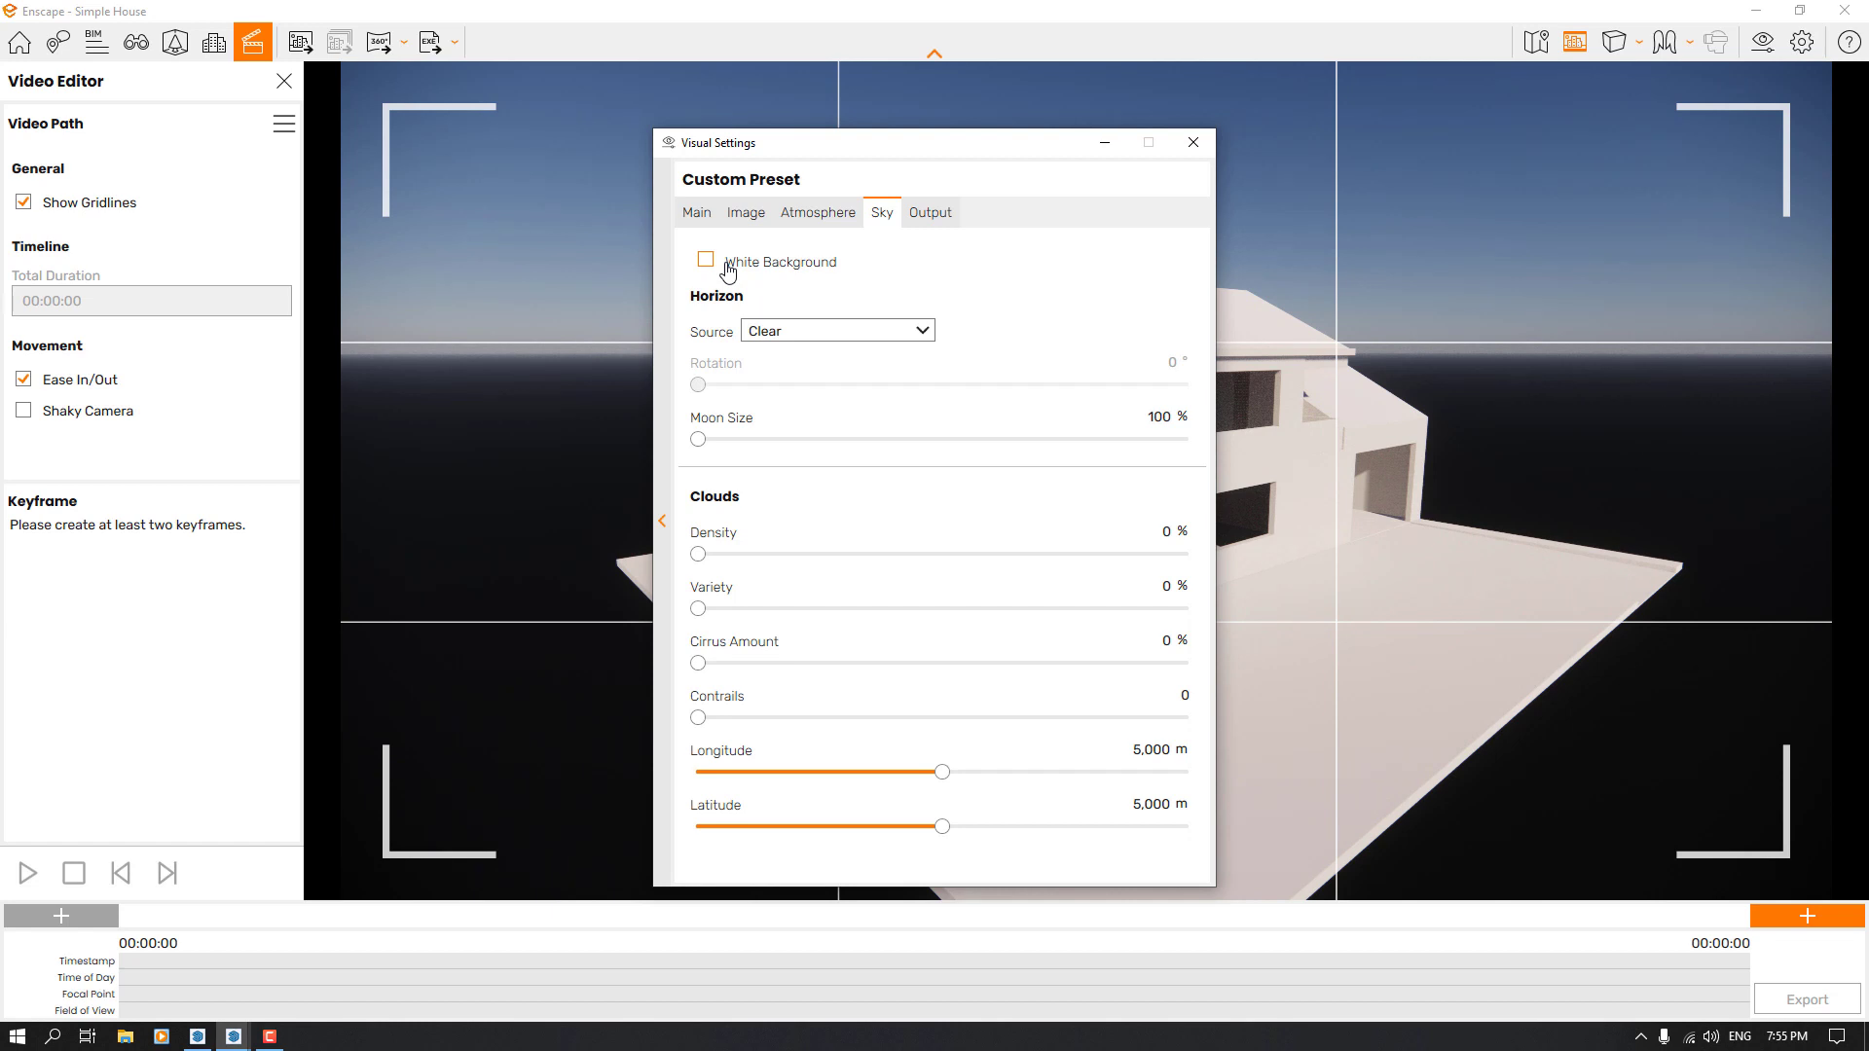
Set the rendering style mode to White
left_click(694, 214)
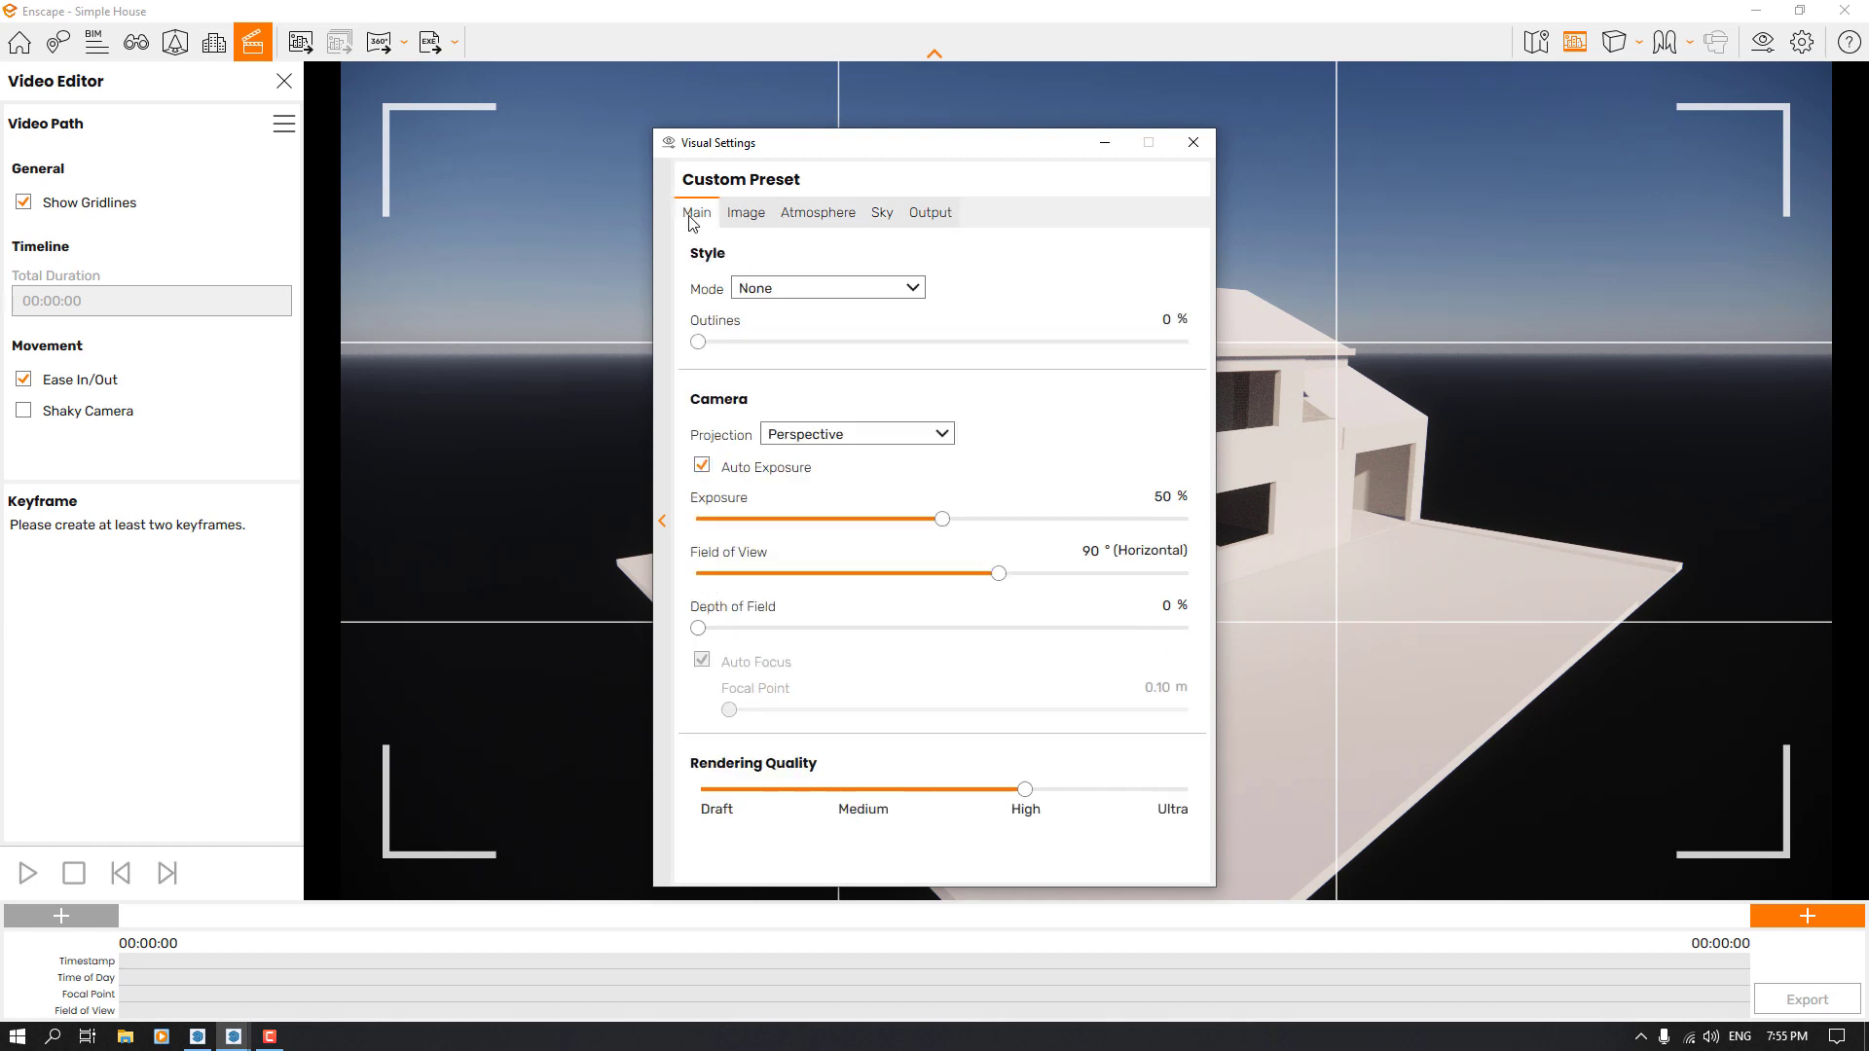
left_click(845, 290)
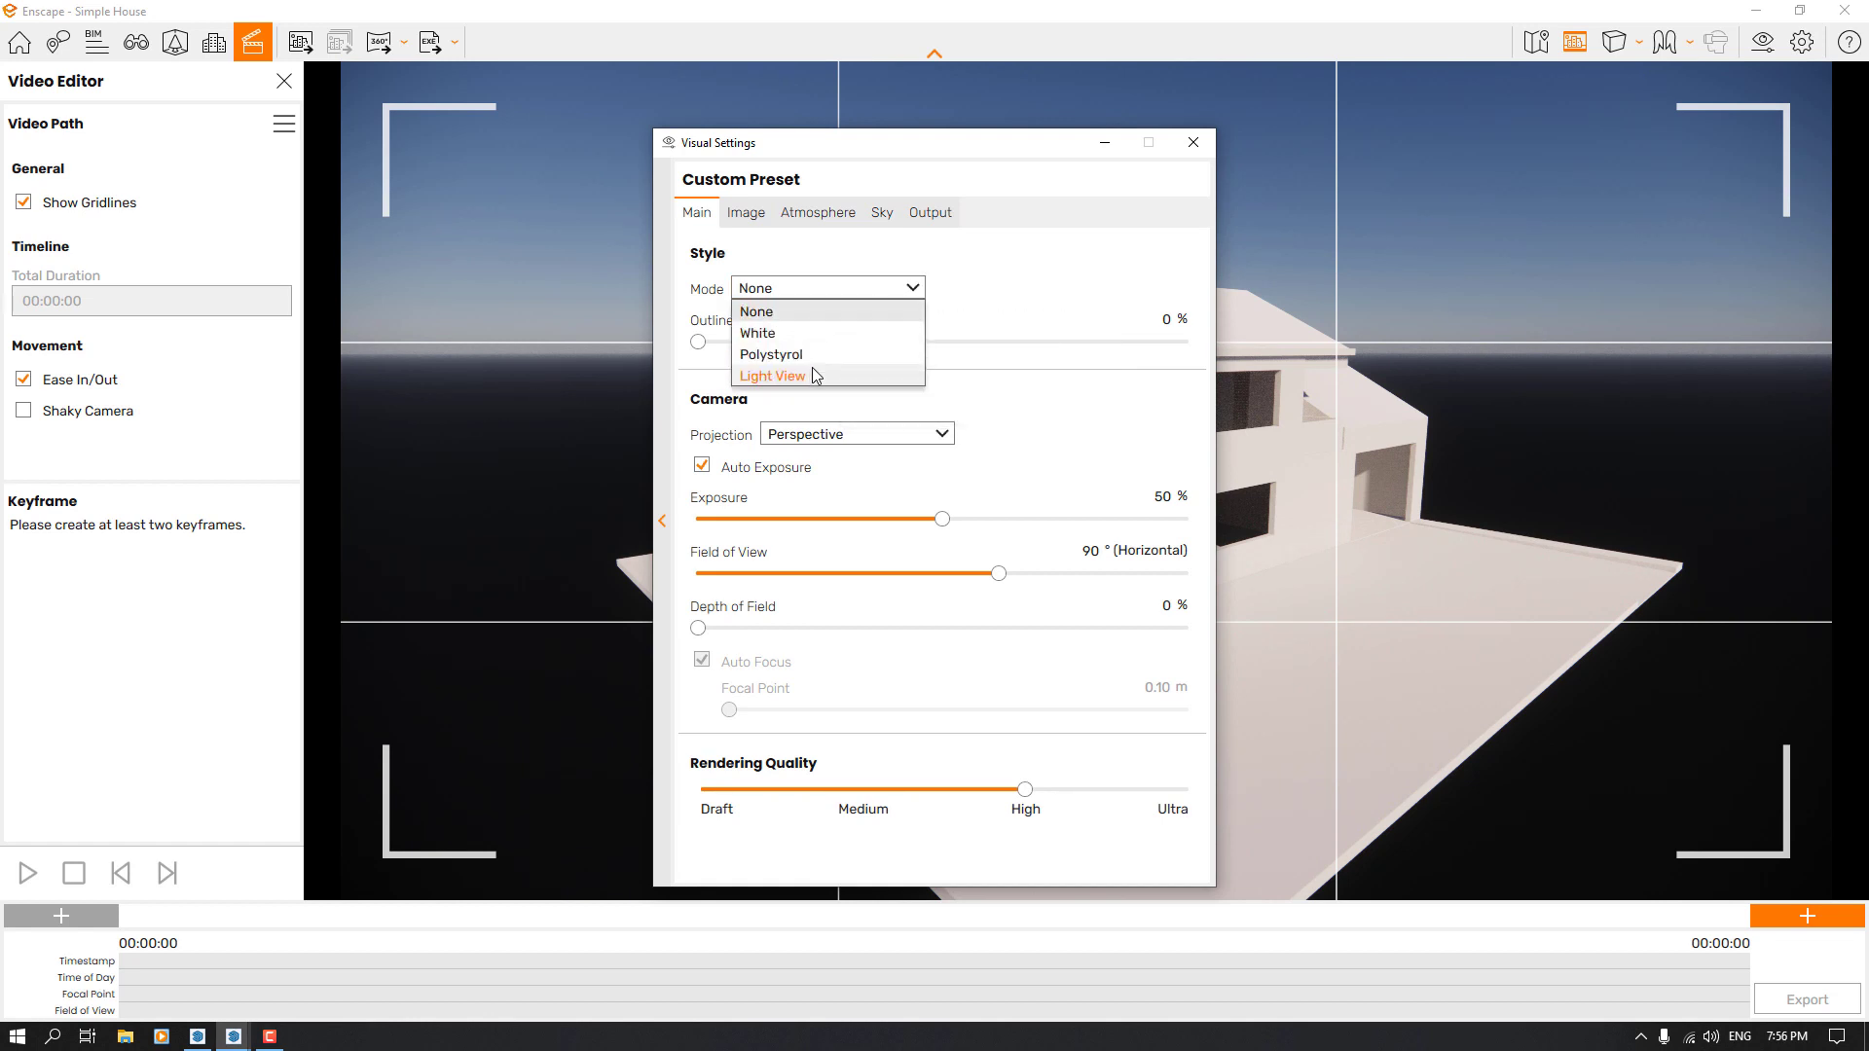
left_click(769, 341)
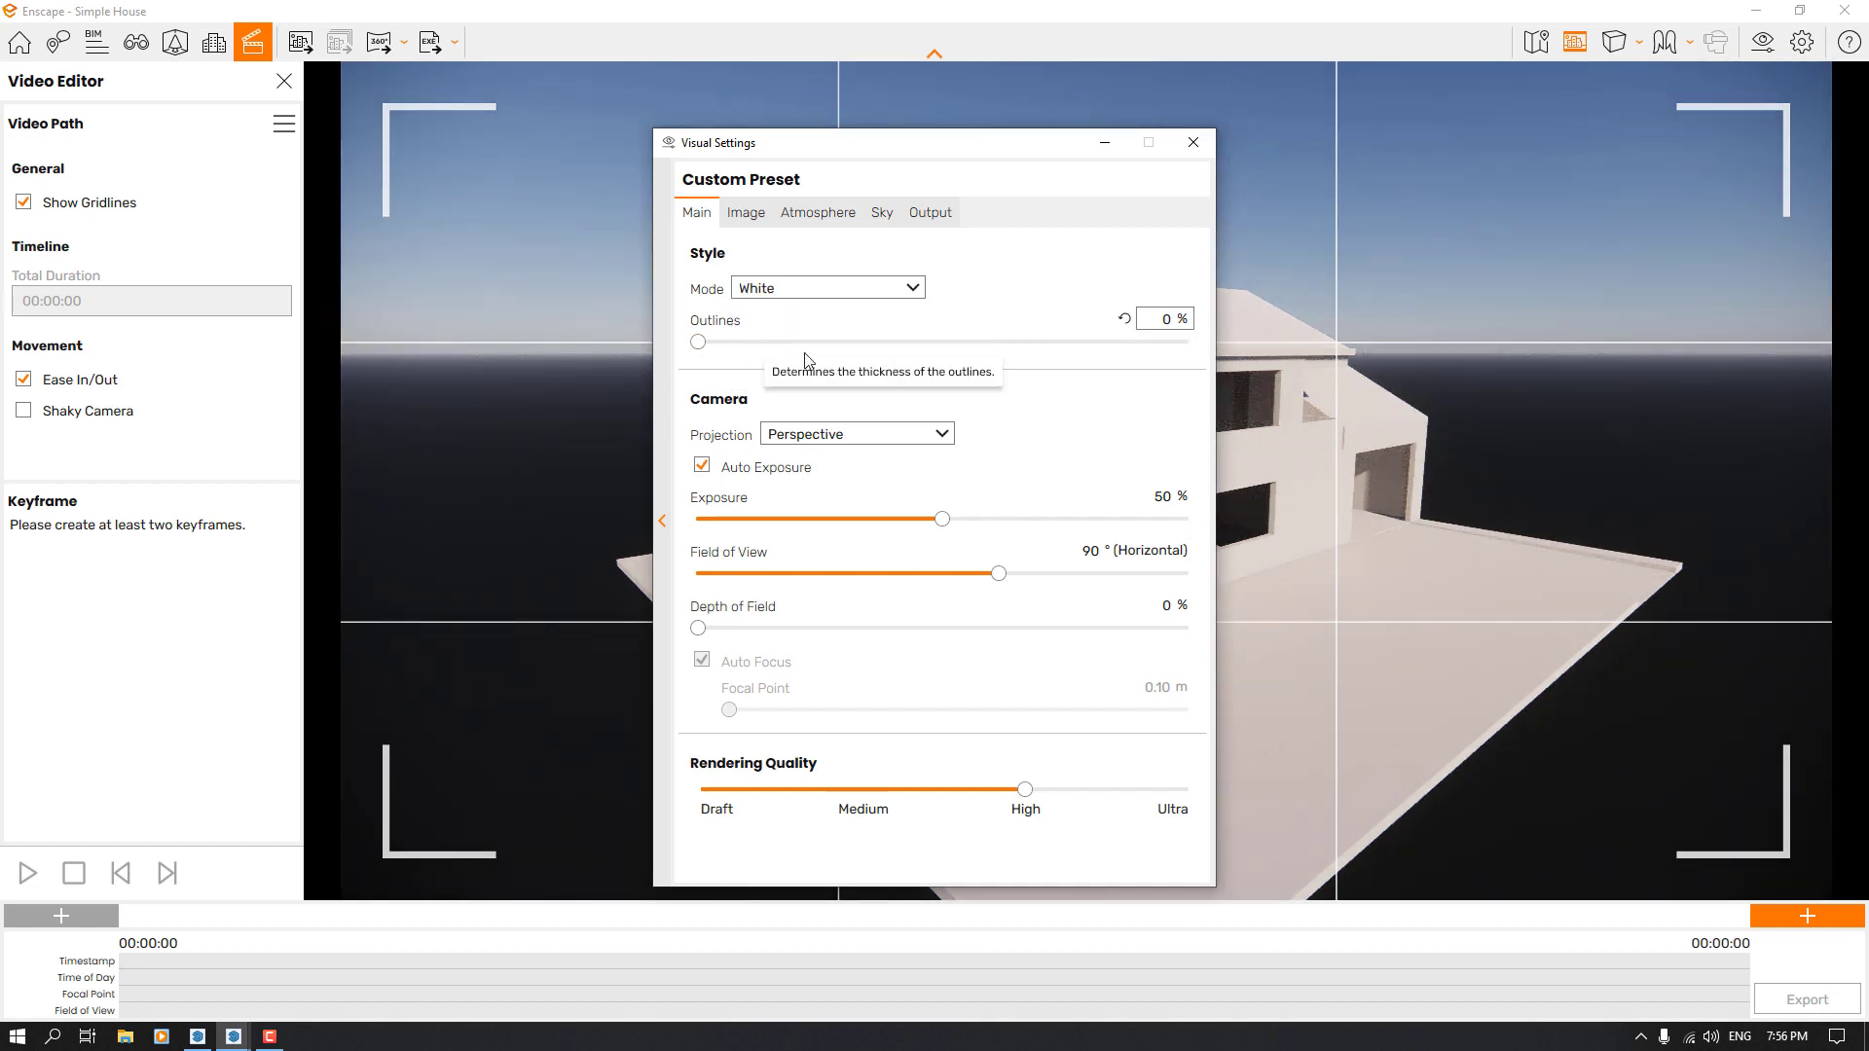
left_click_drag(1427, 405, 1333, 405)
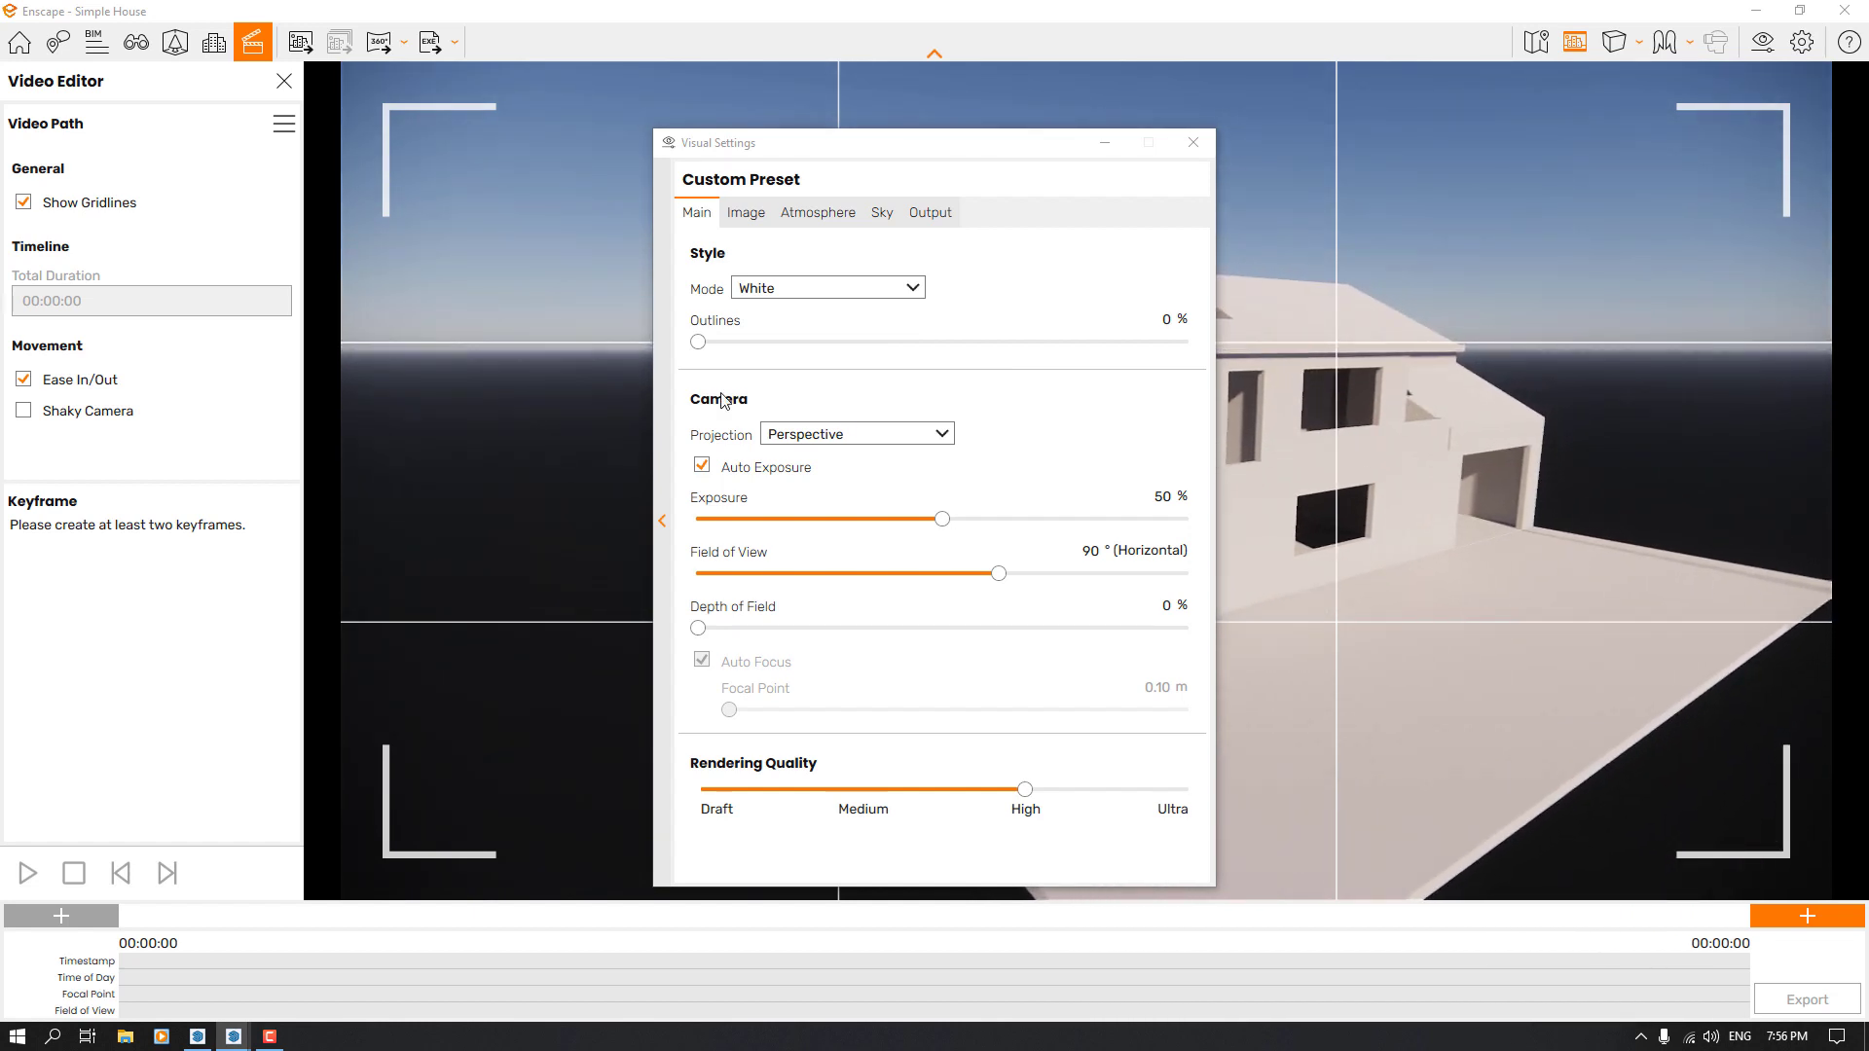
Set the thickness of the model's outlines to 16 %
left_click(699, 342)
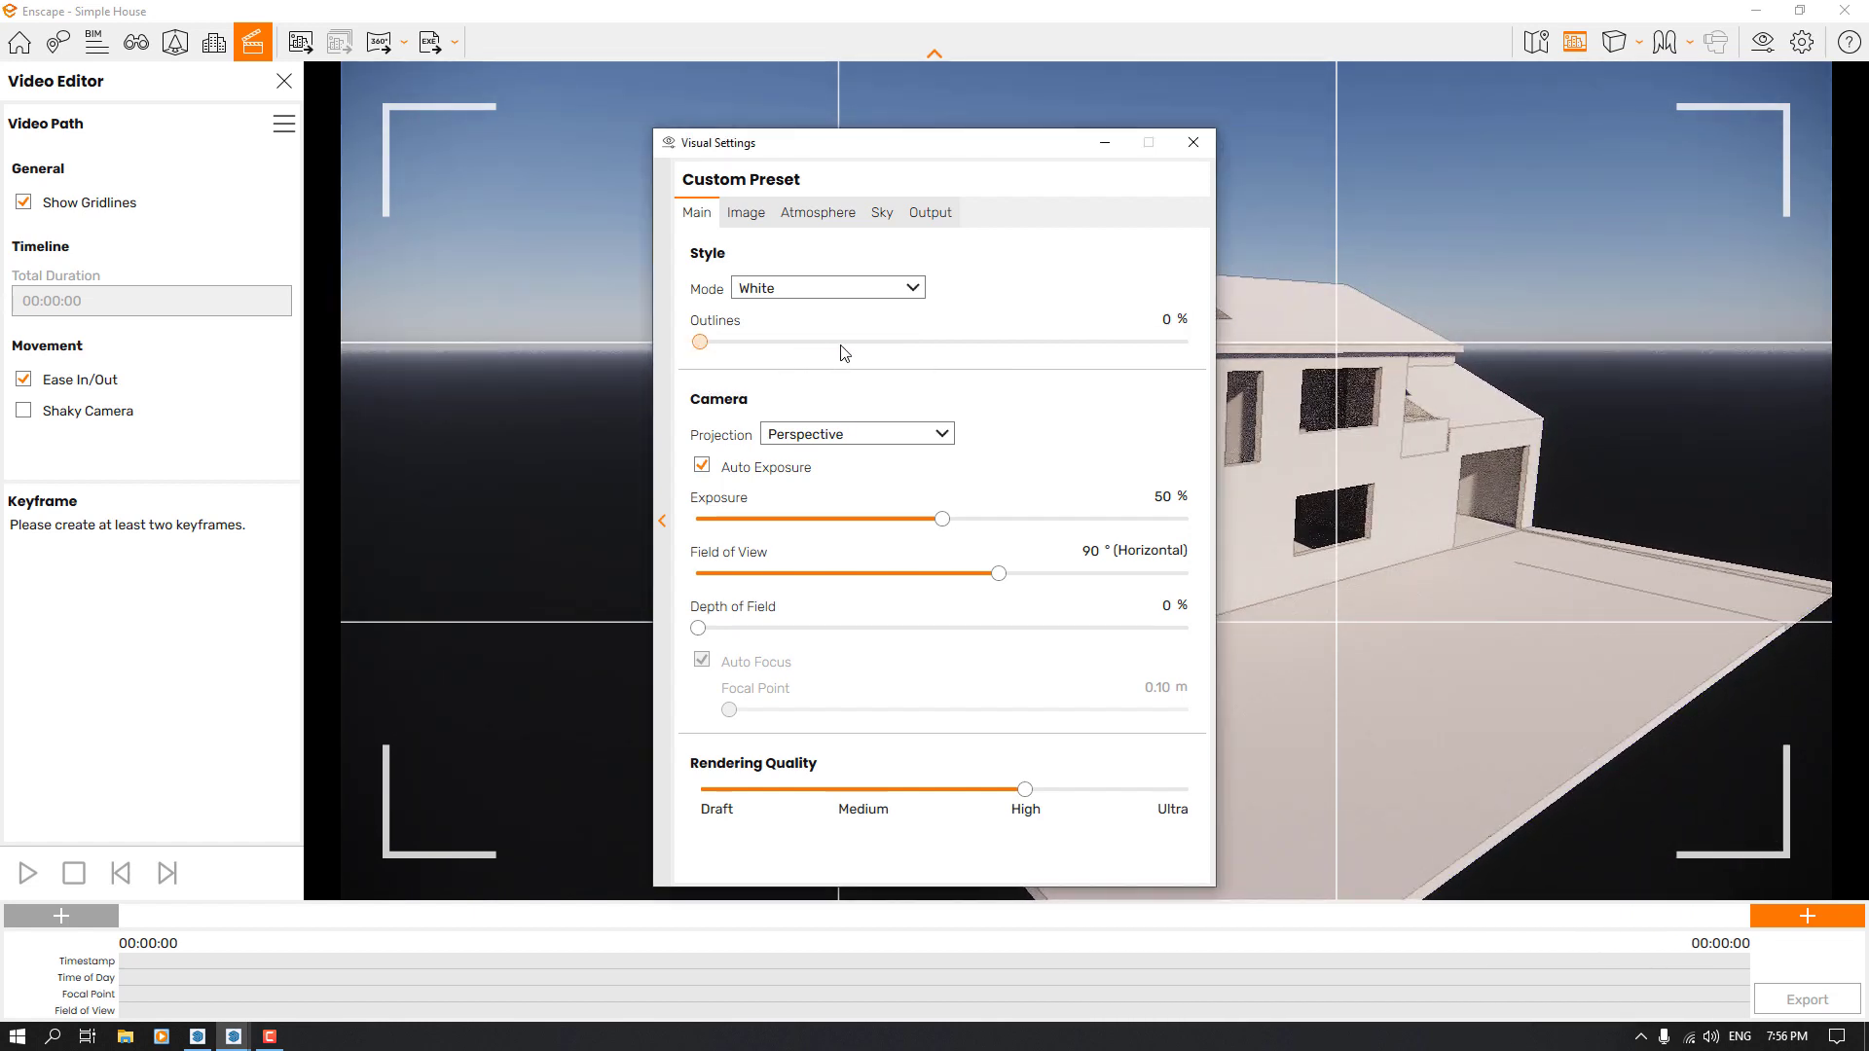
left_click(843, 350)
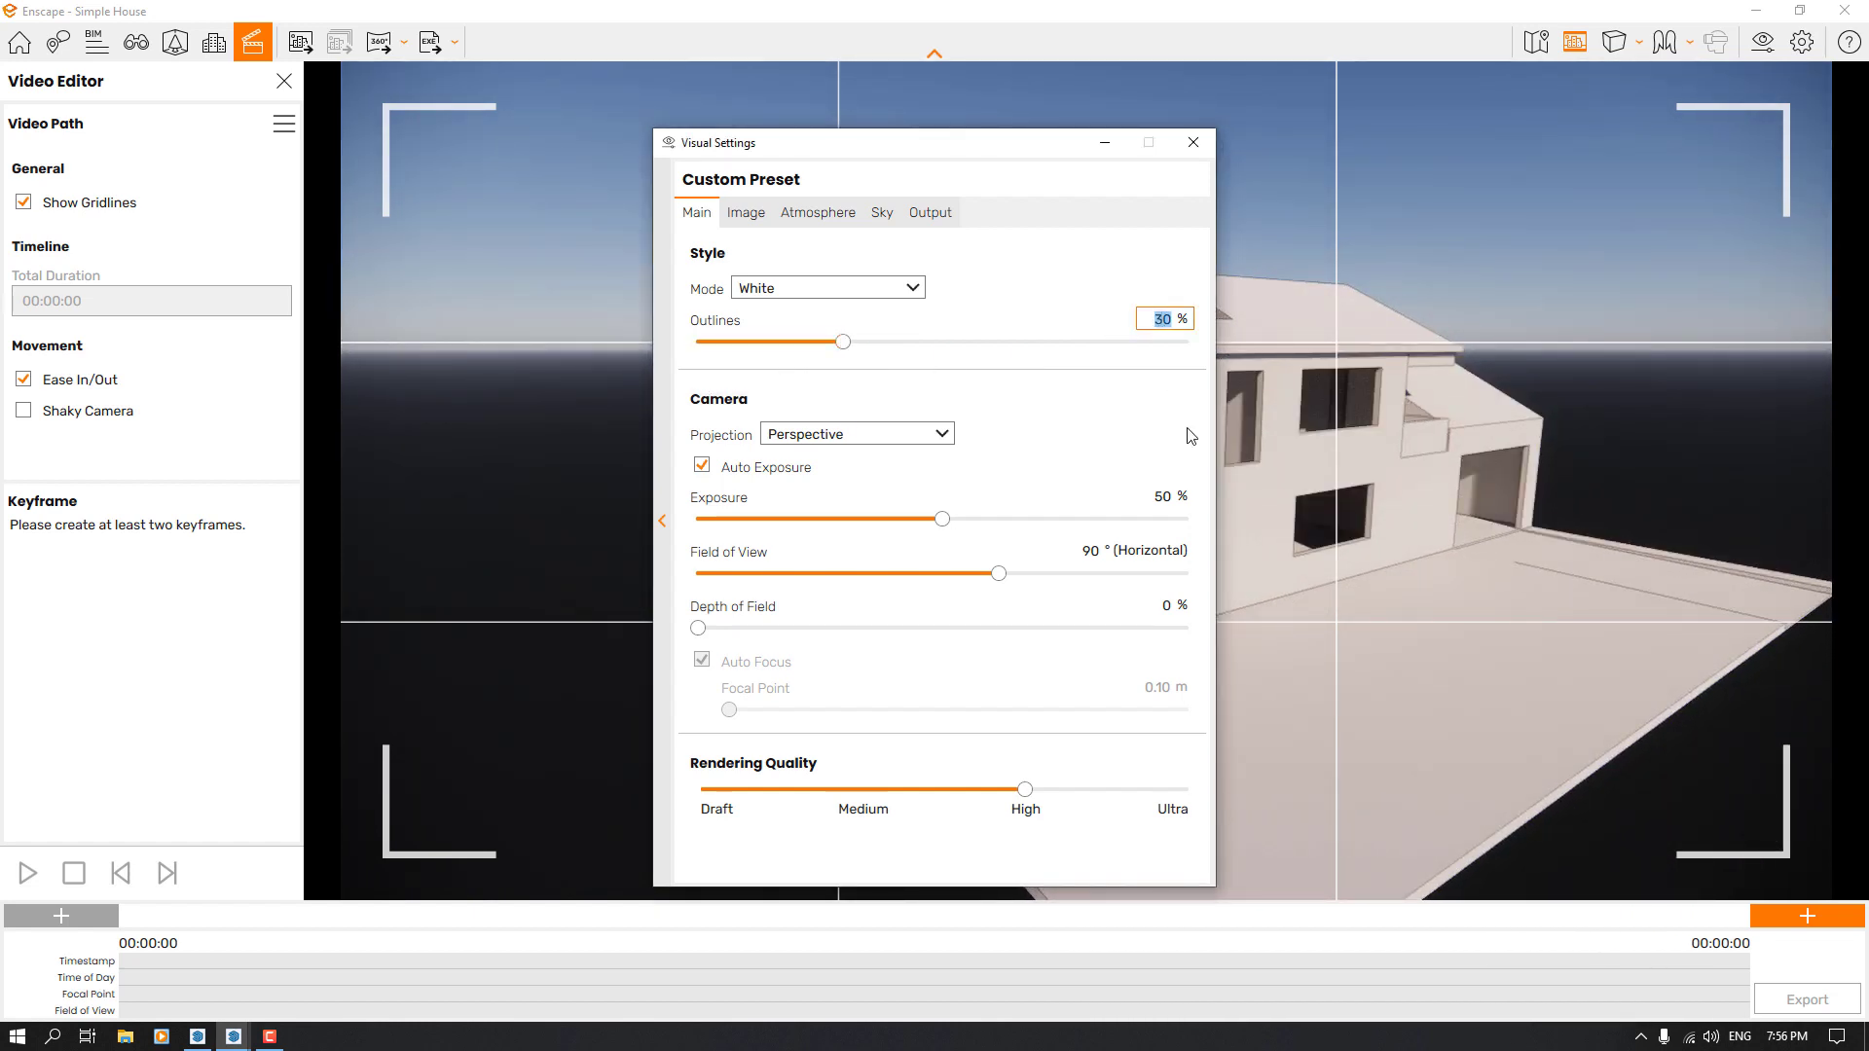
type("2")
key("BackSpace")
type("16")
key("Return")
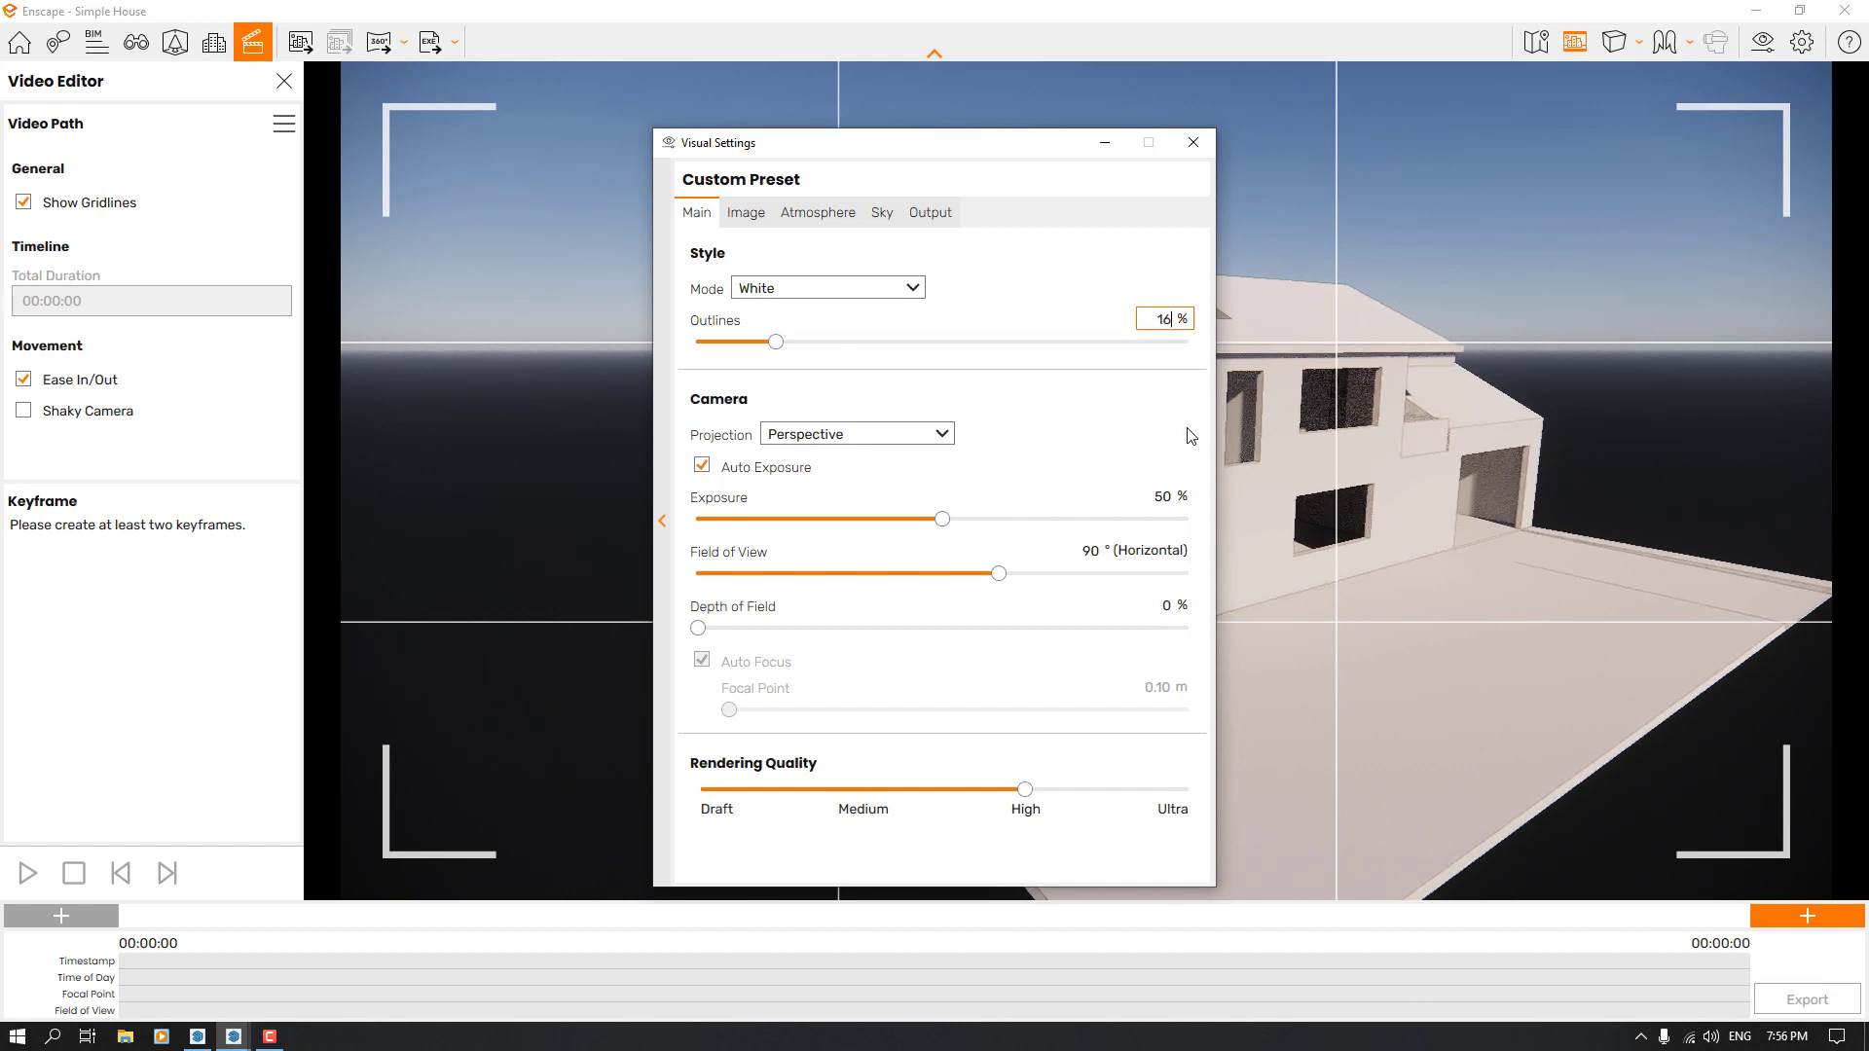
Check the camera's projection and exposure options and close the Visual Settings
left_click(853, 442)
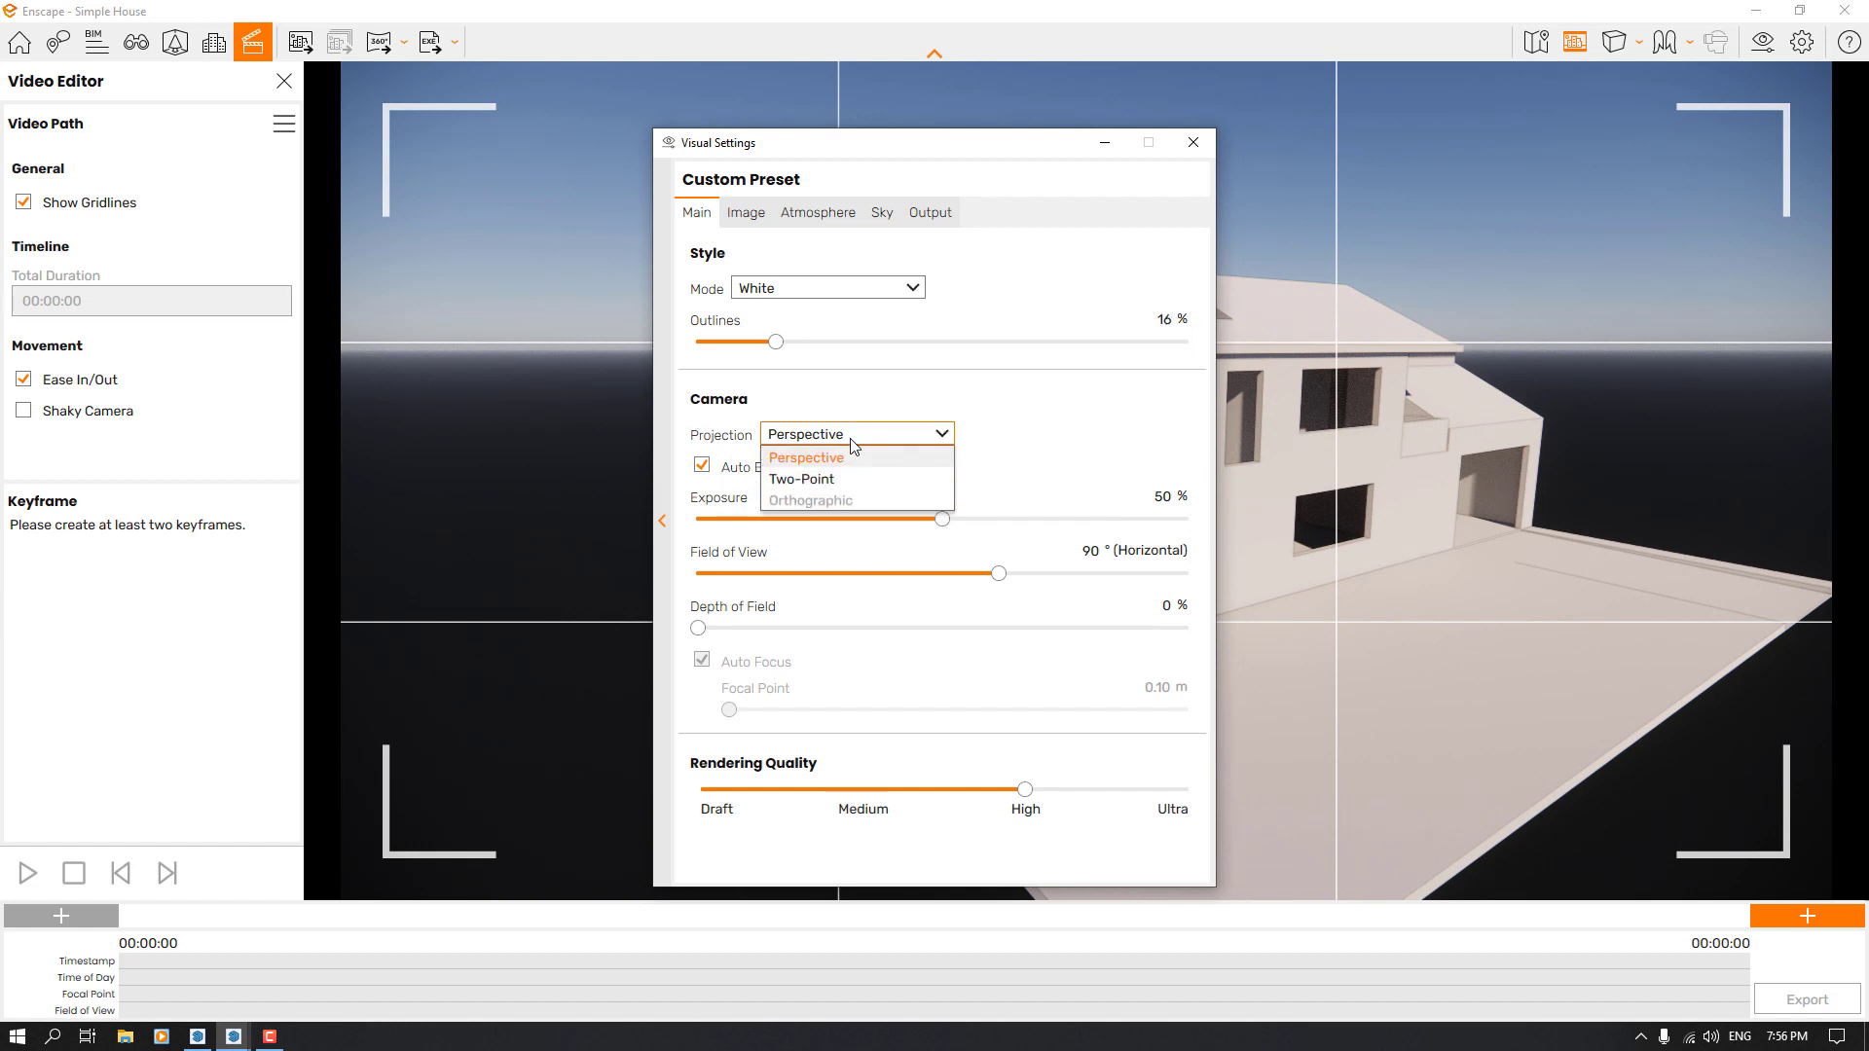
left_click(1106, 423)
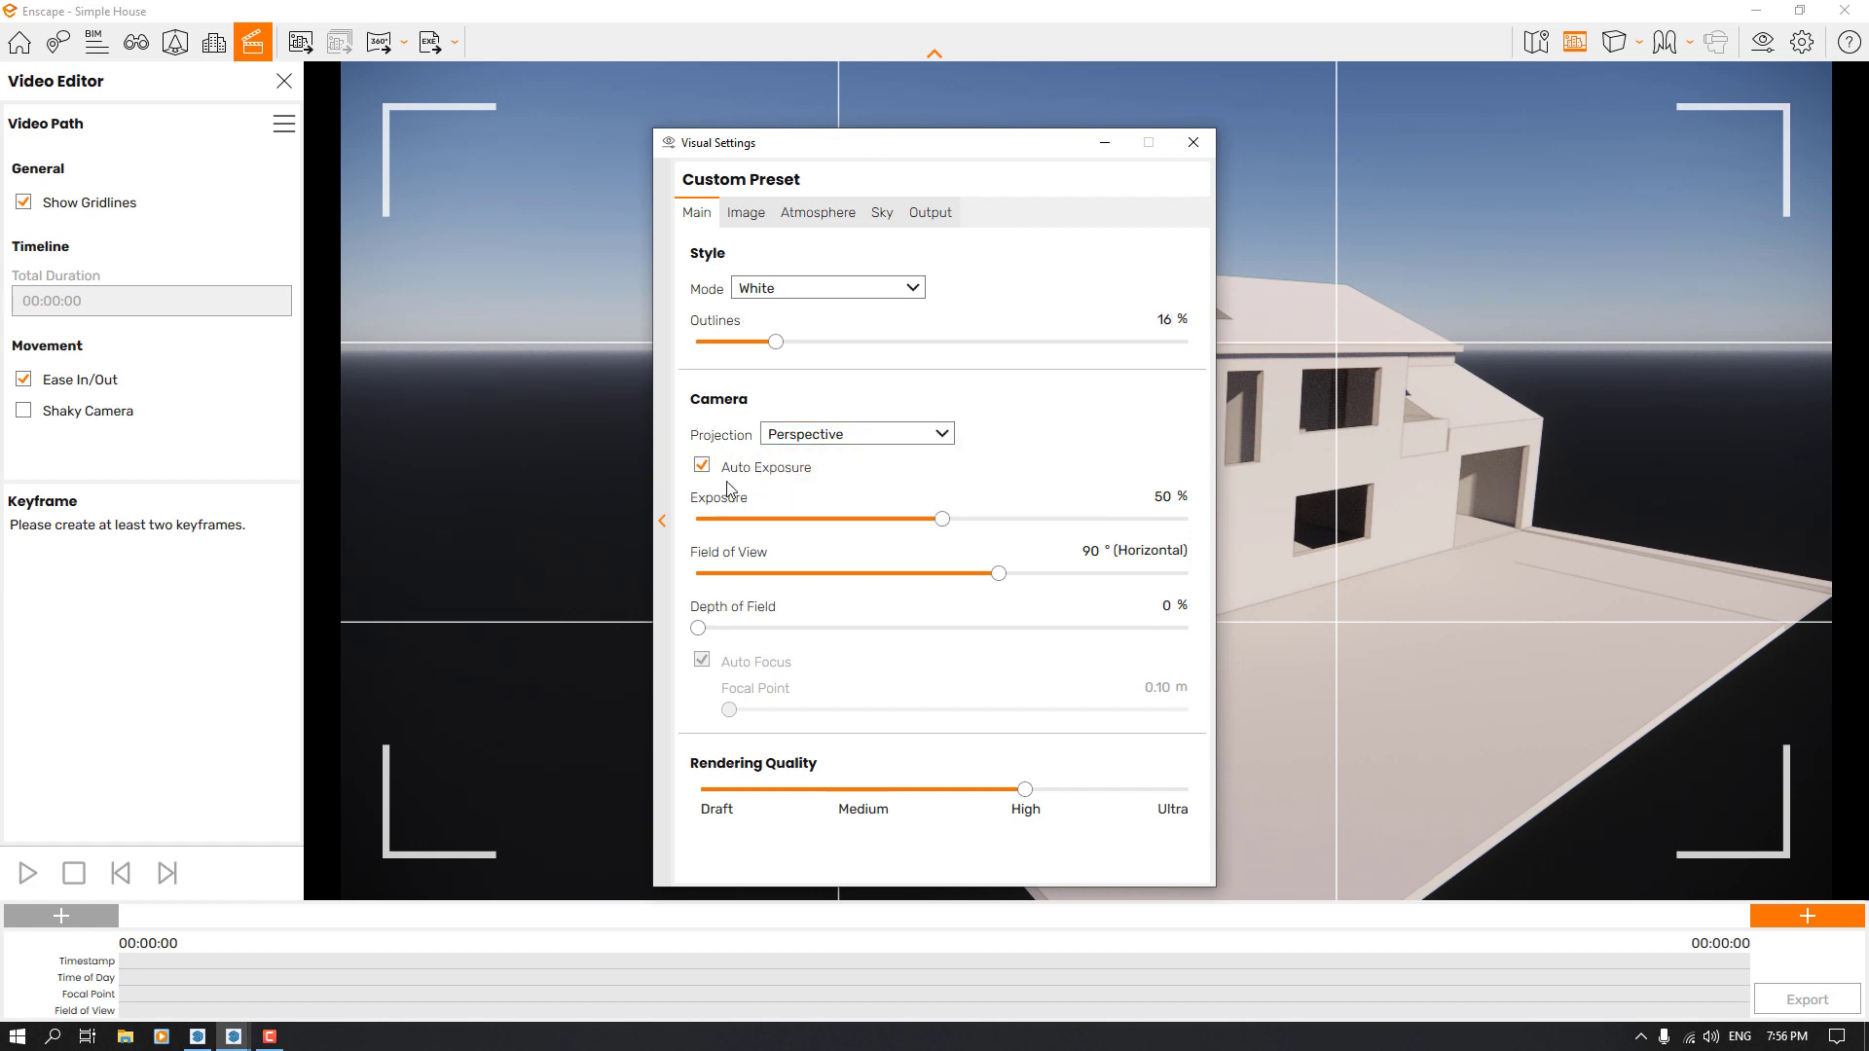
left_click(702, 467)
left_click(703, 467)
mouse_move(943, 519)
left_mouse_down()
mouse_move(1013, 519)
mouse_move(888, 521)
mouse_move(942, 523)
left_mouse_up()
left_click(1194, 144)
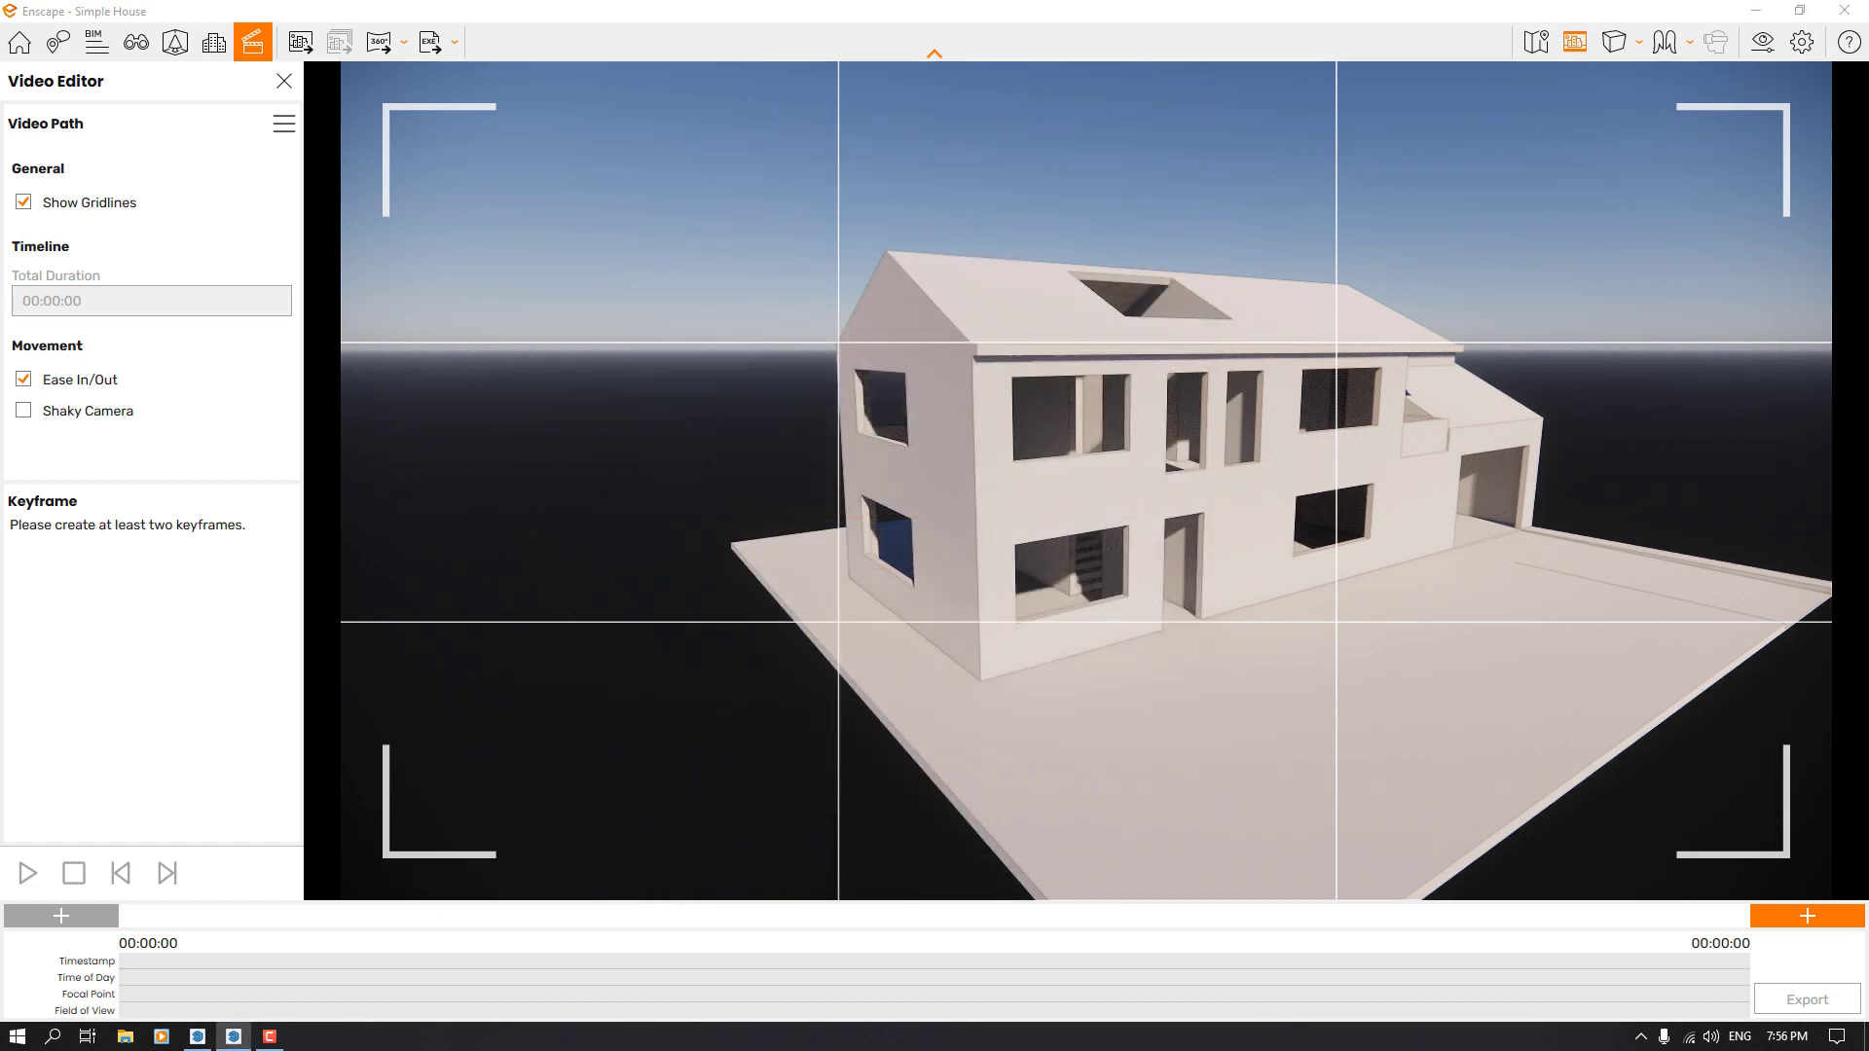
Frame the whole house from above its front corner, add the first camera keyframe there and select it
right_click_drag(1086, 429, 1083, 545)
key("s")
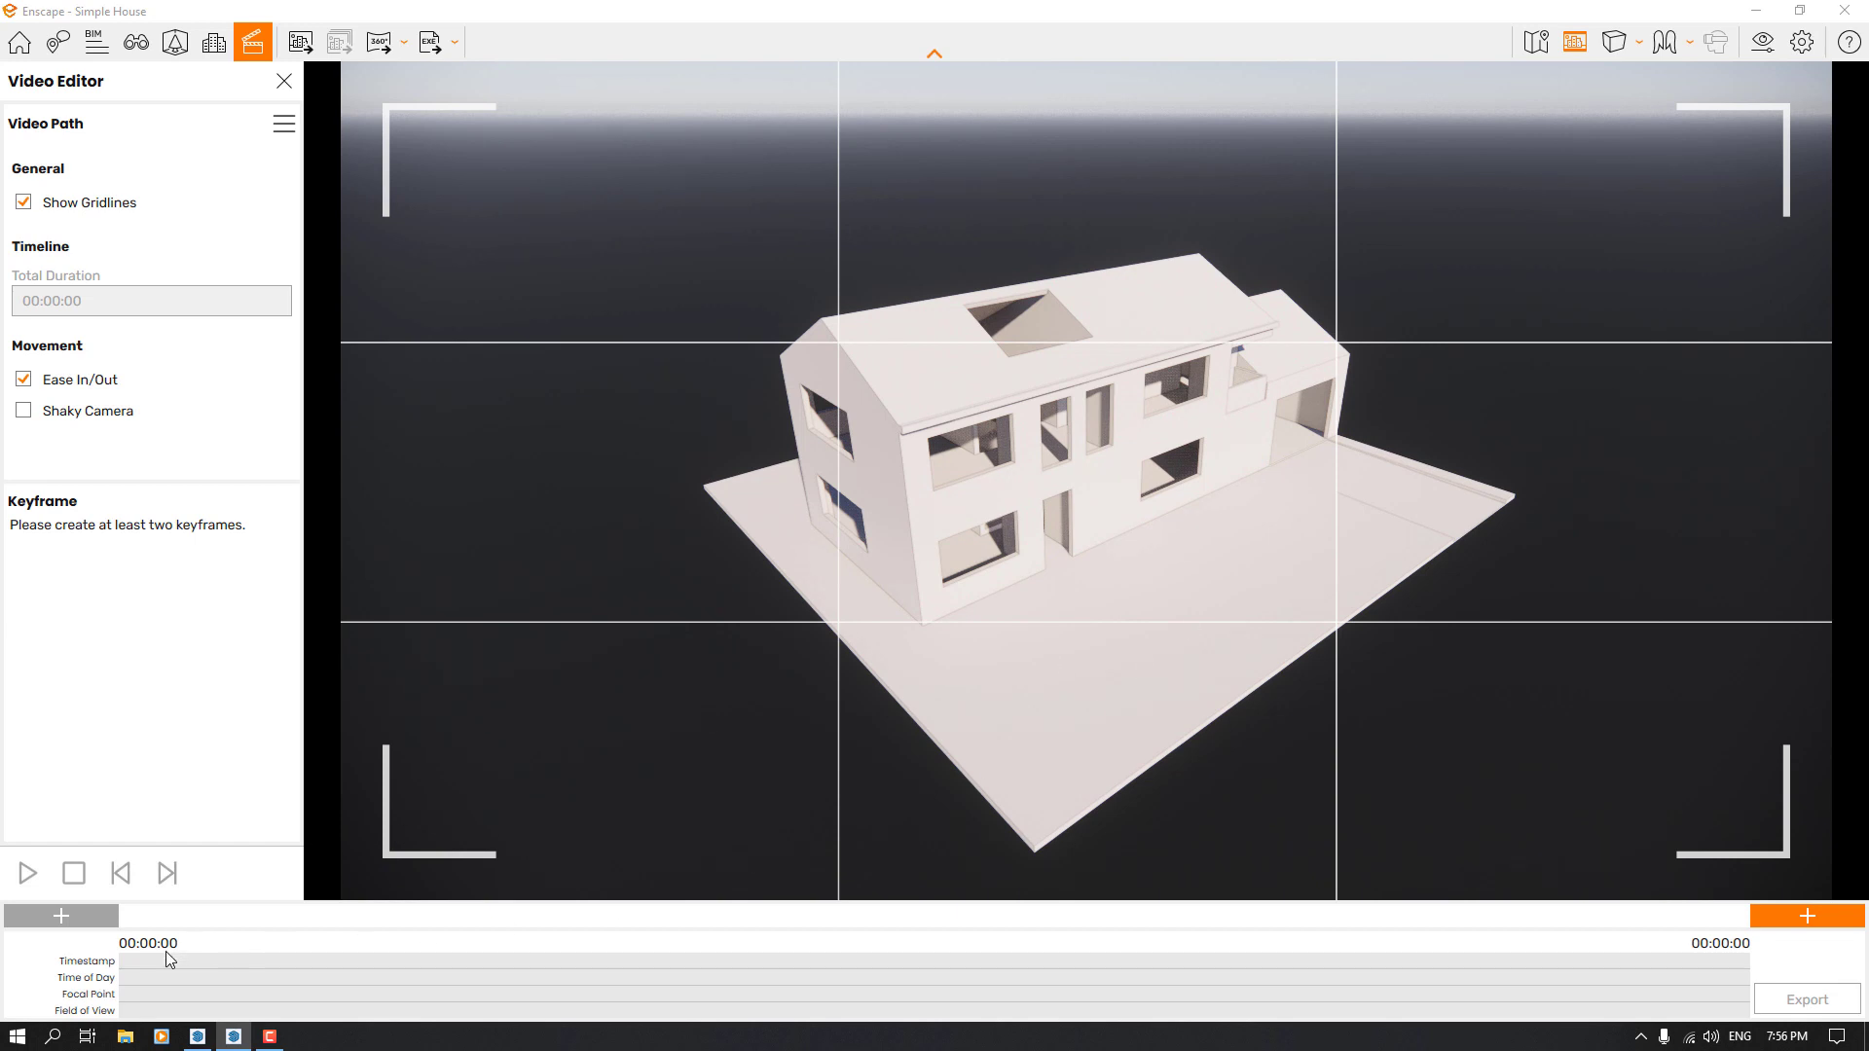
left_click(1807, 921)
left_click(123, 914)
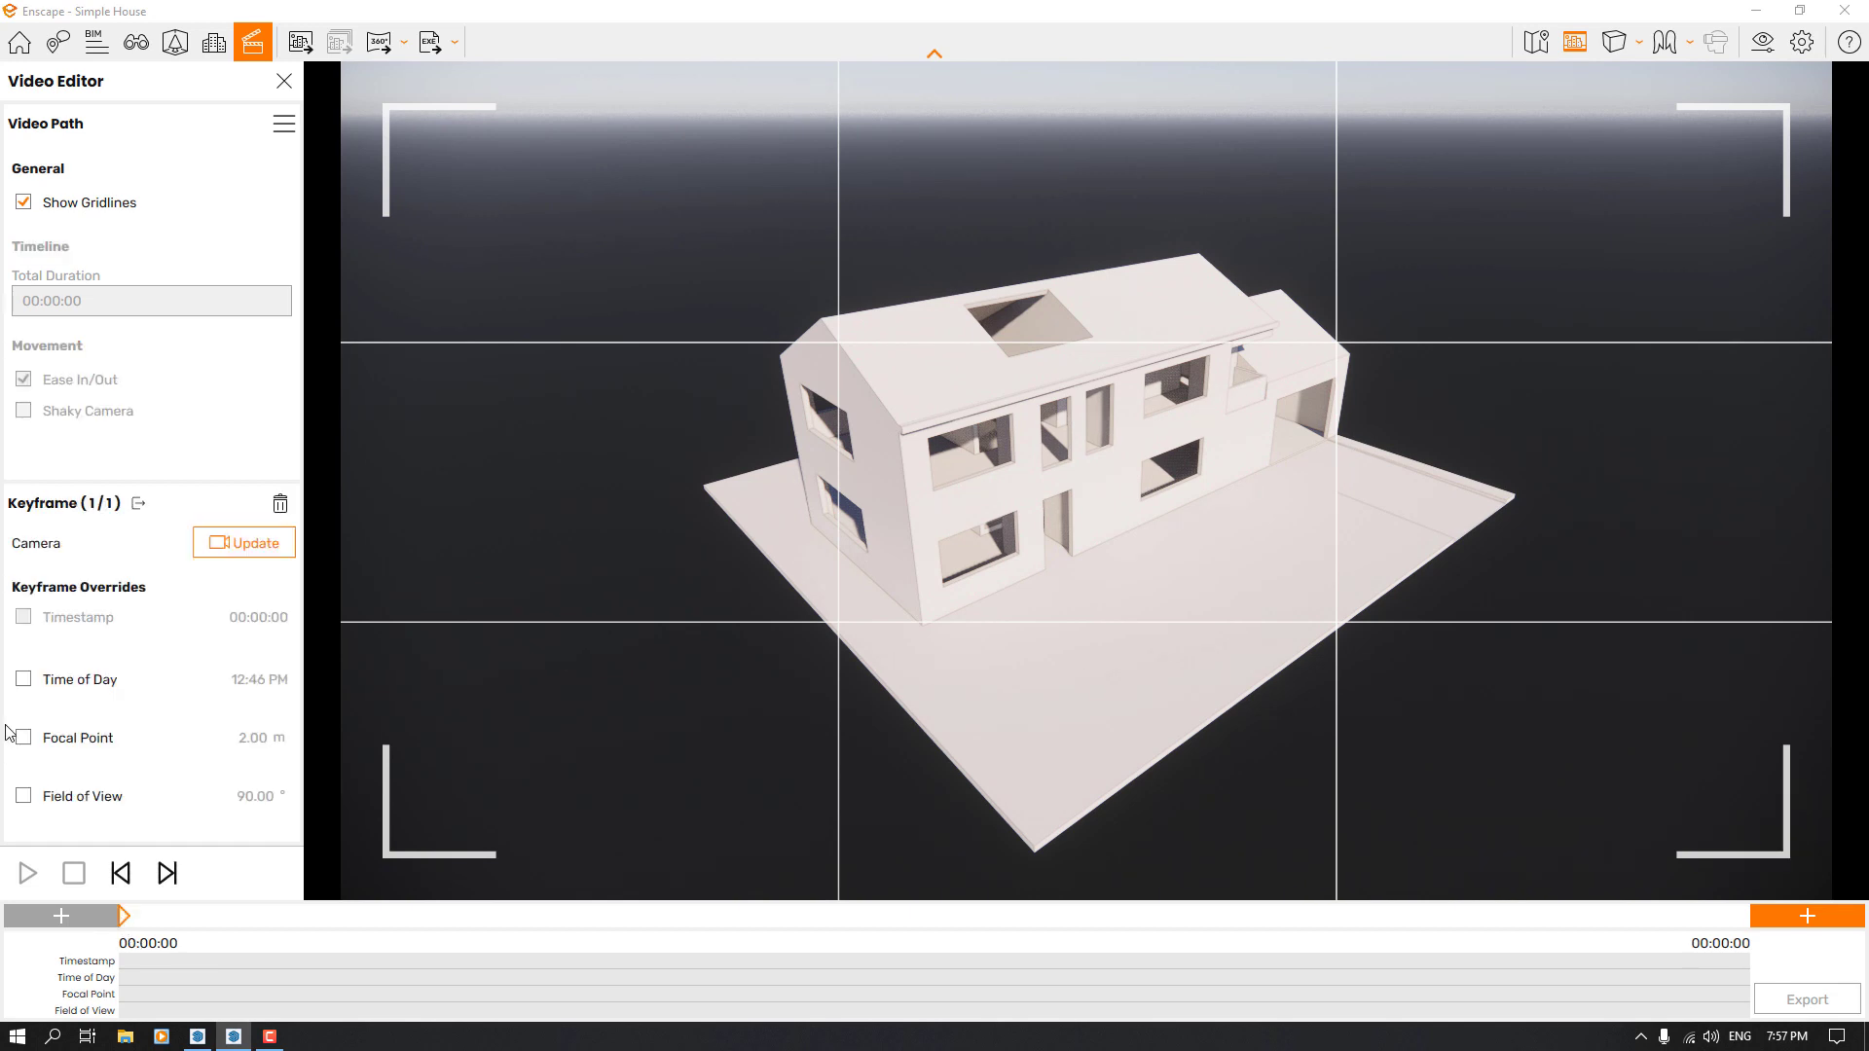
Override the first keyframe's time of day with 7:00 AM
left_click(23, 679)
left_click(62, 718)
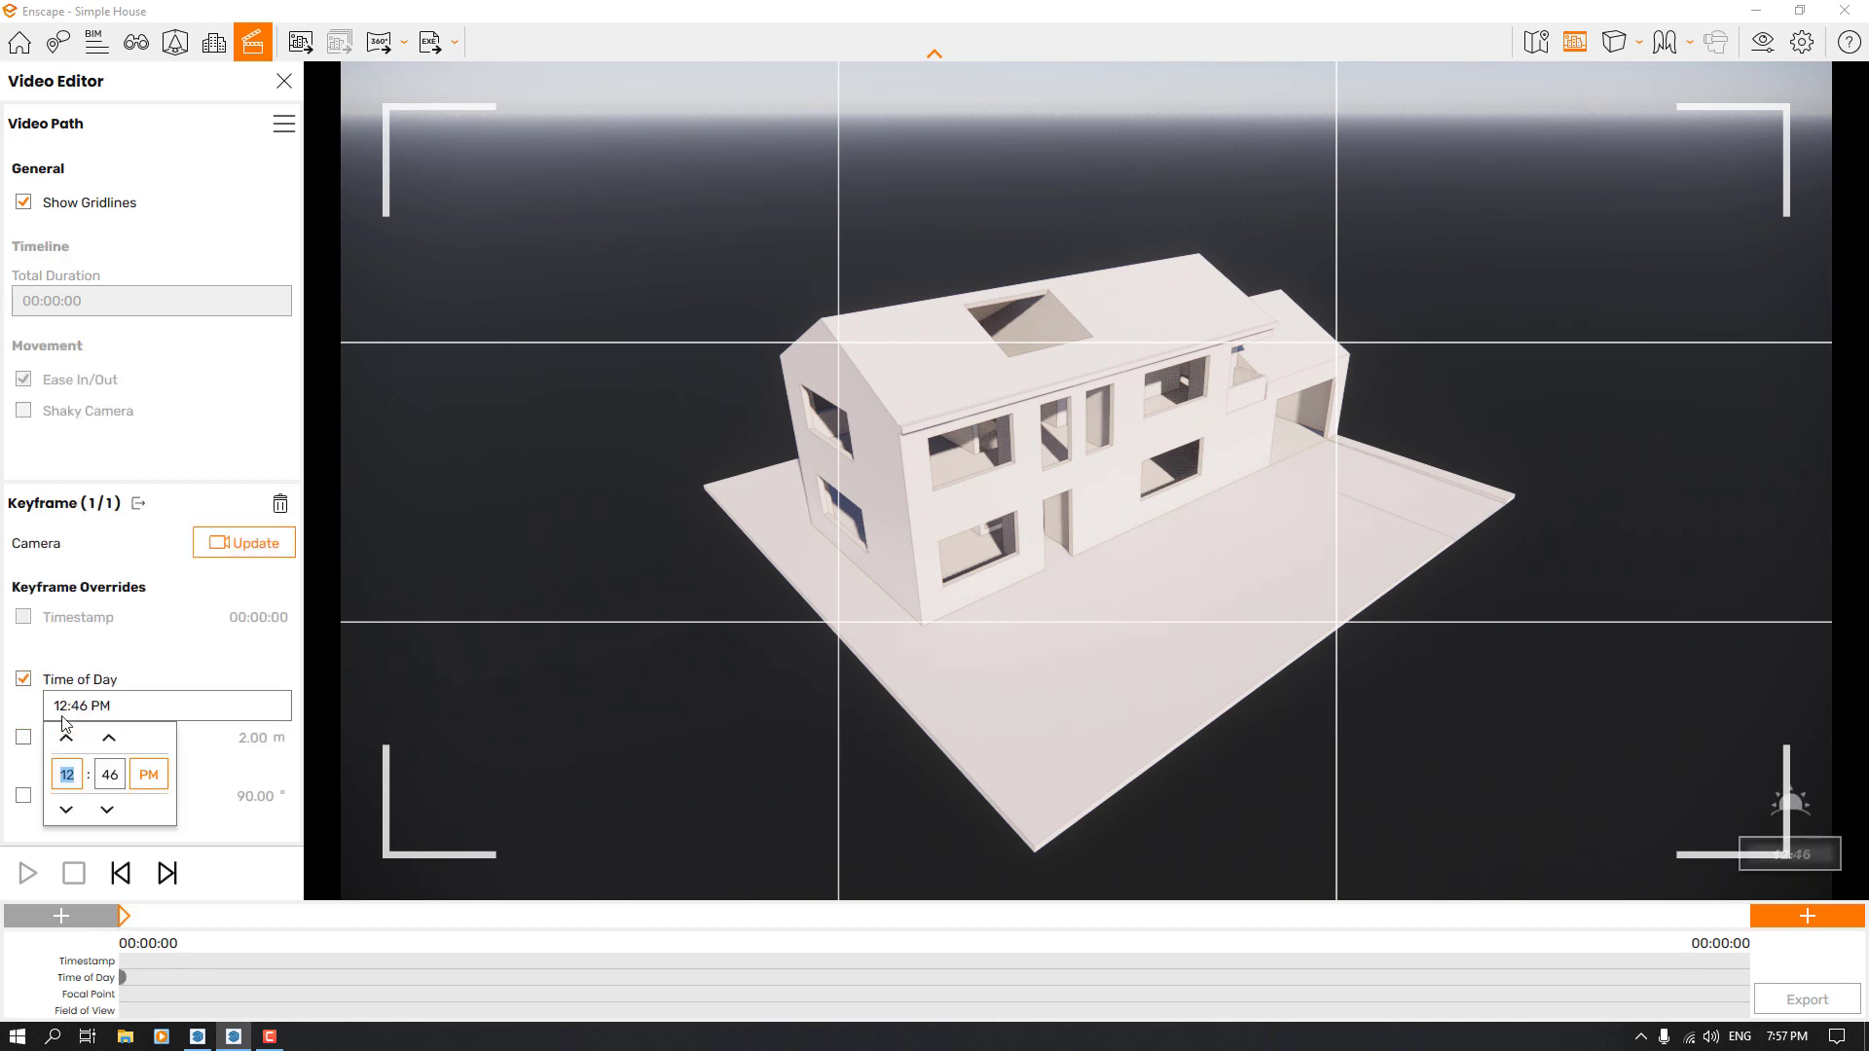
left_click(66, 810)
left_click(66, 810)
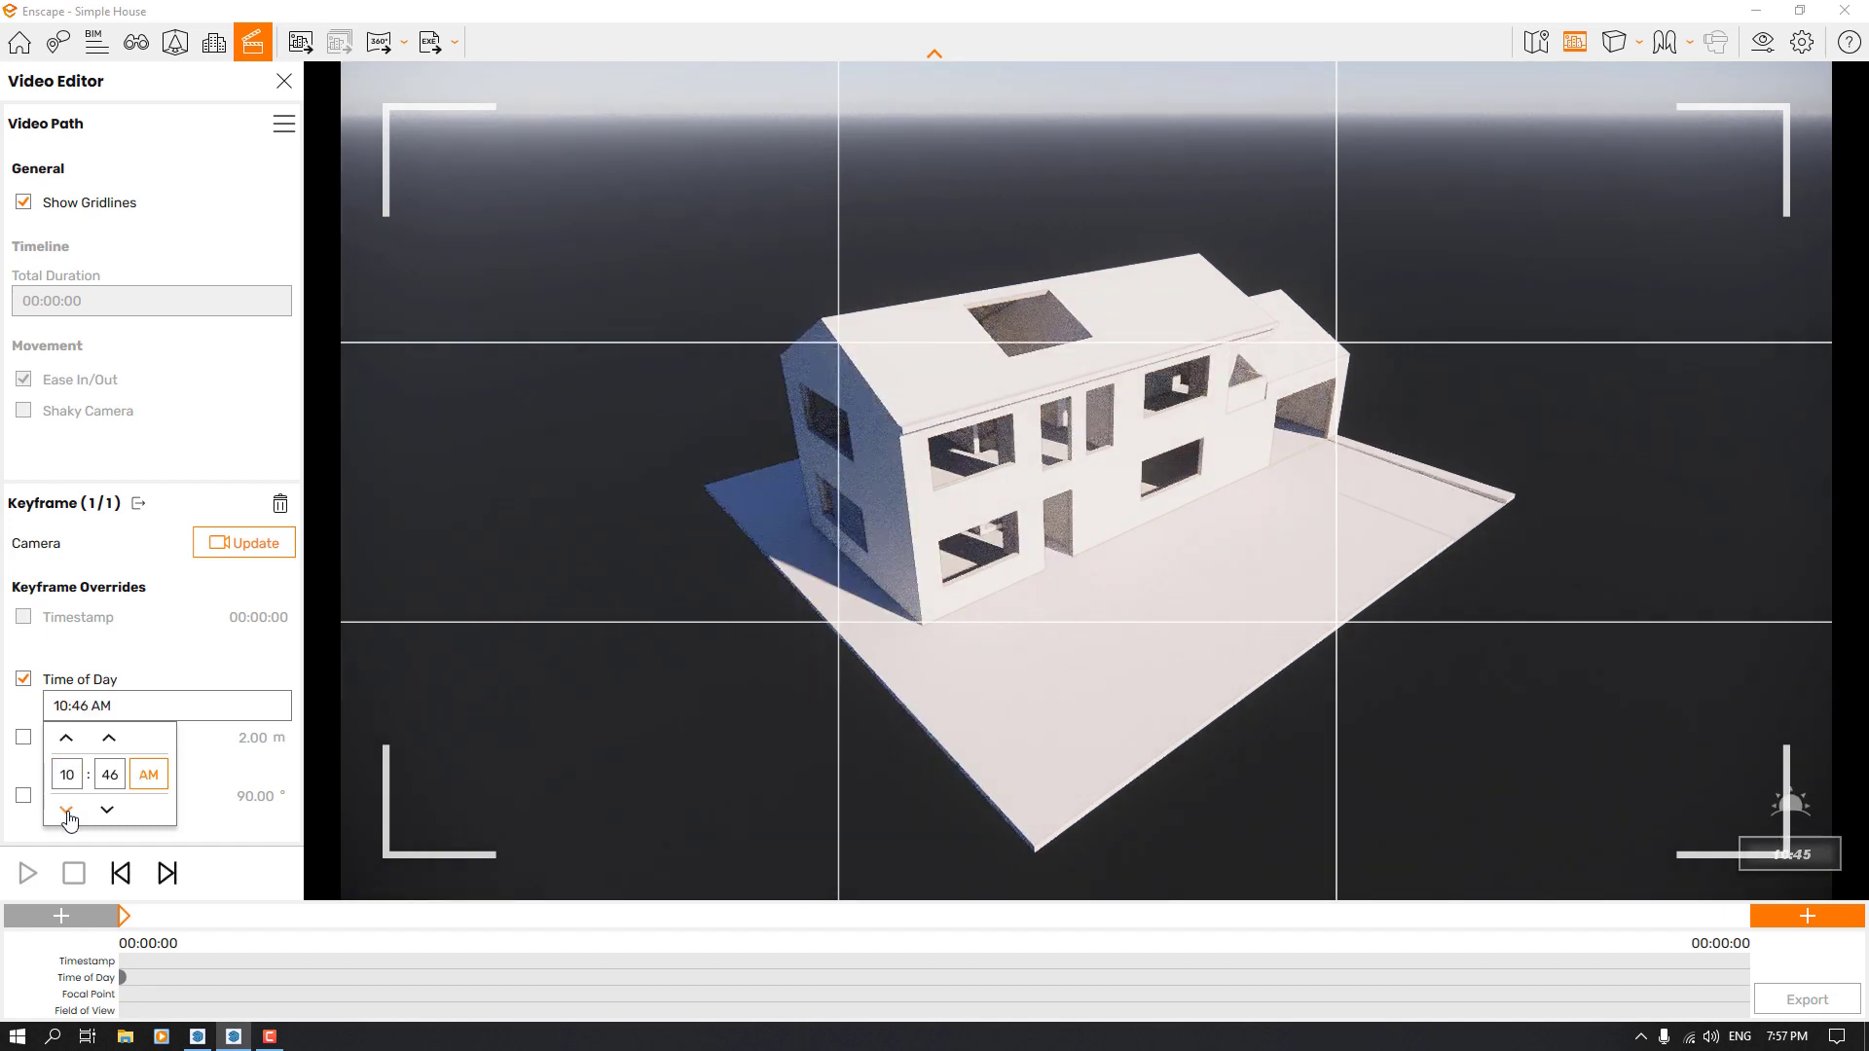
left_click(66, 810)
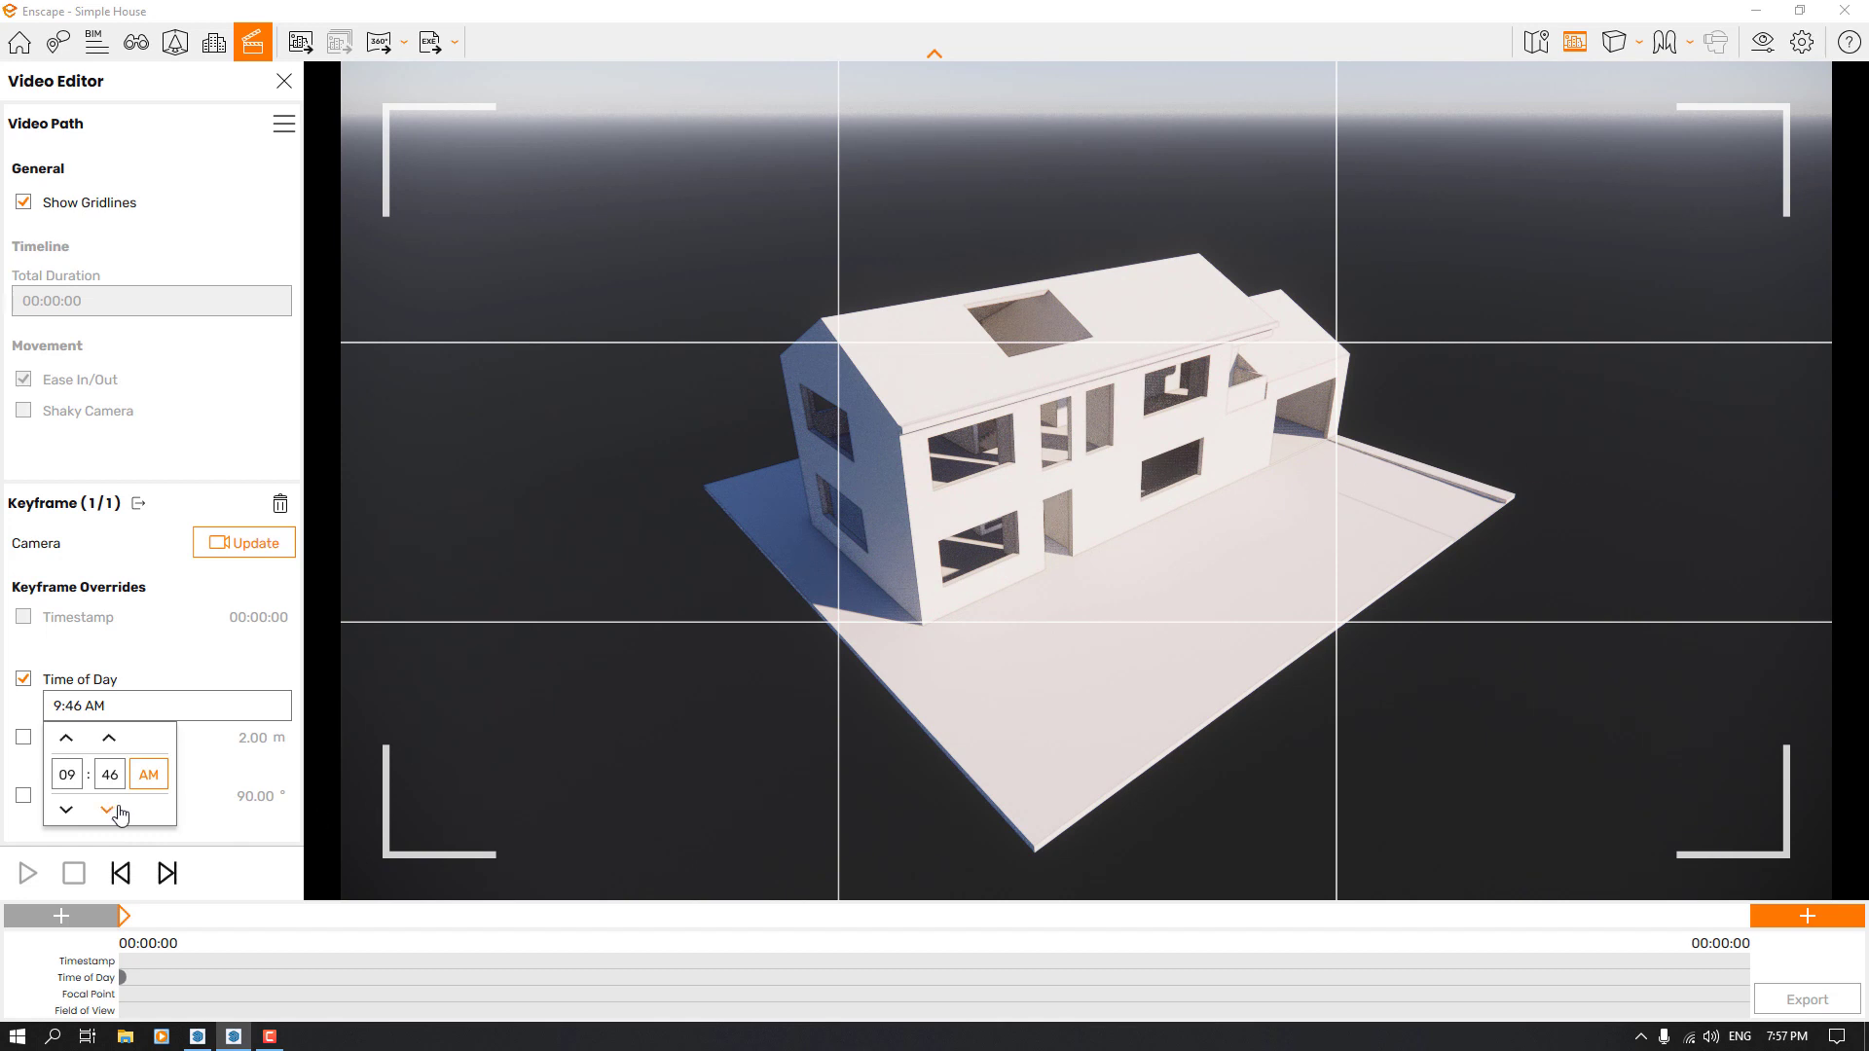
left_click(67, 810)
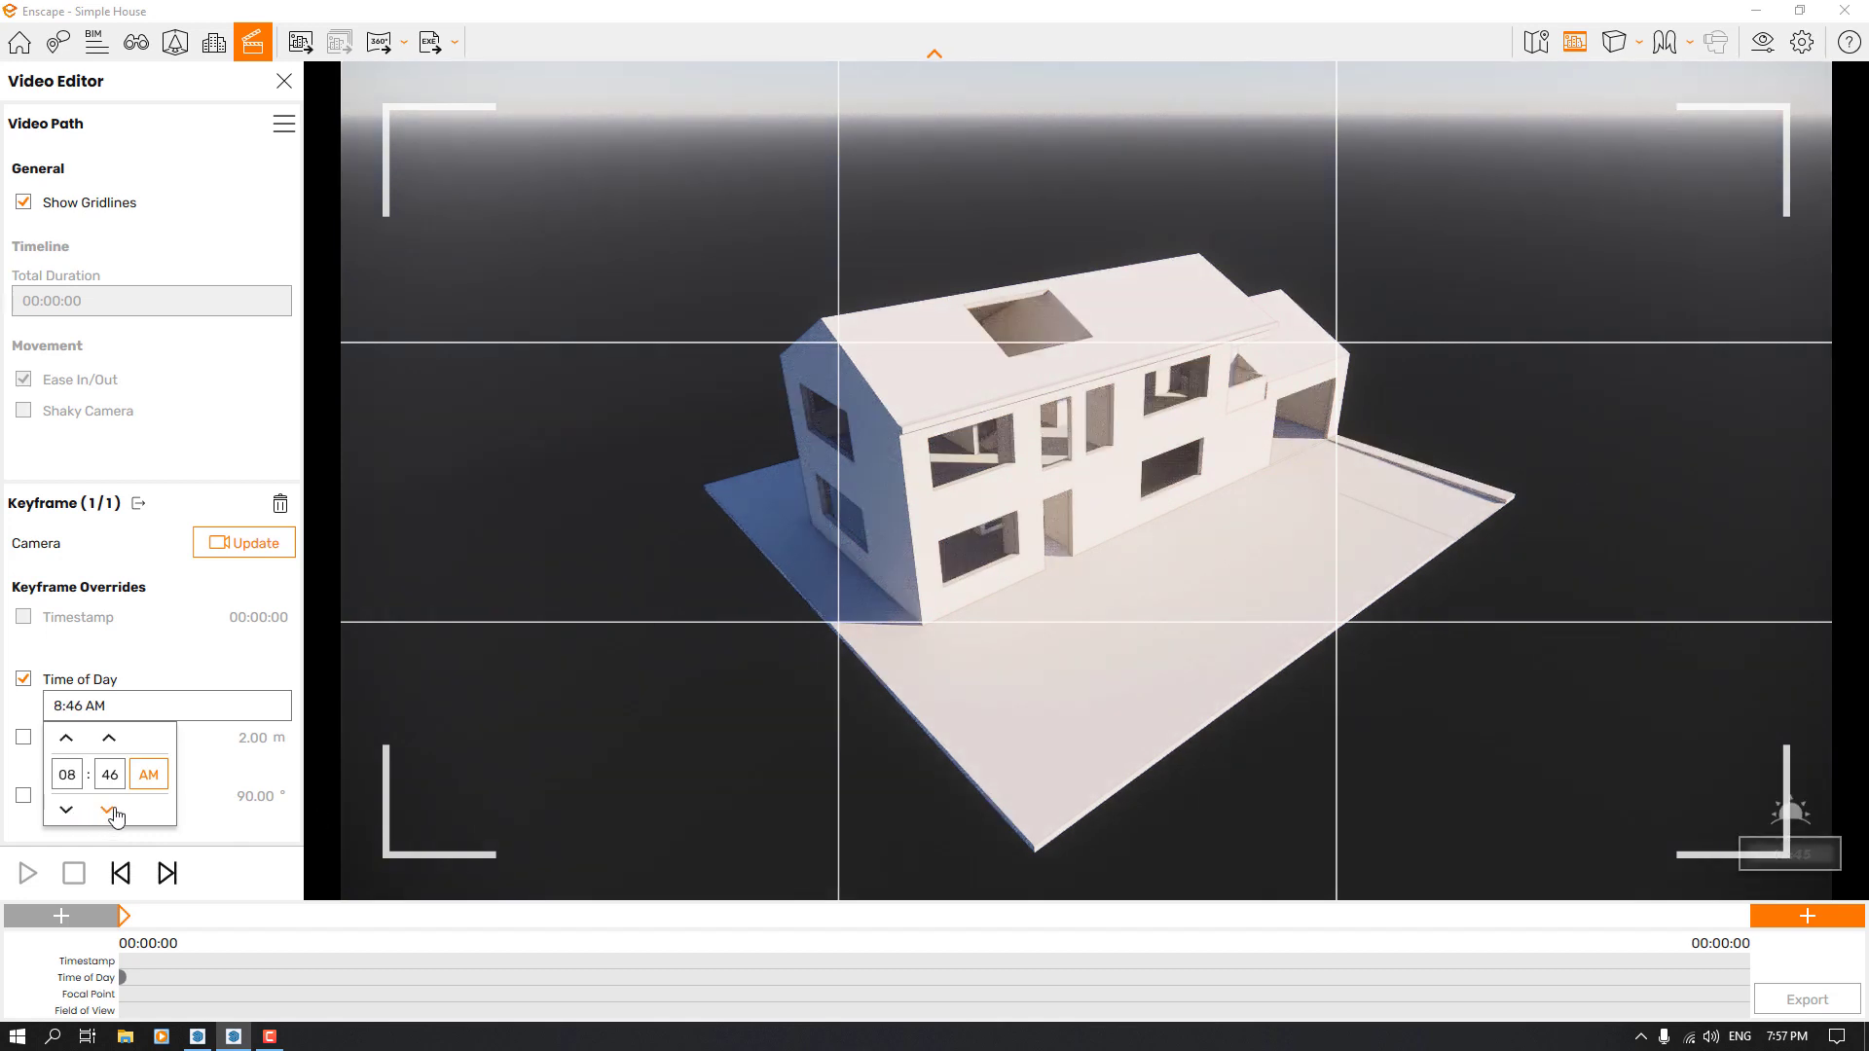
left_click(65, 812)
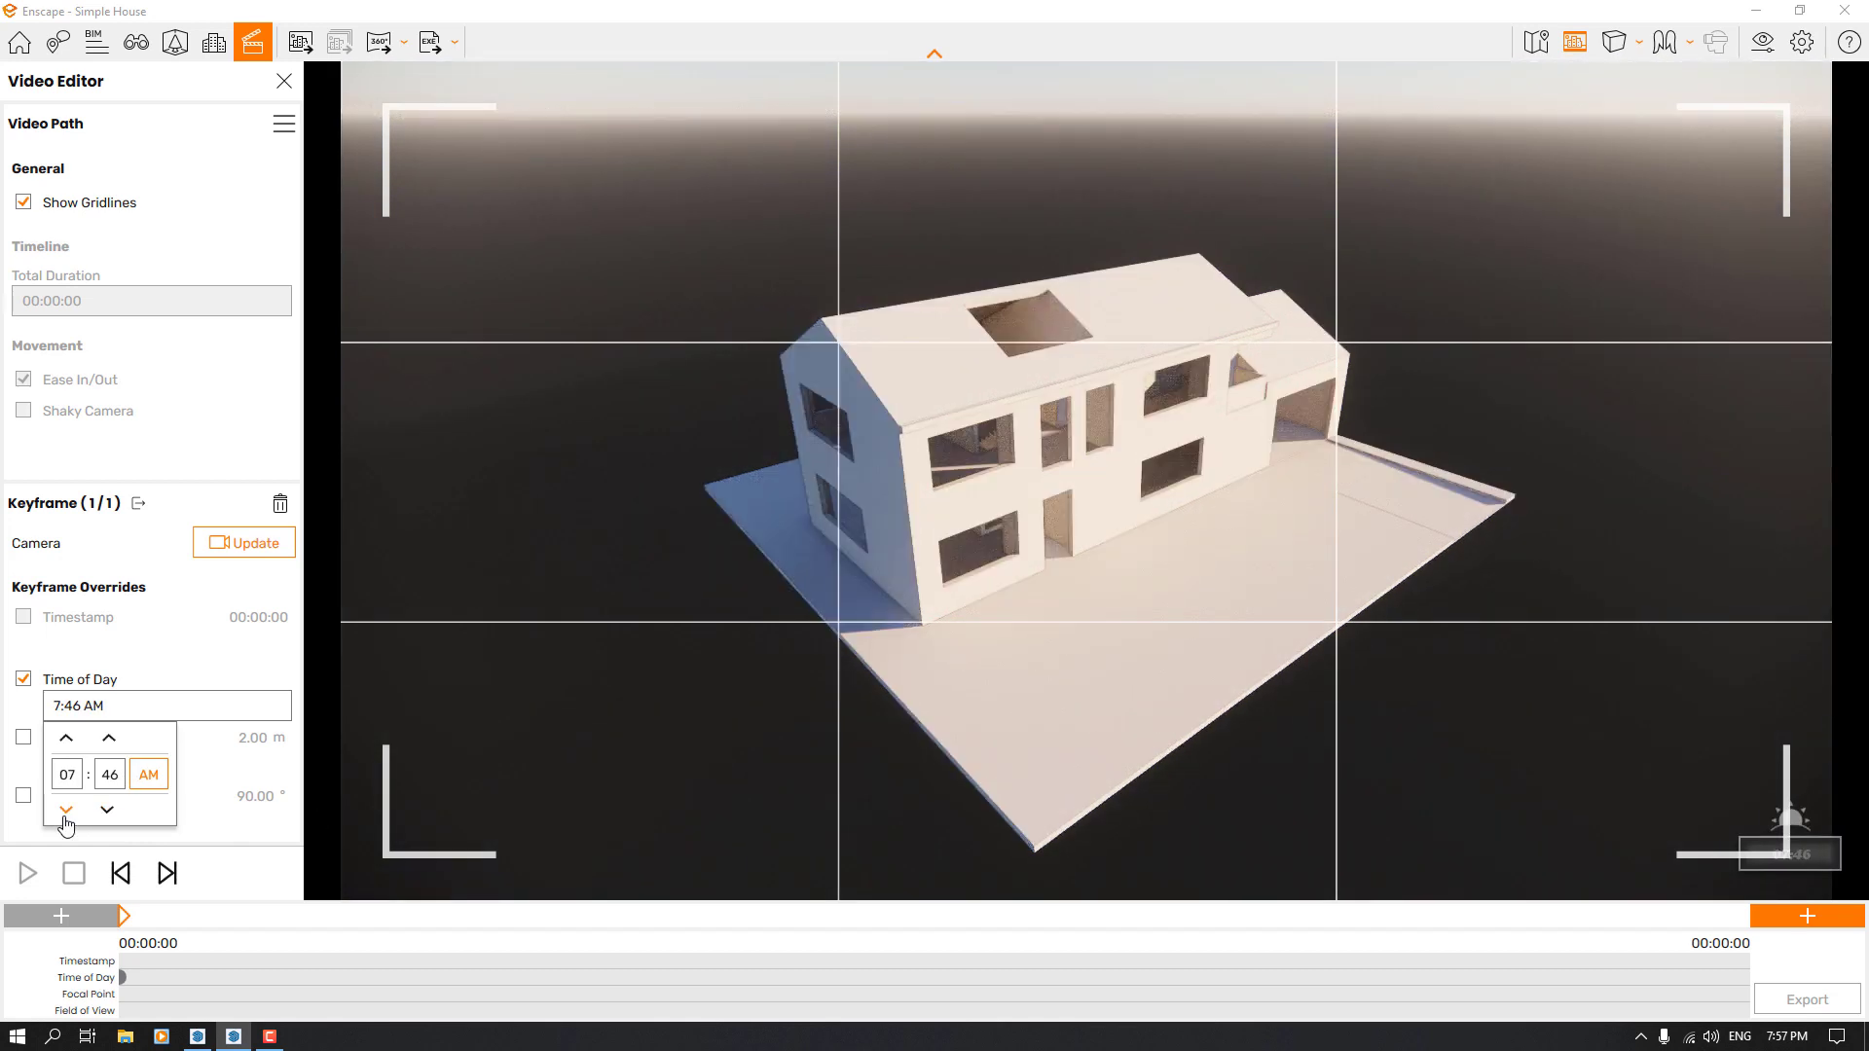
double_click(108, 777)
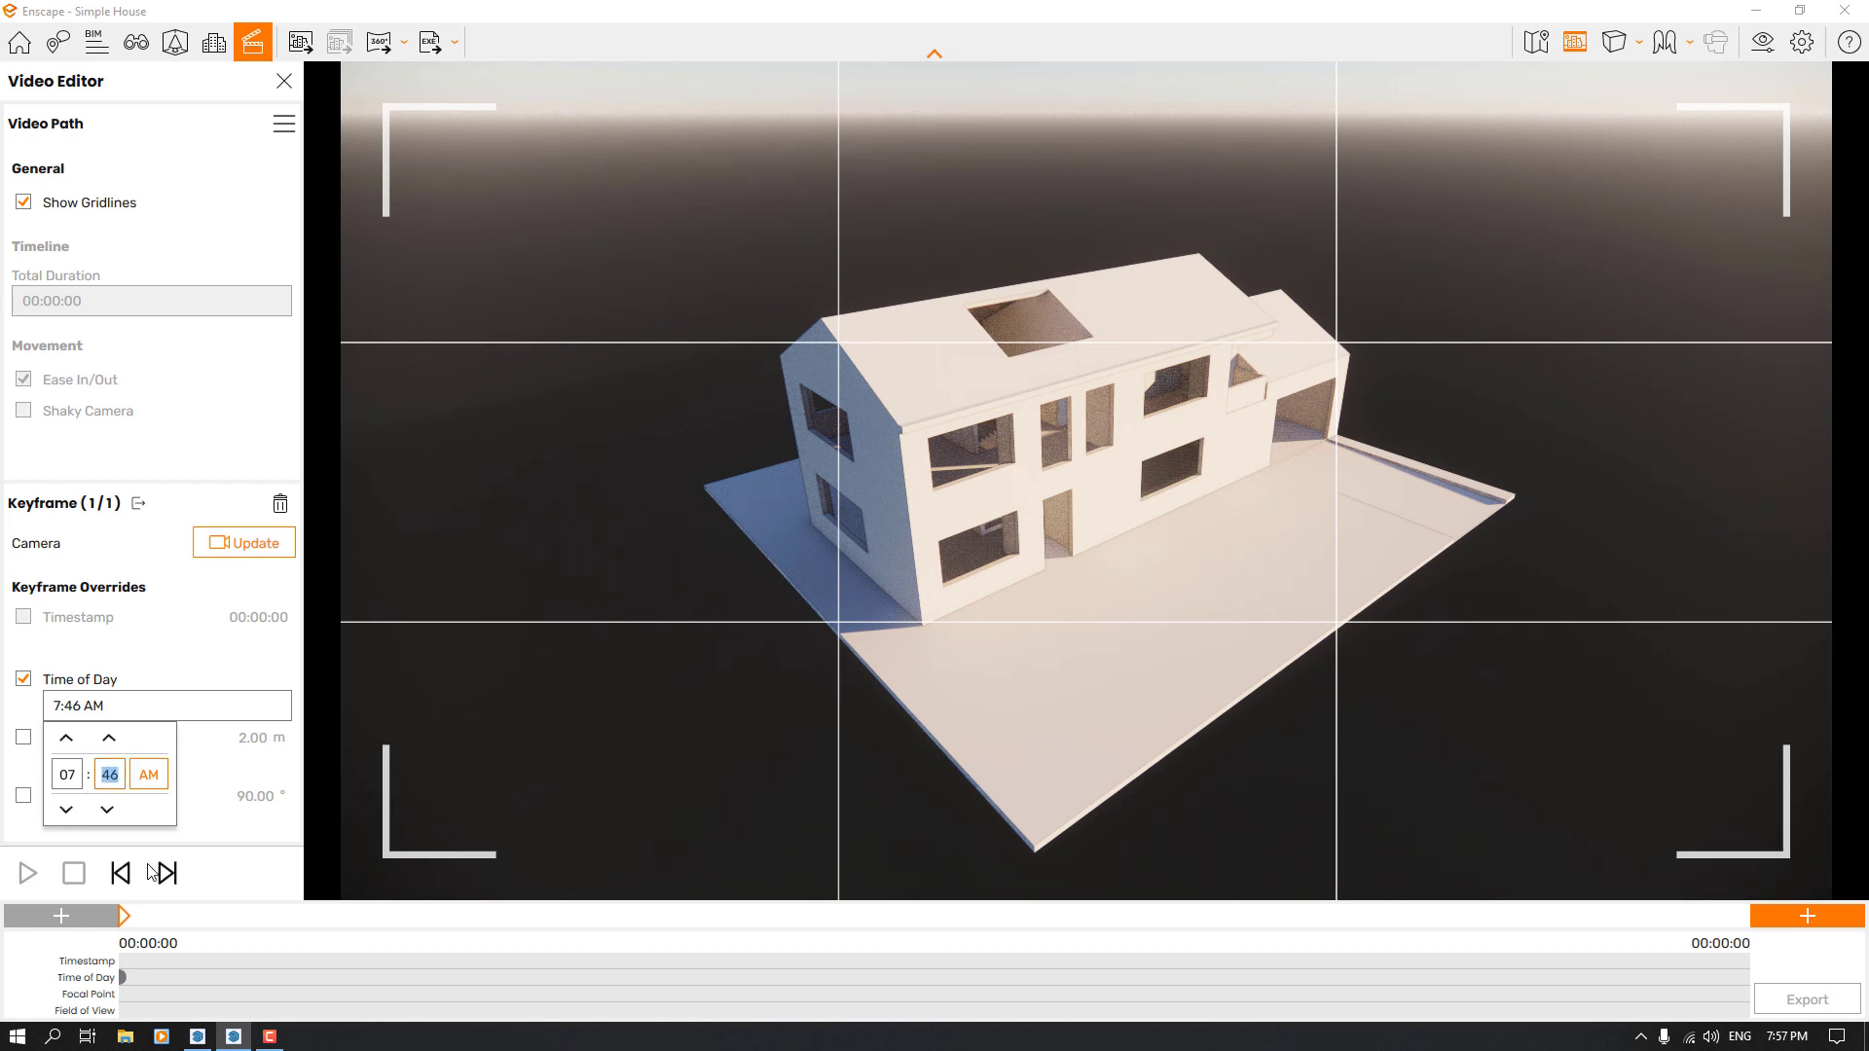
left_click(148, 865)
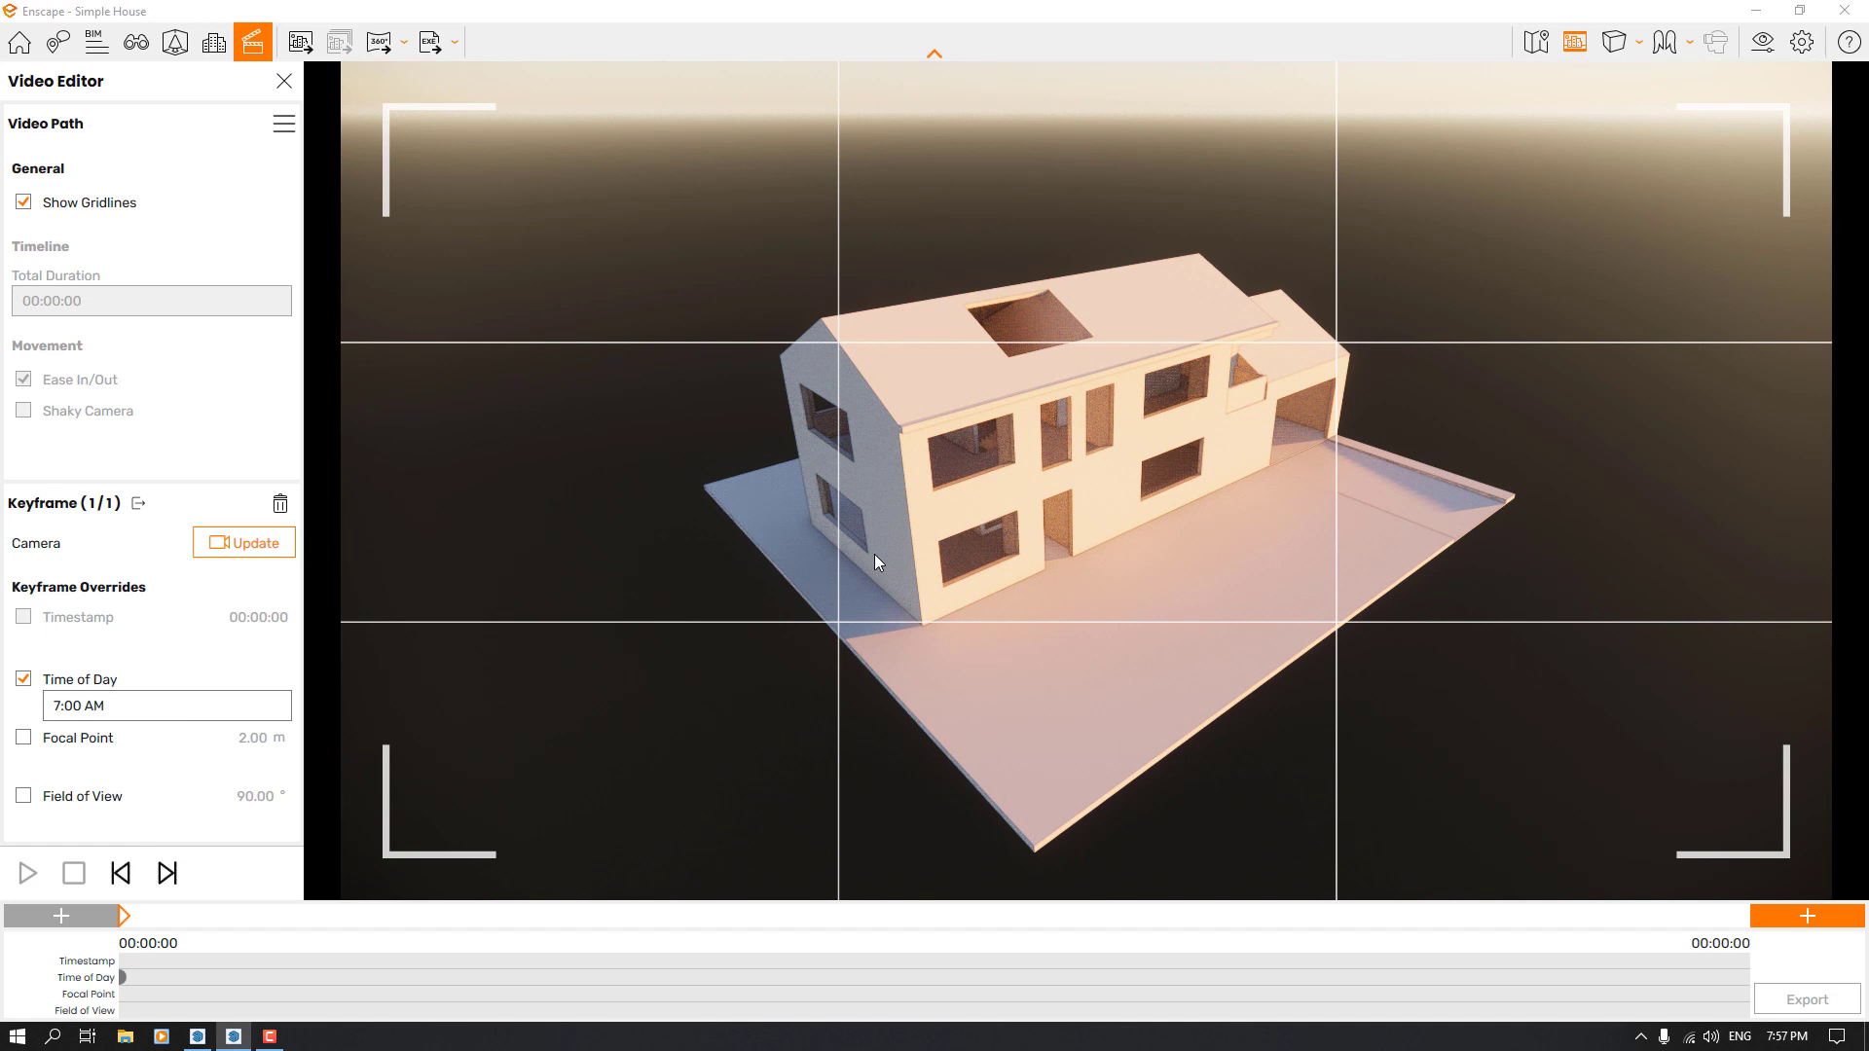
Try a focal point override of about 3.16 m on the first keyframe, reset it to 2 m and switch it off
left_click(25, 742)
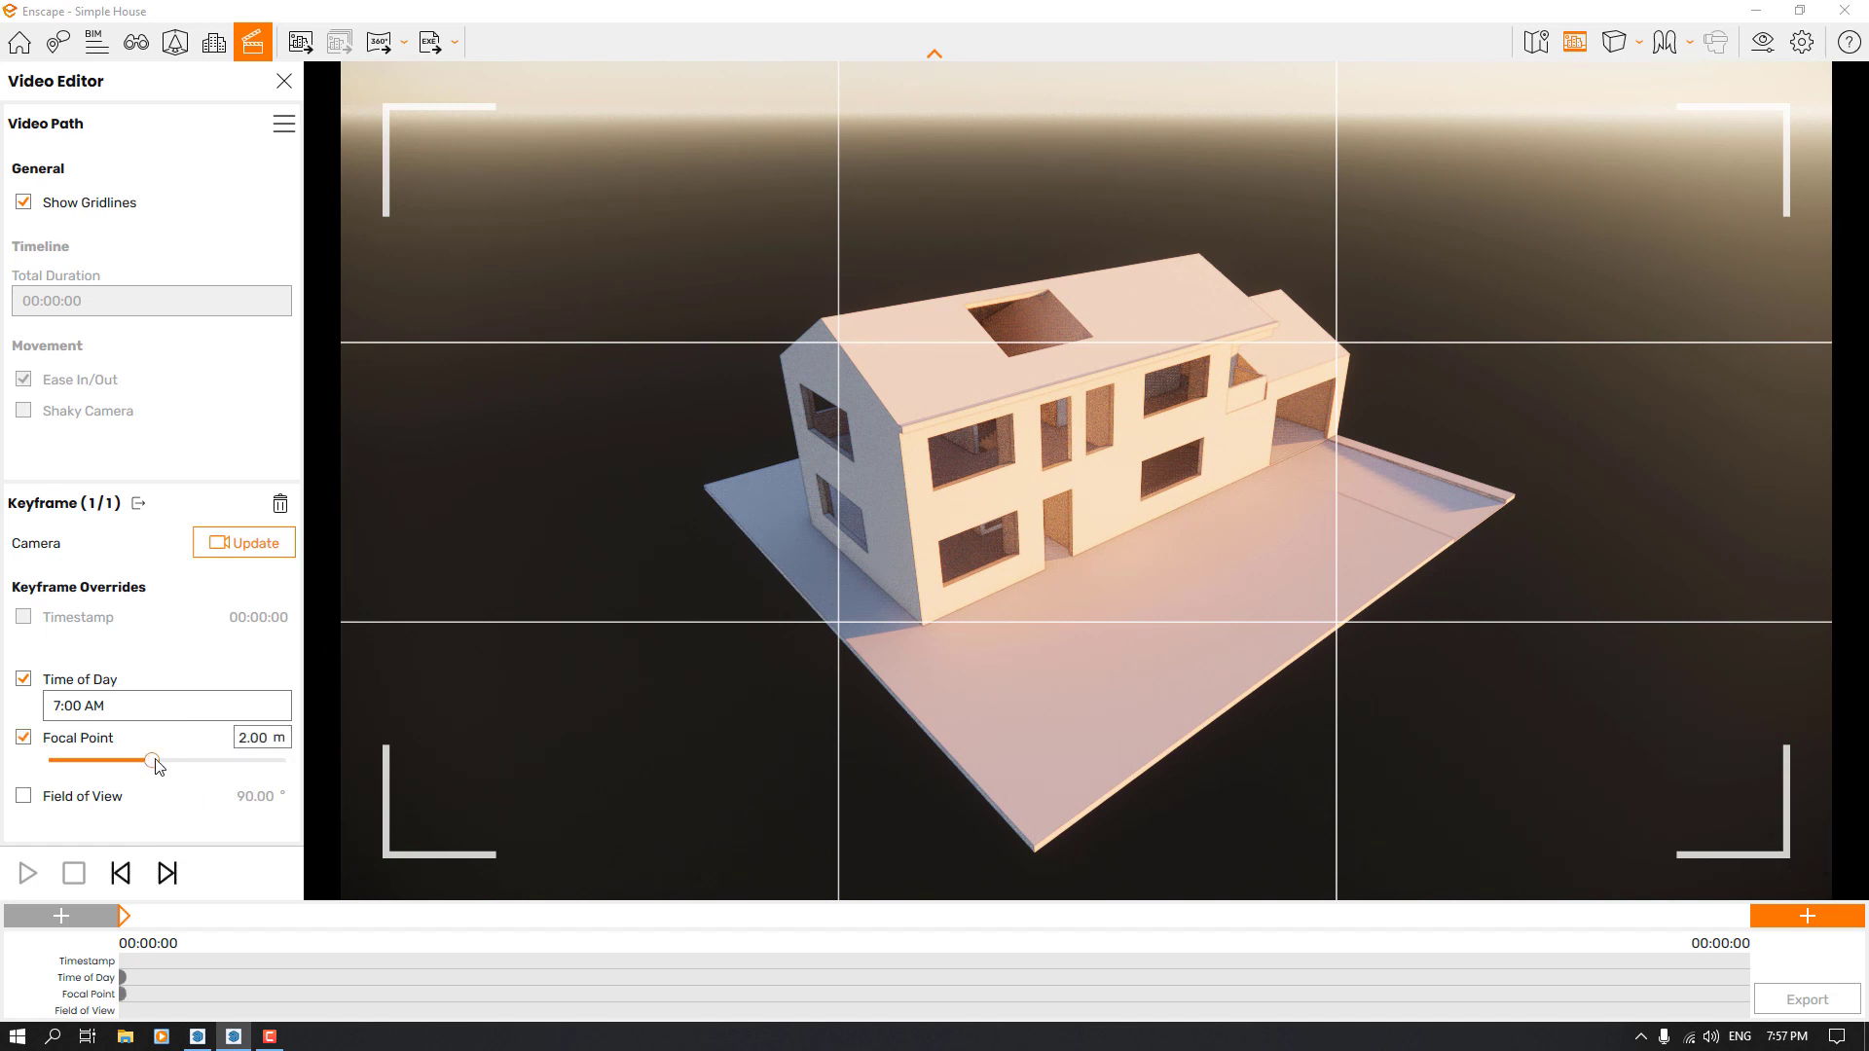
mouse_move(156, 764)
left_mouse_down()
mouse_move(103, 765)
mouse_move(324, 757)
mouse_move(167, 765)
left_mouse_up()
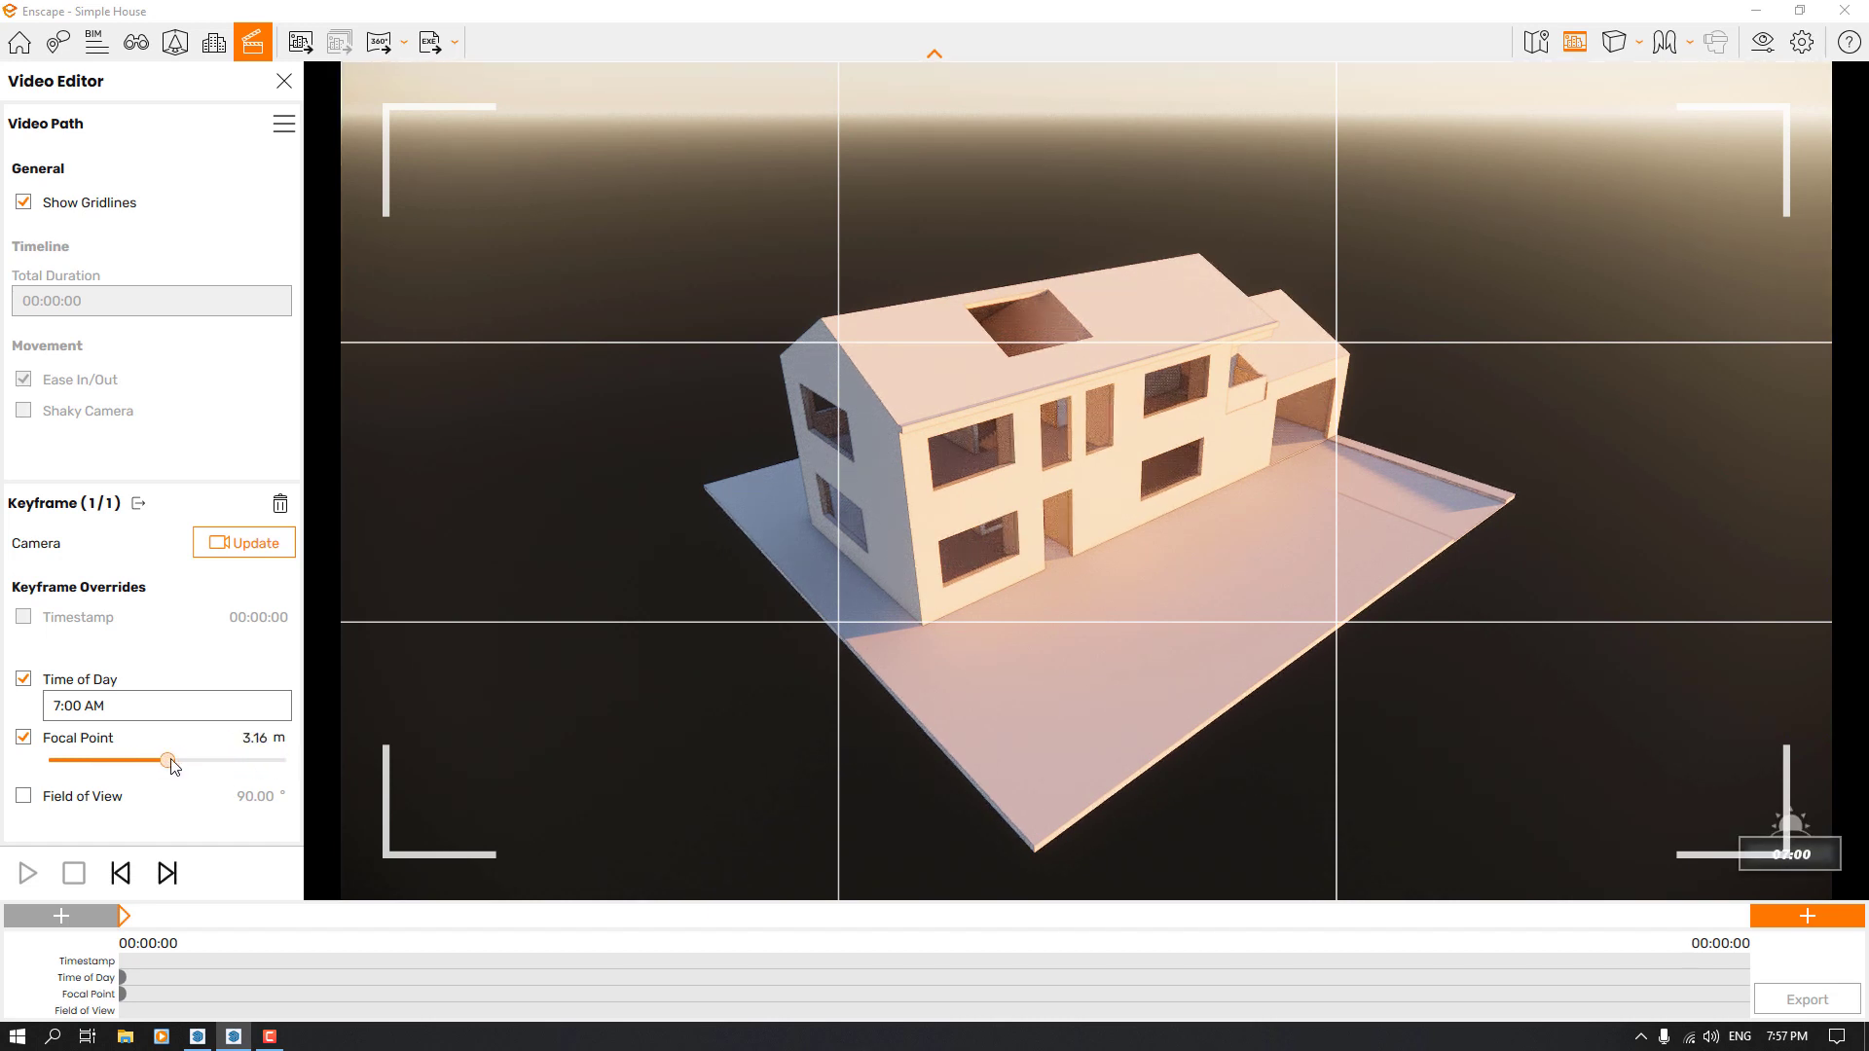
left_click(1774, 41)
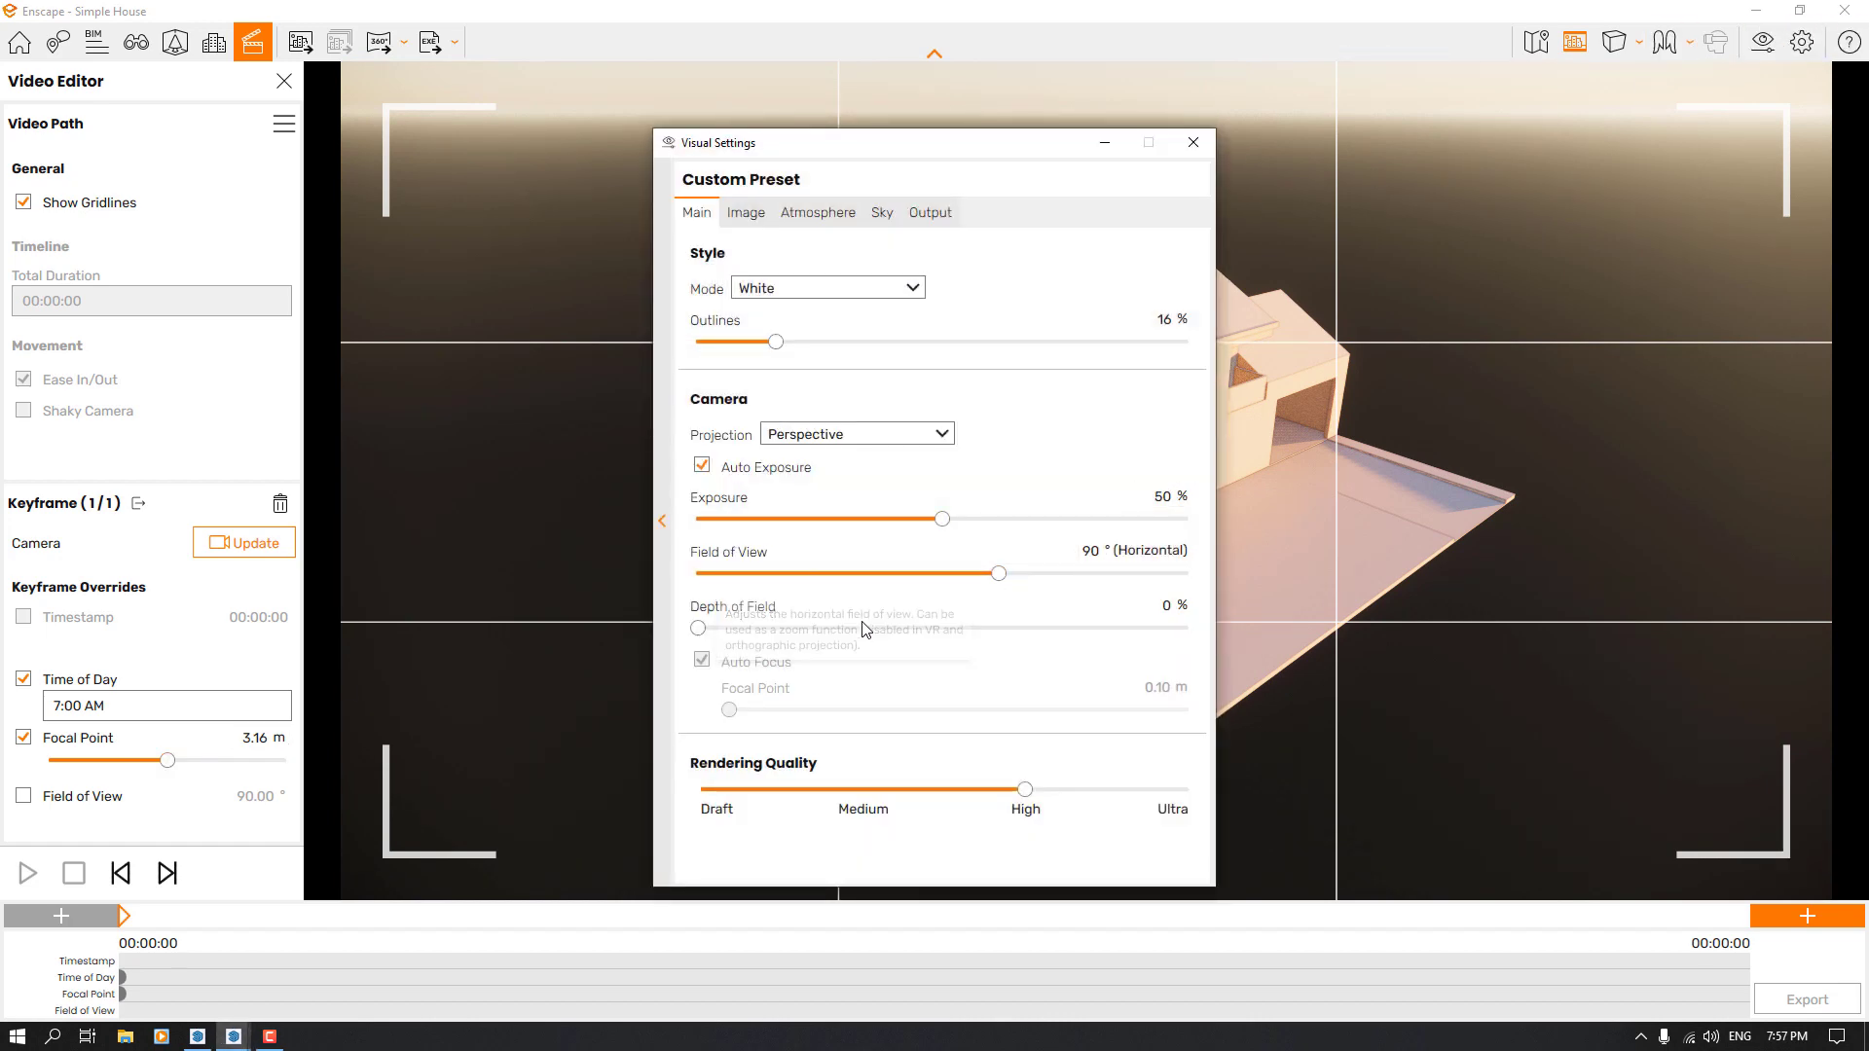
left_click(1198, 142)
left_click(249, 739)
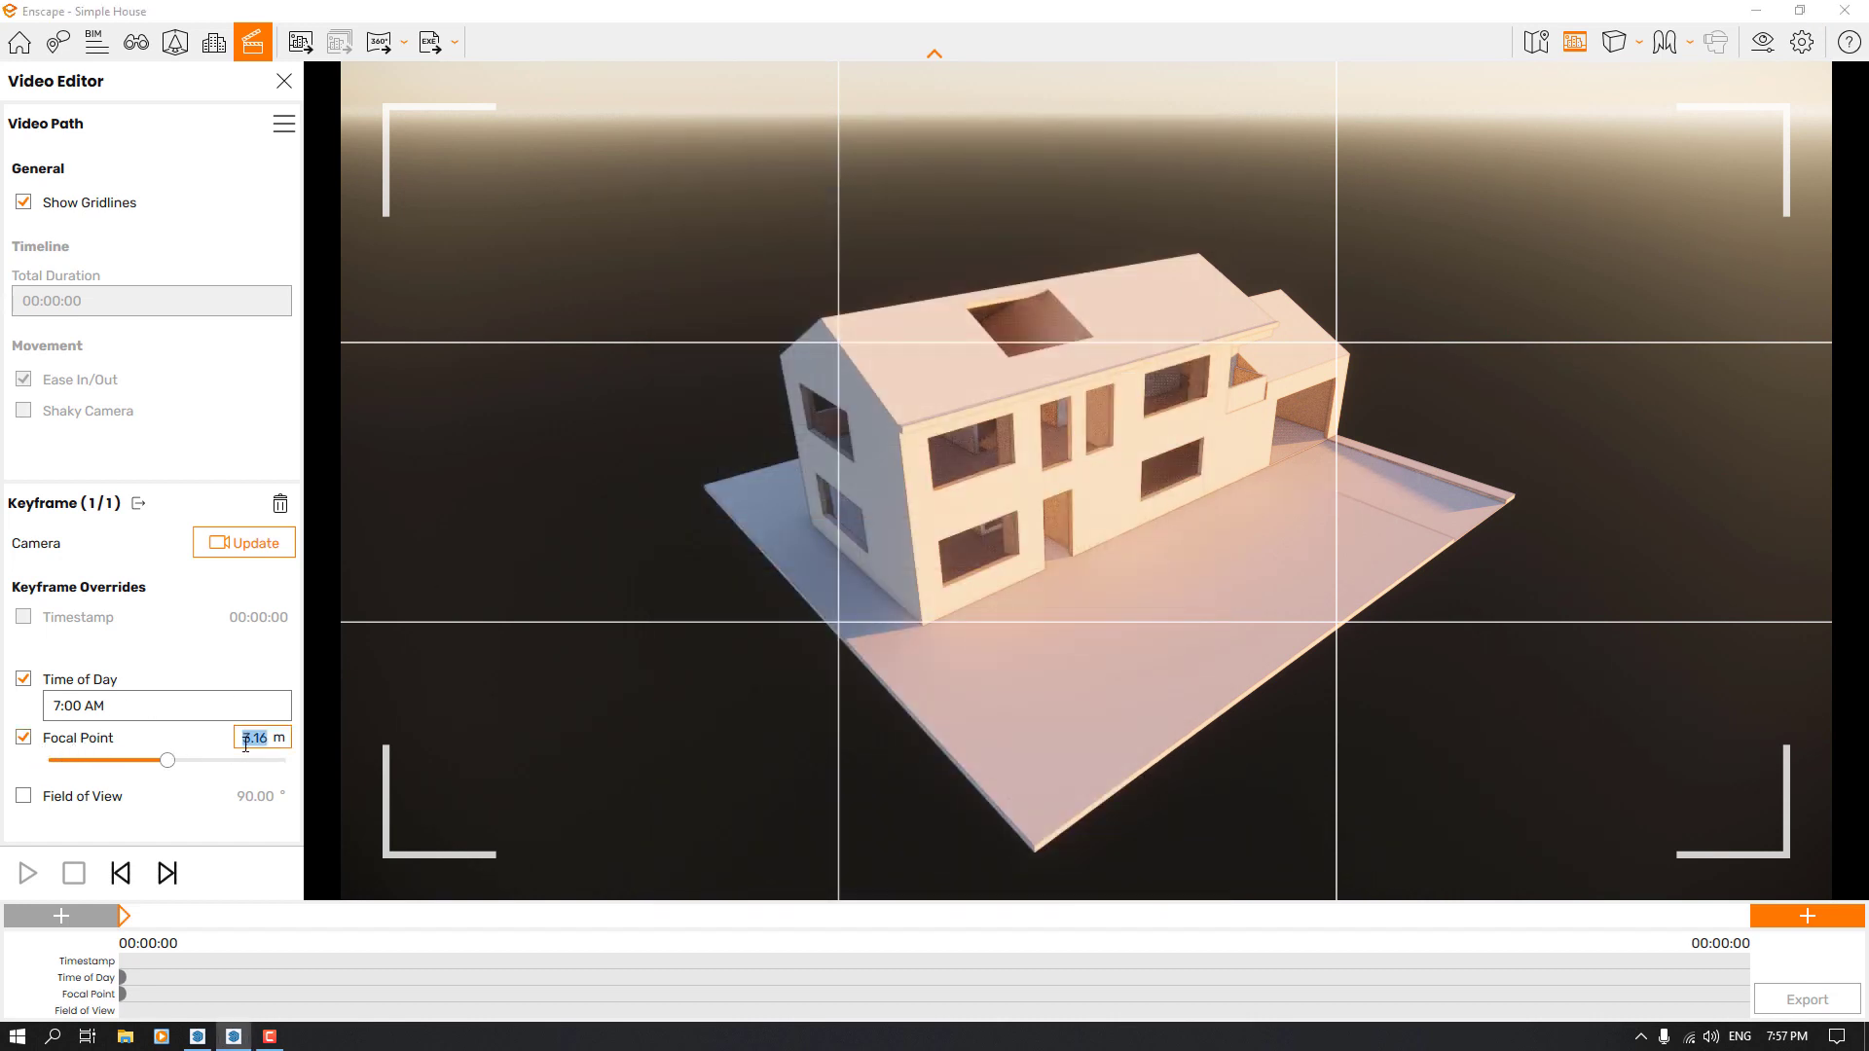
type("2")
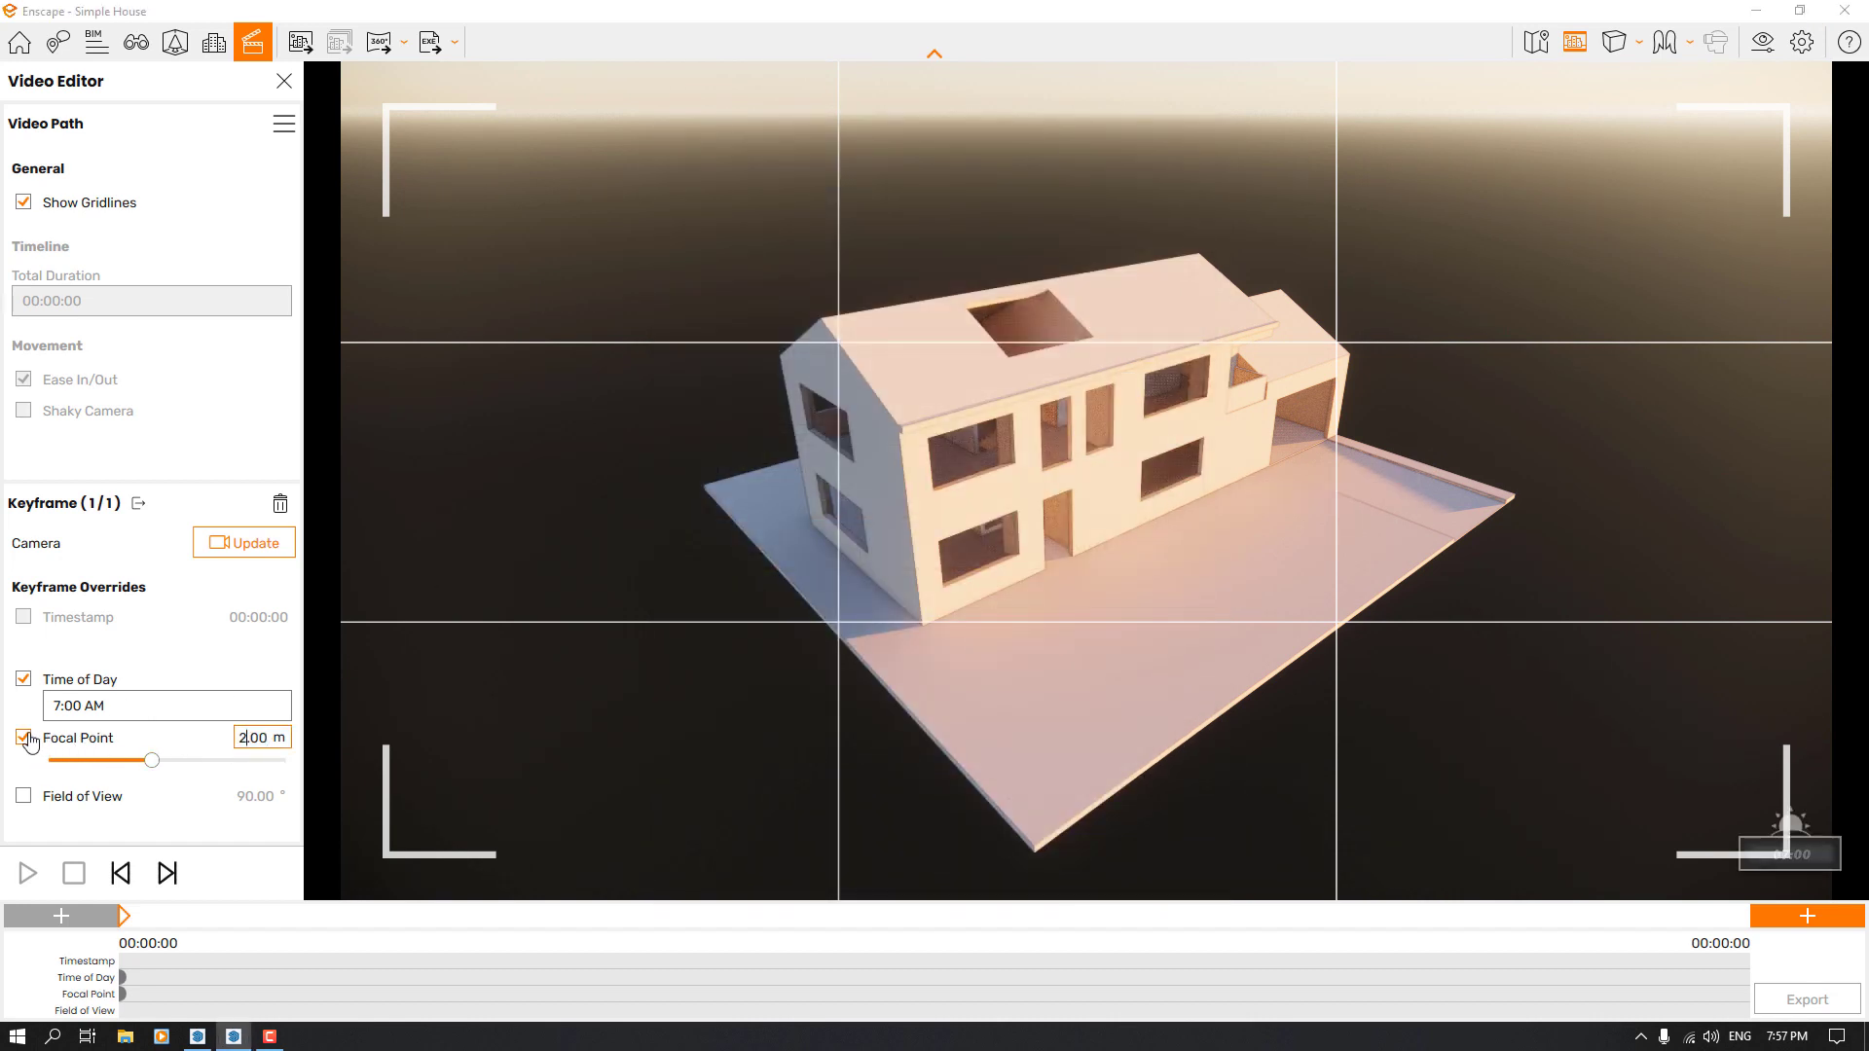
left_click(25, 738)
Override the first keyframe's field of view with 88° and update its camera
left_click(23, 796)
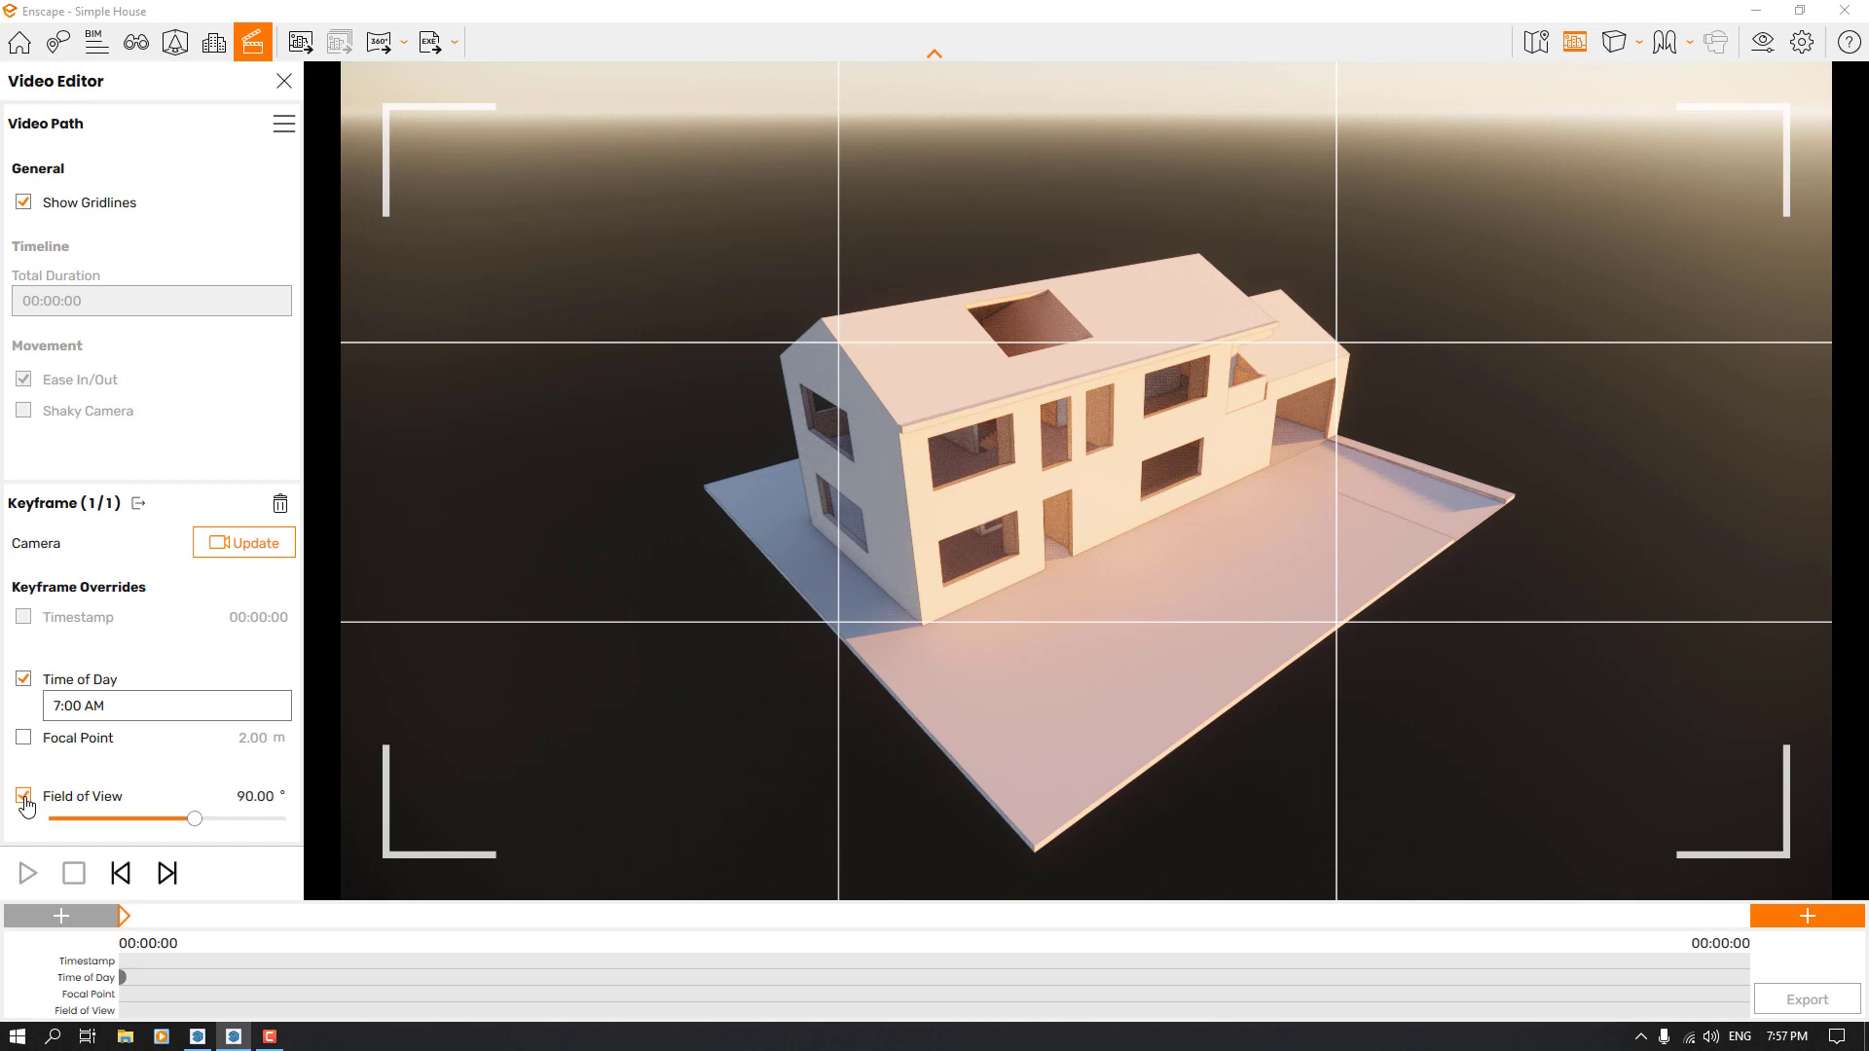
mouse_move(193, 828)
left_mouse_down()
mouse_move(164, 829)
mouse_move(199, 824)
left_mouse_up()
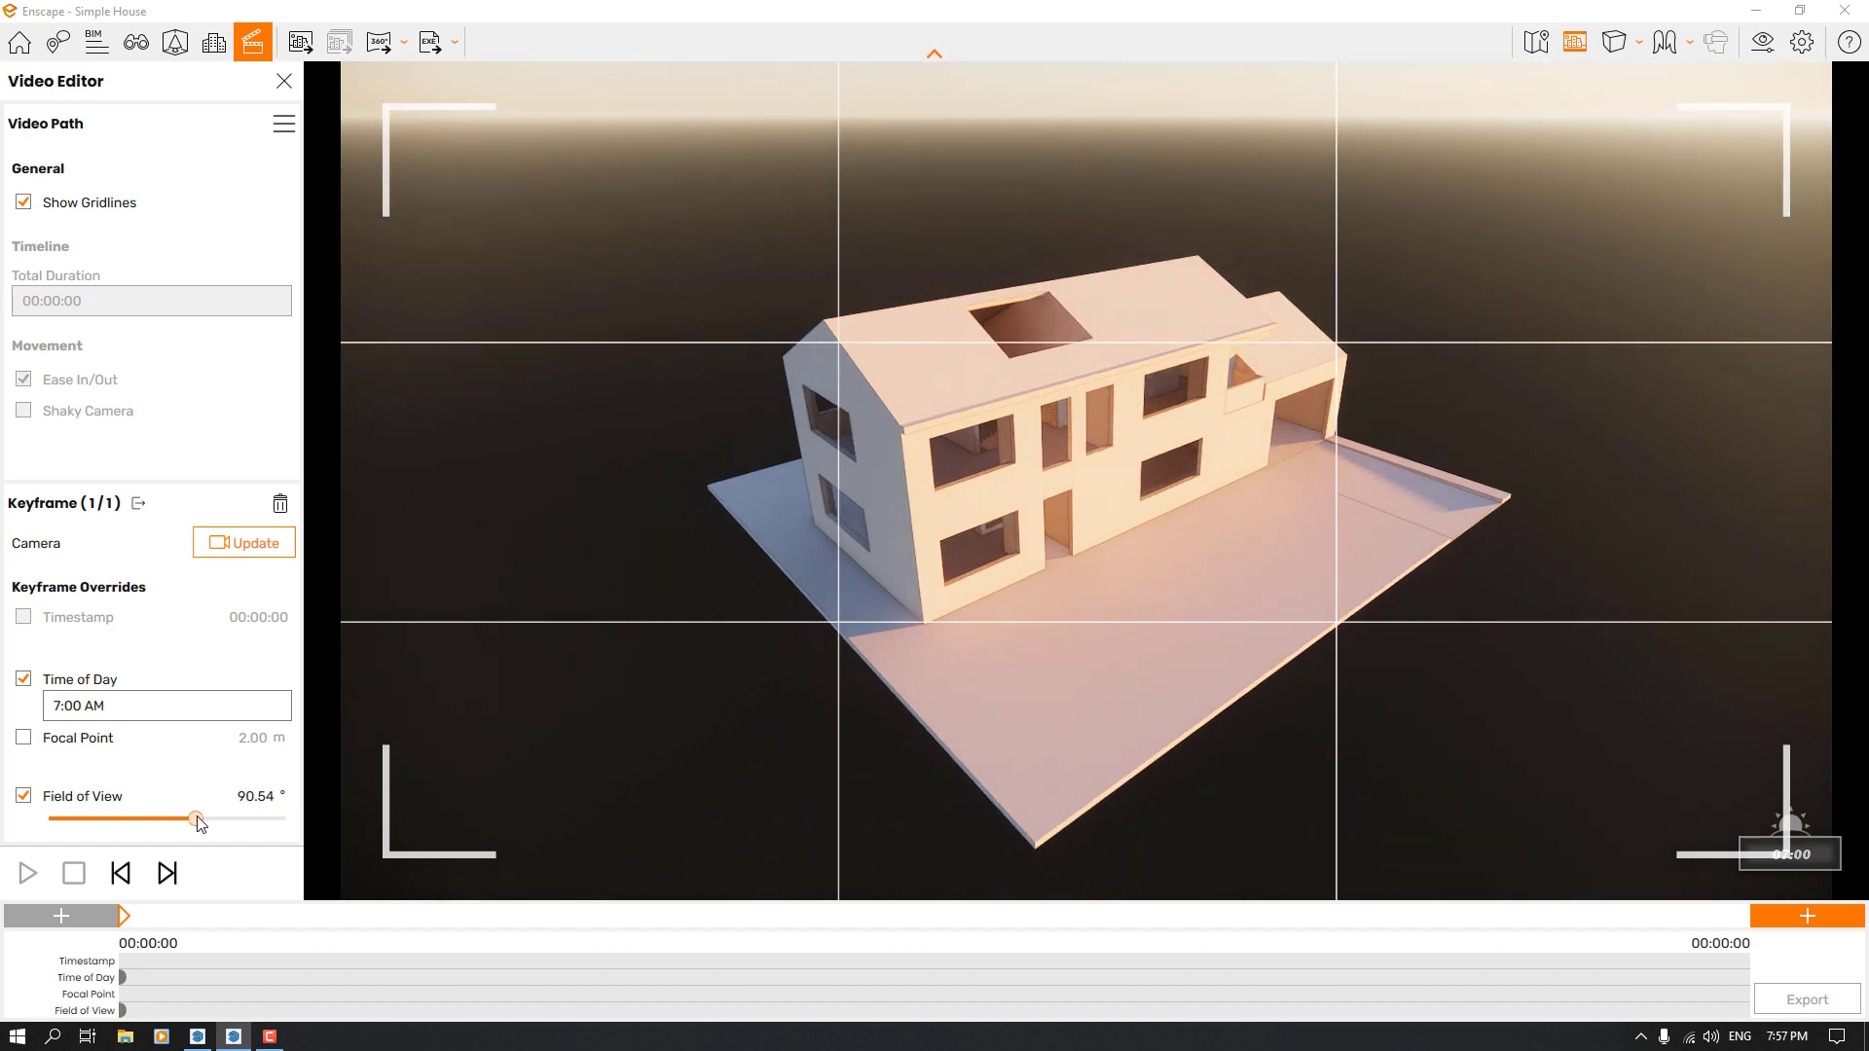
double_click(259, 797)
type("88")
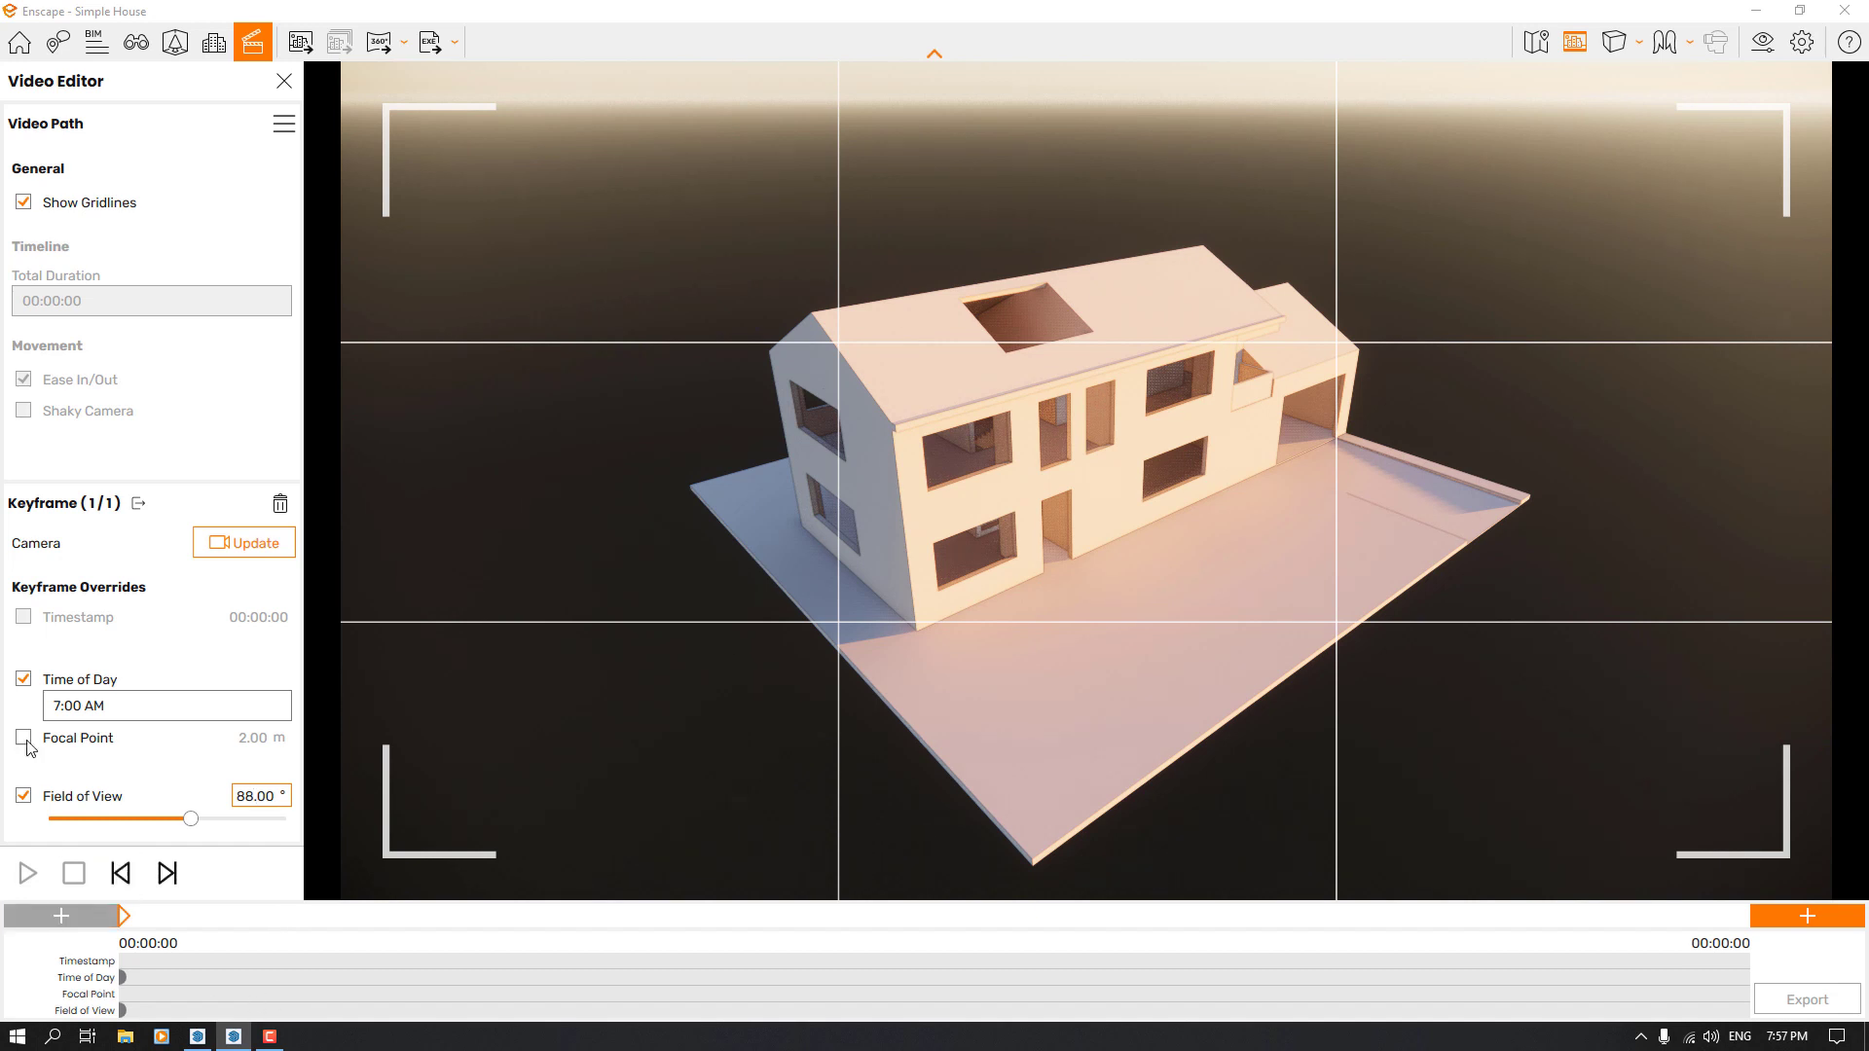
left_click(234, 552)
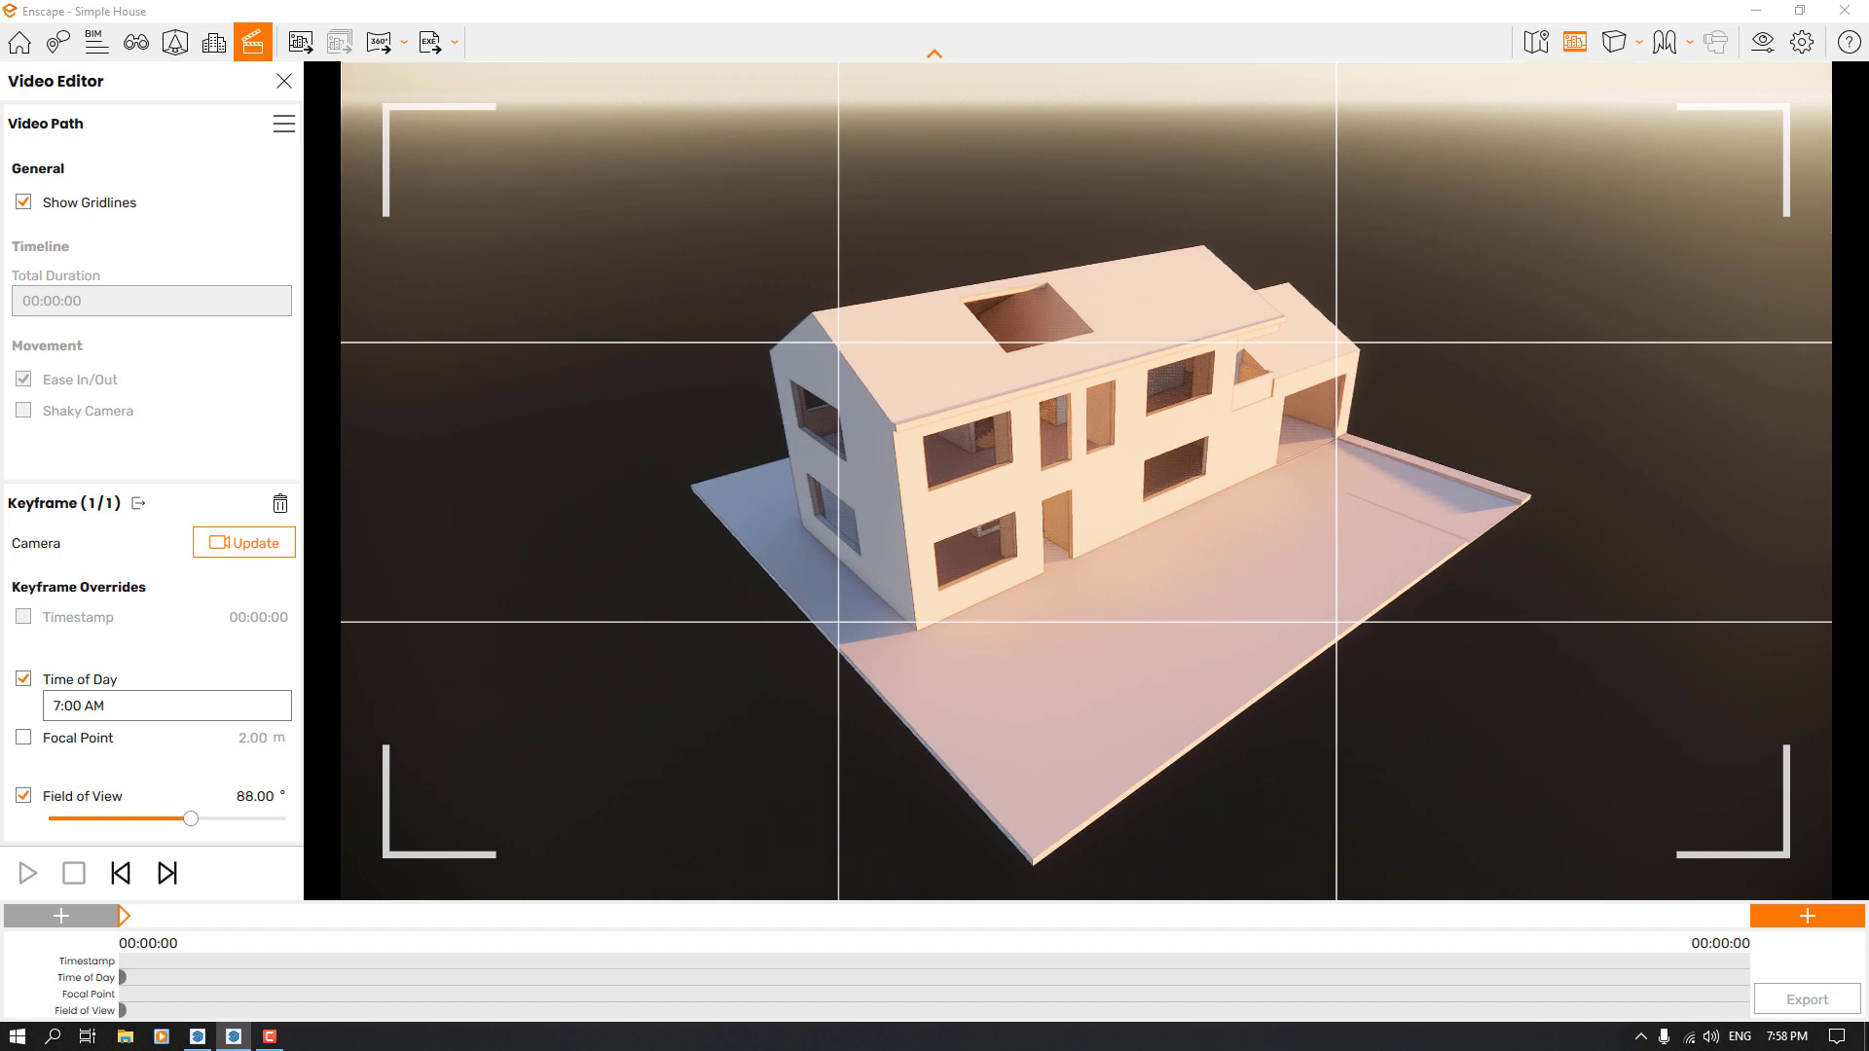
Frame the whole house frontally from above, facing its long facade and garage, and add a keyframe at the end of the path
left_click_drag(1069, 475, 1212, 469)
right_click_drag(1212, 469, 901, 487)
left_click_drag(1071, 356, 1094, 356)
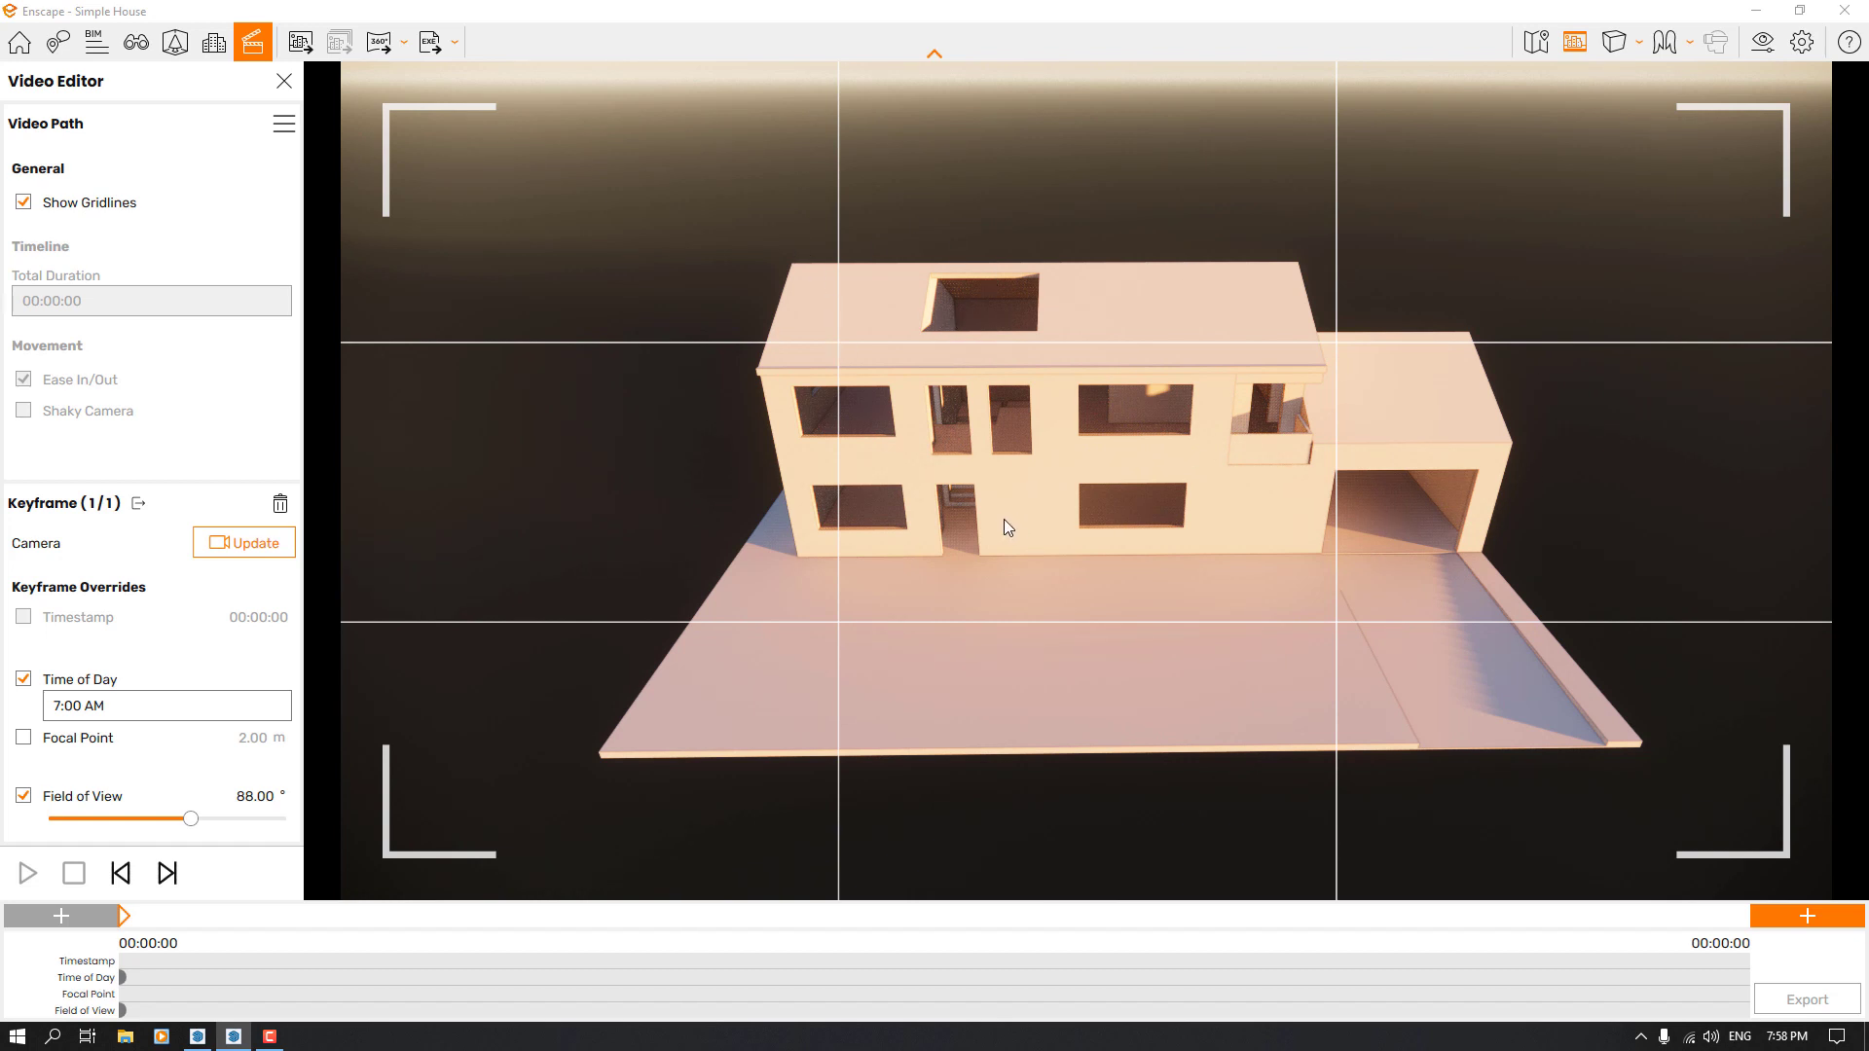
key("s")
key("a")
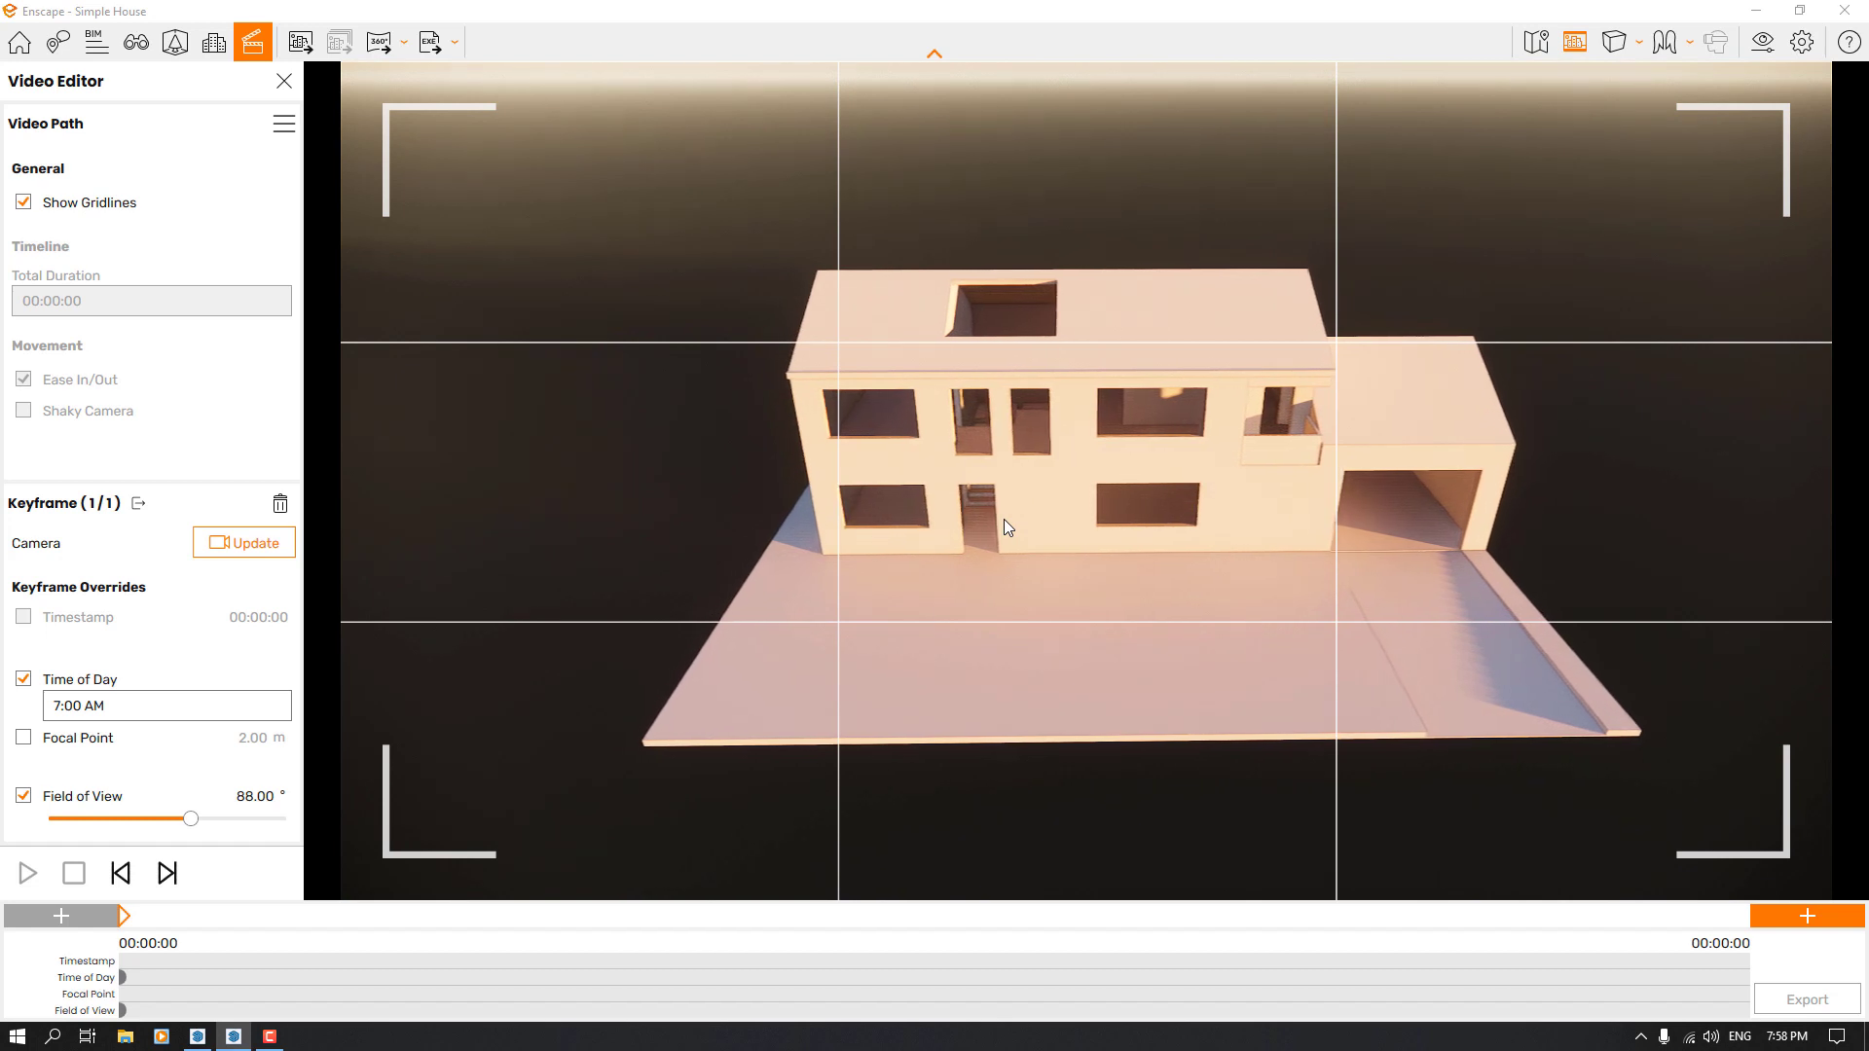
key("a")
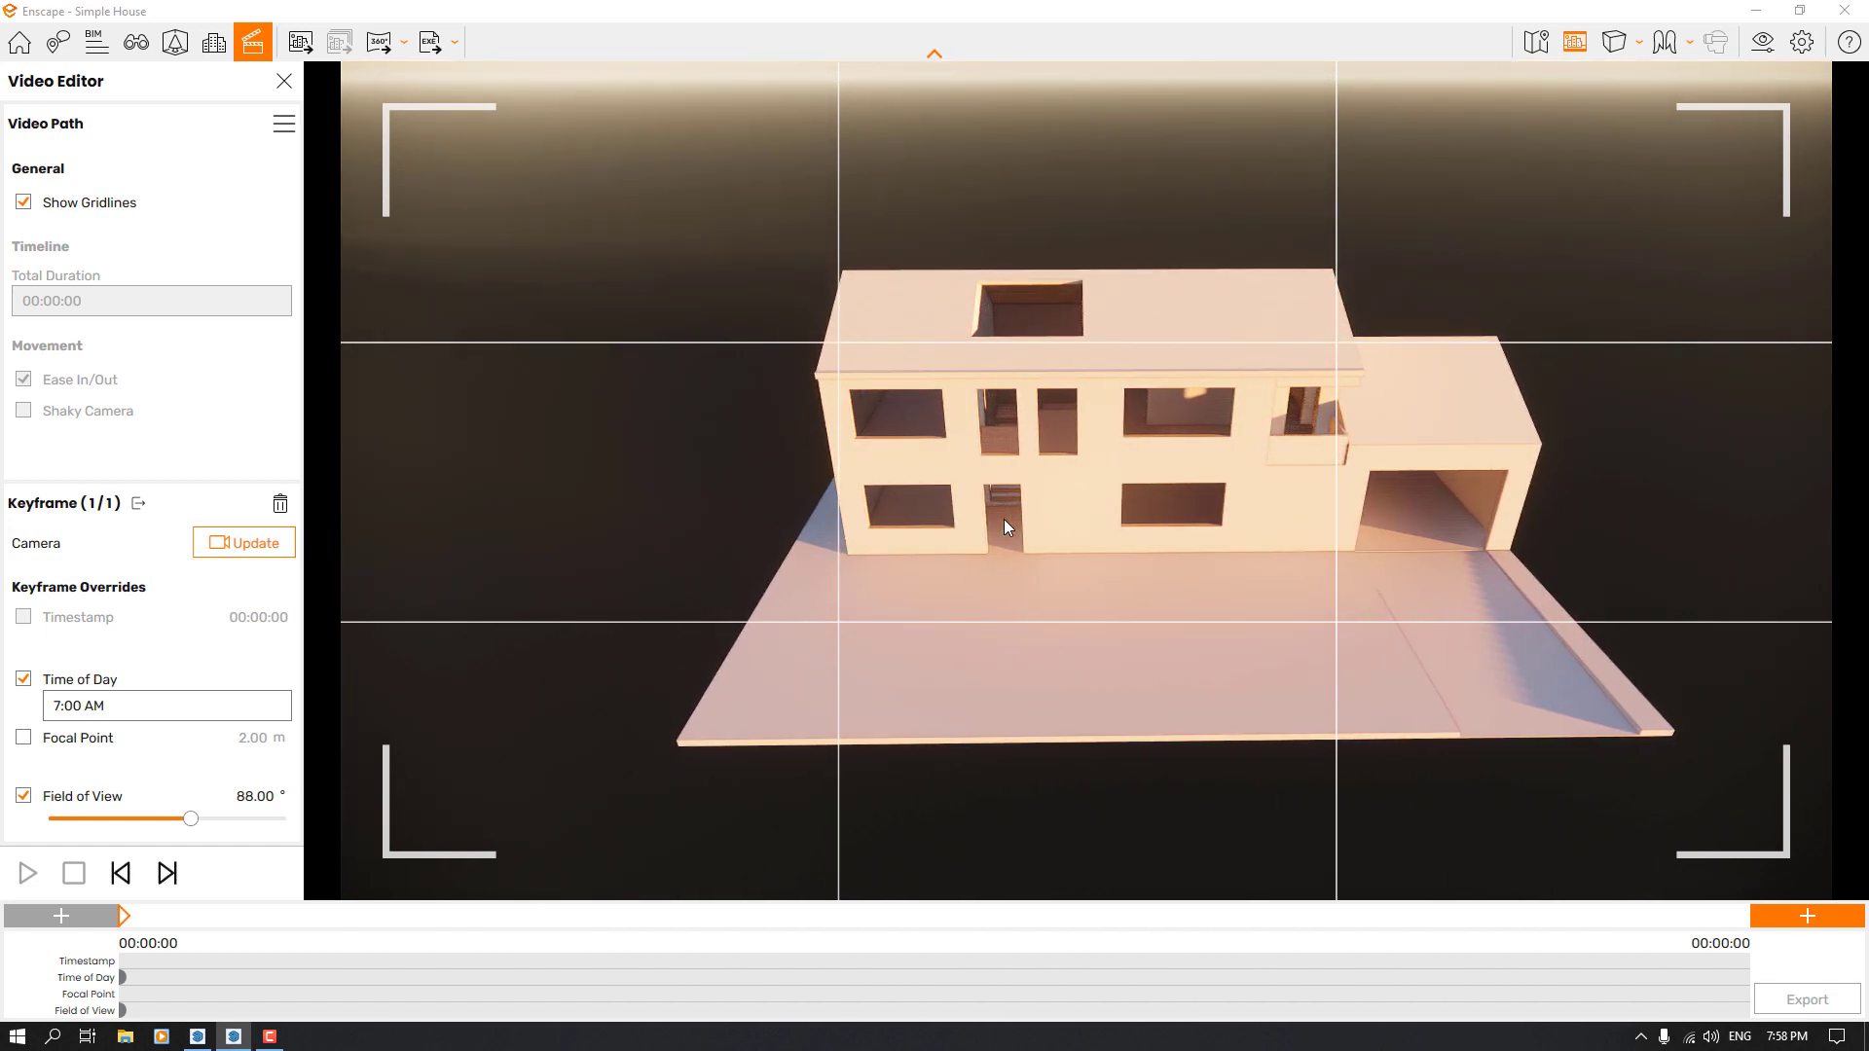
key("d")
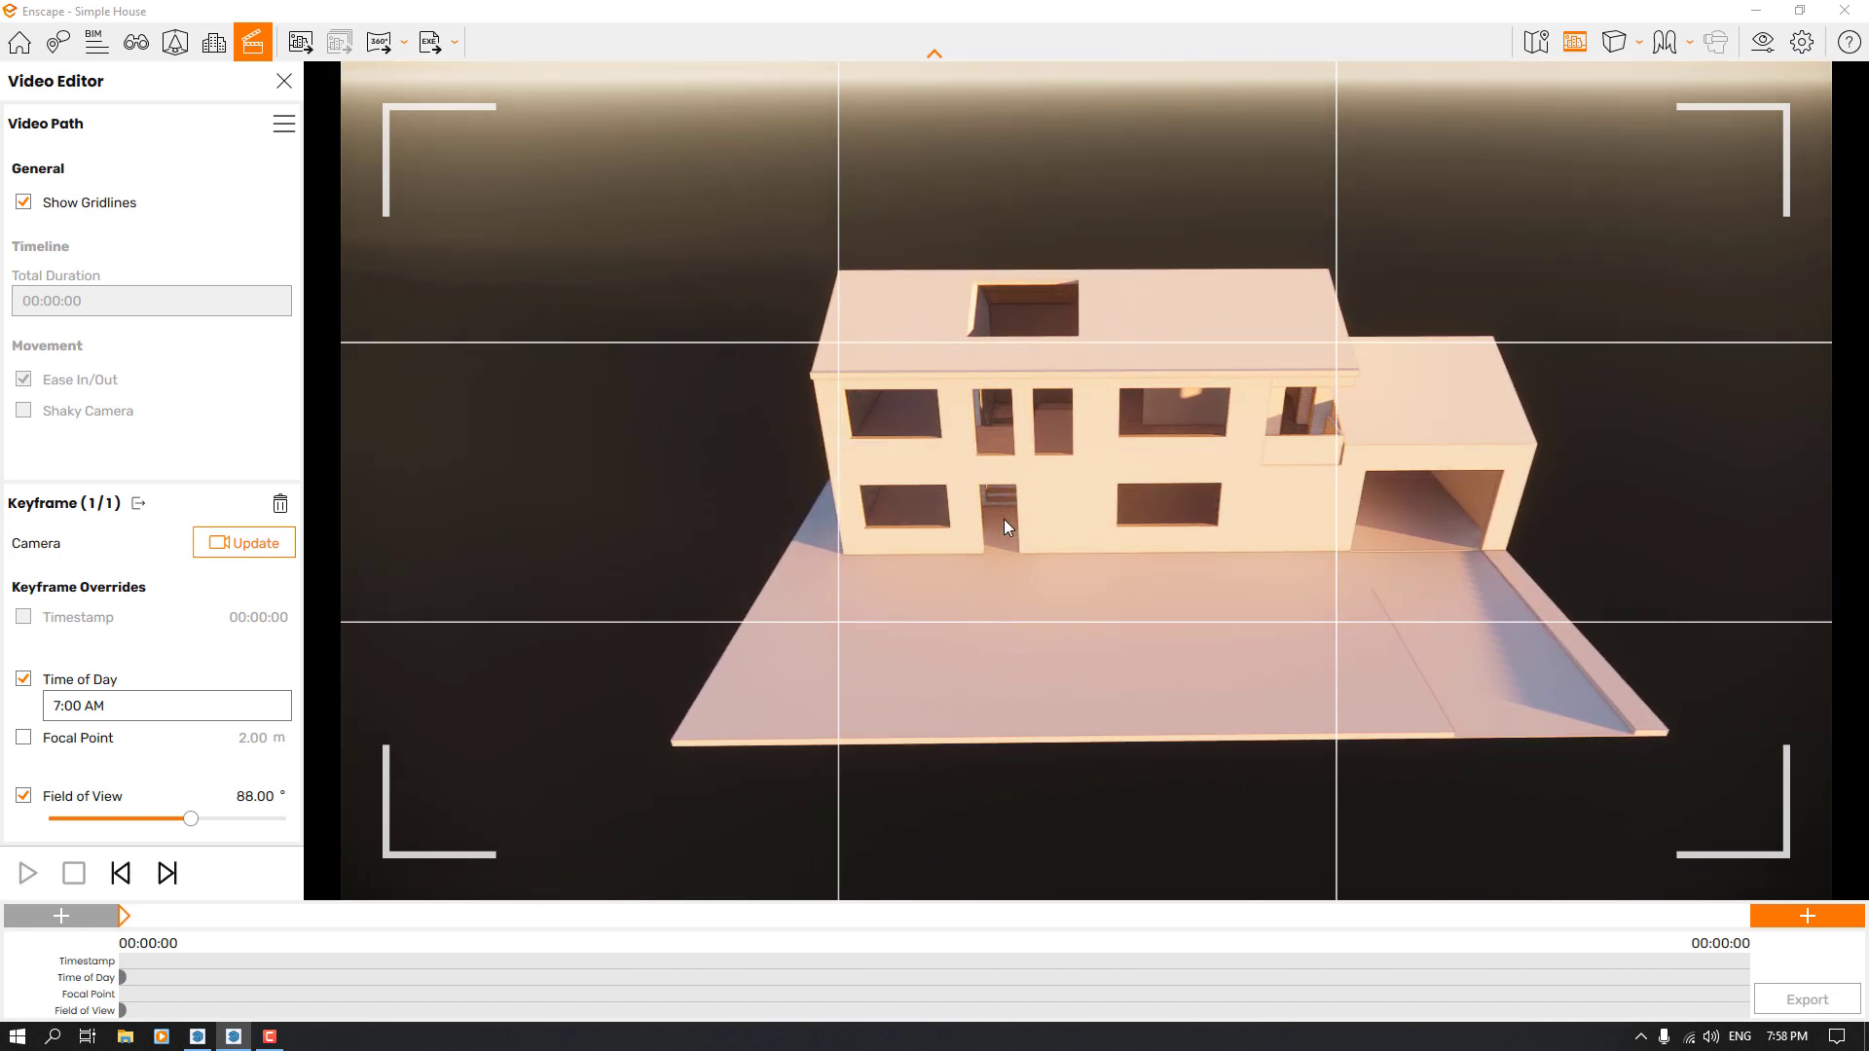
key("w")
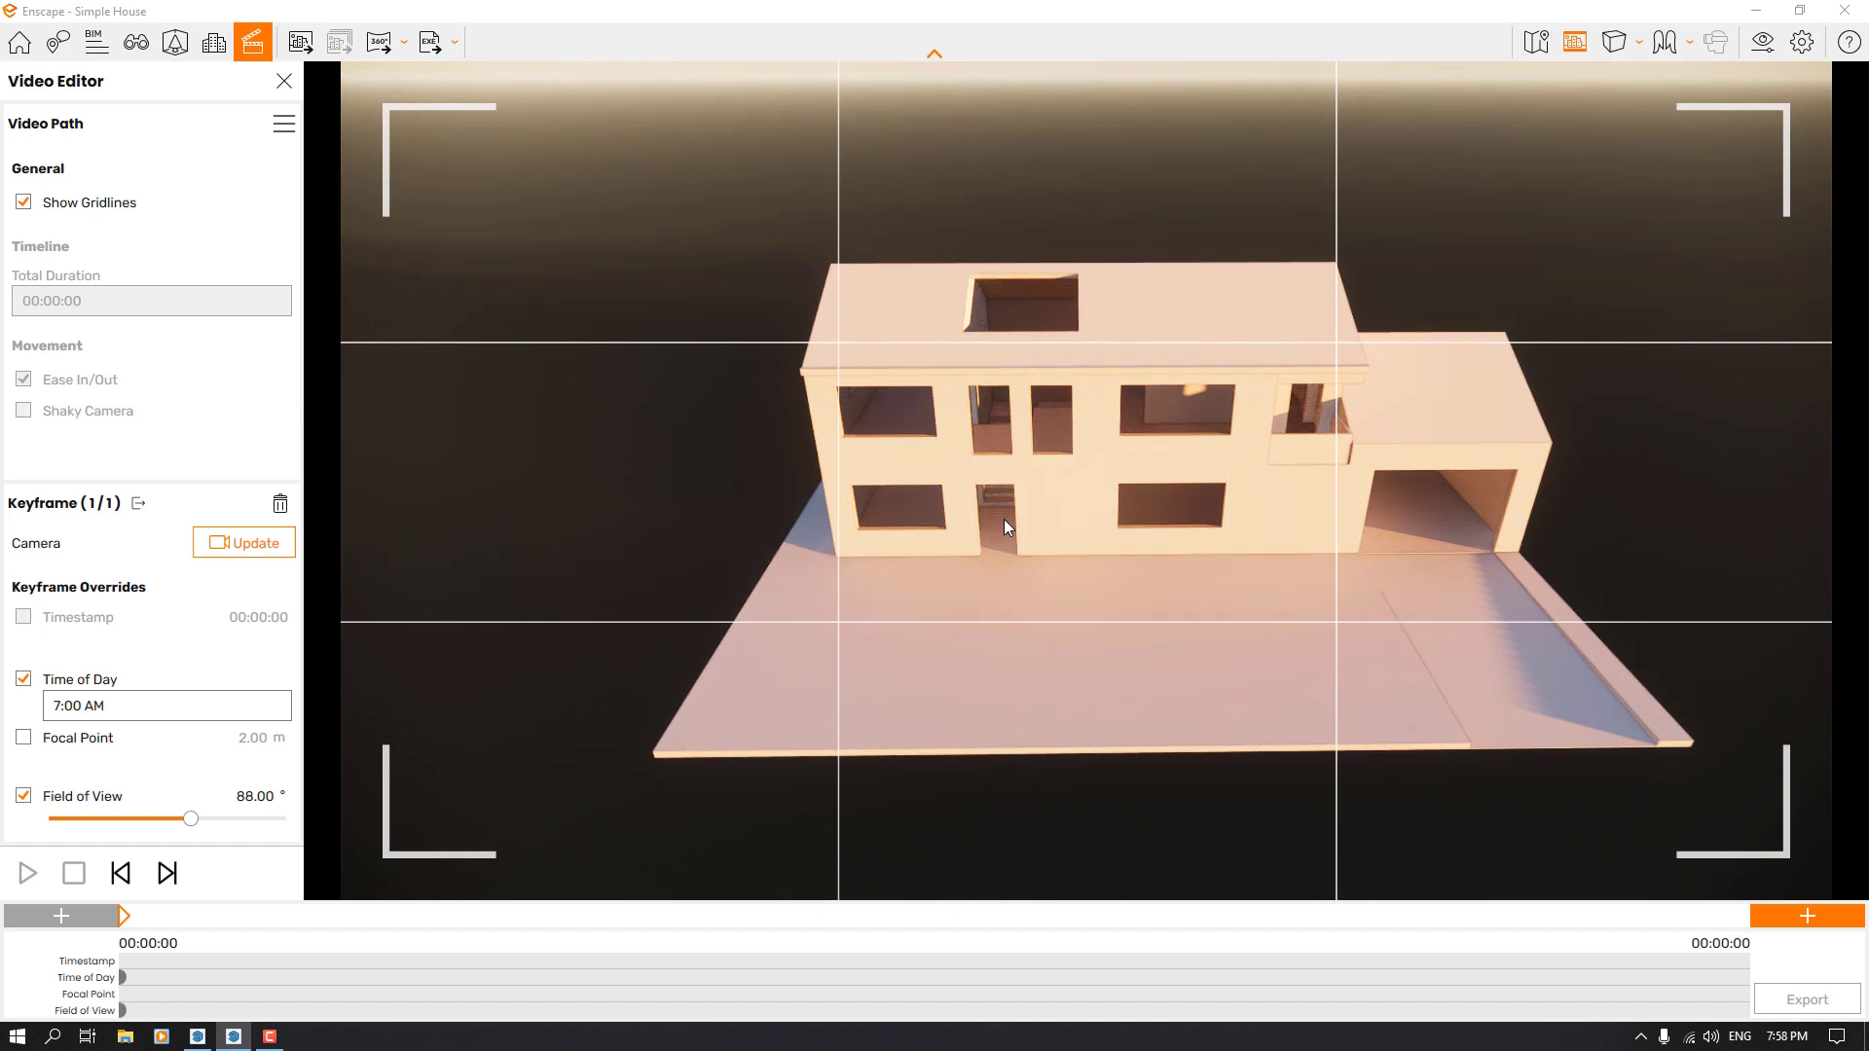
left_click(1819, 913)
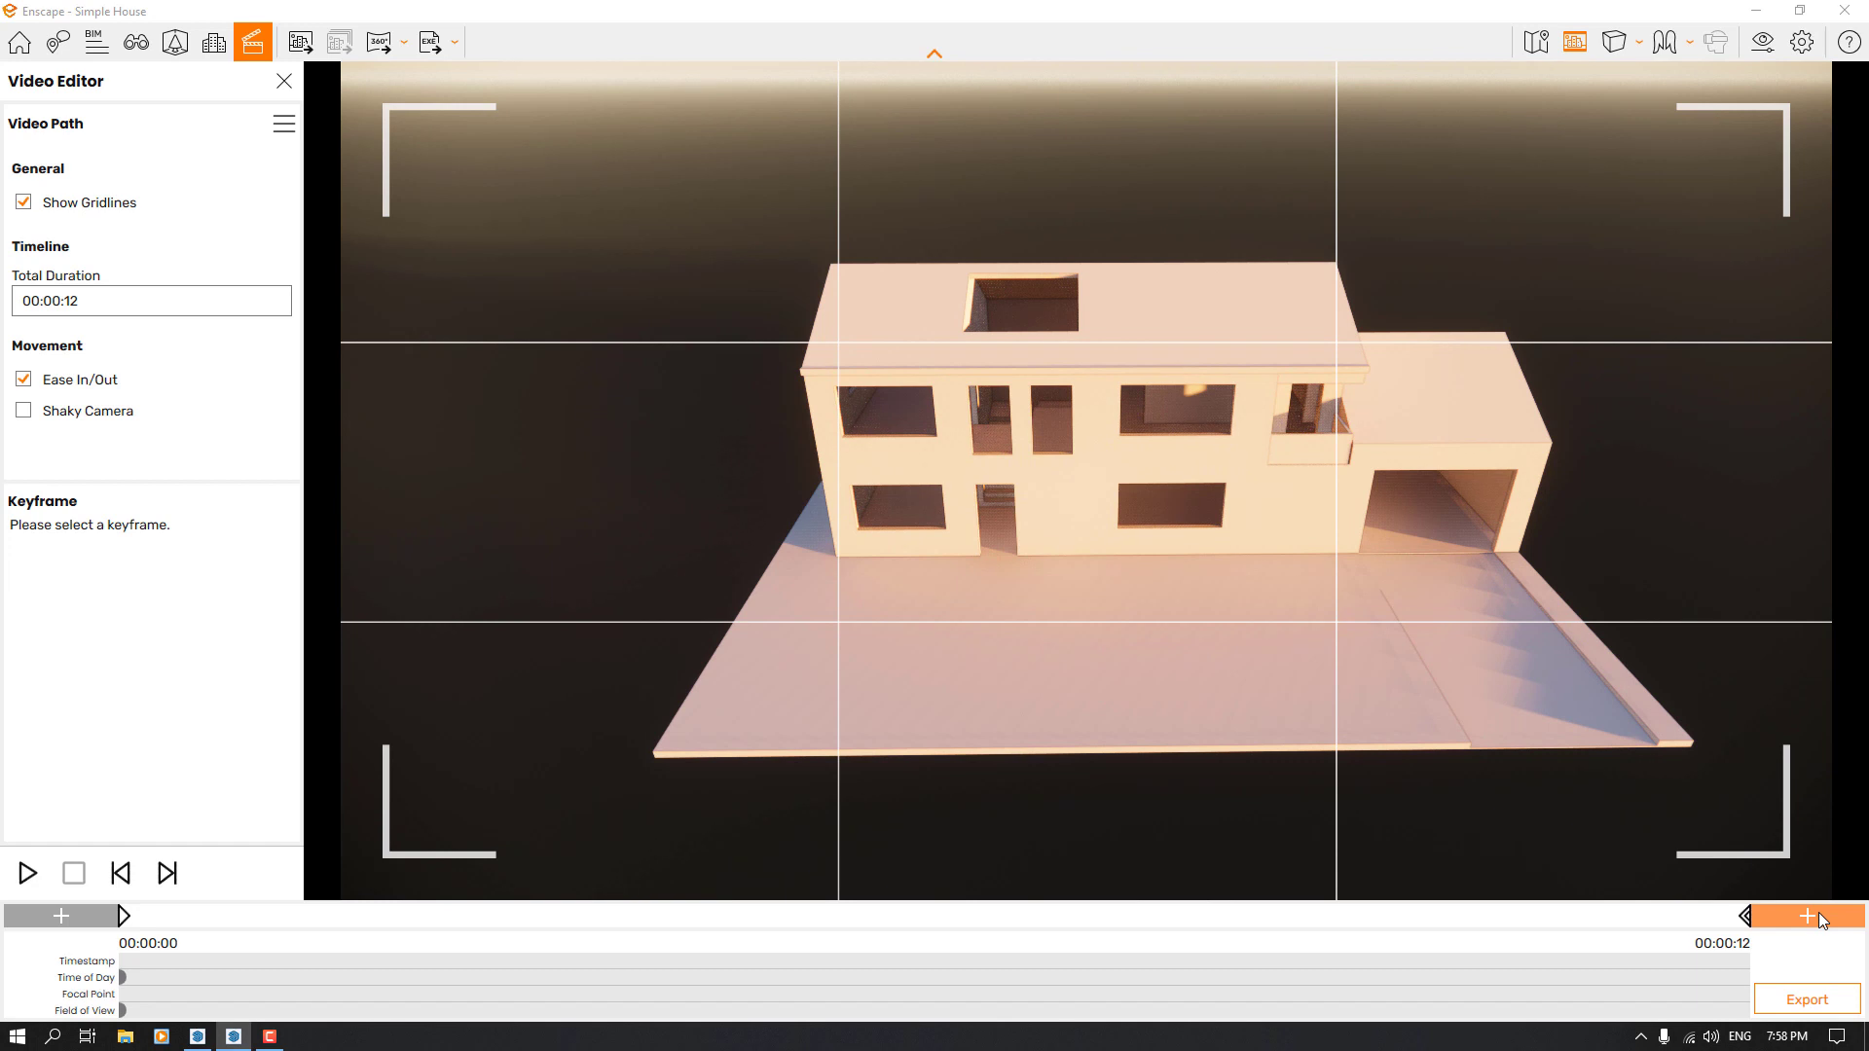
Override the timestamp of the front-view keyframe with 00:00:04
left_click(1747, 922)
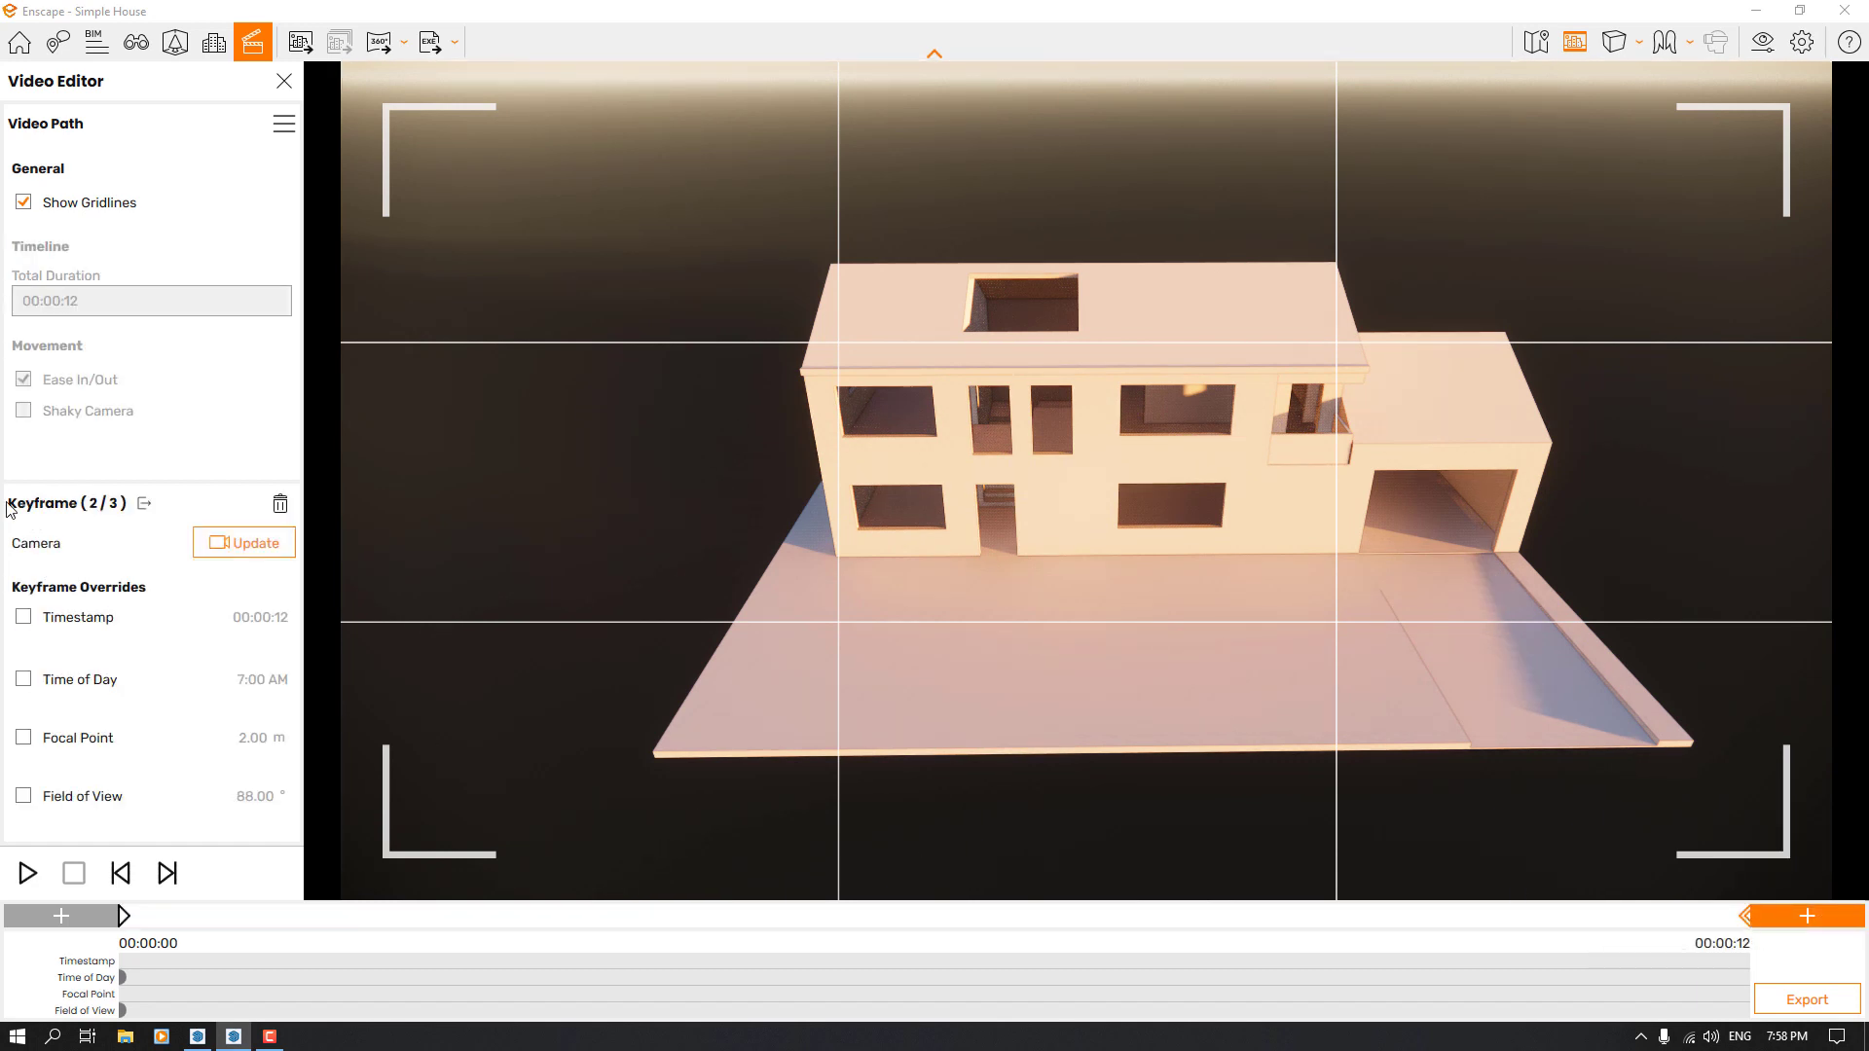
left_click(39, 622)
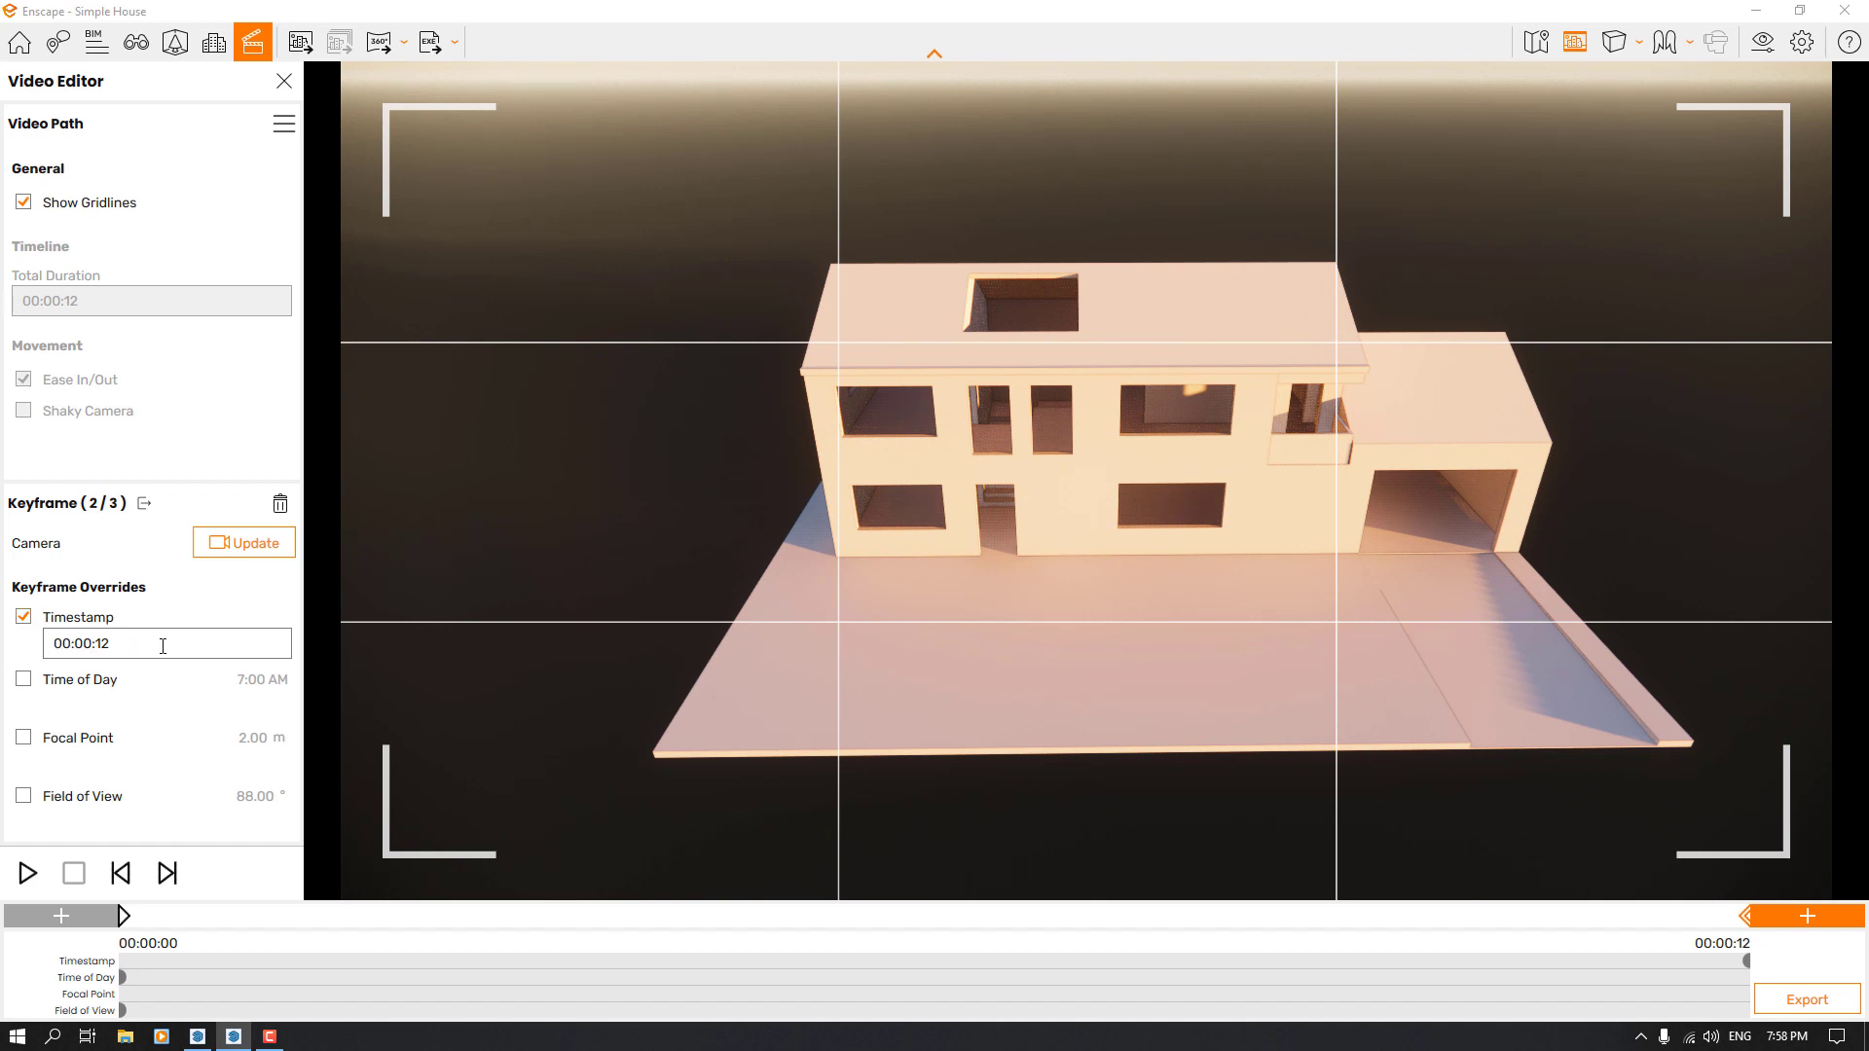
left_click(129, 646)
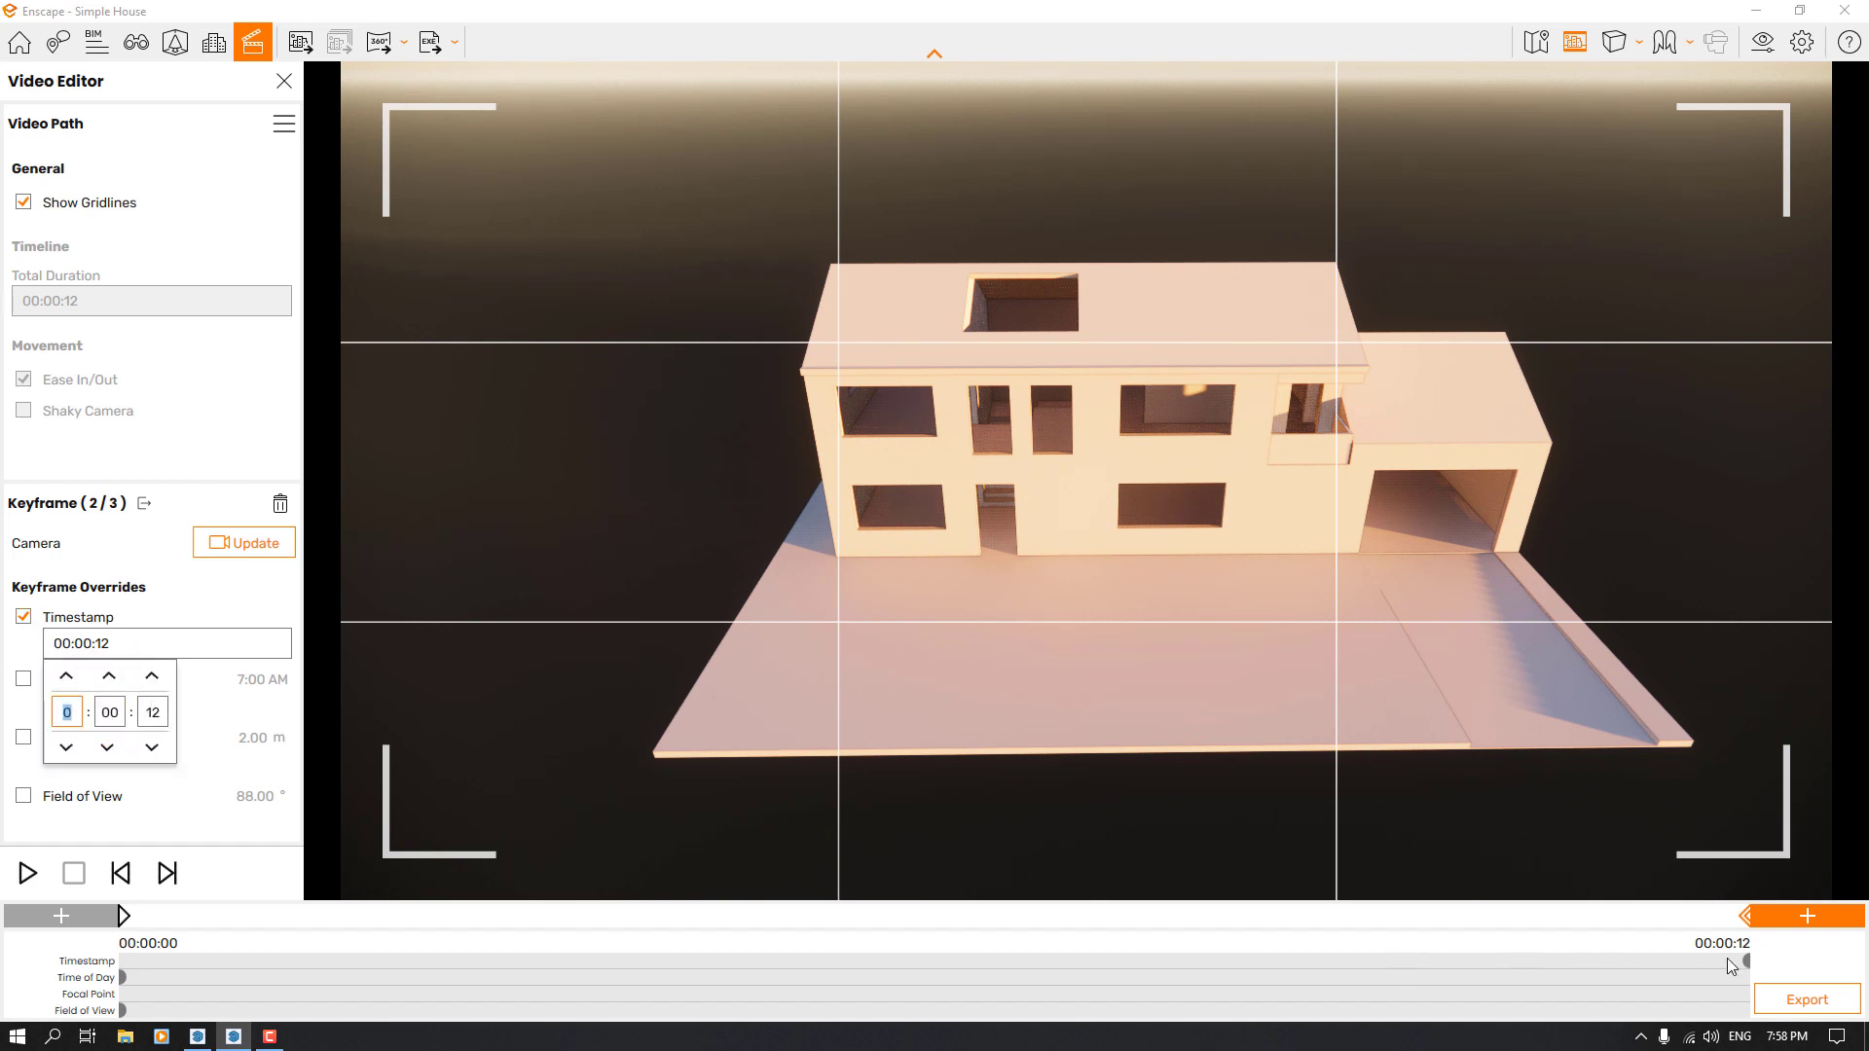
left_click(154, 713)
type("4")
key("Return")
Override the front-view keyframe's time of day with 8:00 AM and update its camera
left_click(24, 681)
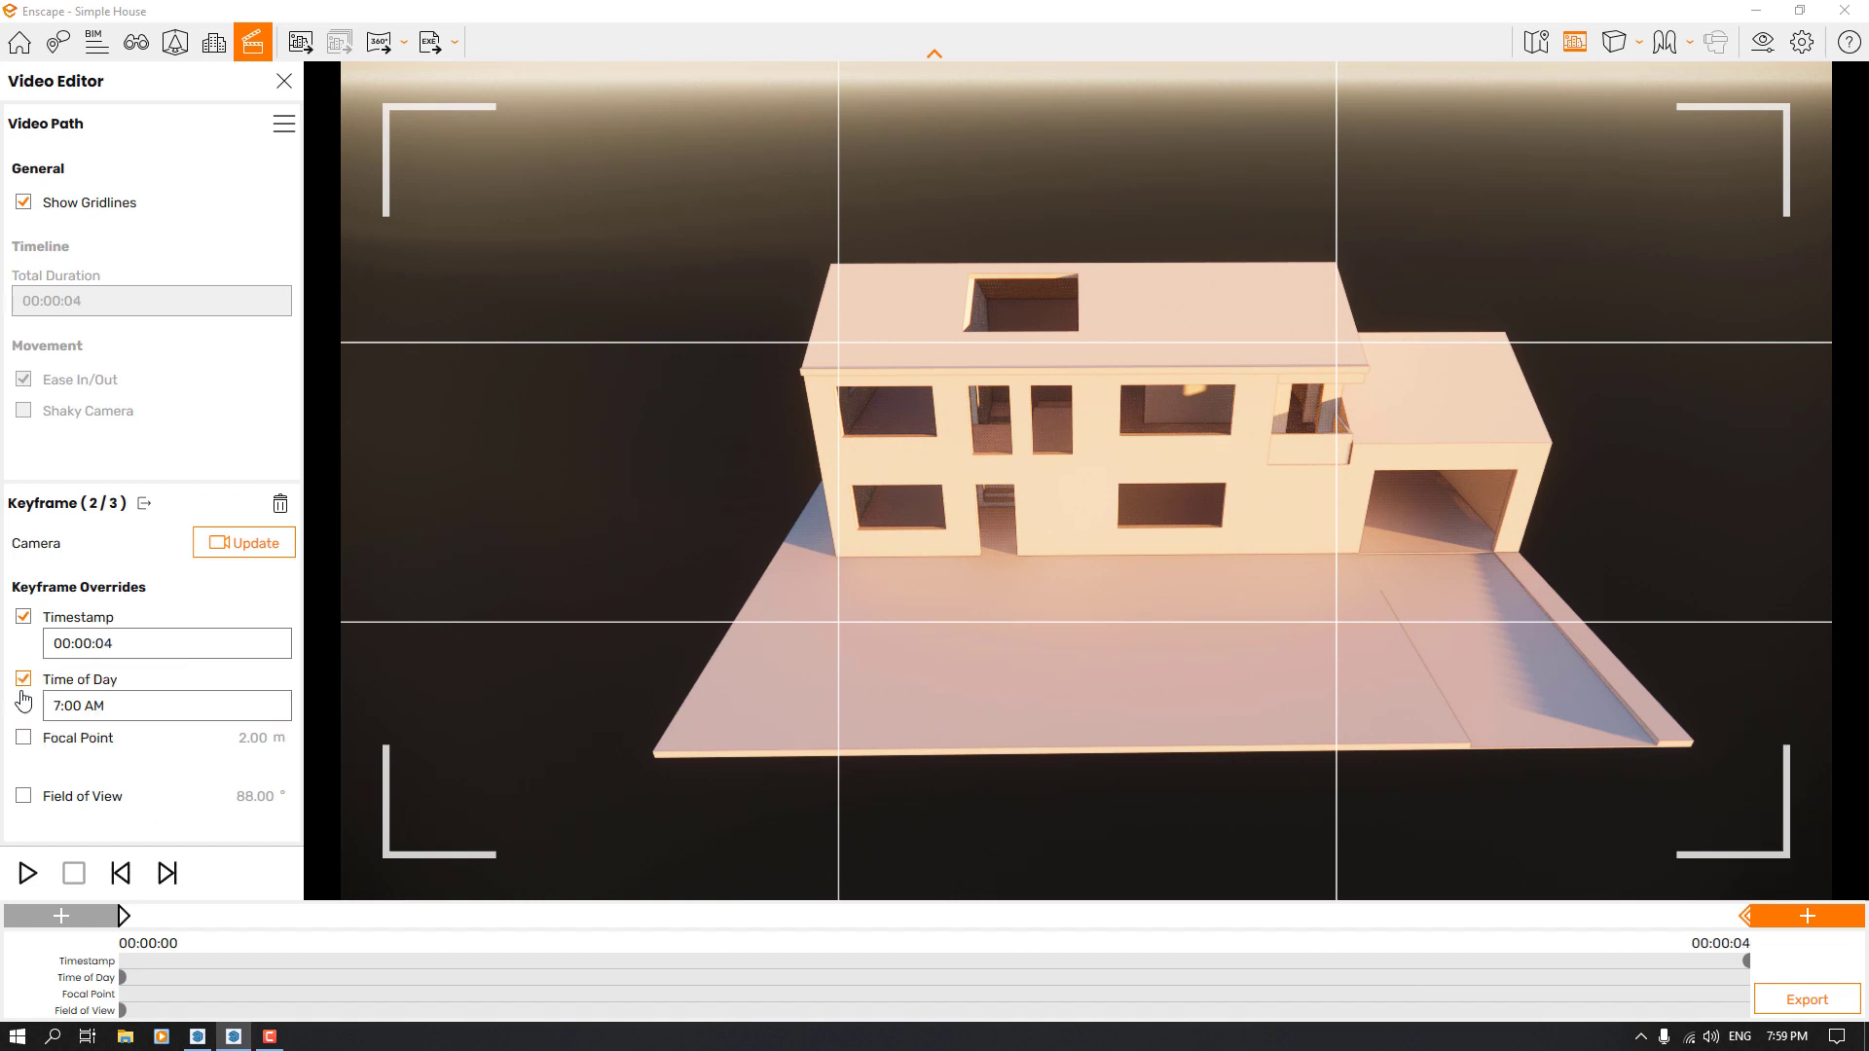
left_click(74, 718)
left_click(109, 775)
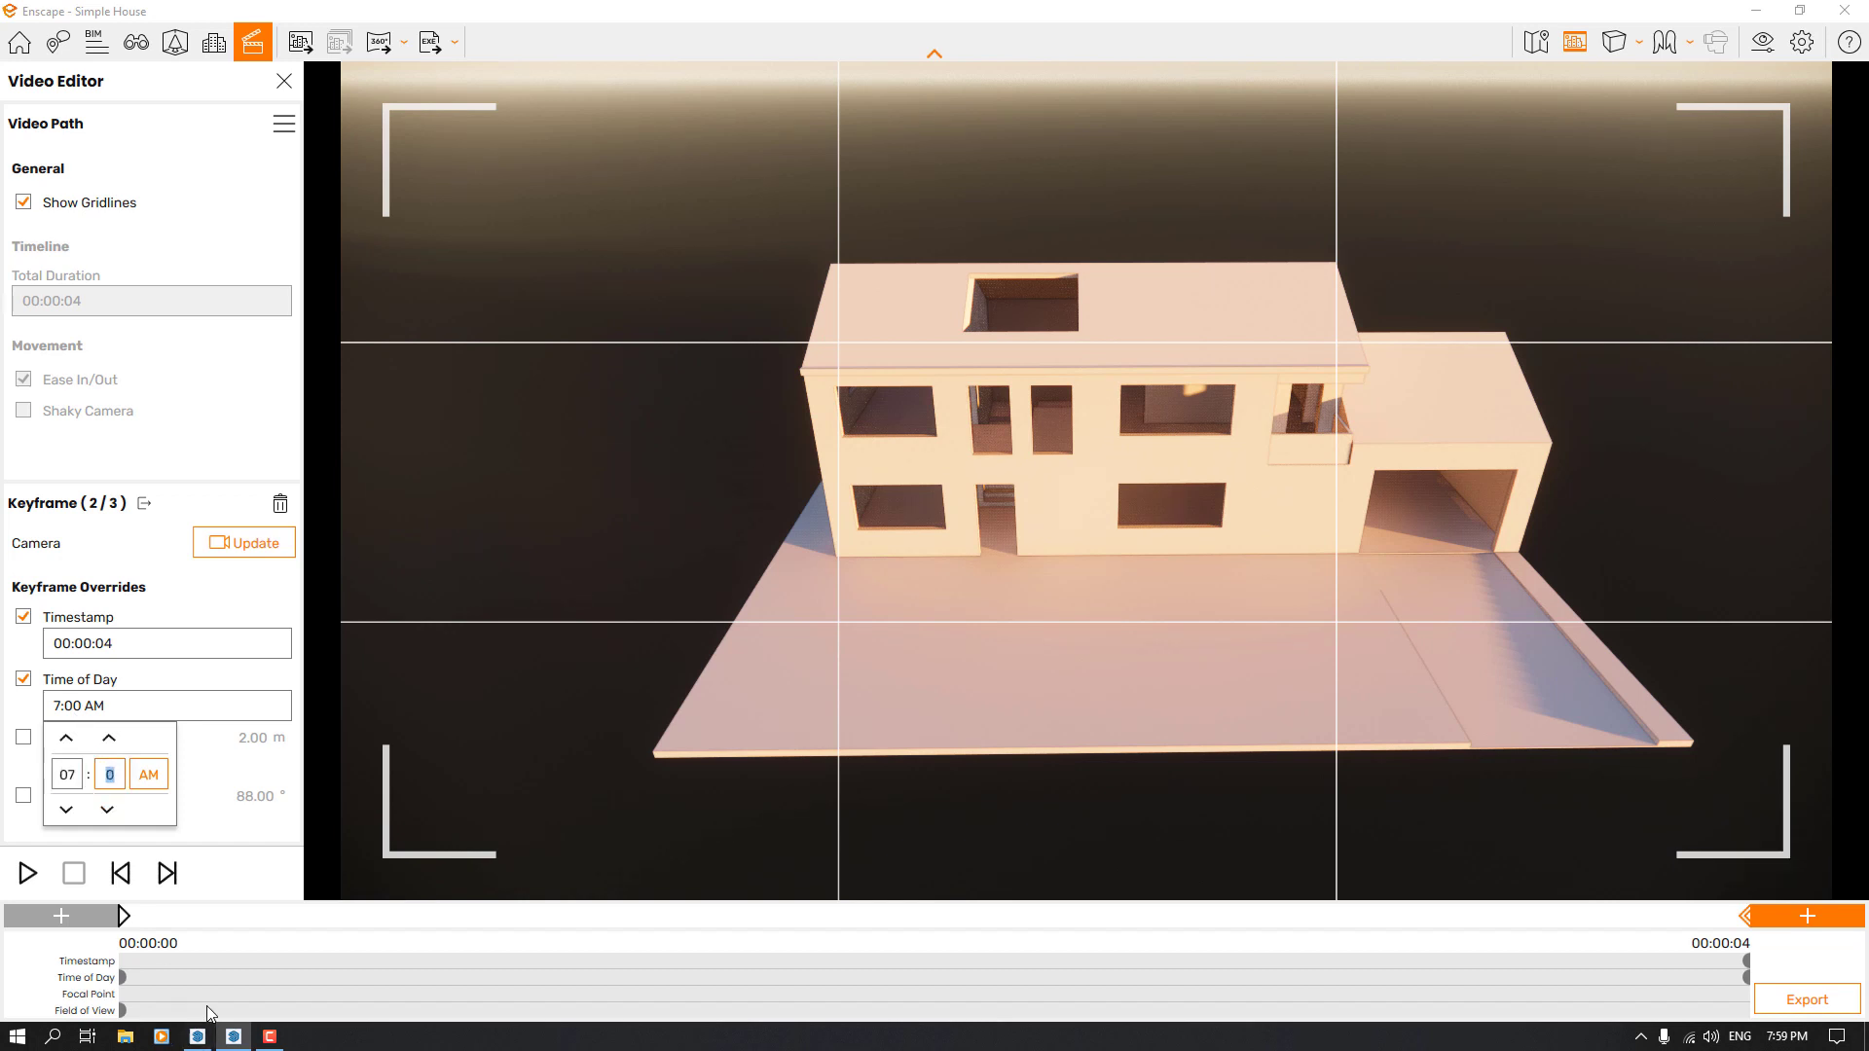
left_click(66, 738)
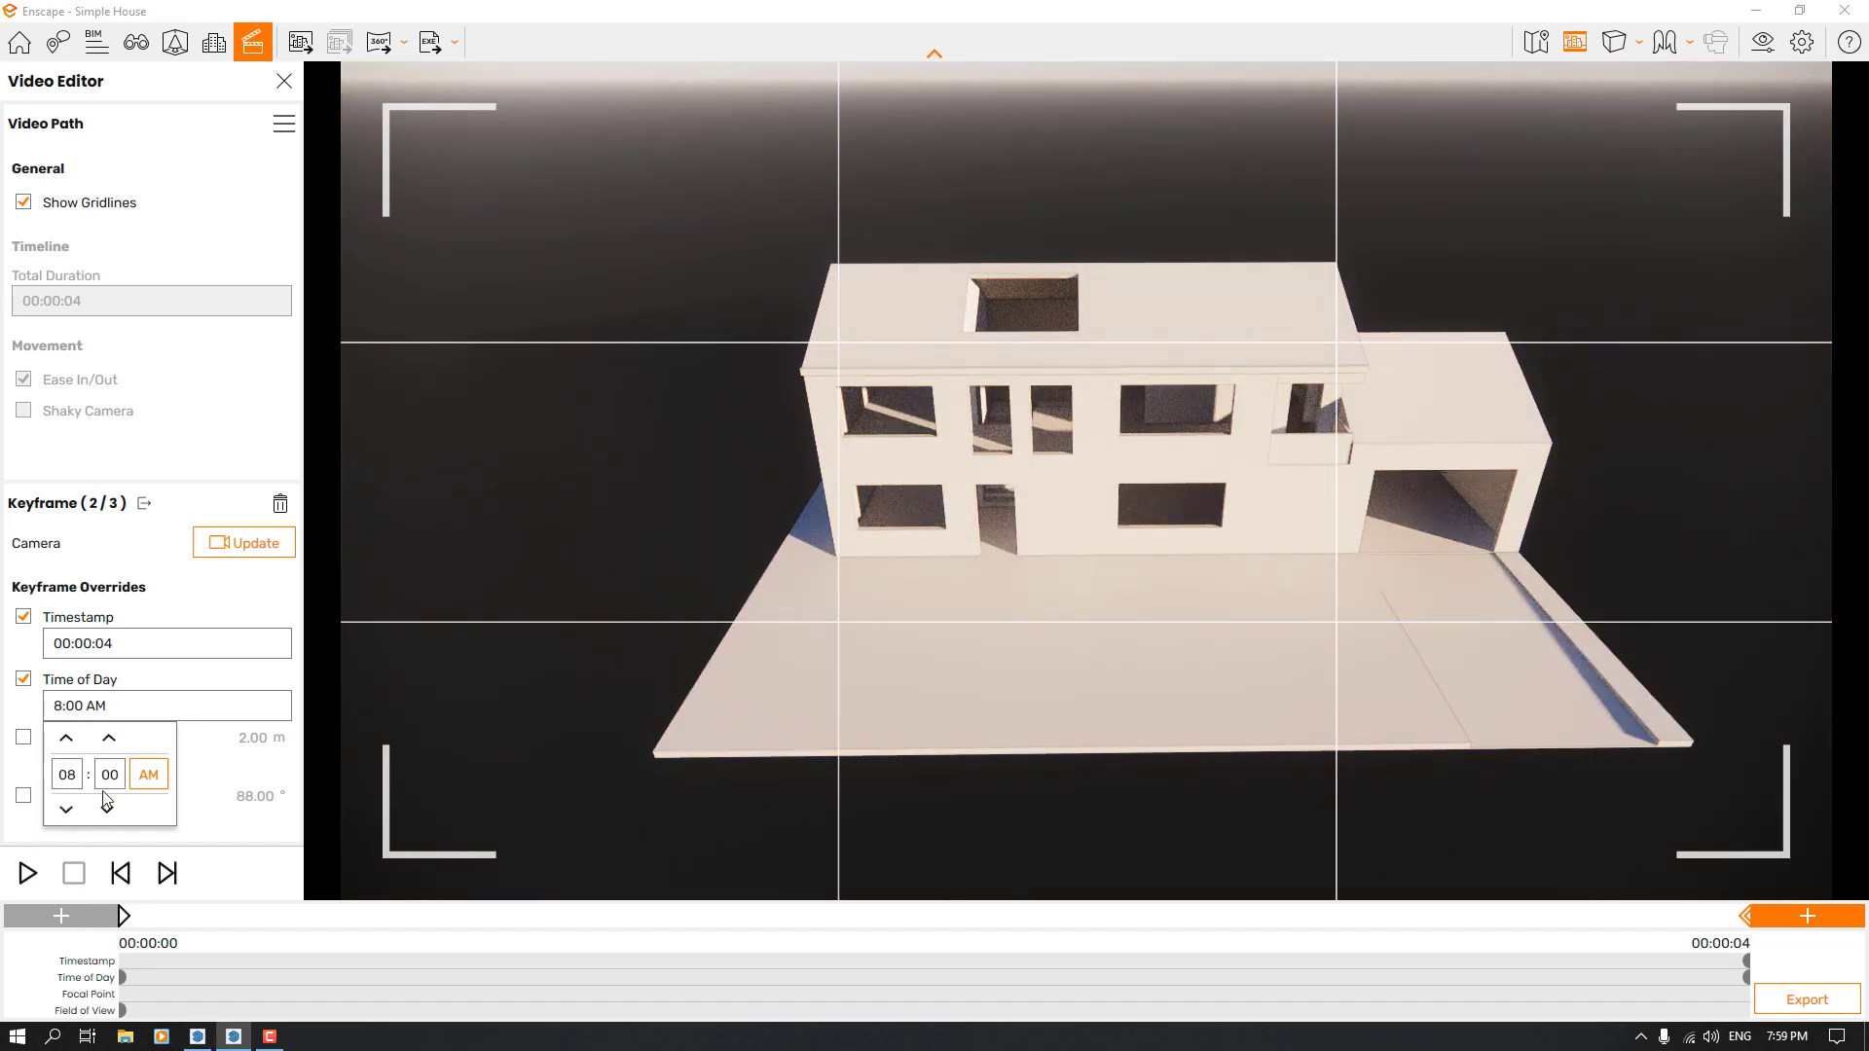
left_click(242, 539)
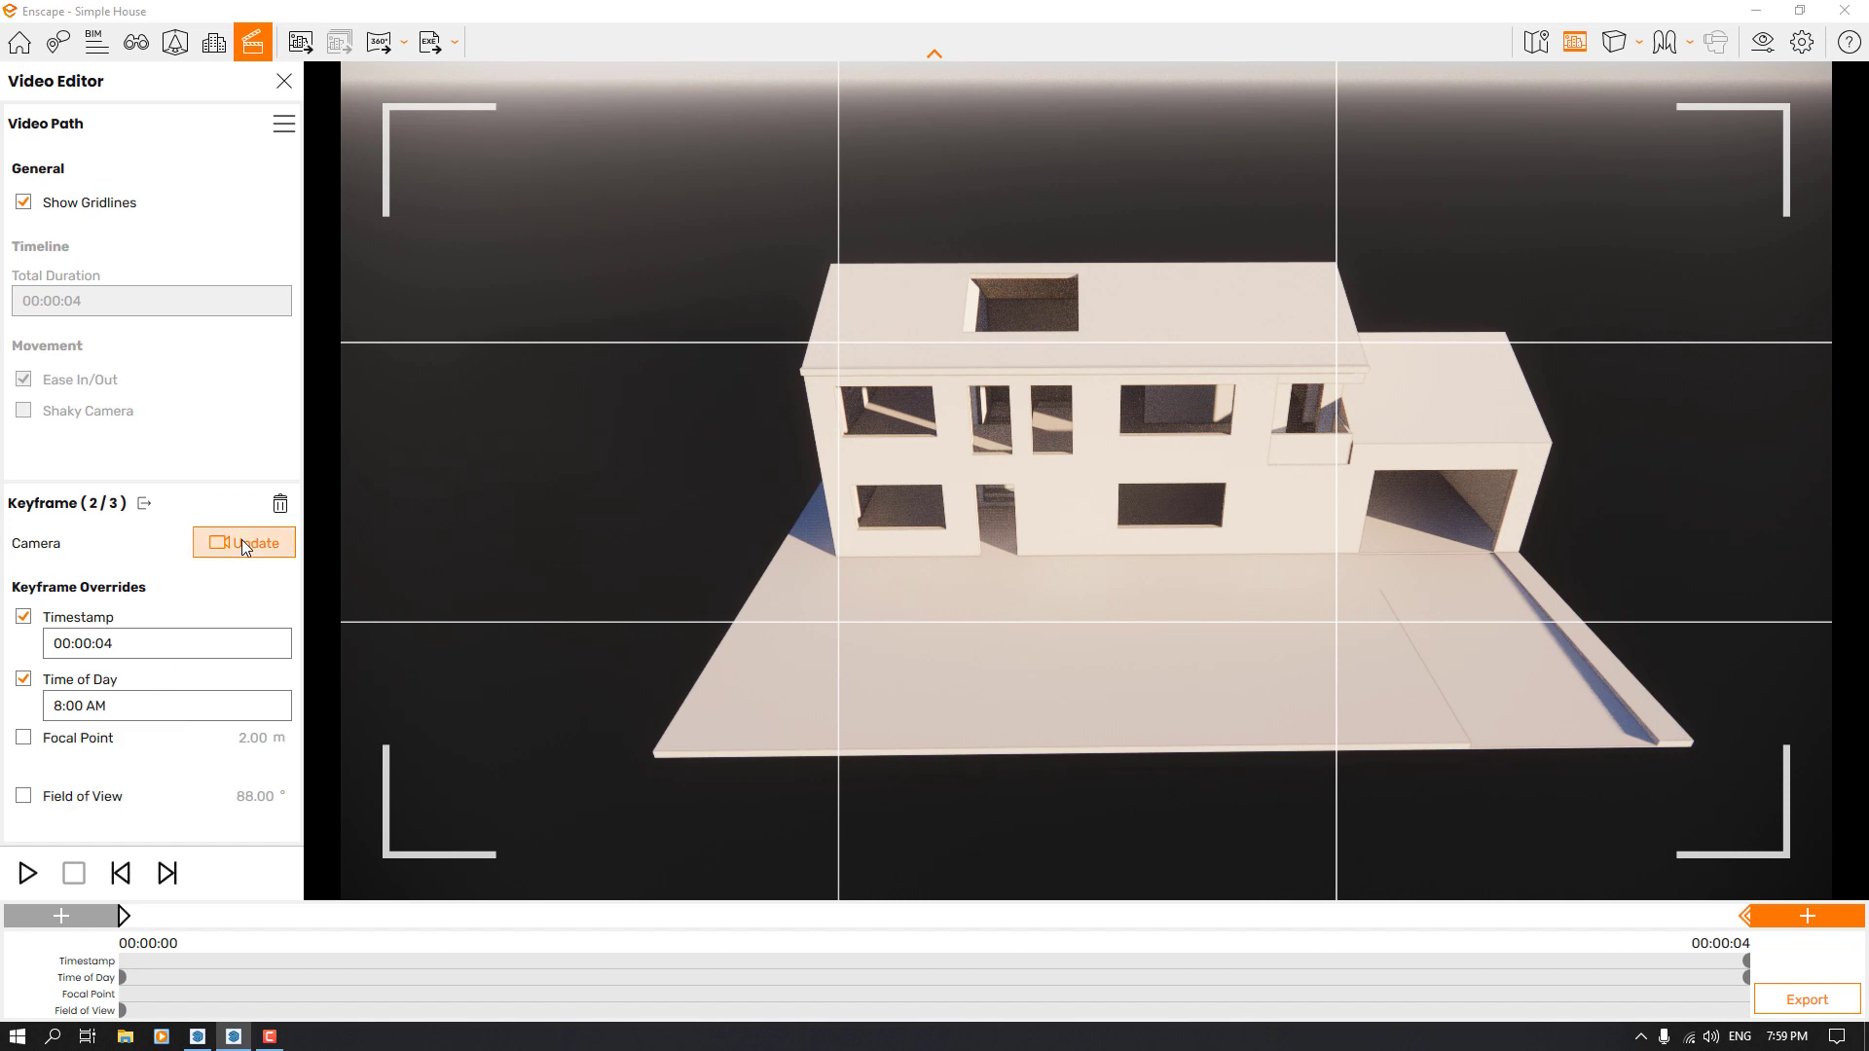
left_click(241, 539)
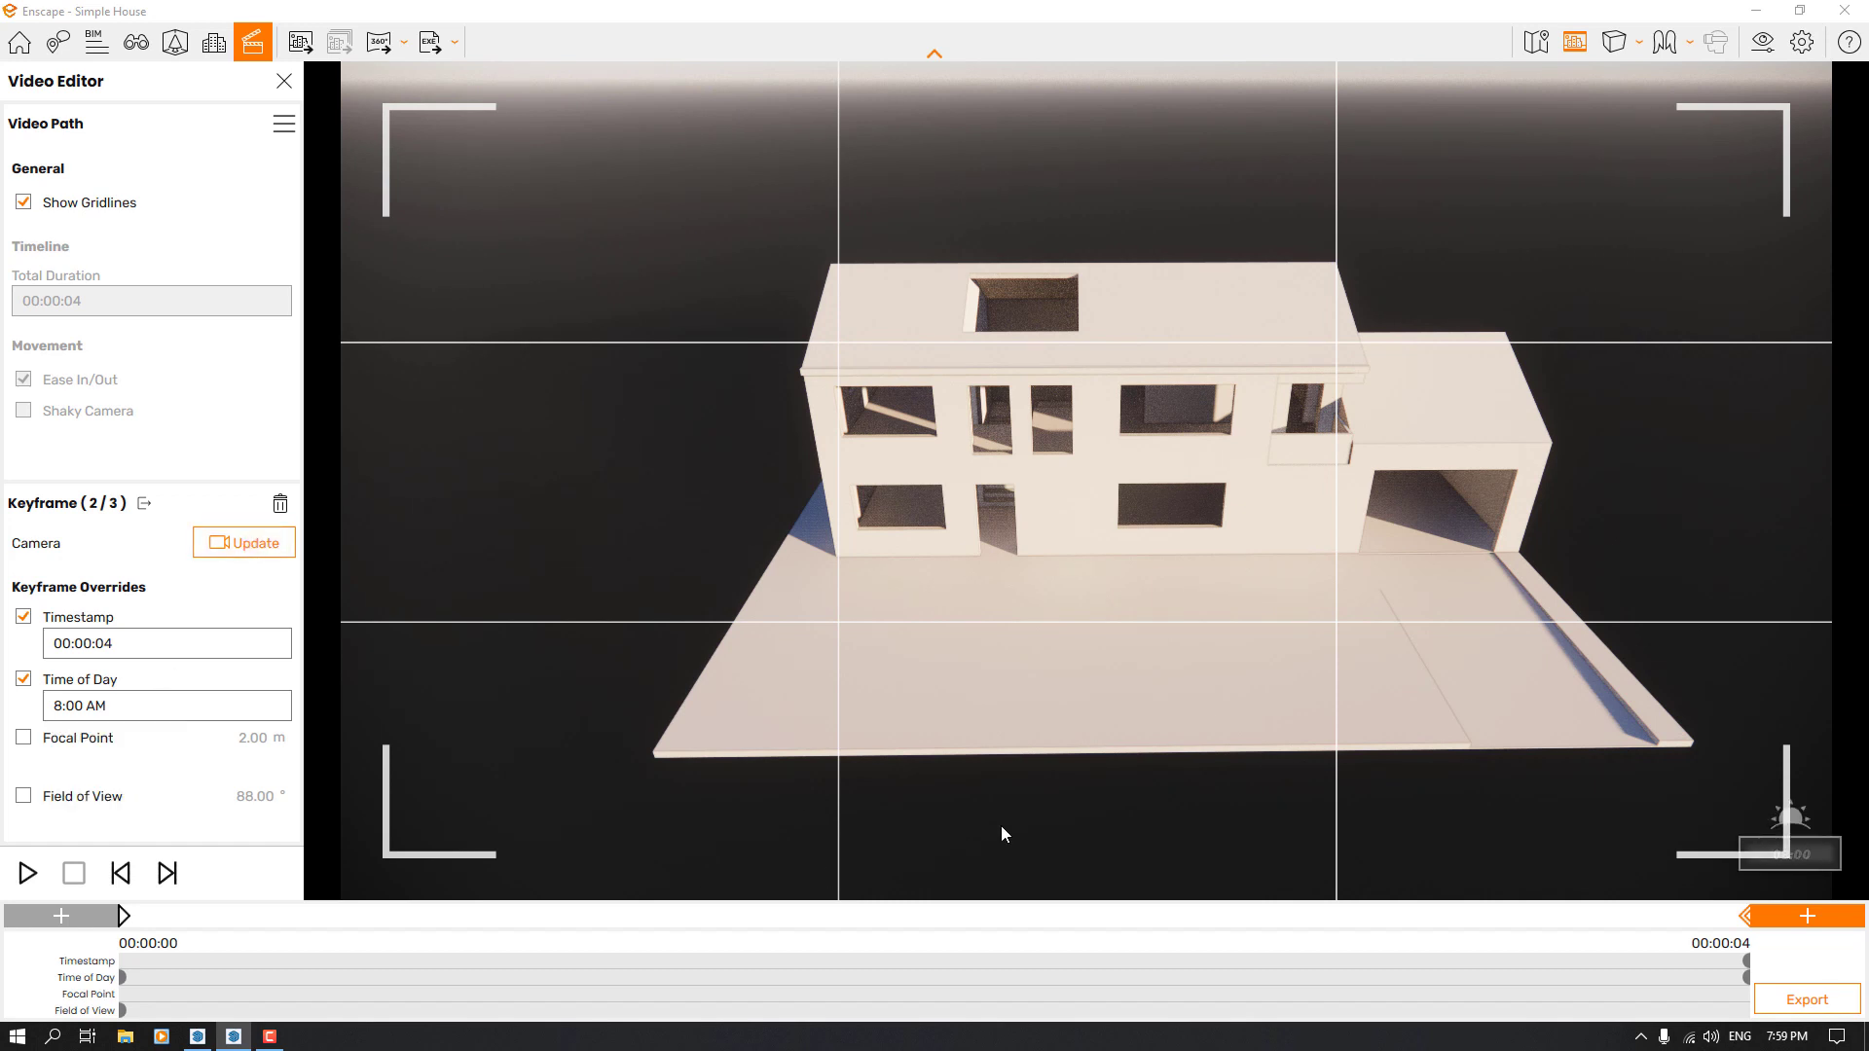
Frame the house from above its garage-side corner and add another keyframe at the end of the path
middle_click_drag(1167, 493, 1154, 493)
right_click_drag(1155, 493, 792, 552)
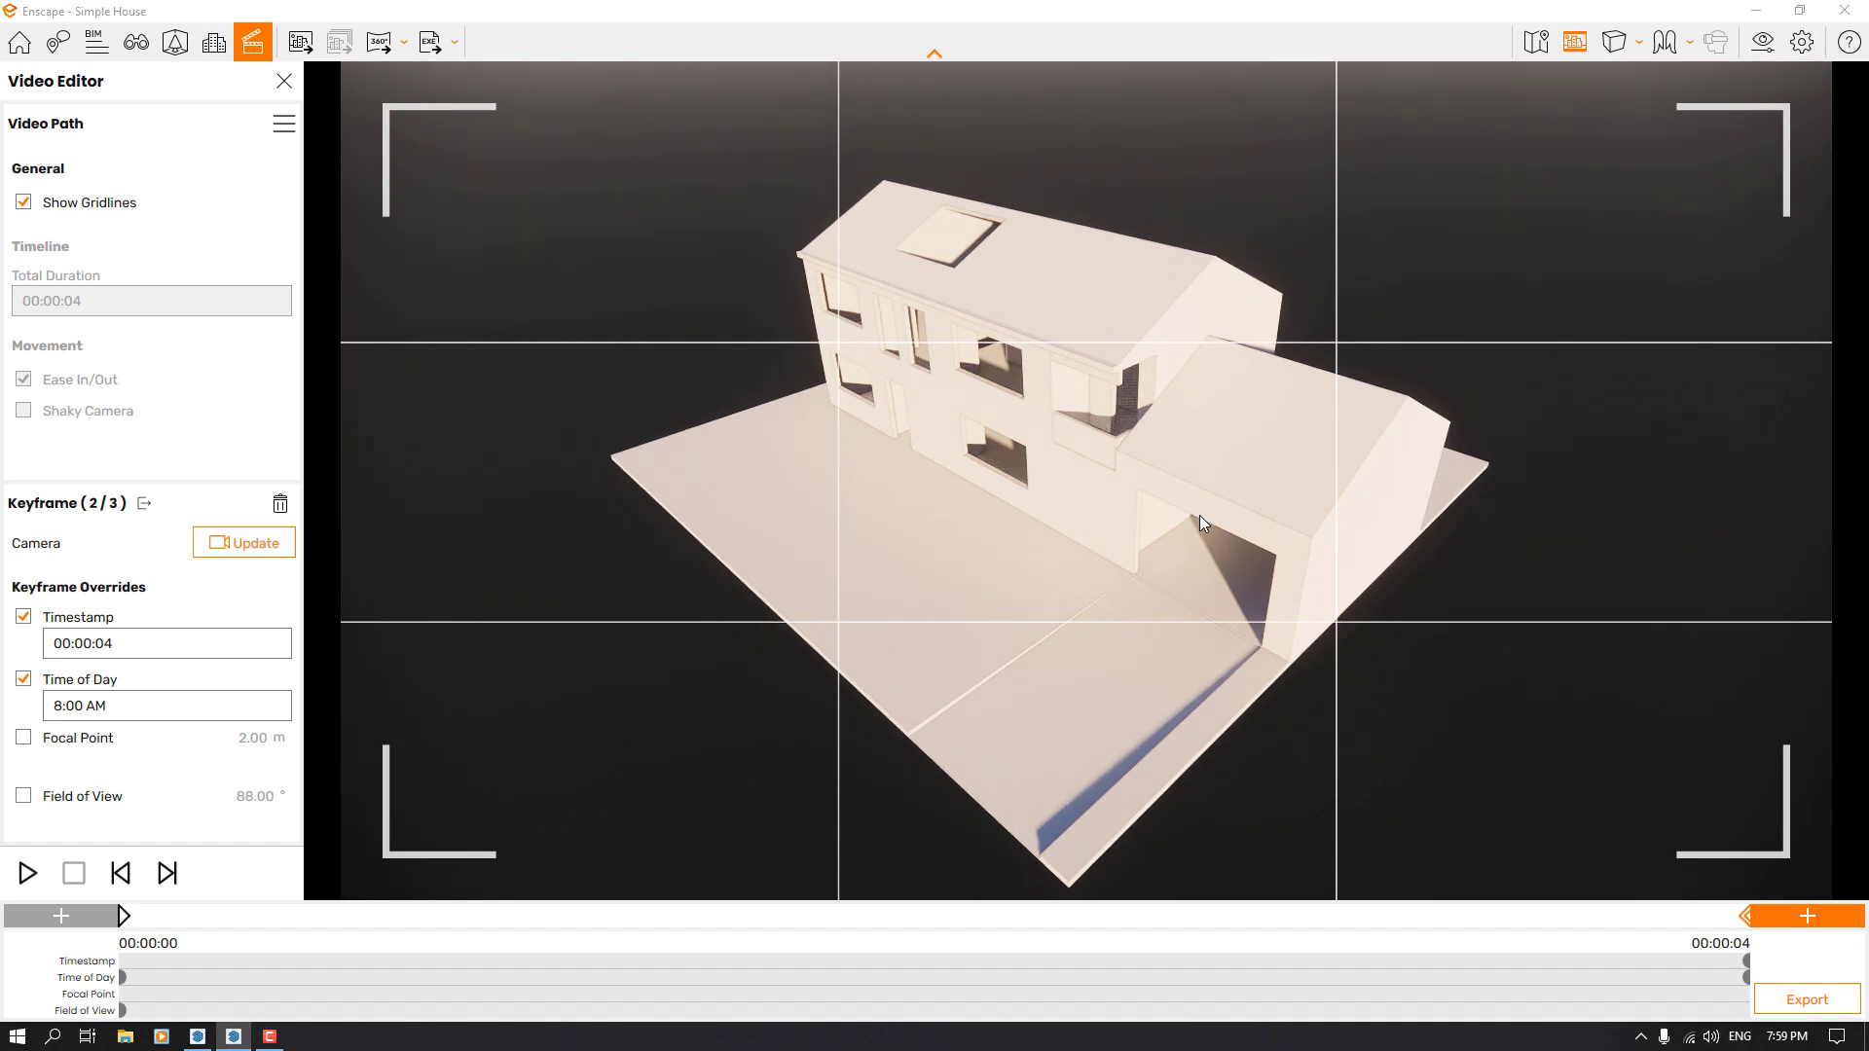
left_click(1801, 912)
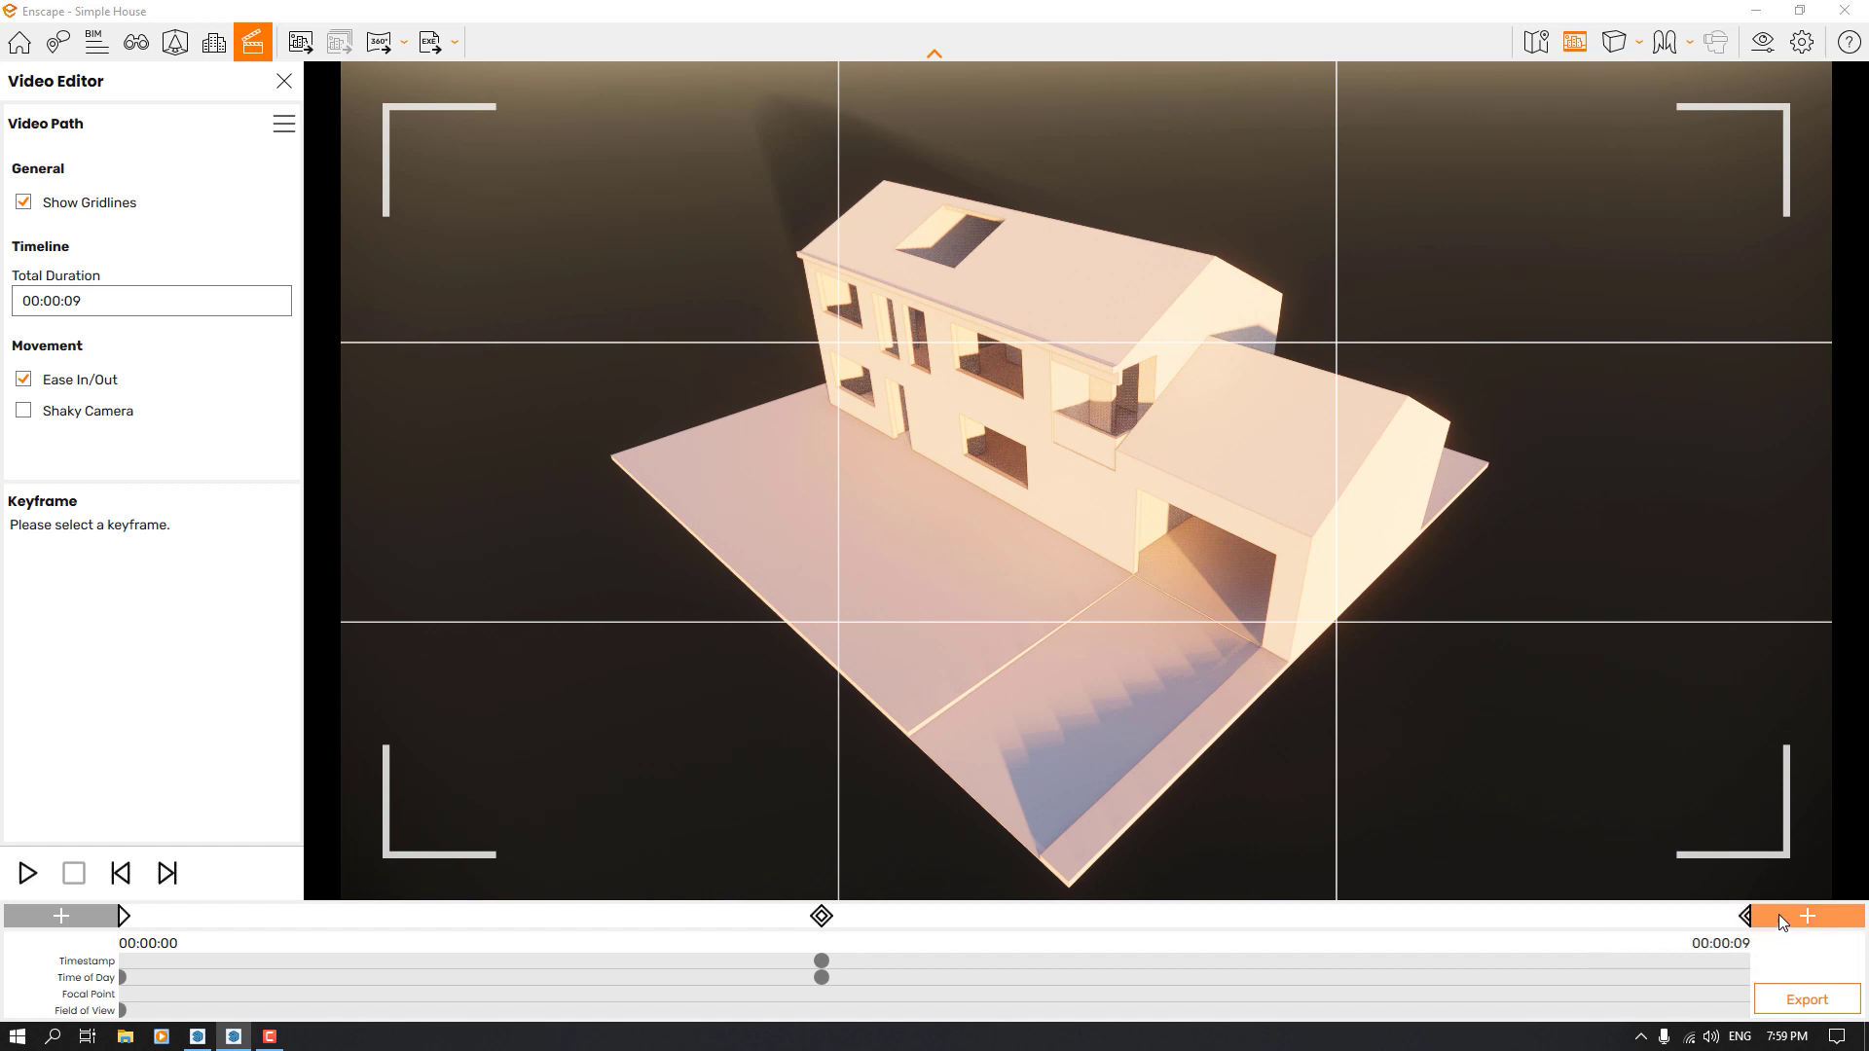
Override the timestamp of the garage-corner keyframe at the end of the path with 00:00:10
left_click(1745, 917)
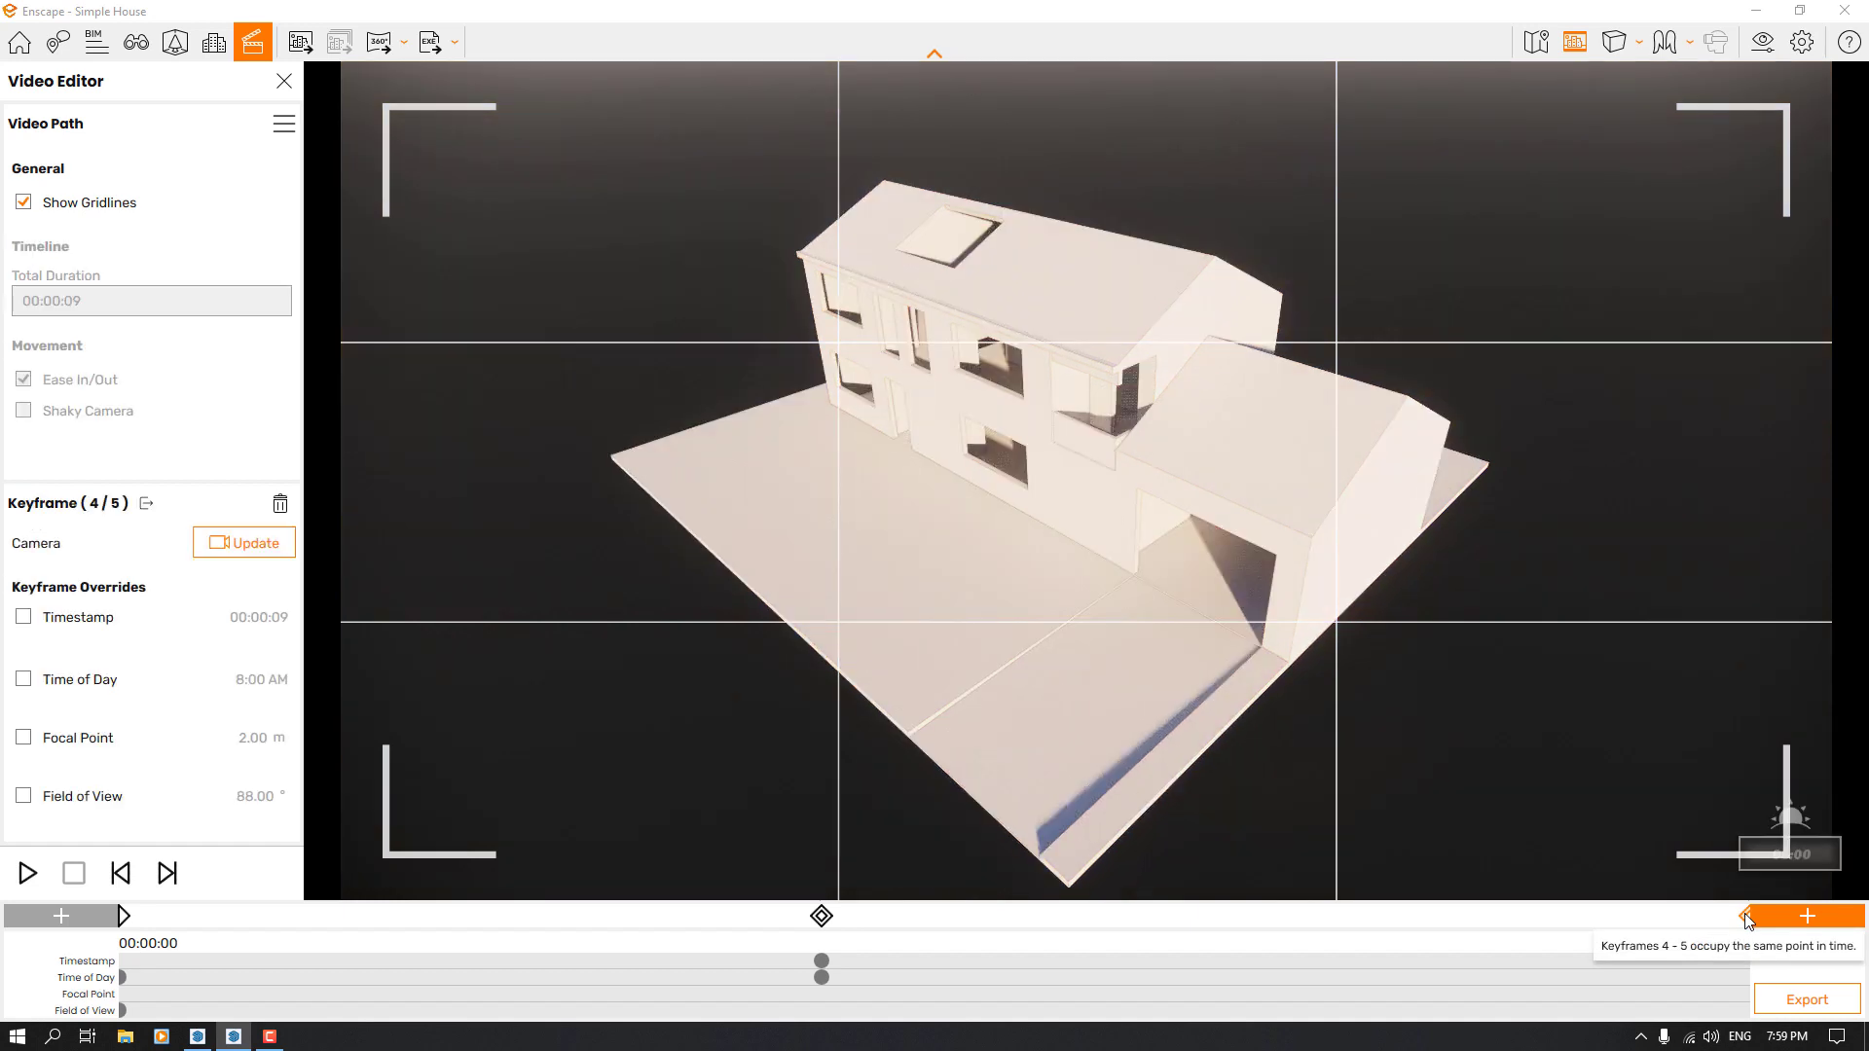
left_click(23, 617)
left_click(112, 643)
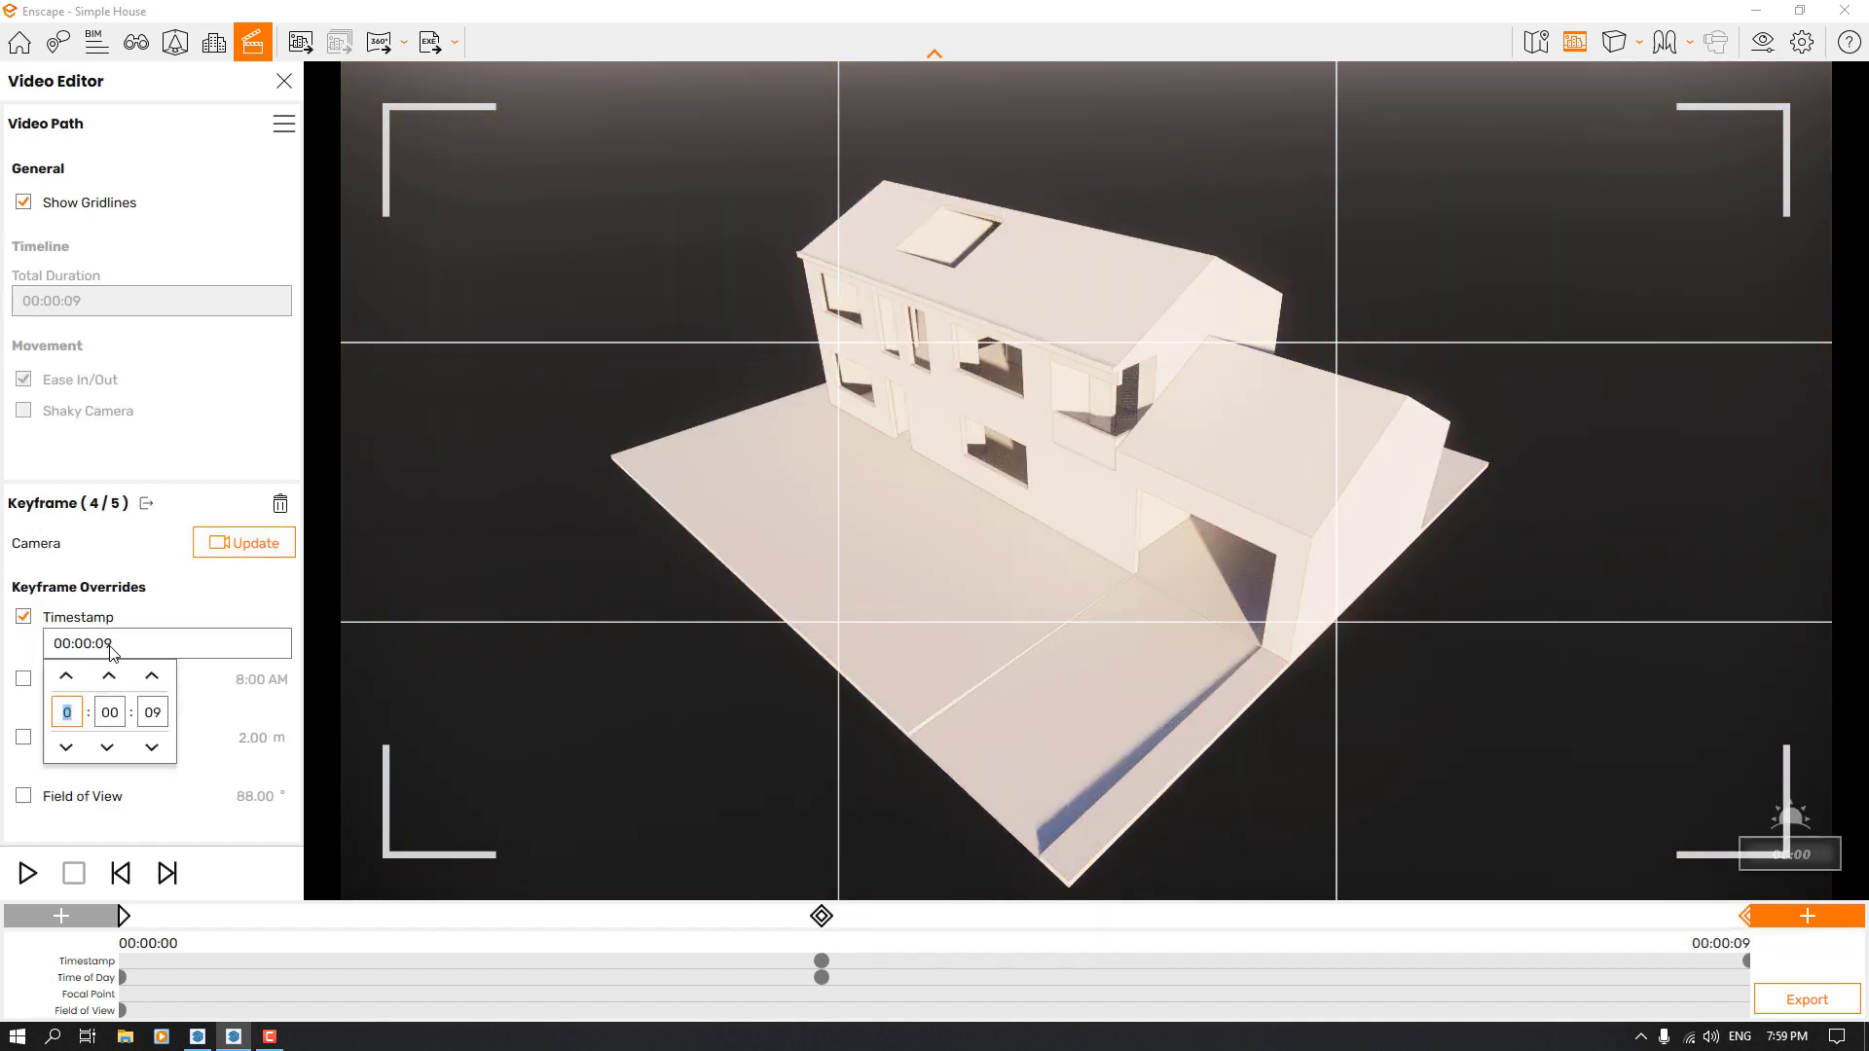
left_click(150, 714)
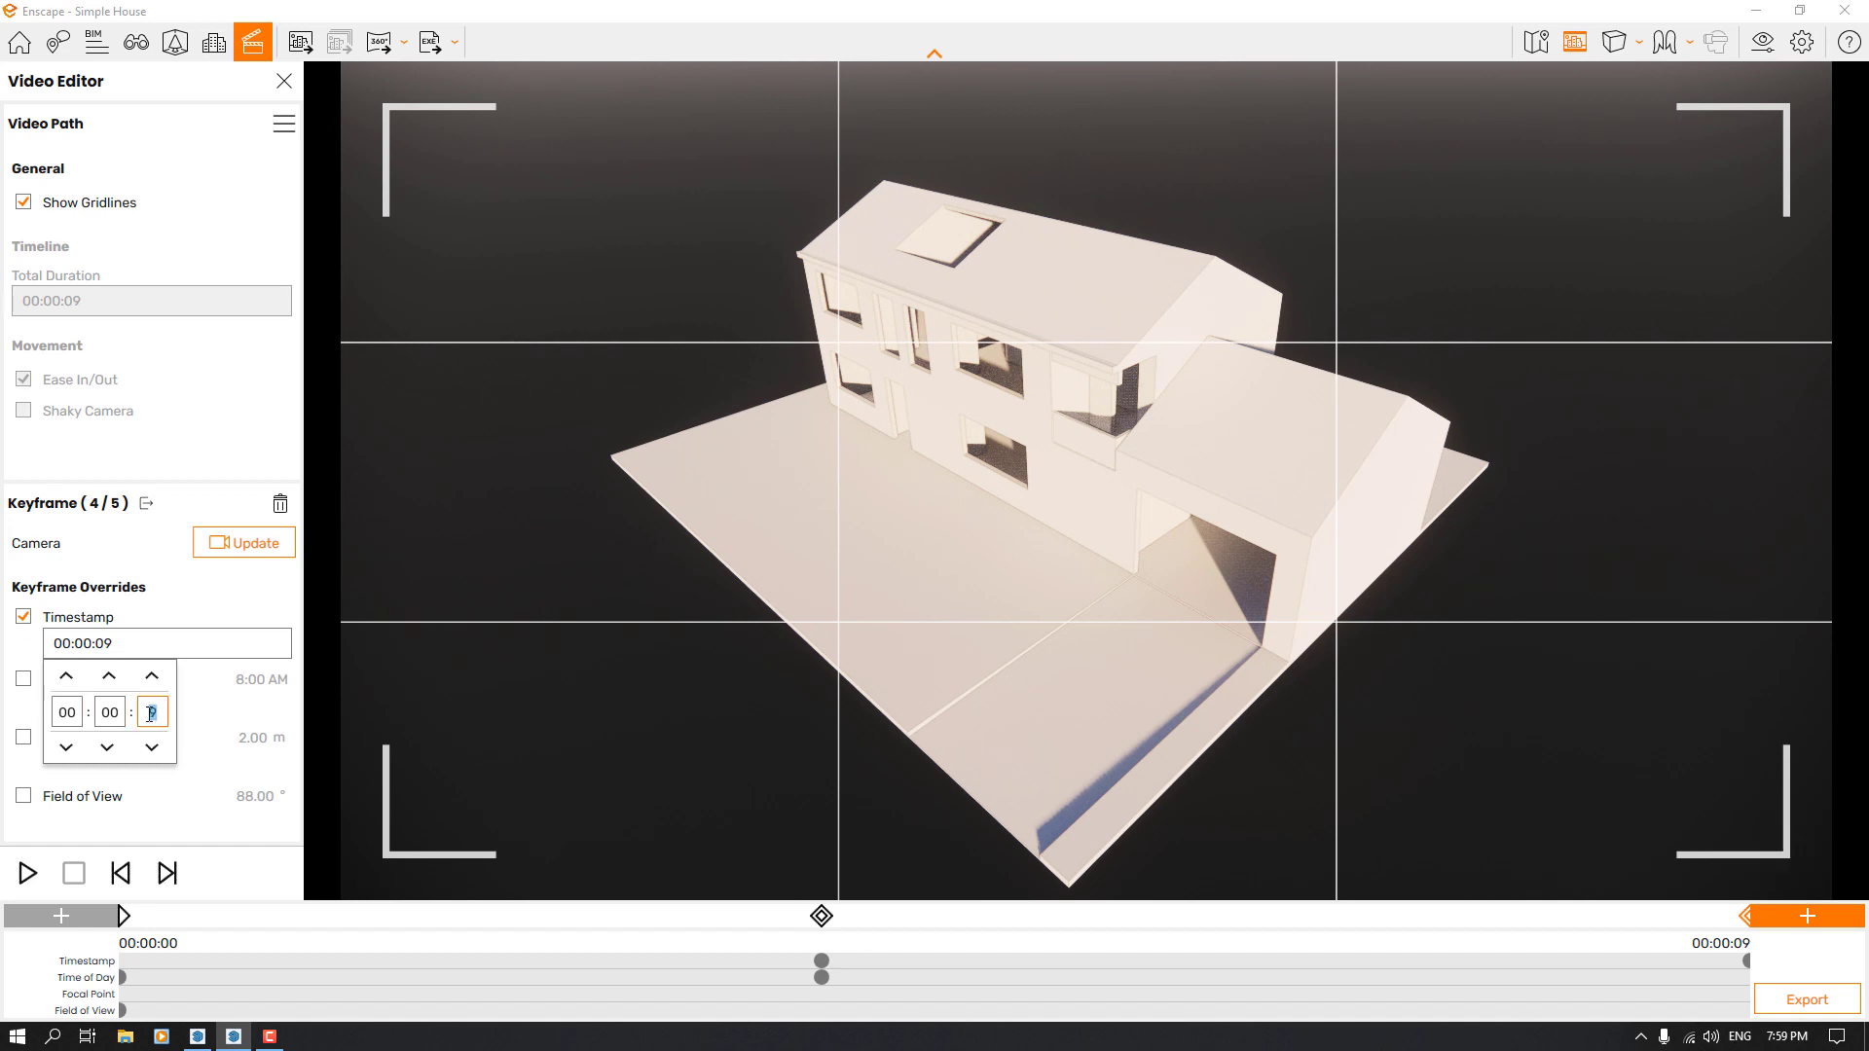
left_click(634, 742)
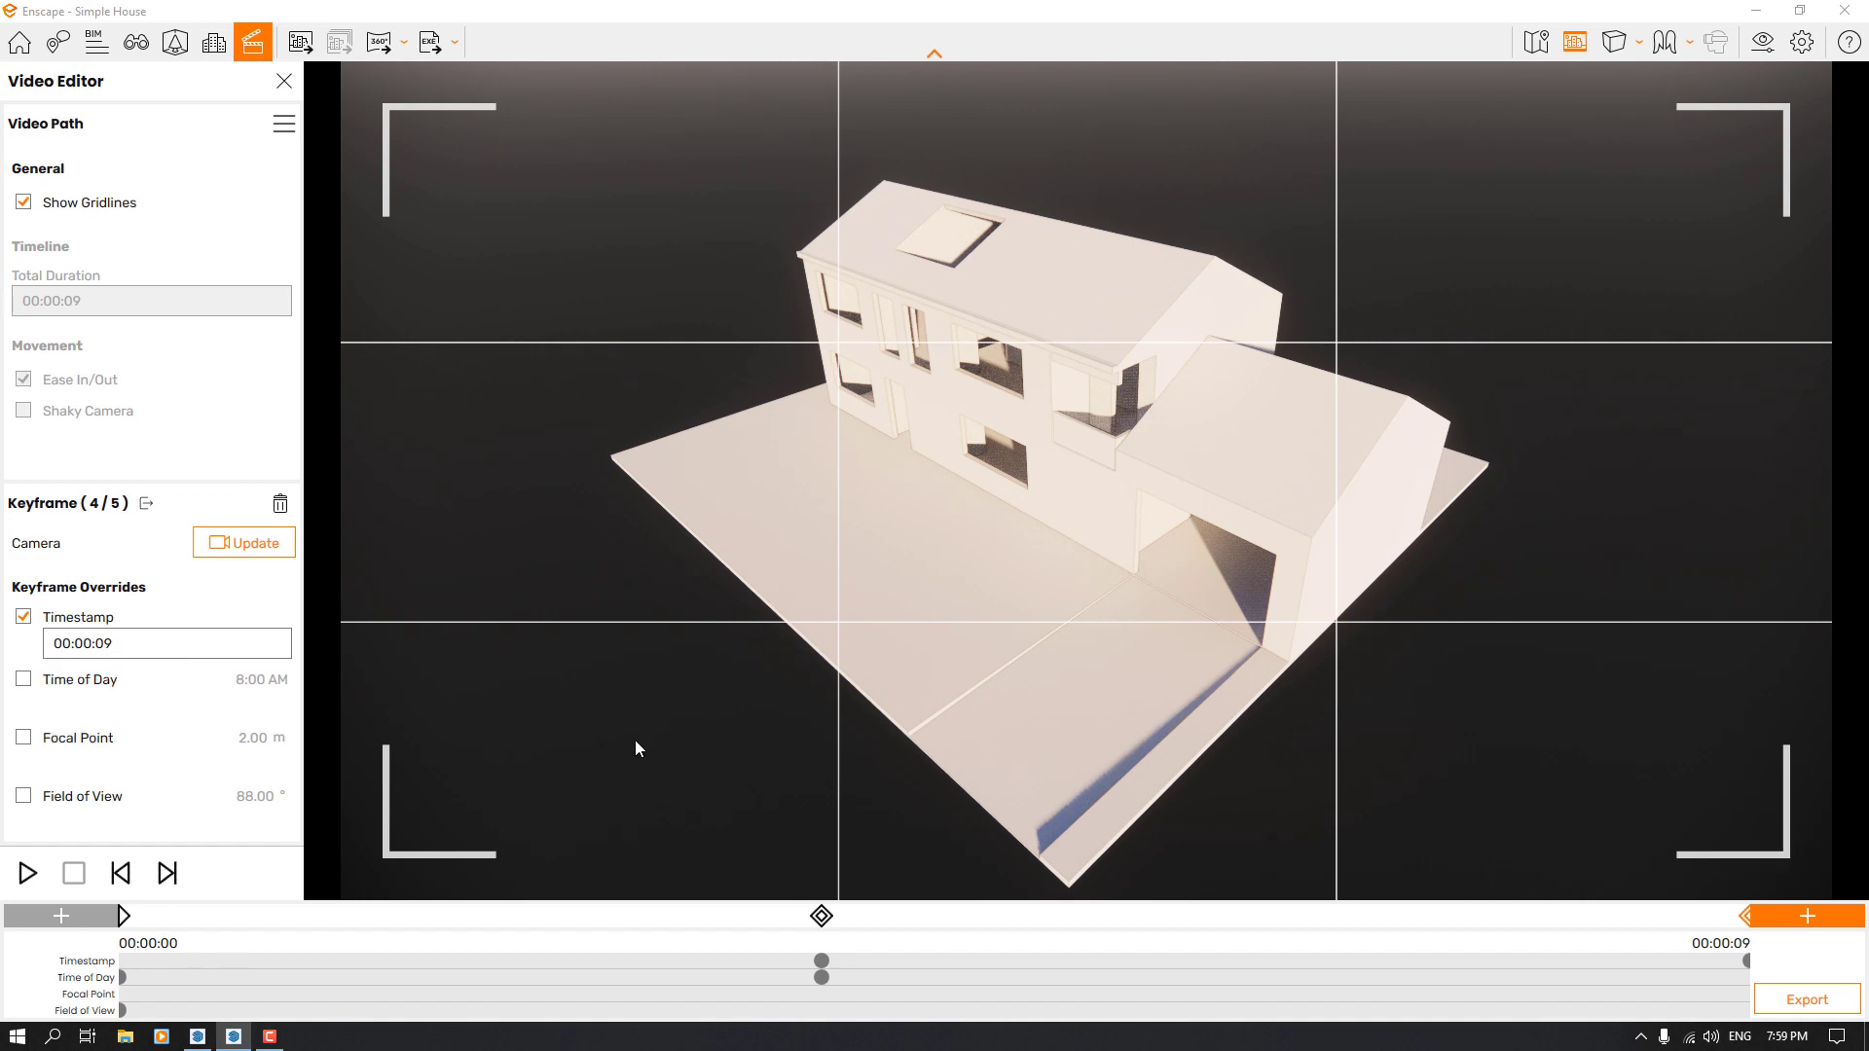
Override the garage-corner keyframe's time of day with 9:00 AM and update its camera
left_click(23, 678)
left_click(65, 718)
left_click(66, 737)
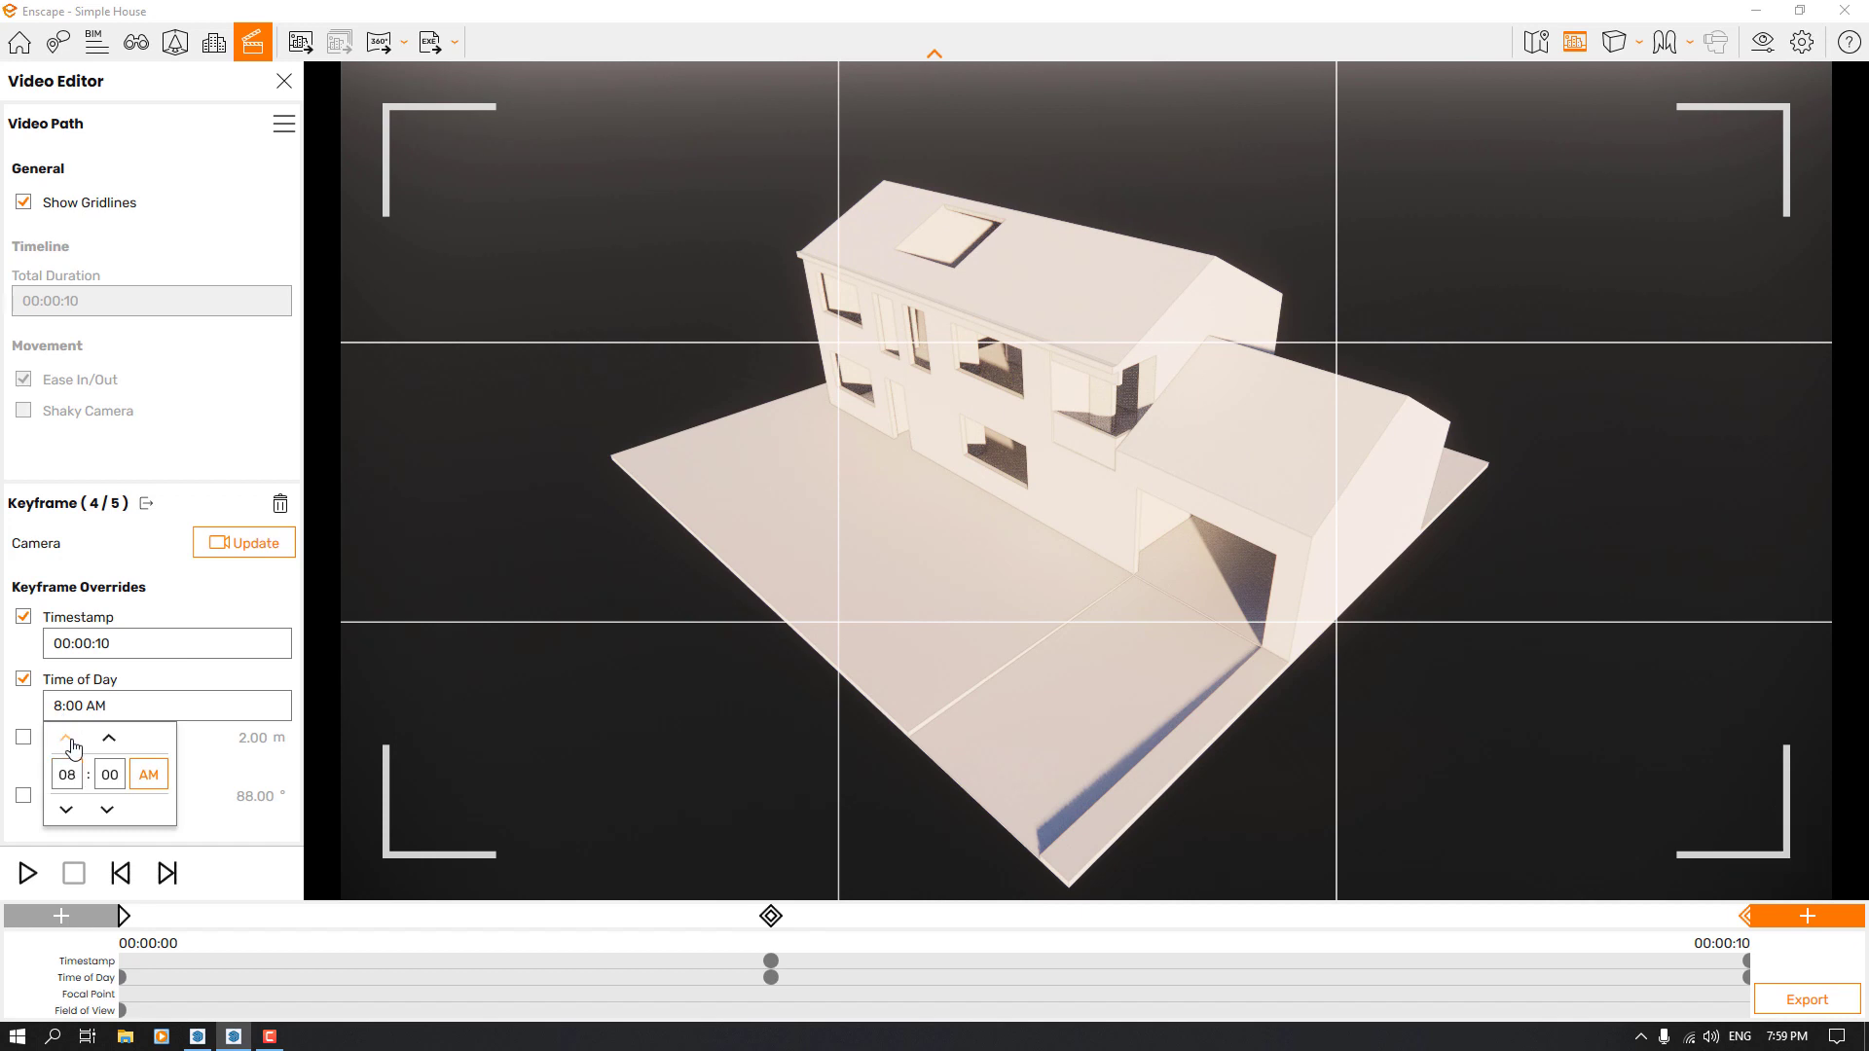
left_click(185, 602)
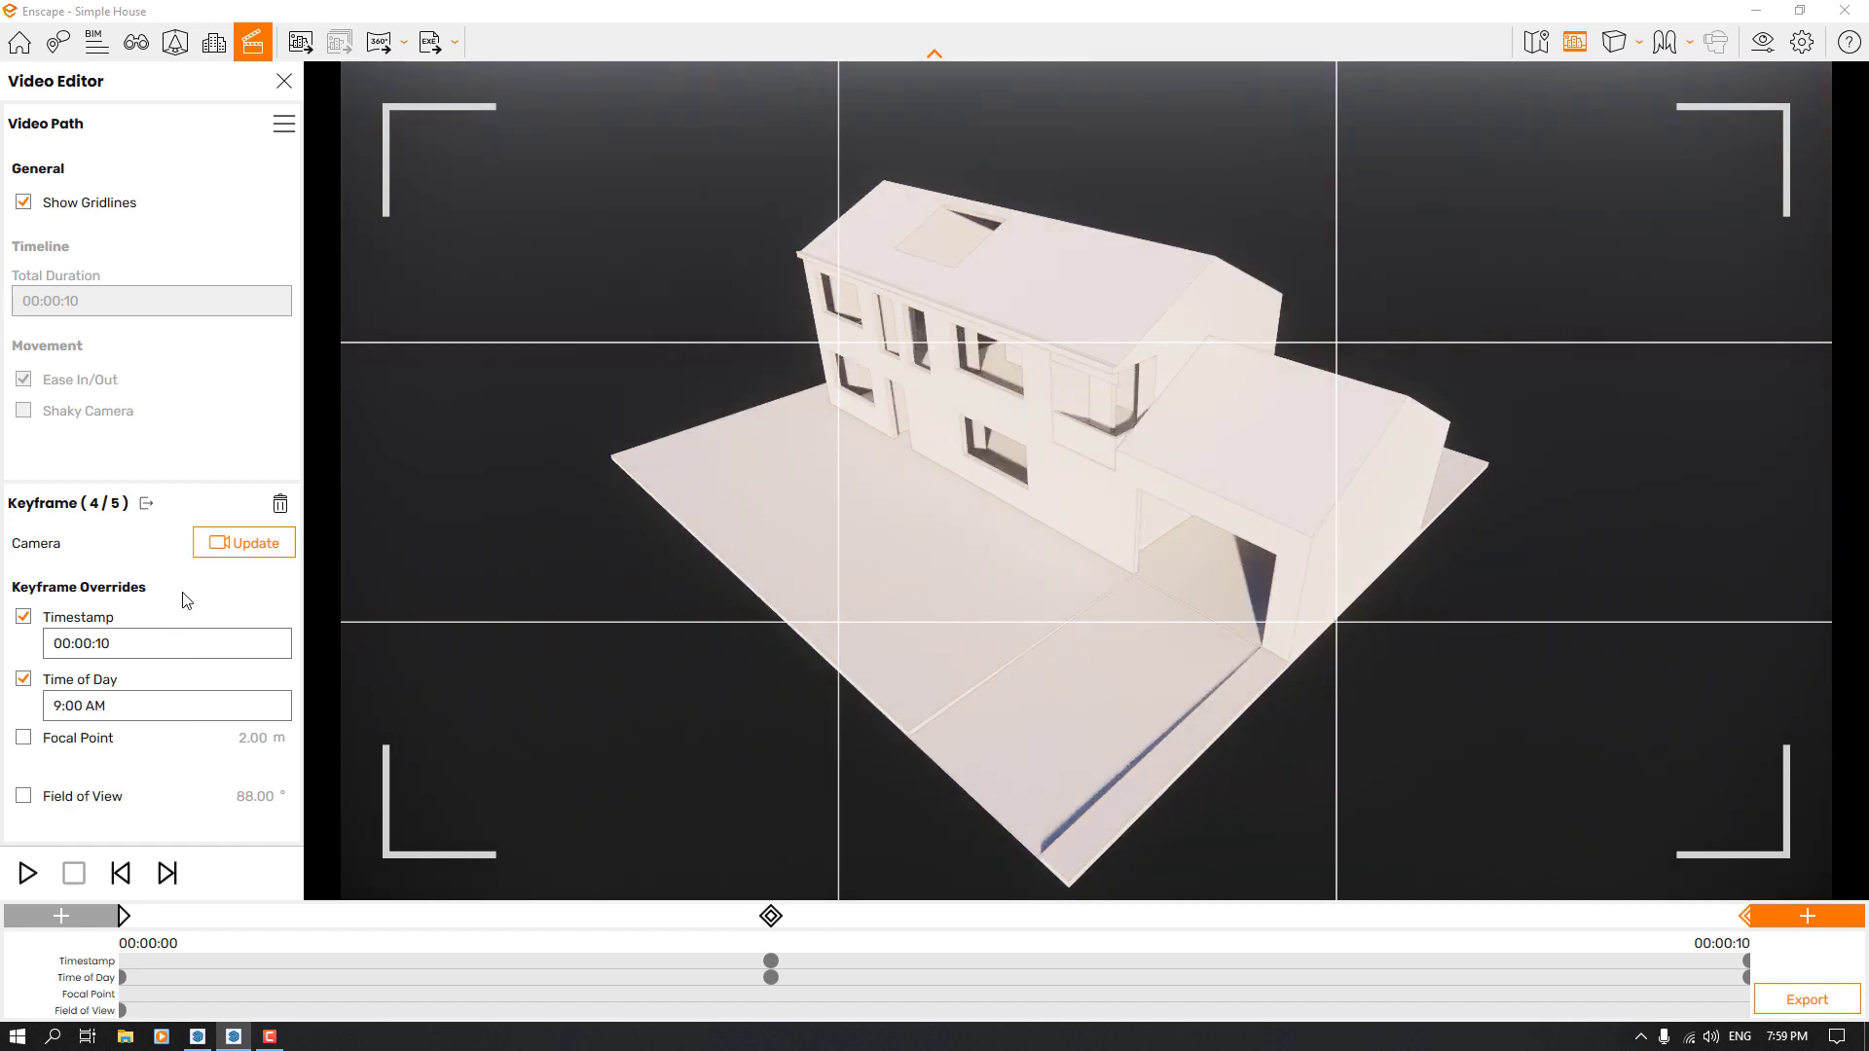
left_click(228, 543)
Play the video path from the first keyframe to preview the camera movement and light changes
left_click(124, 916)
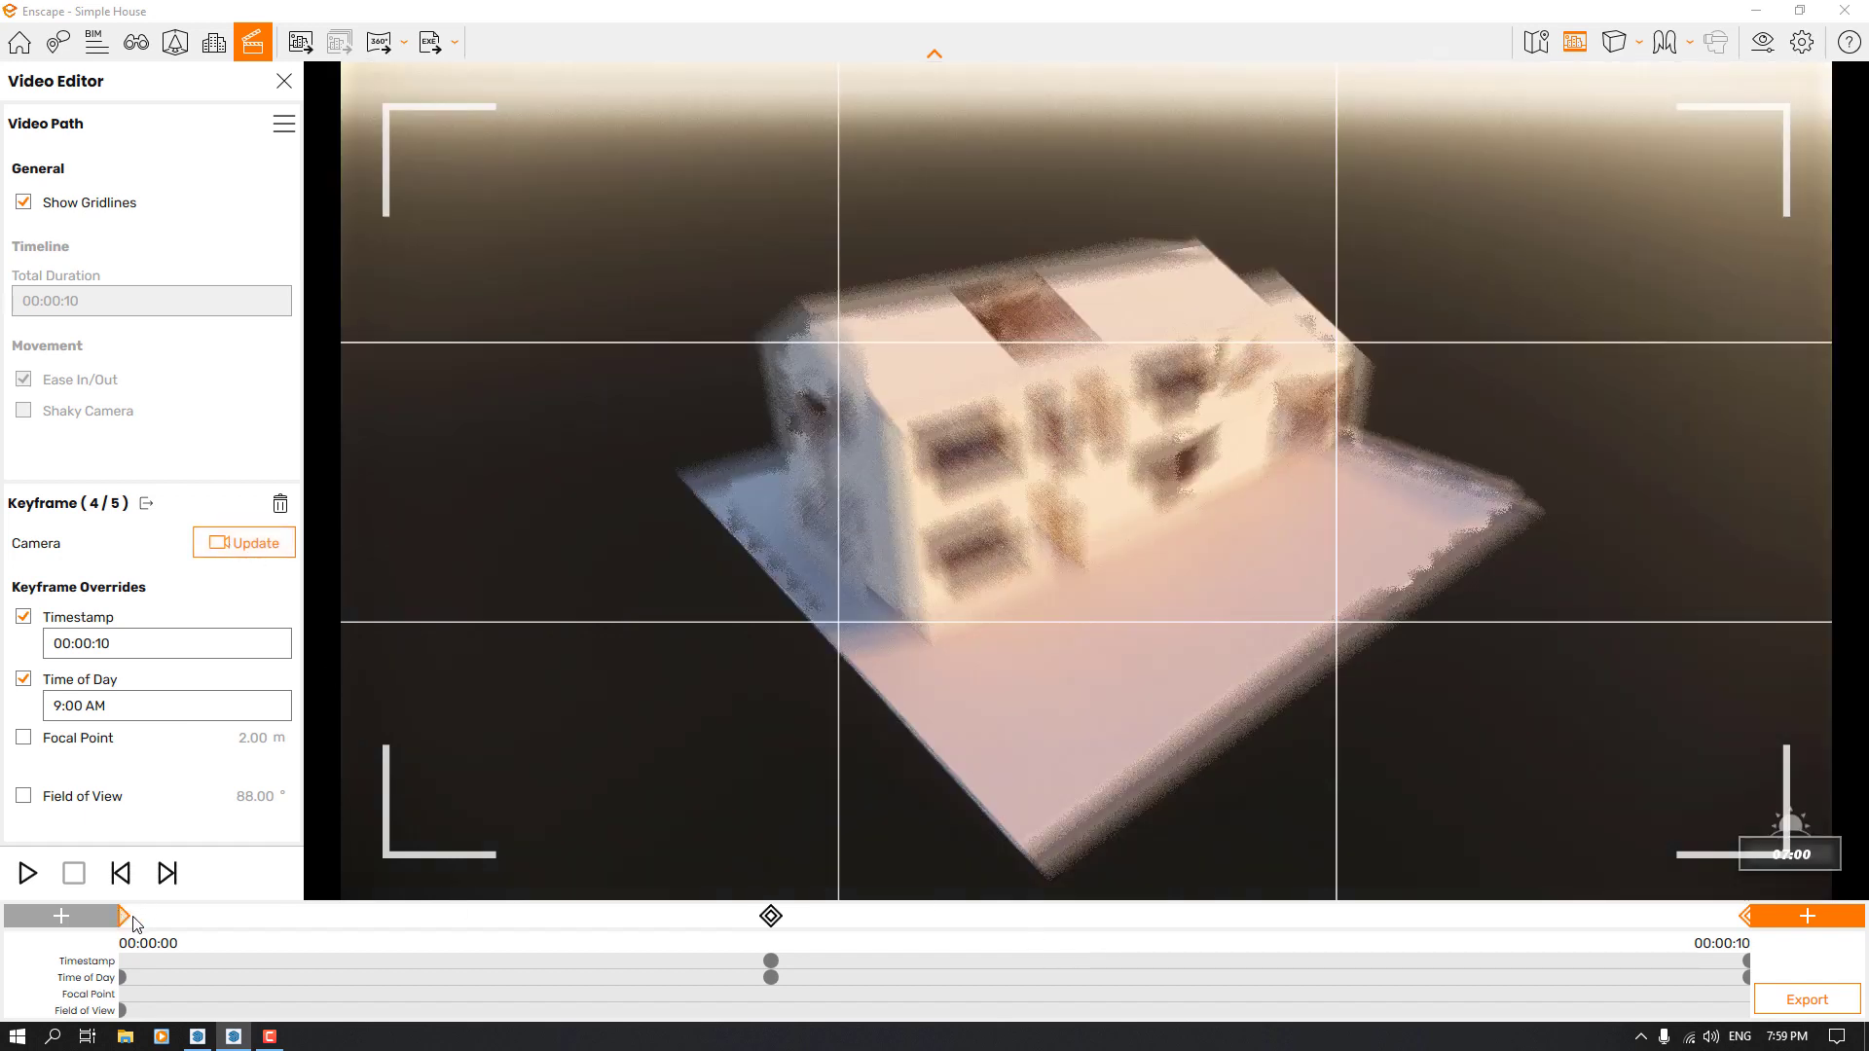
left_click(29, 870)
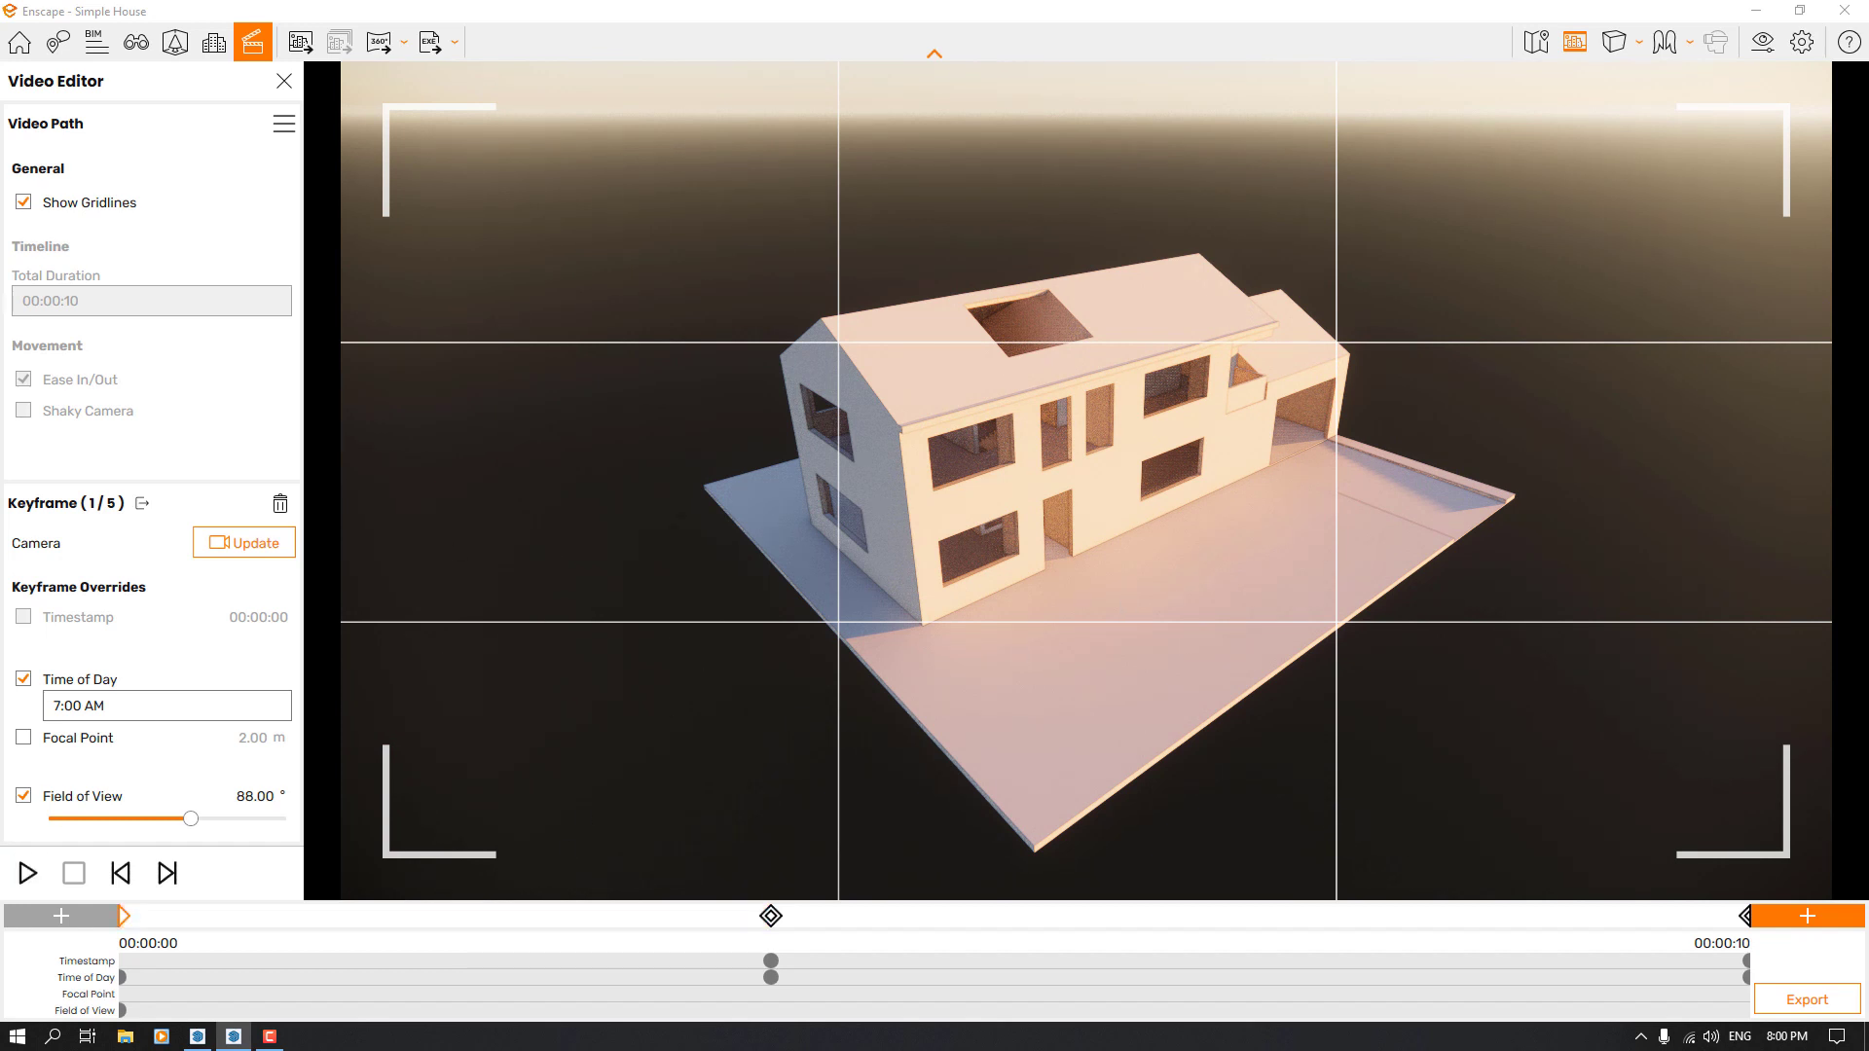
Try a closer view of the house, return to the first keyframe's view and add a keyframe at the start of the path
left_click_drag(778, 584, 755, 584)
key("w")
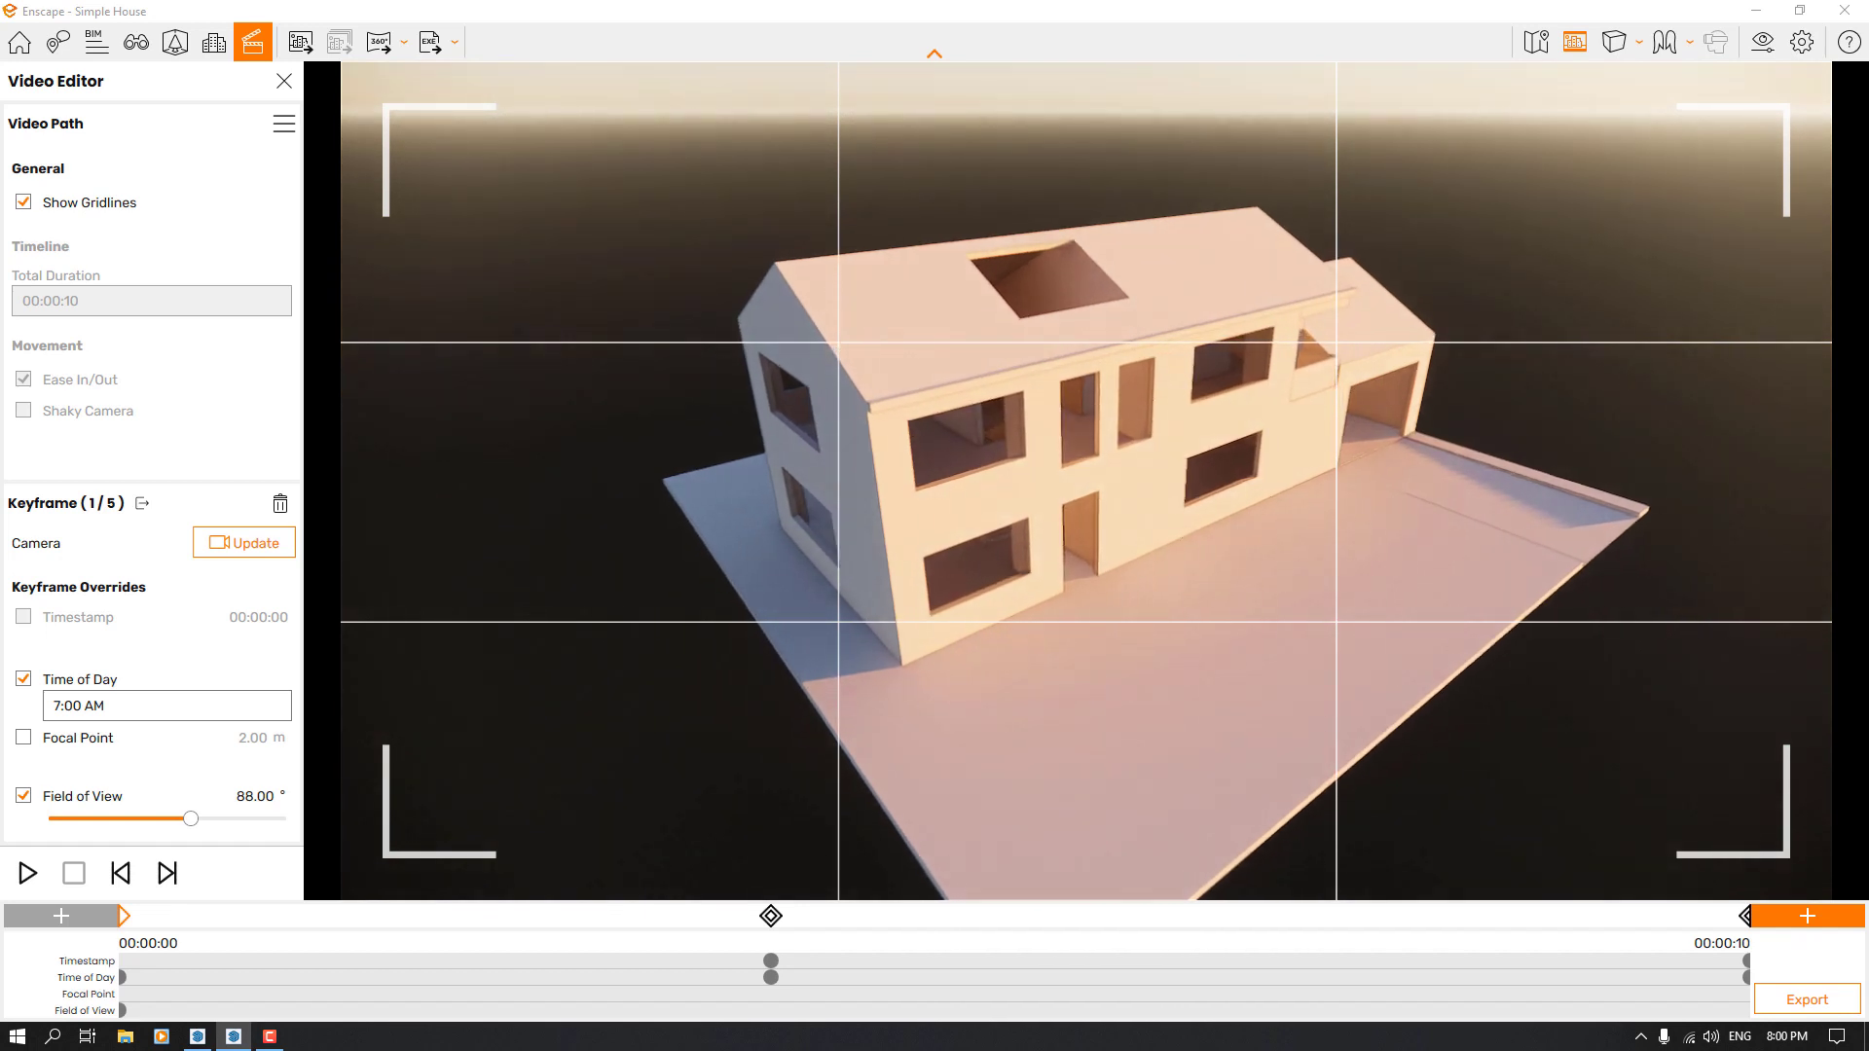
left_click(770, 915)
left_click(123, 915)
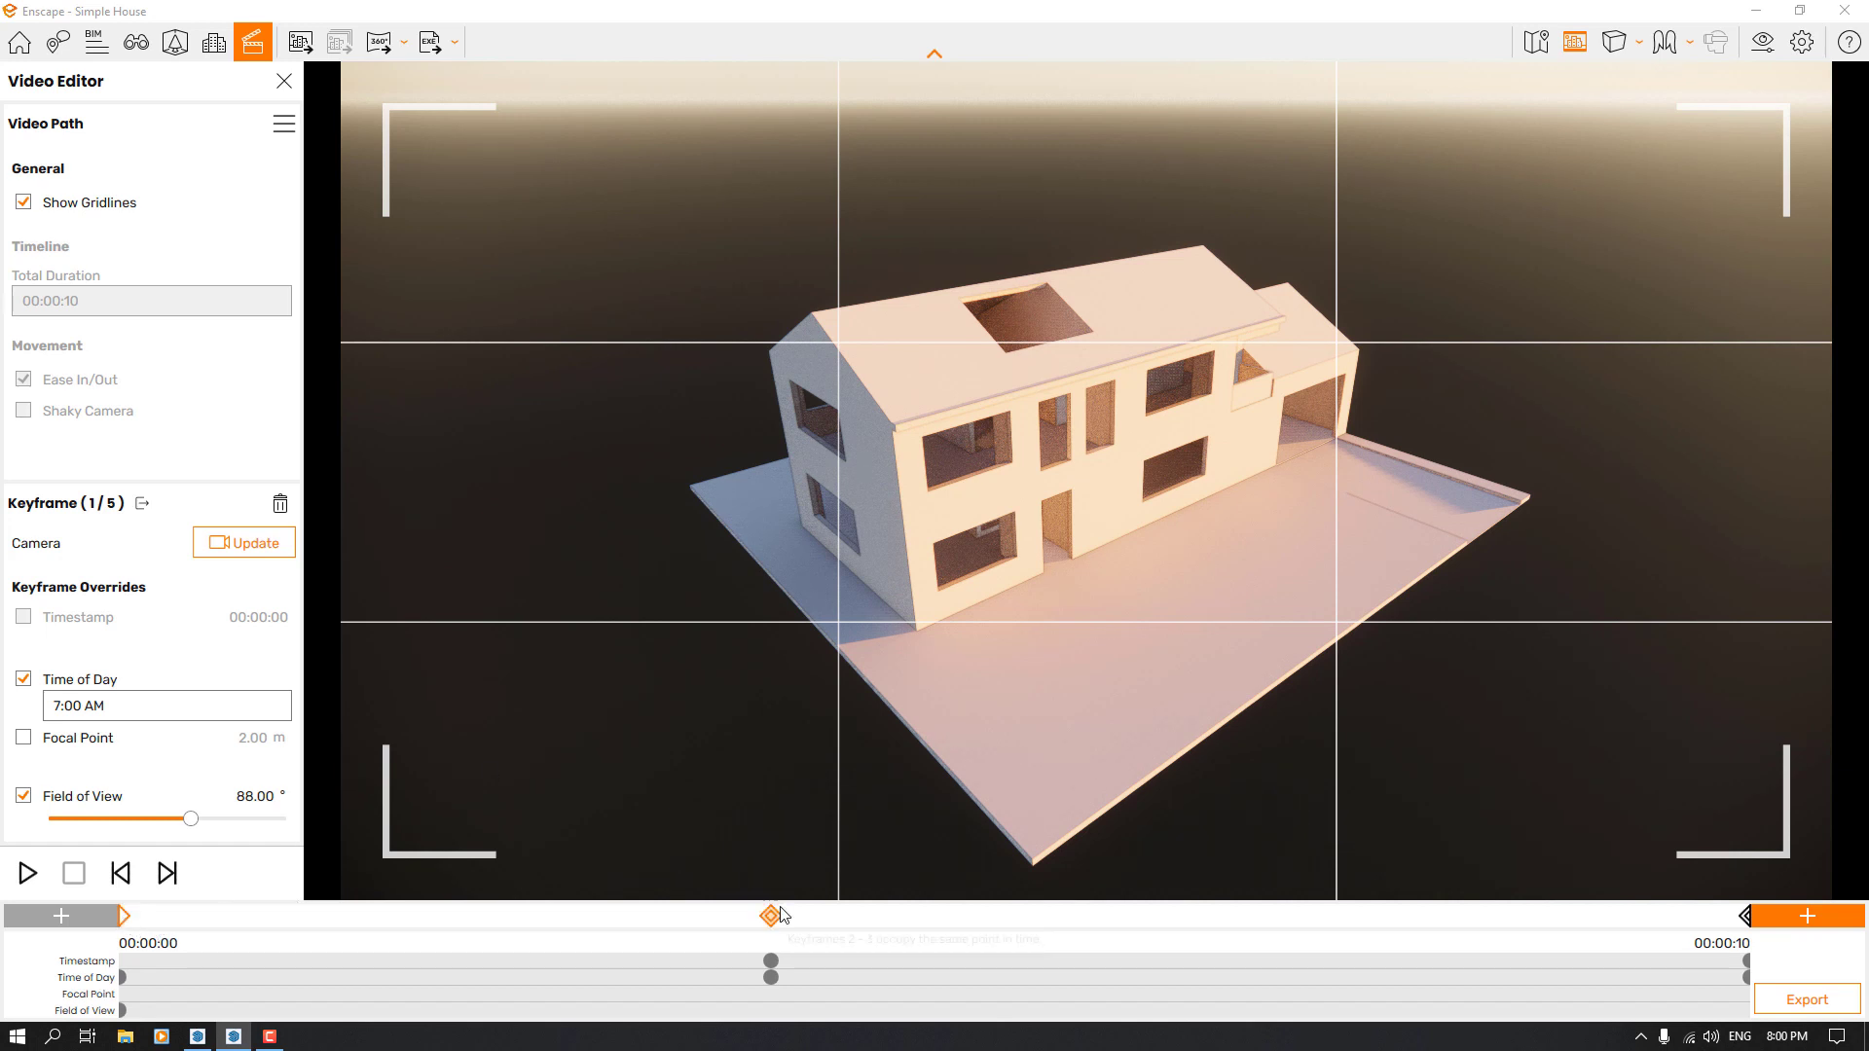
left_click(443, 922)
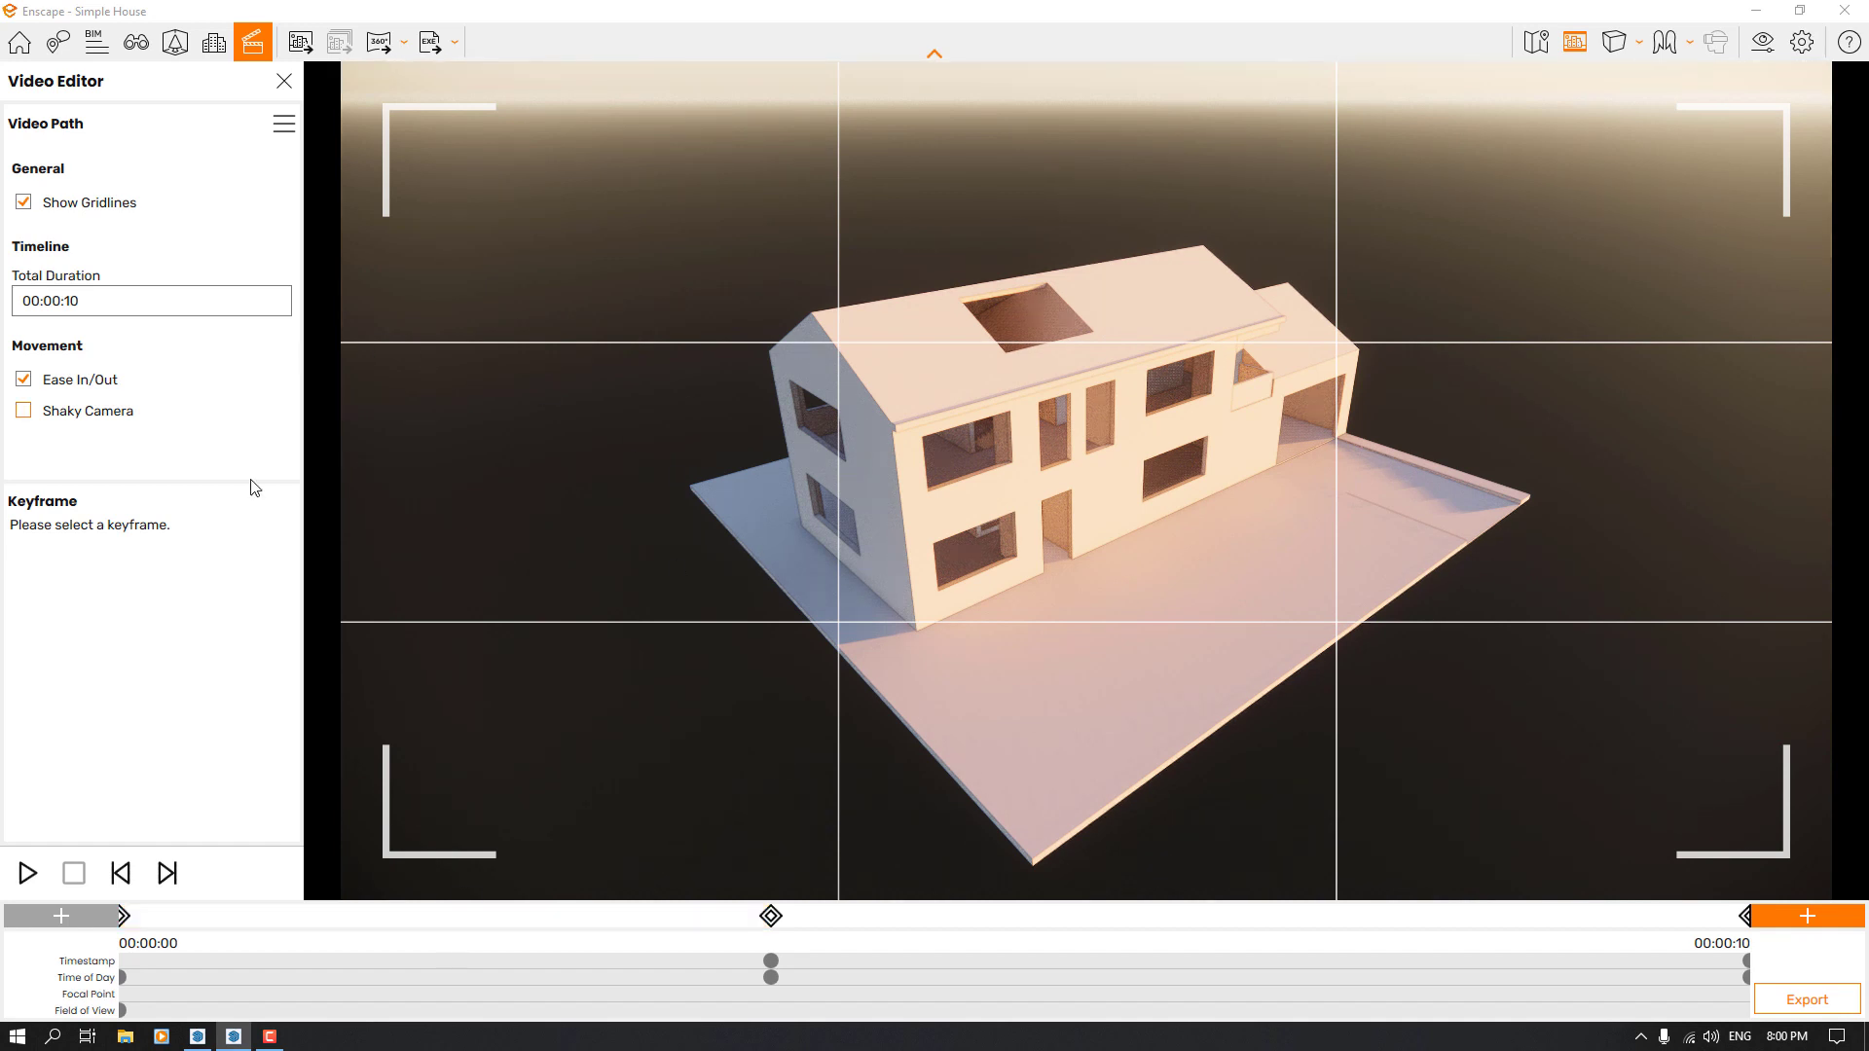
Review the start, front-view and garage-corner keyframes and replay the video path
left_click(125, 917)
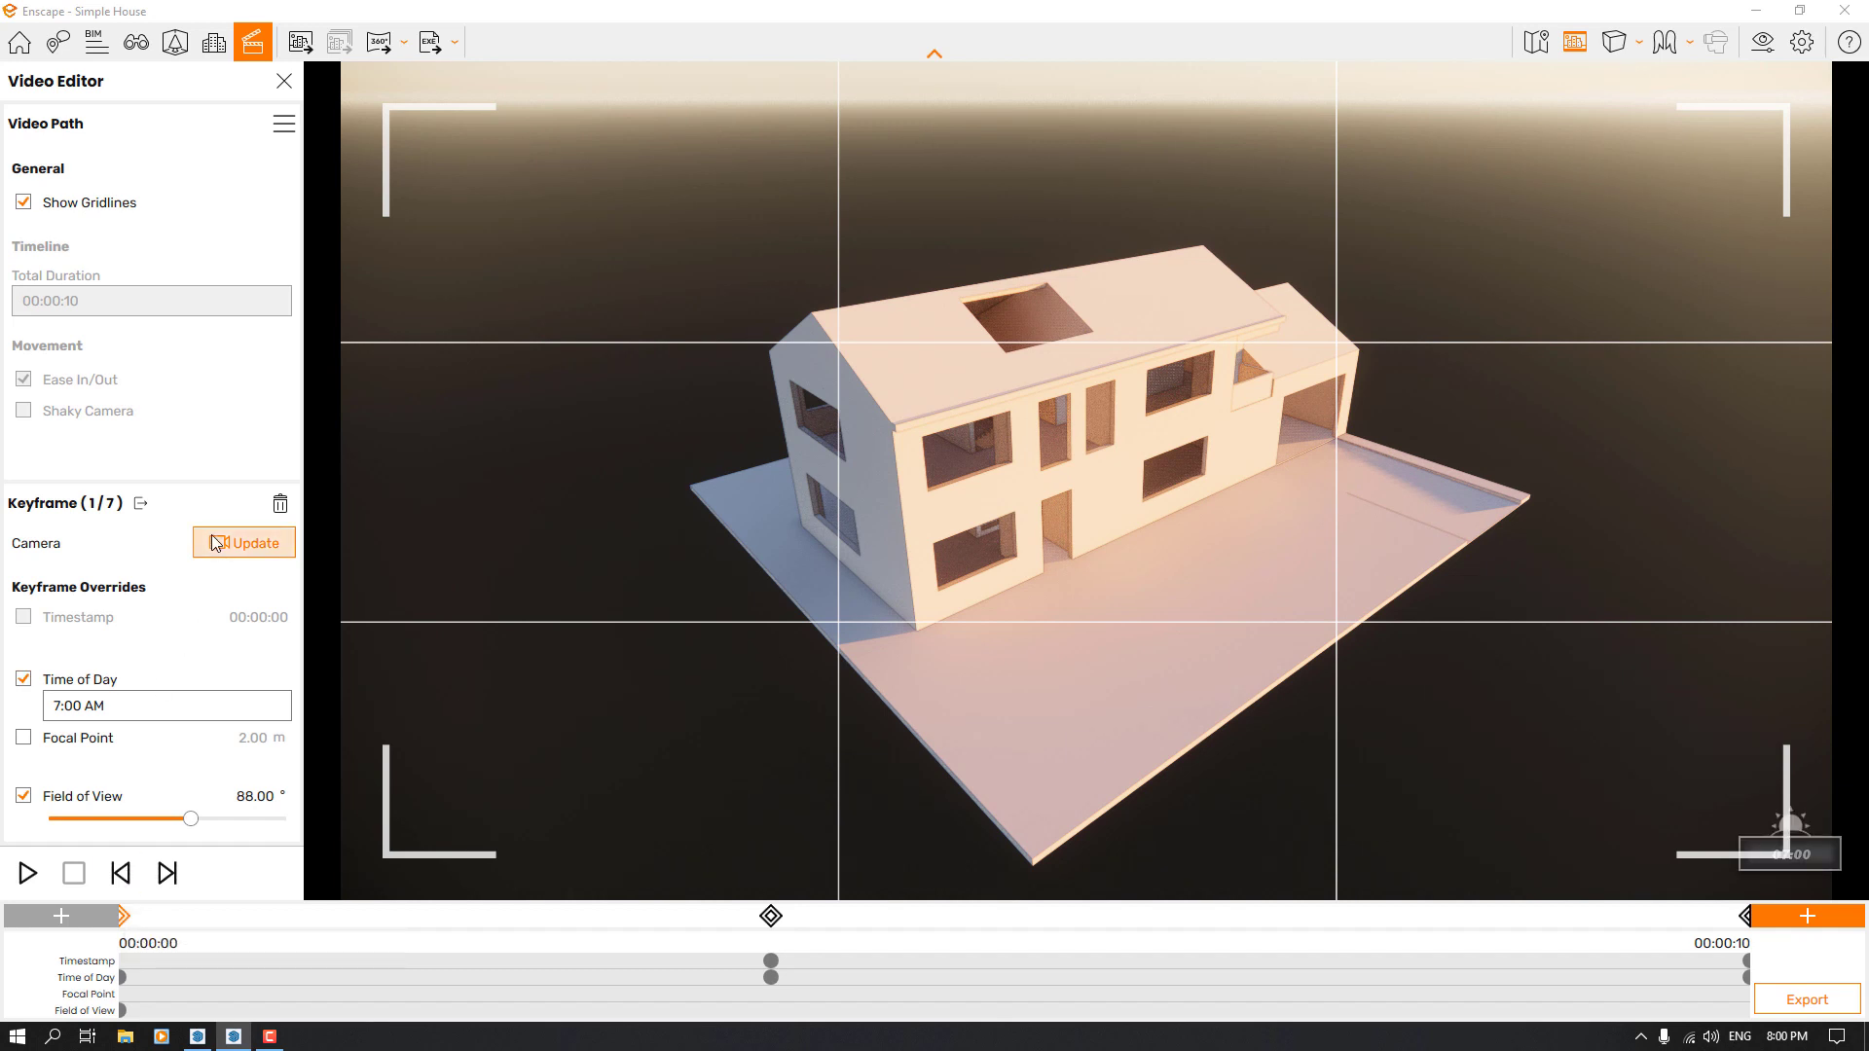
left_click(765, 916)
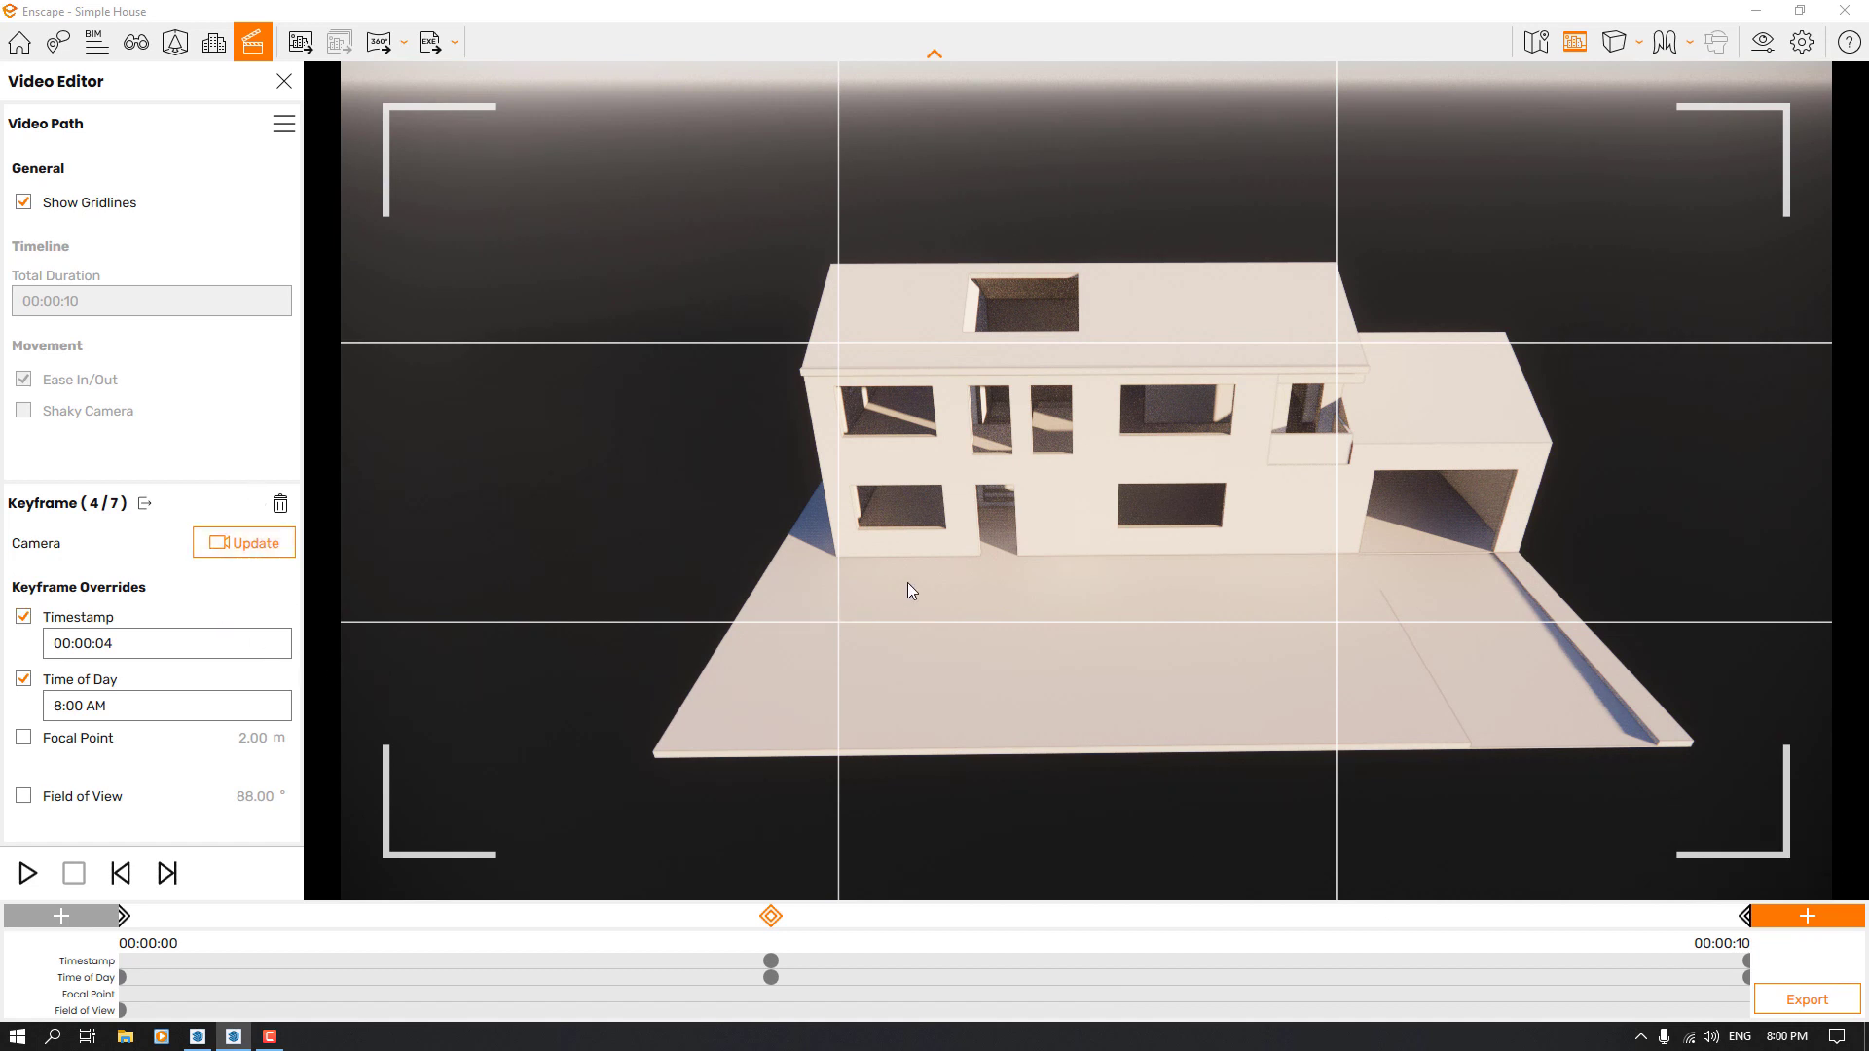
left_click_drag(905, 559, 1097, 677)
key("a")
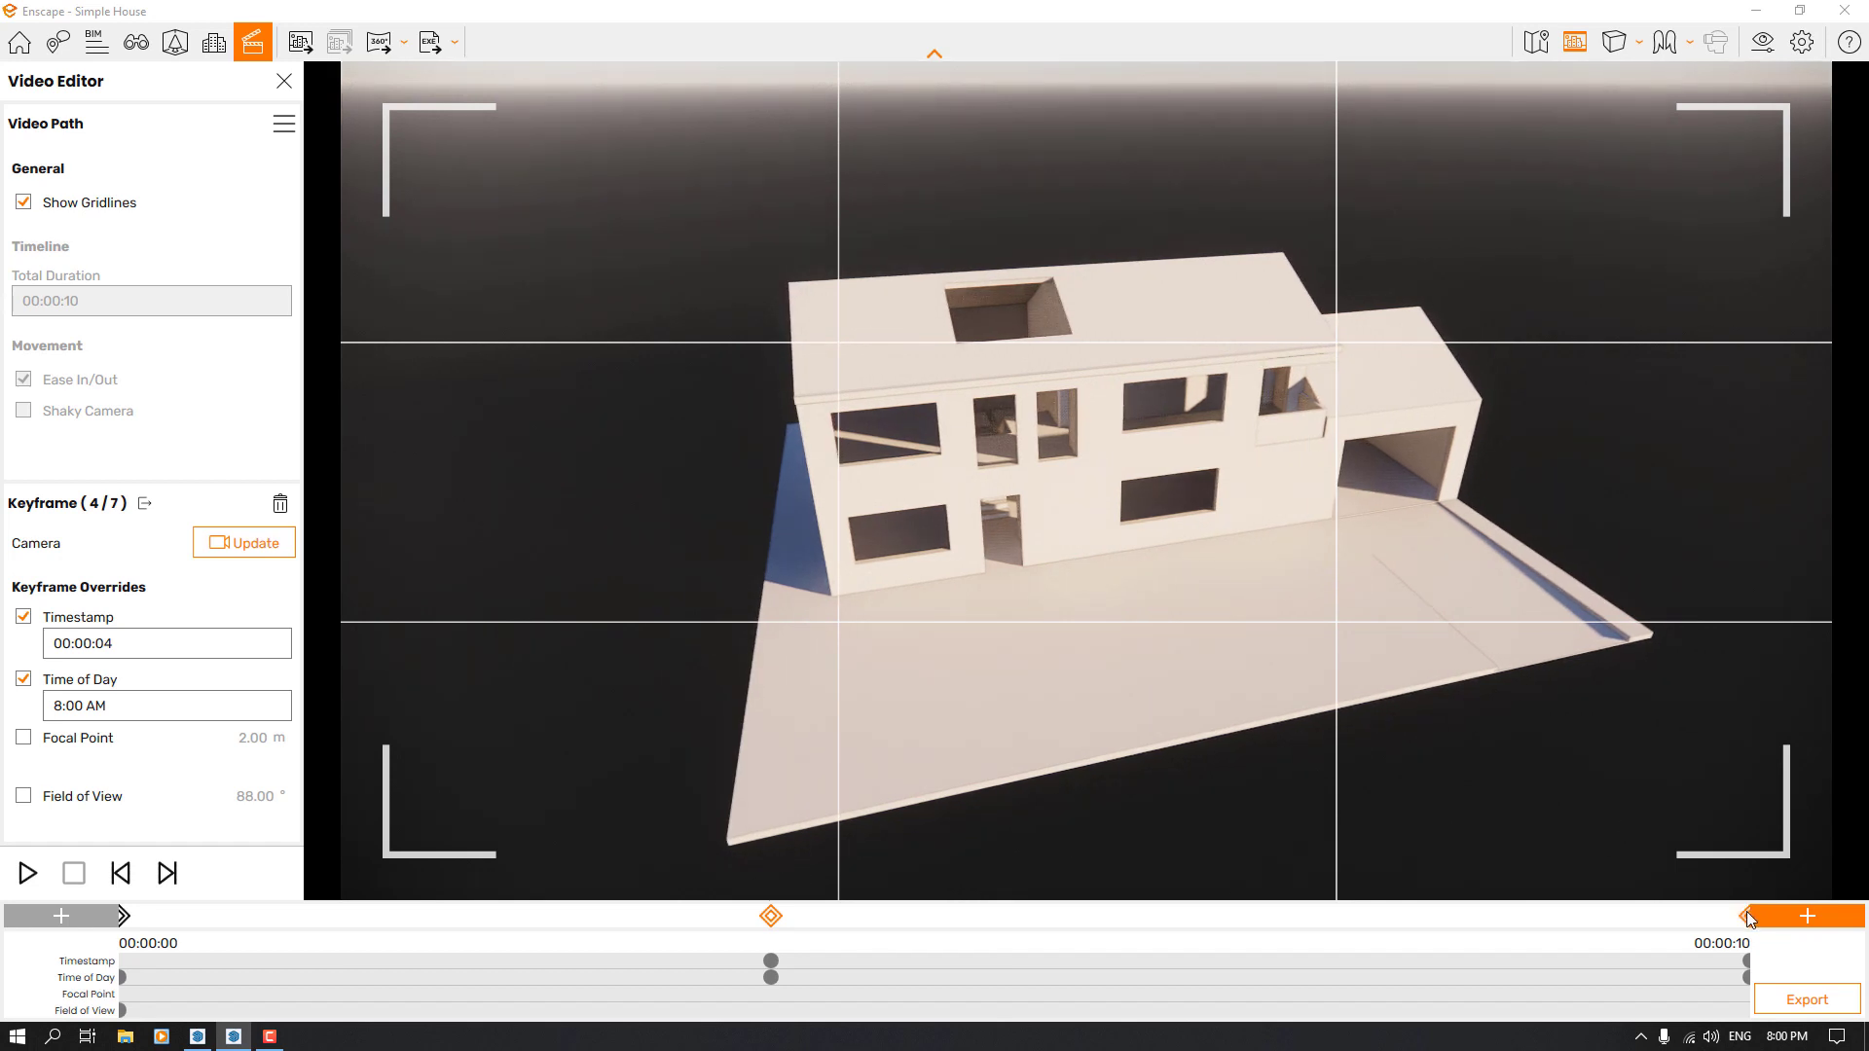
left_click(1745, 915)
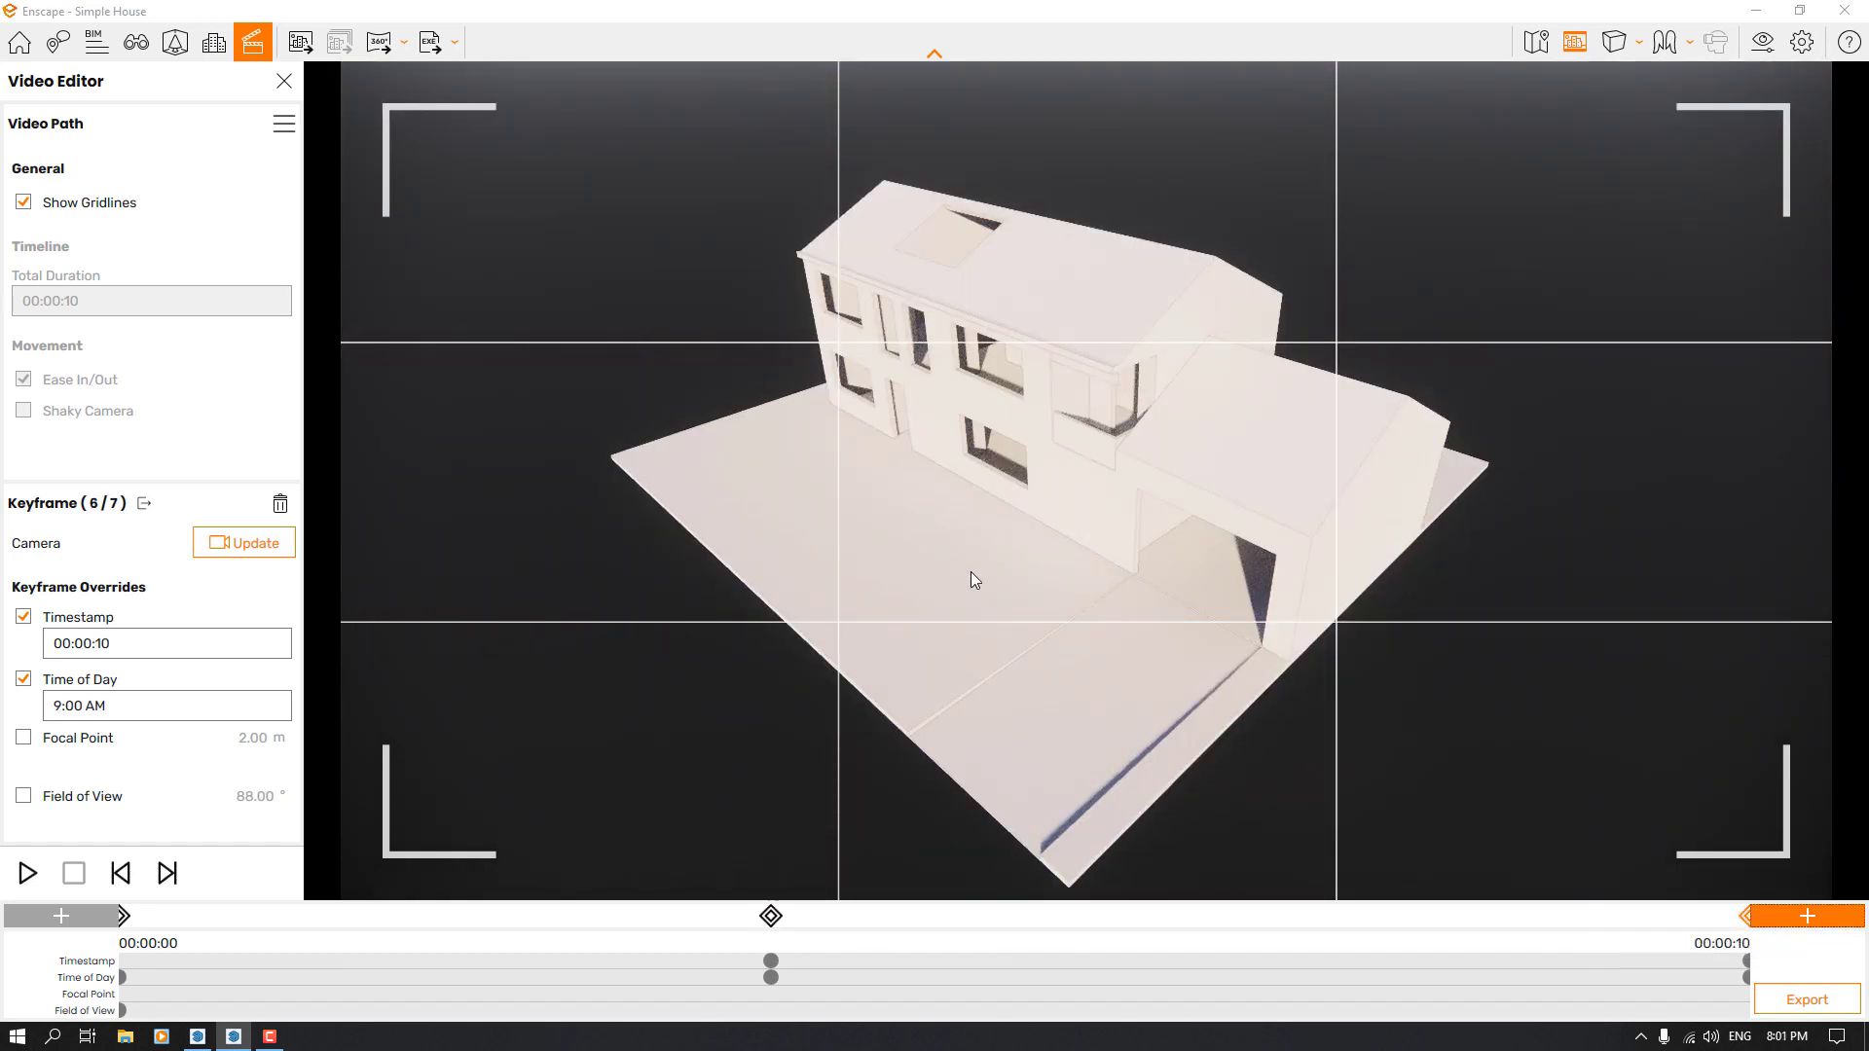
left_click(27, 873)
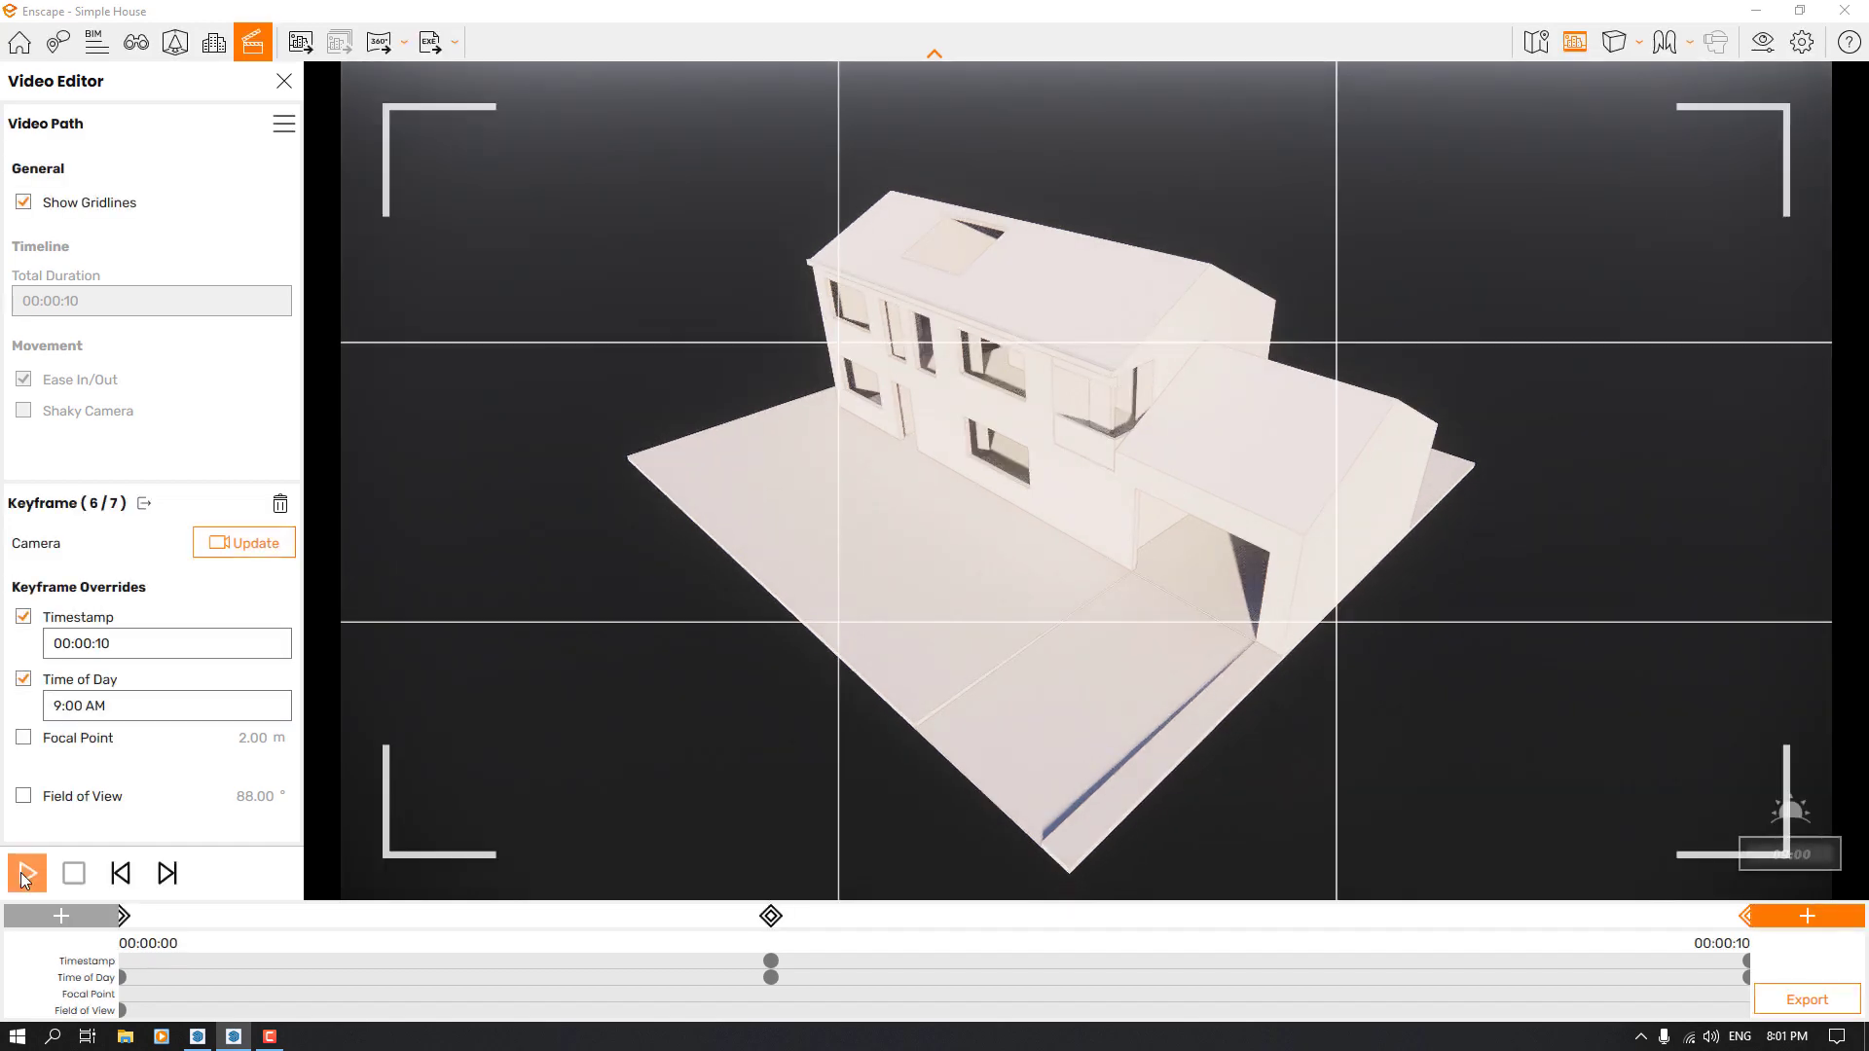
left_click(29, 875)
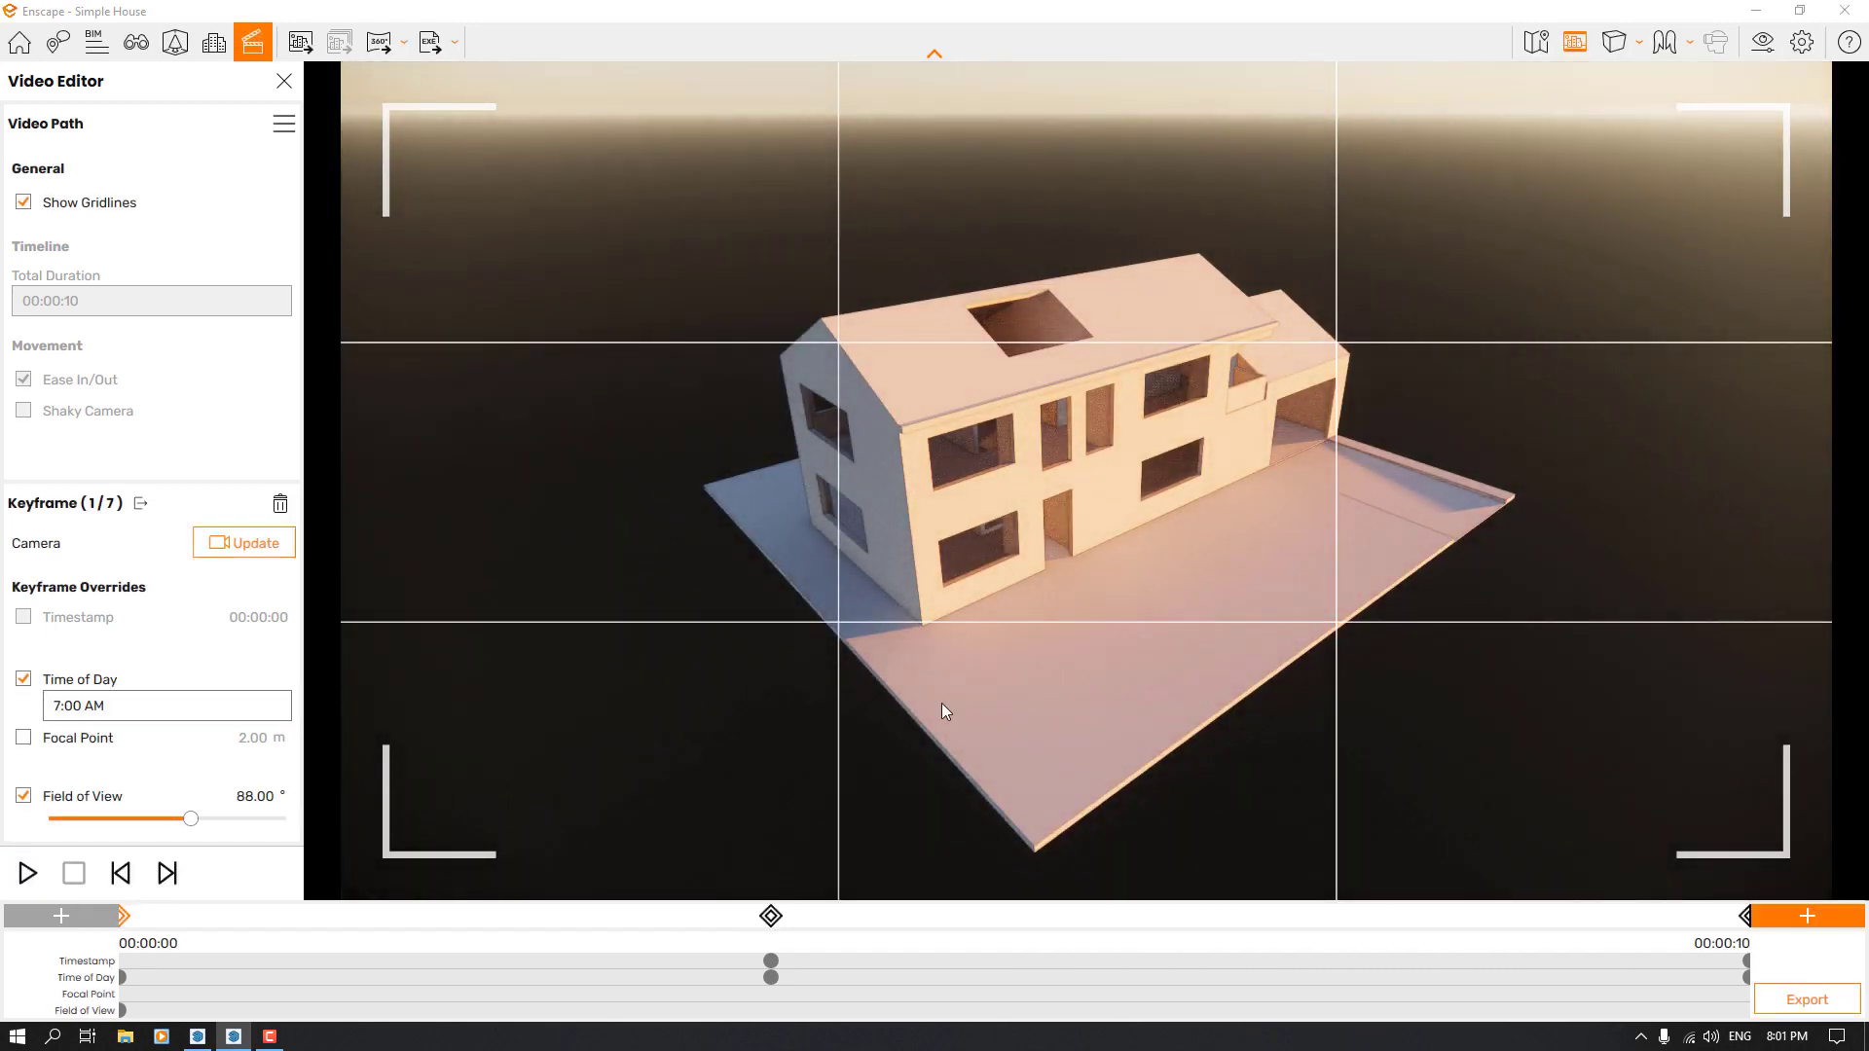
Frame the house from a low viewpoint at its garage corner with the horizon visible, and add a keyframe at the end of the path
left_click(1744, 915)
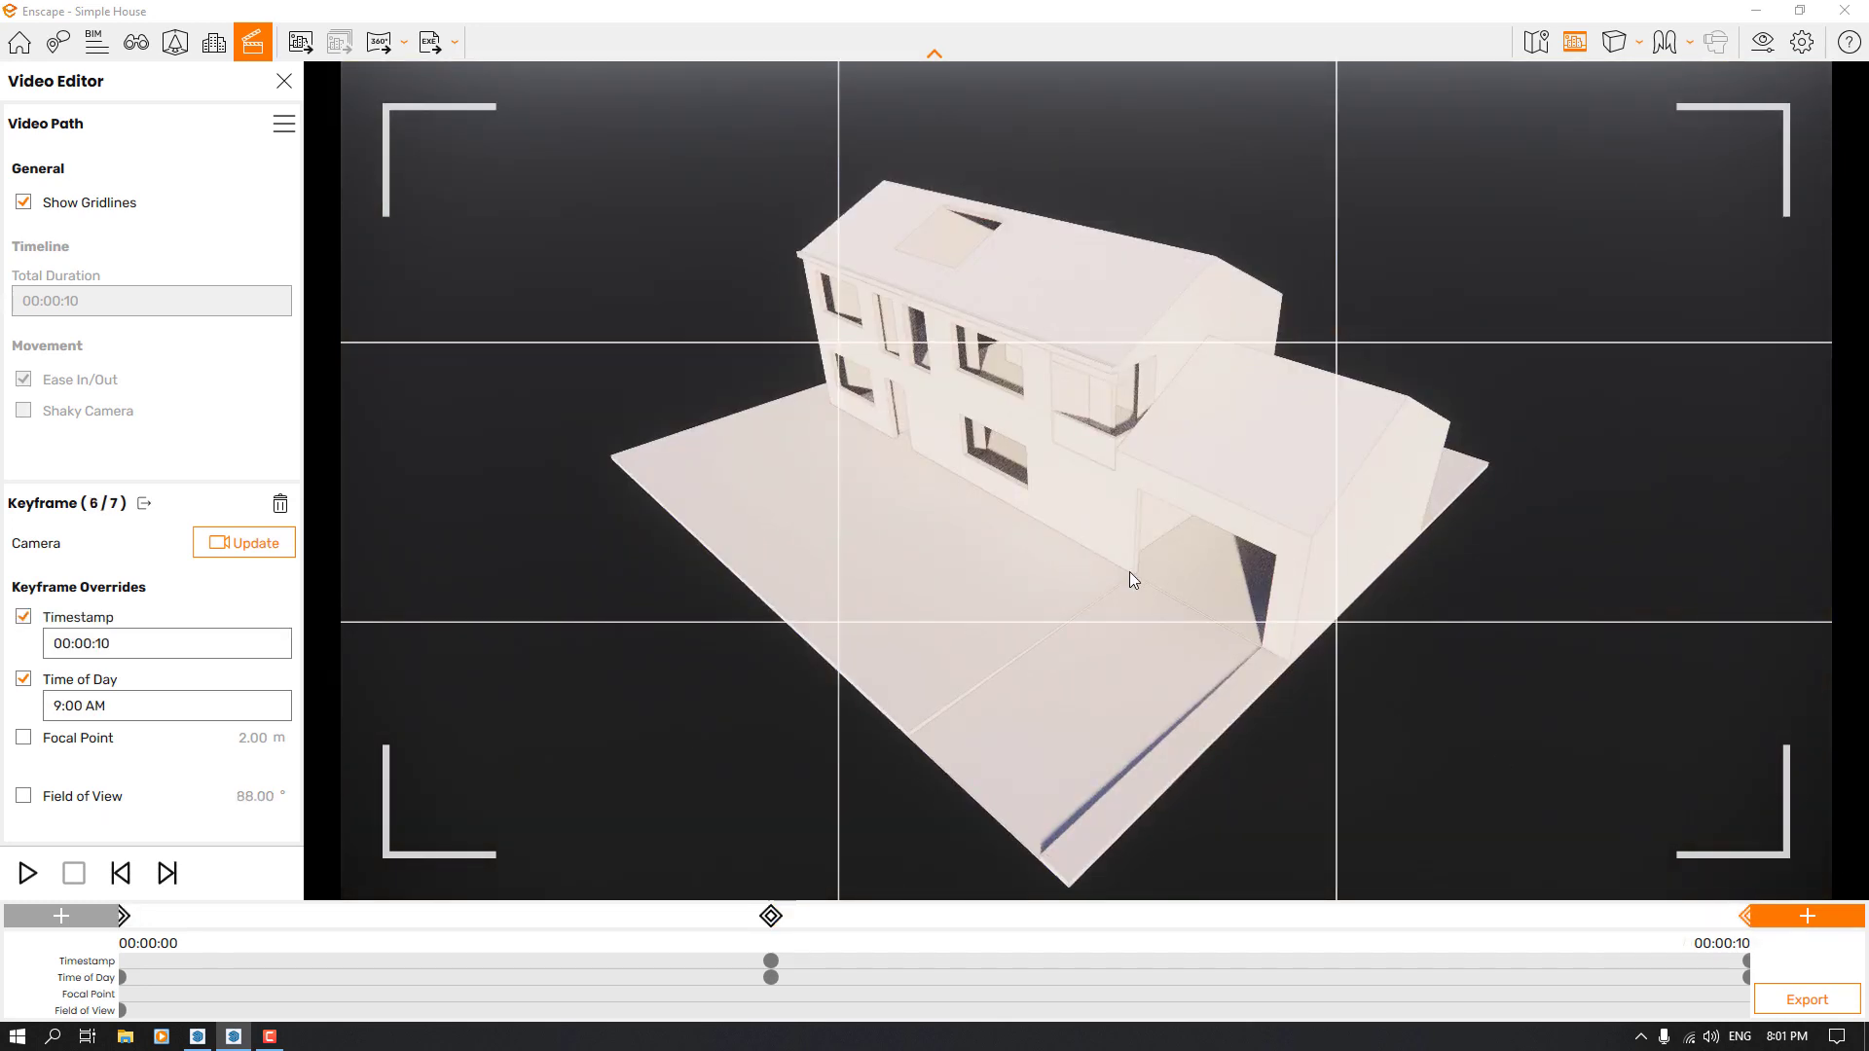
left_click_drag(1047, 505, 1047, 227)
key("q")
key("q")
key("w")
key("q")
key("a")
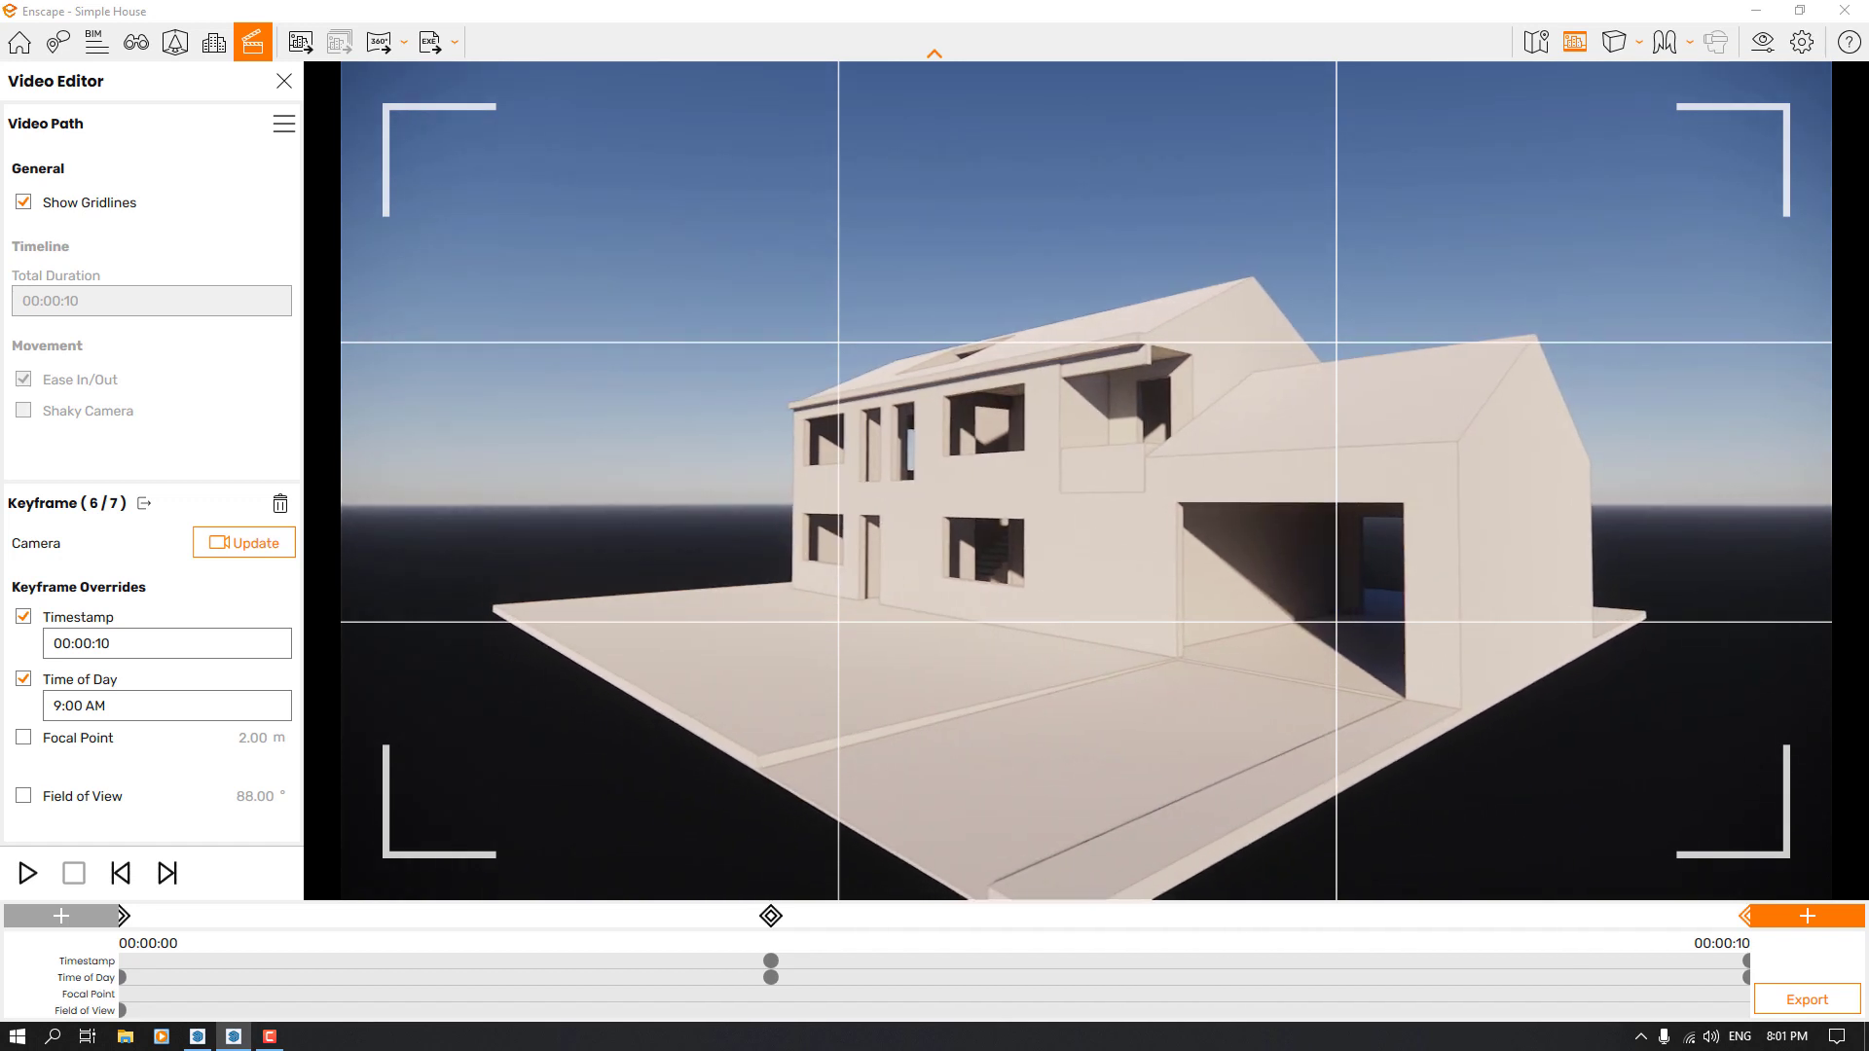
key("e")
key("s")
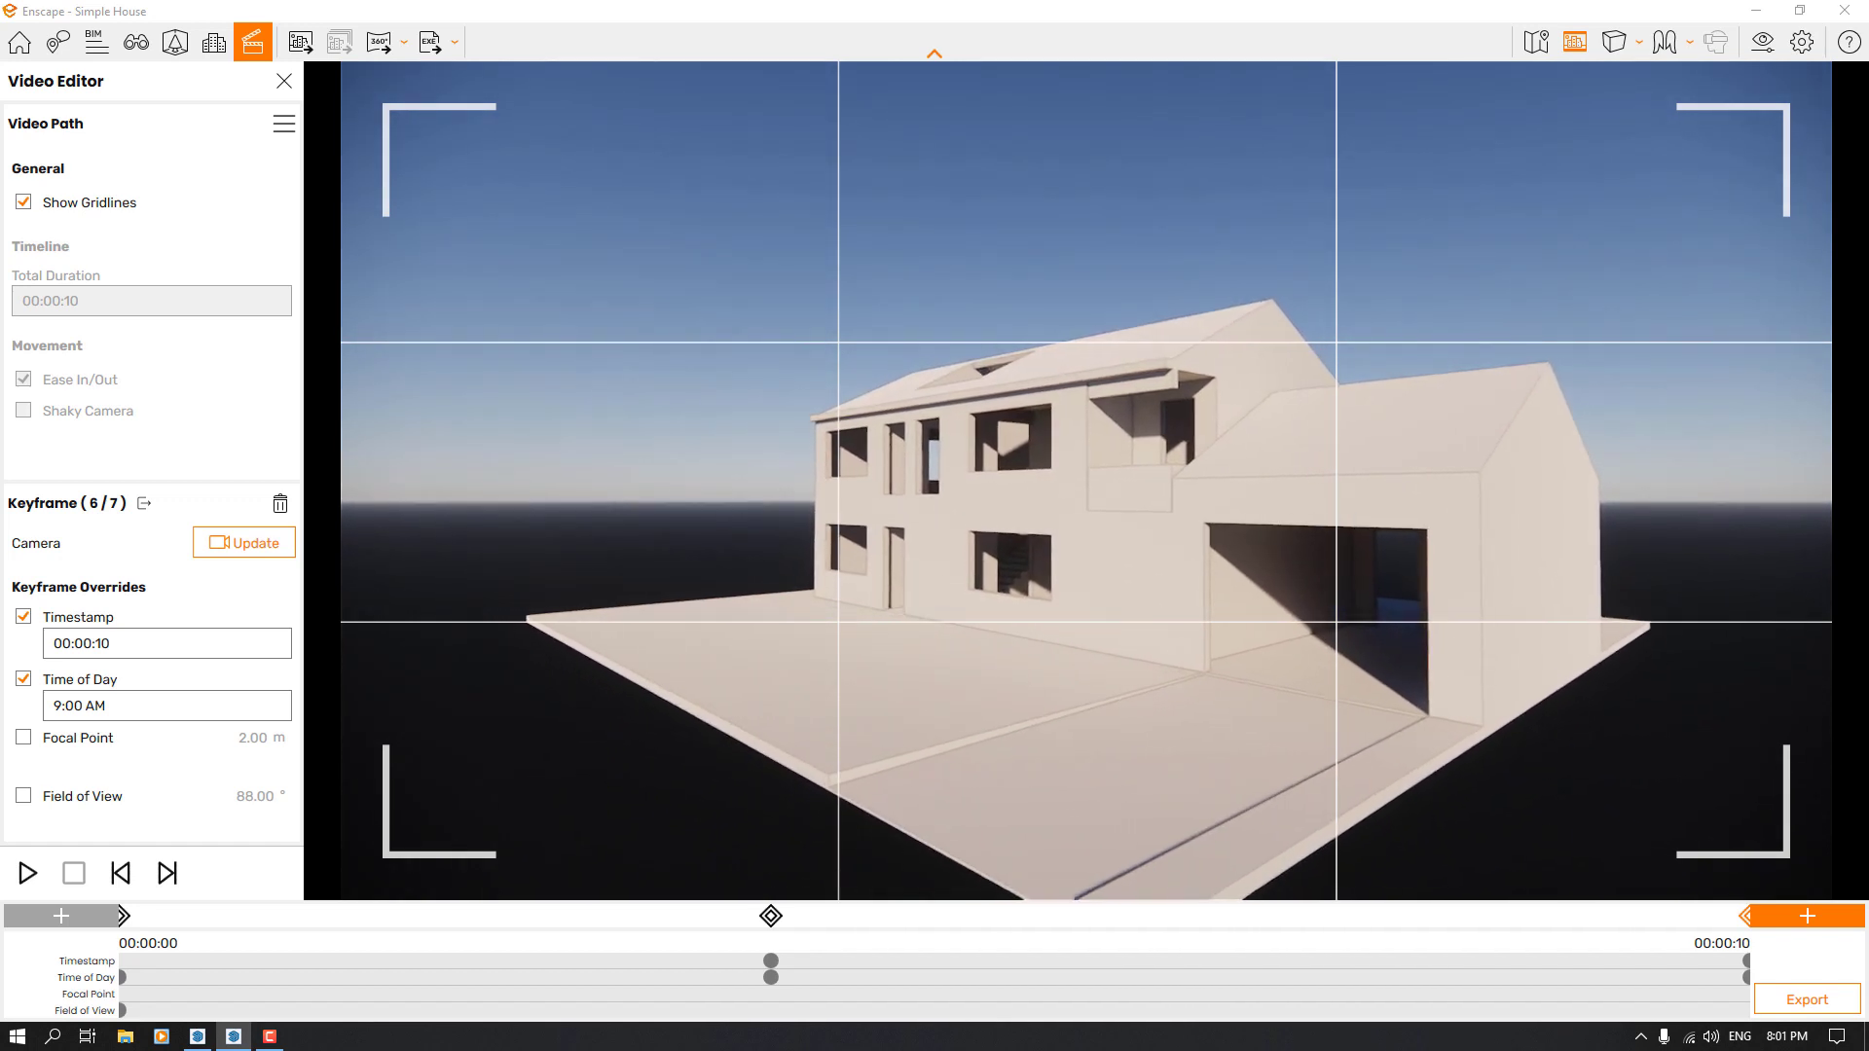
left_click_drag(1048, 228, 1056, 240)
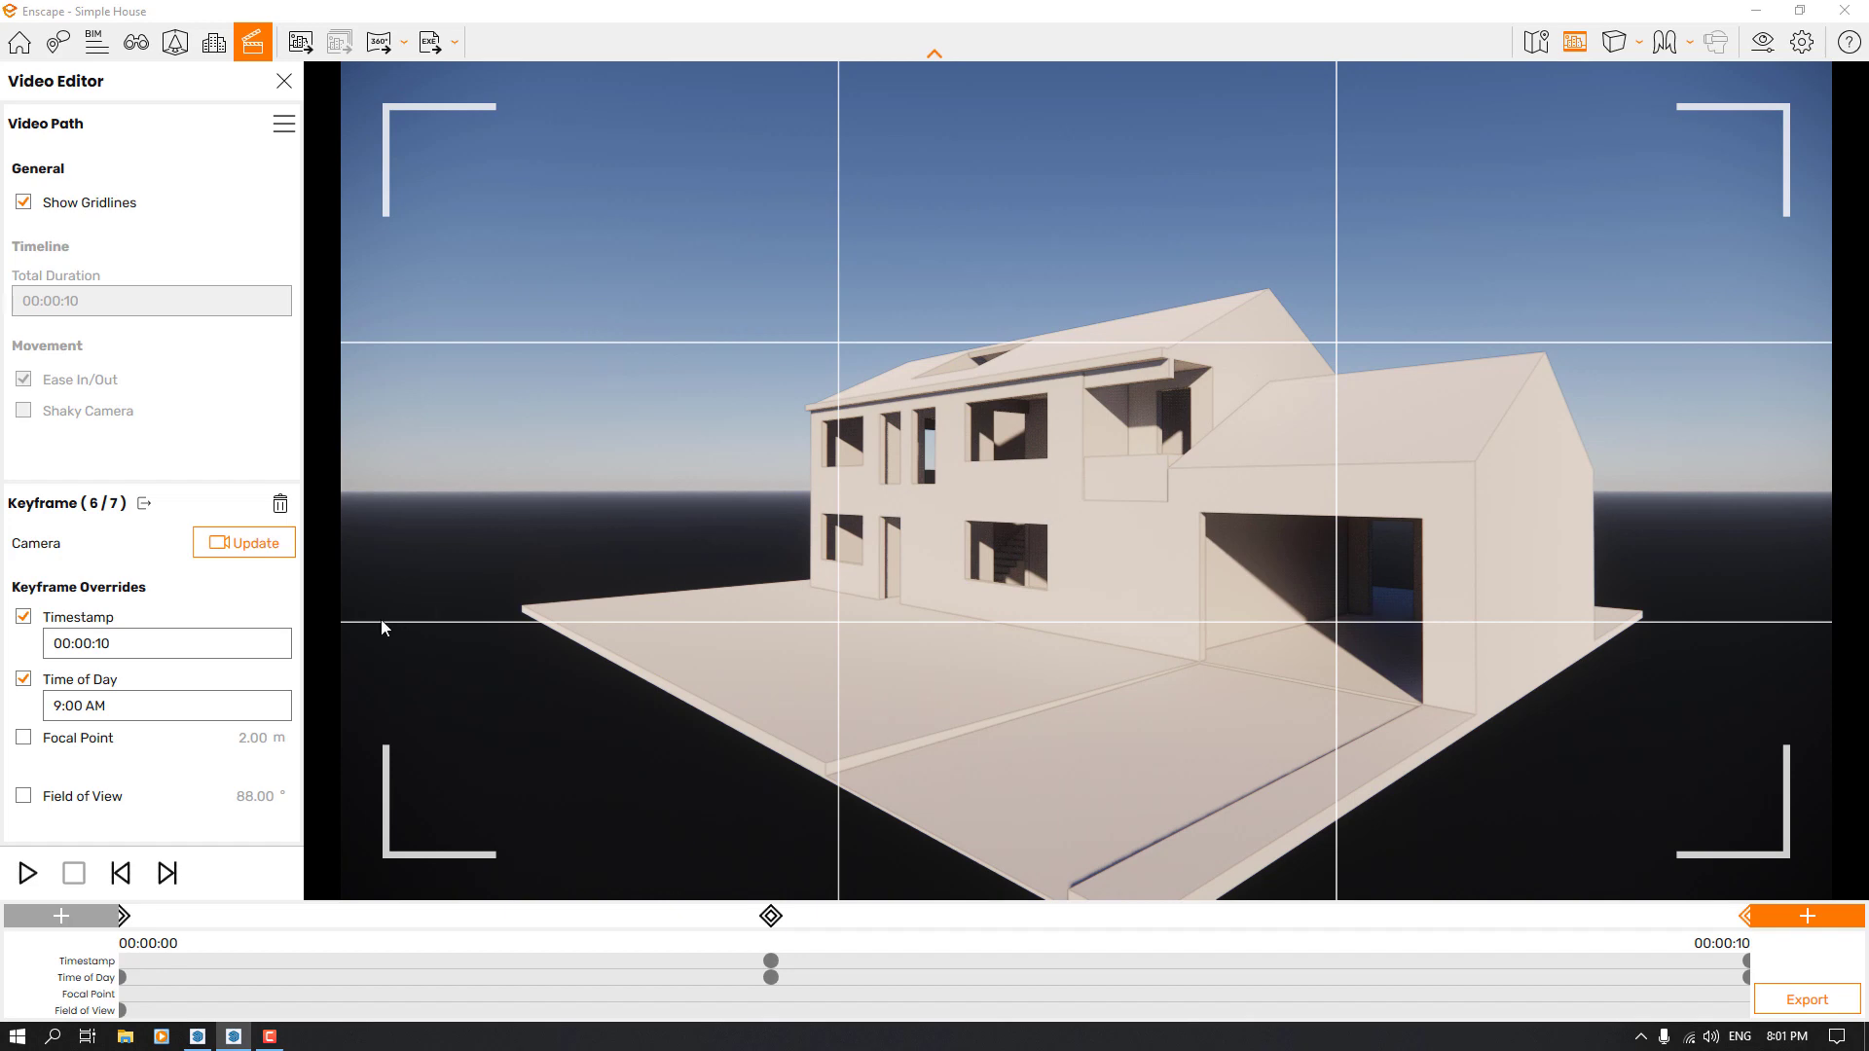
left_click(1799, 913)
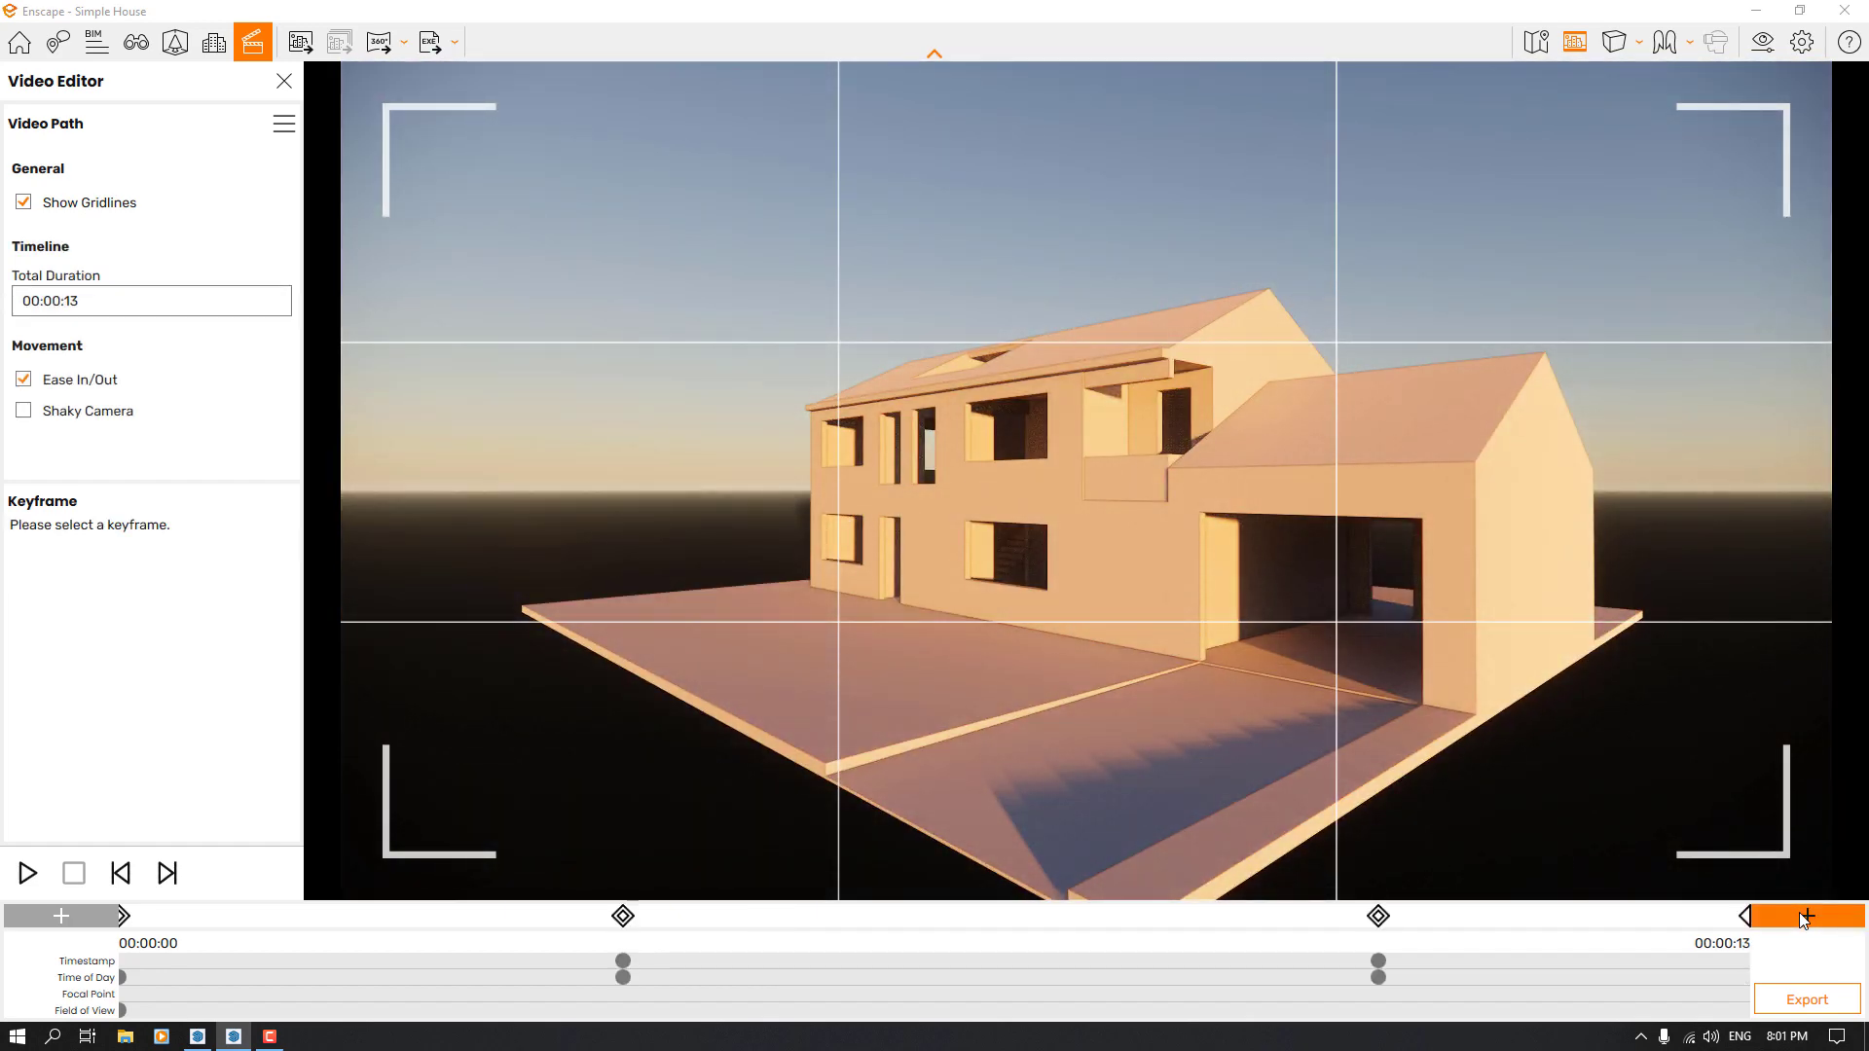
Override the timestamp of the low garage-view keyframe with 00:00:14
left_click(1747, 916)
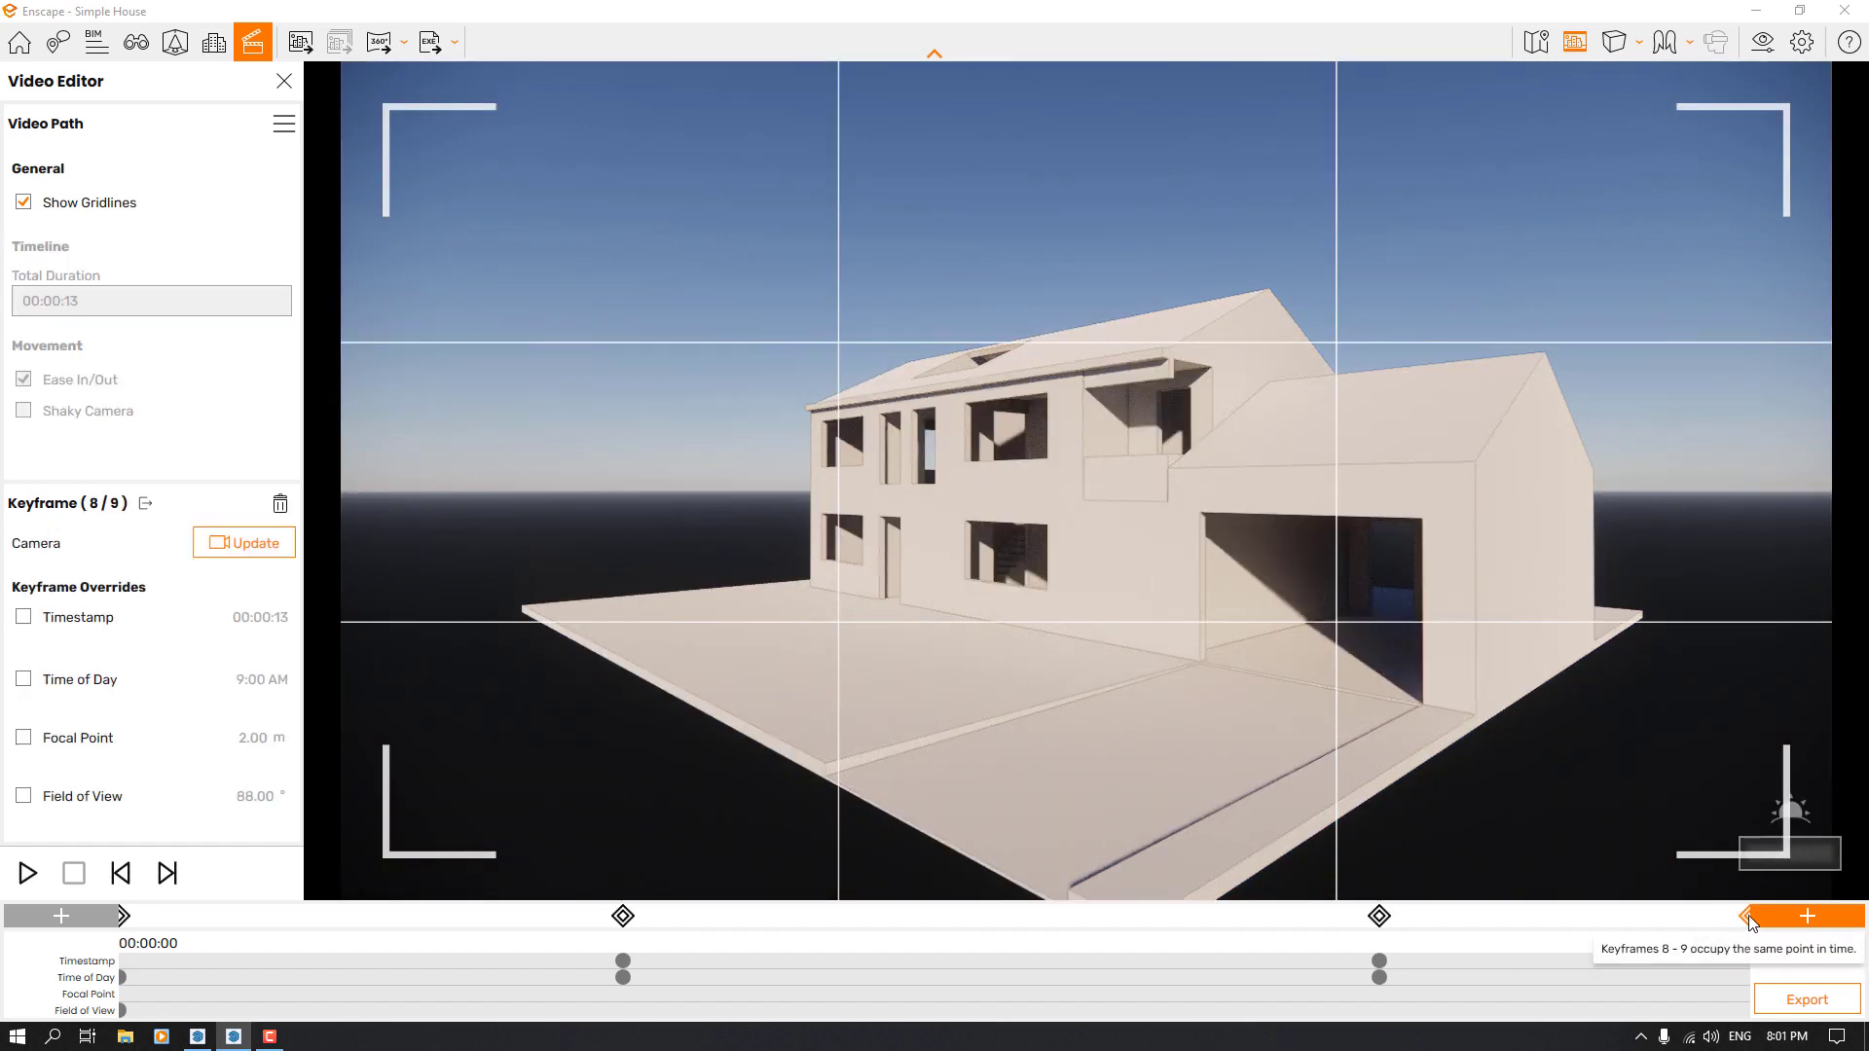
left_click(46, 619)
left_click(78, 644)
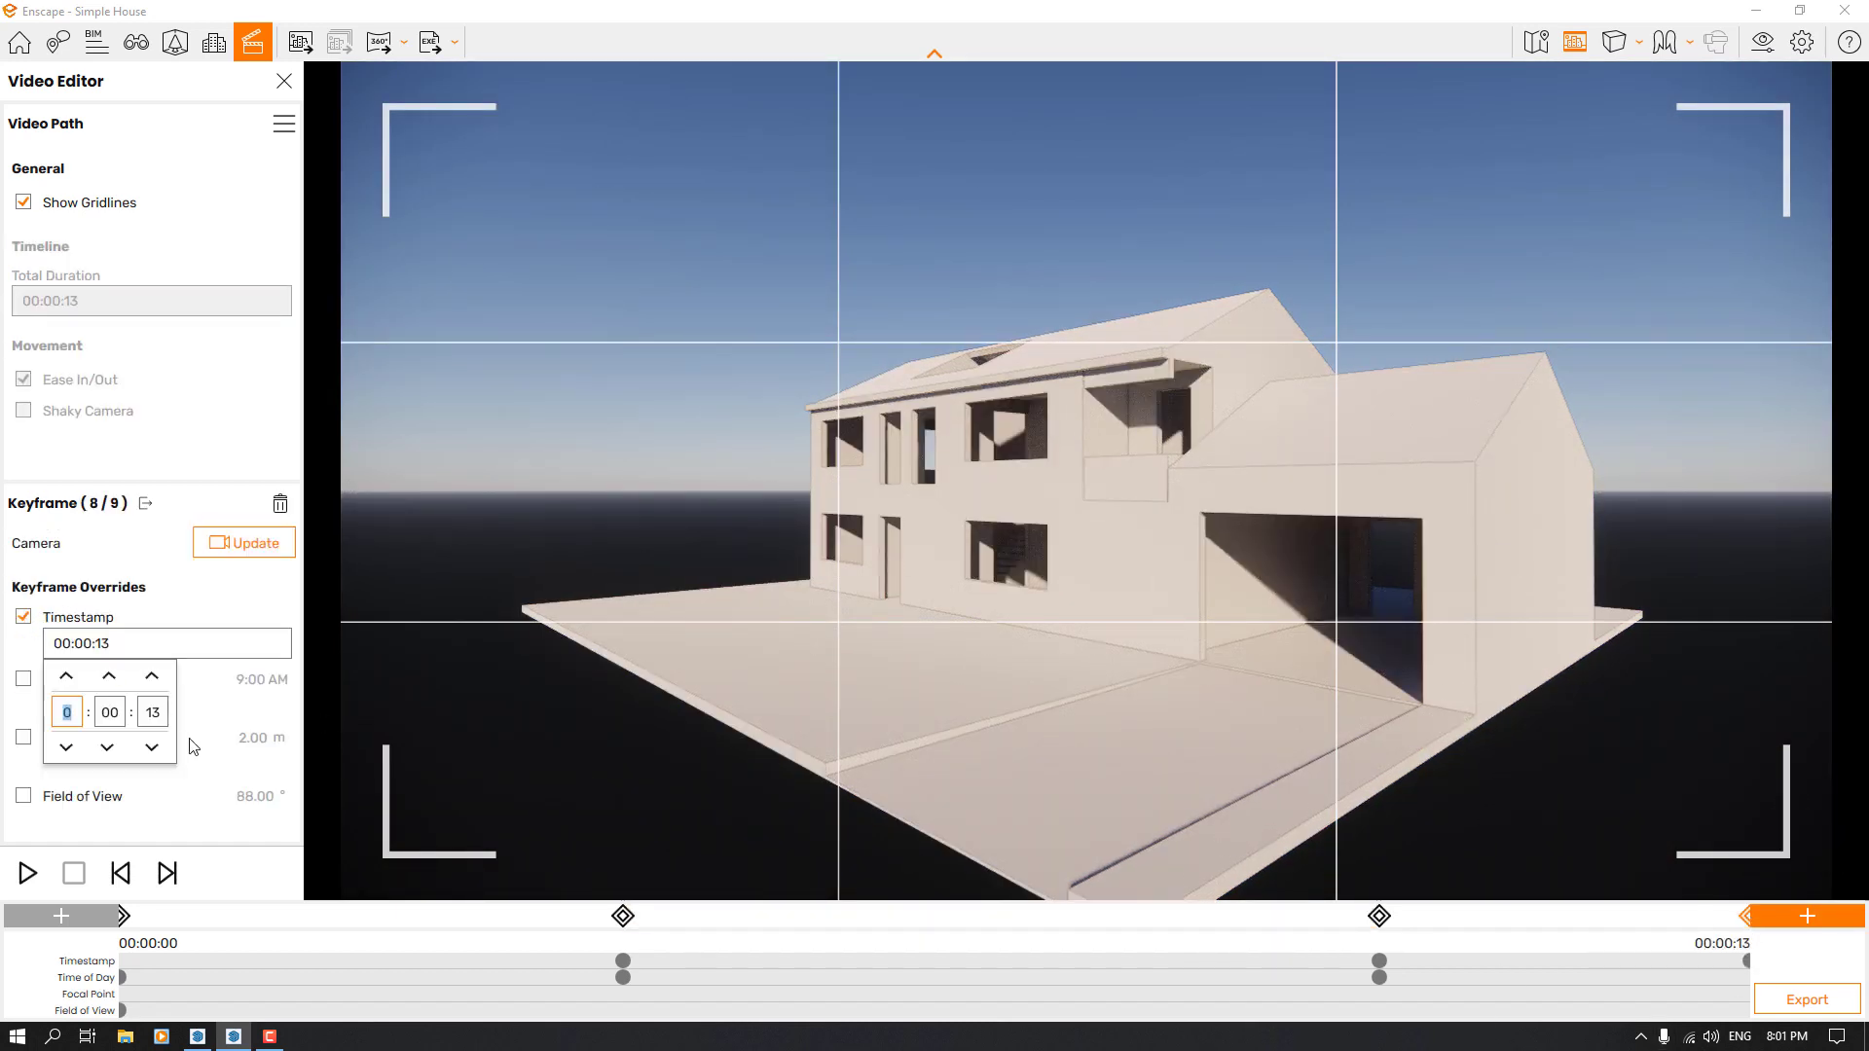
key("Tab")
key("Tab")
type("13")
key("Return")
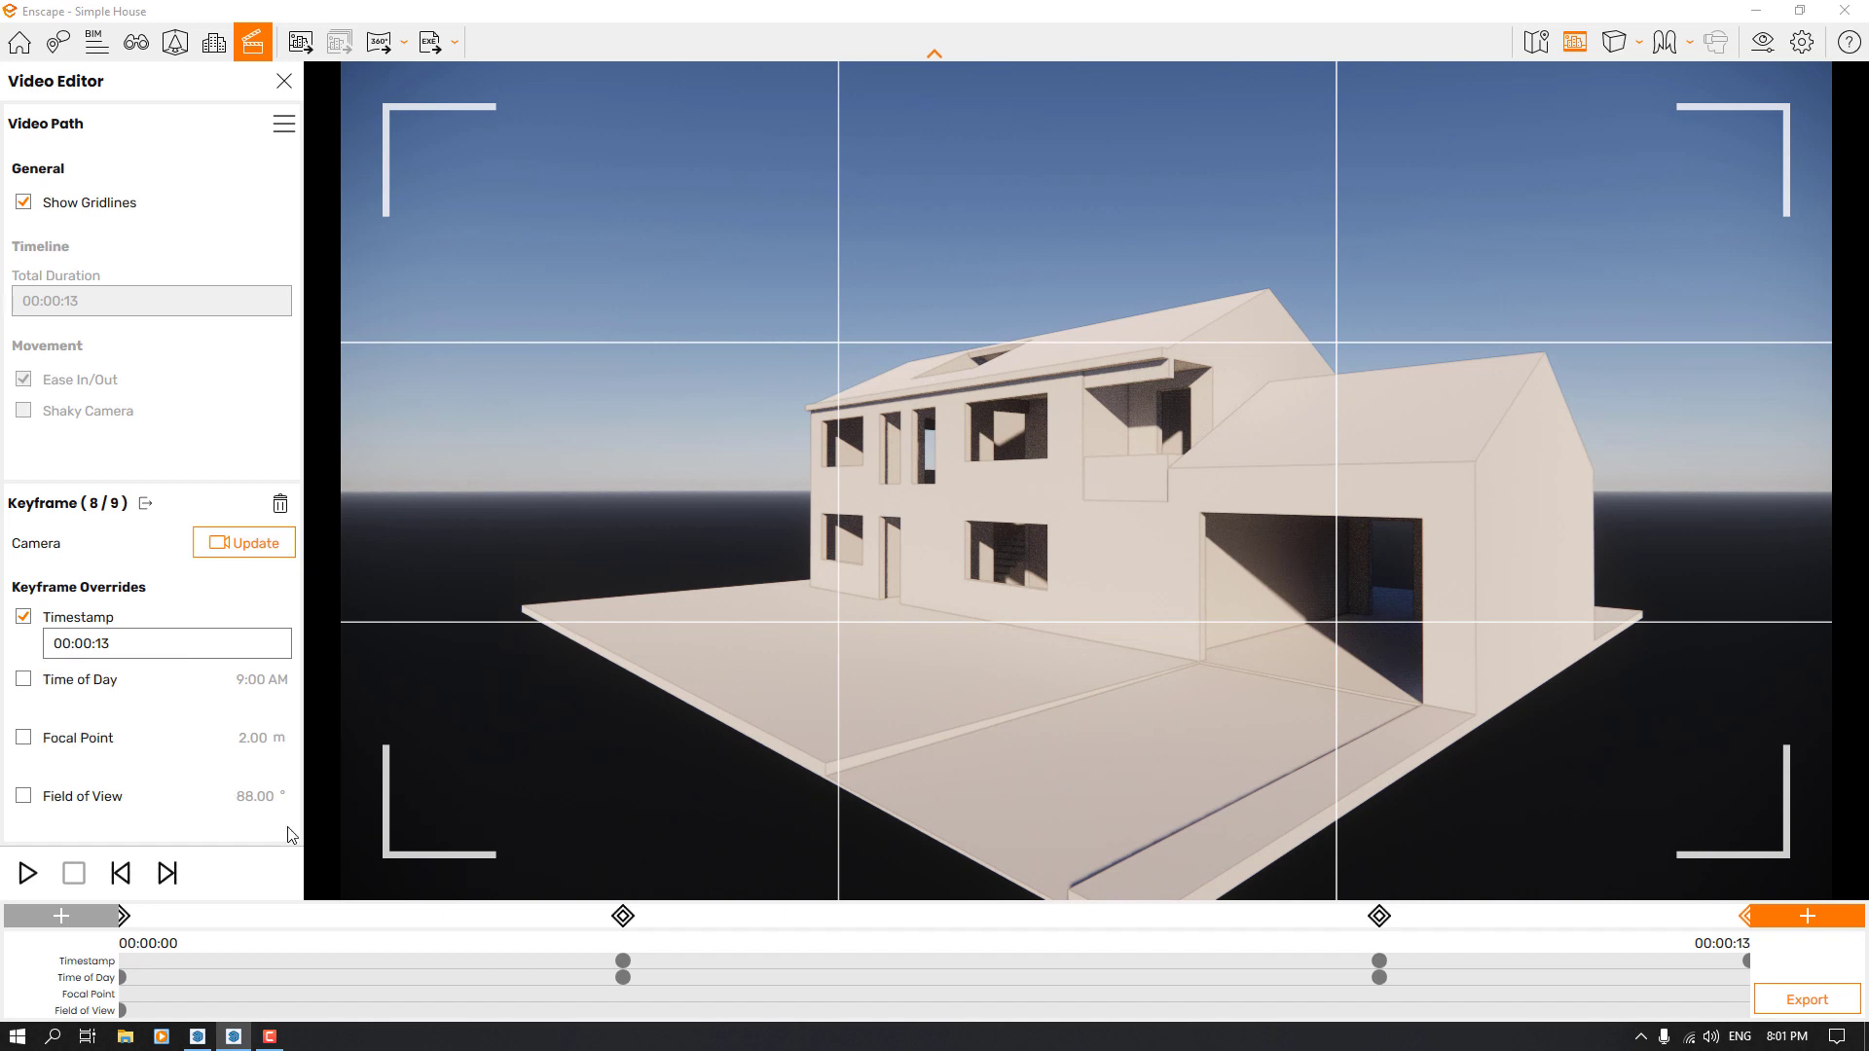
Override the low garage-view keyframe's time of day with 10:00 AM and update its camera
left_click(24, 686)
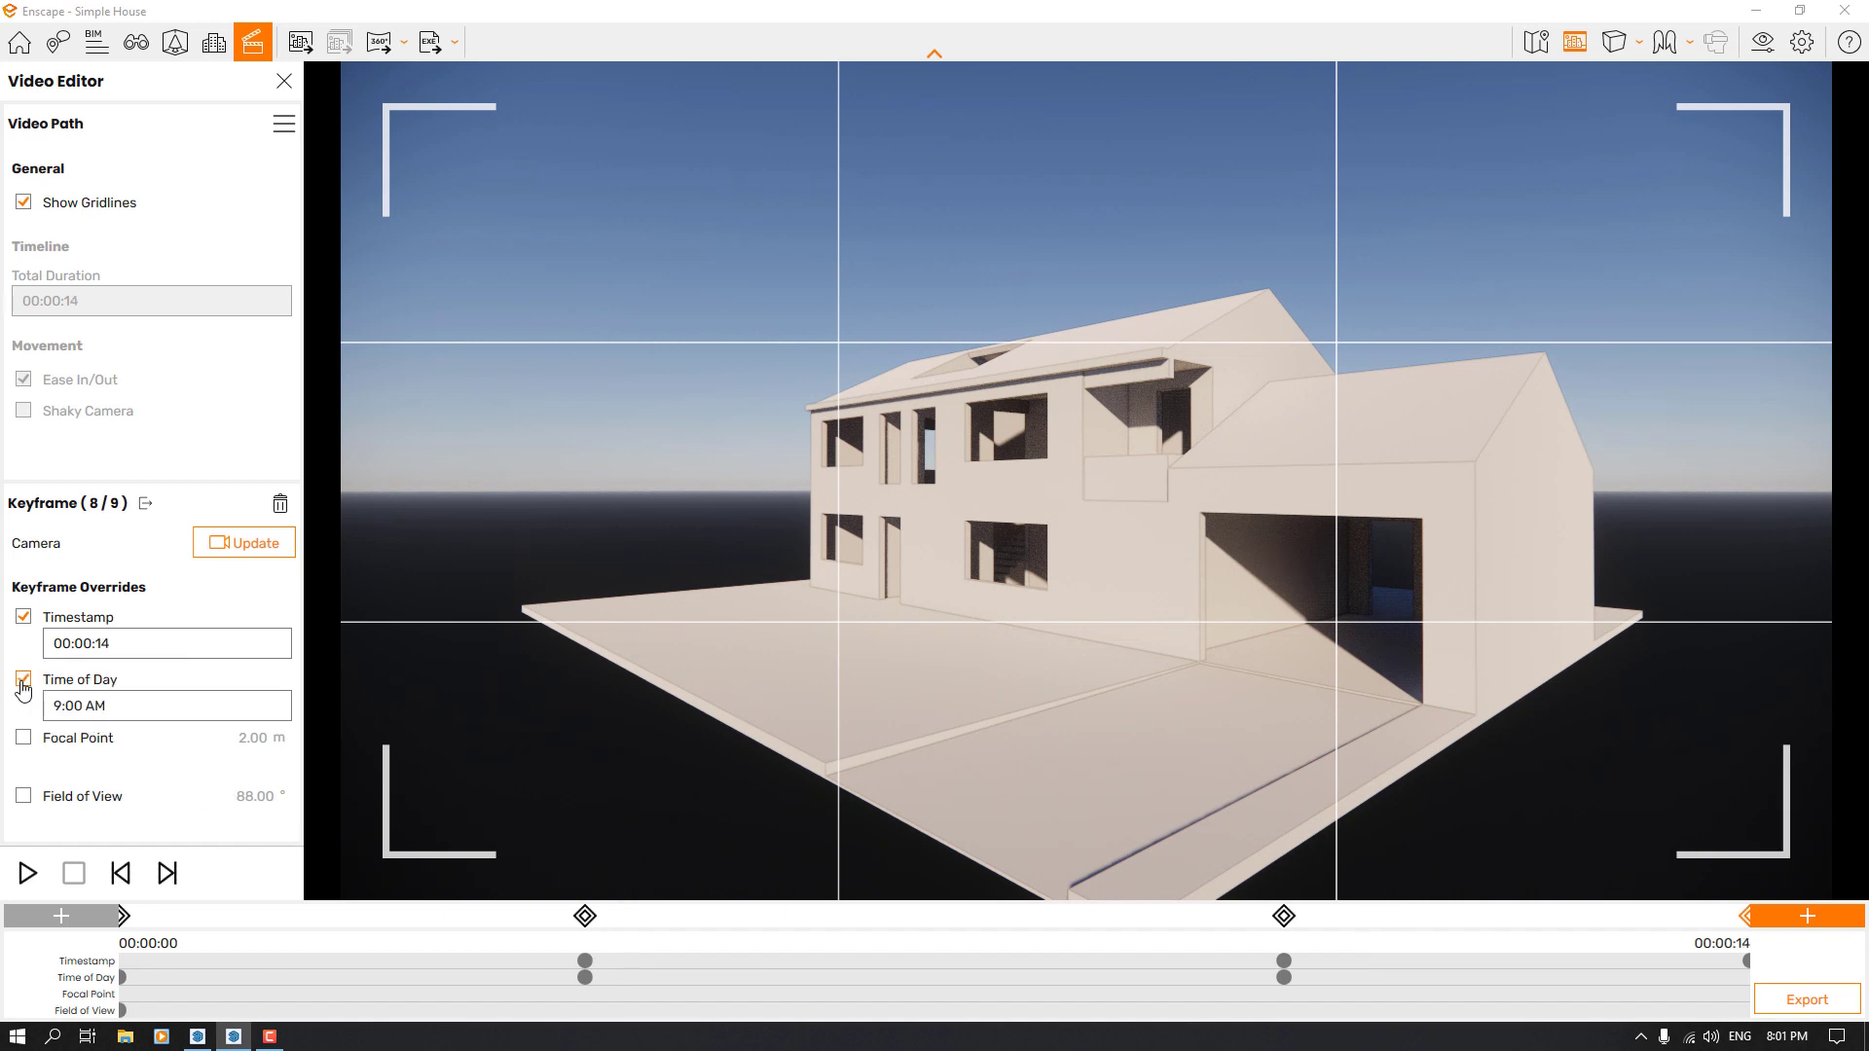
left_click(68, 708)
left_click(66, 738)
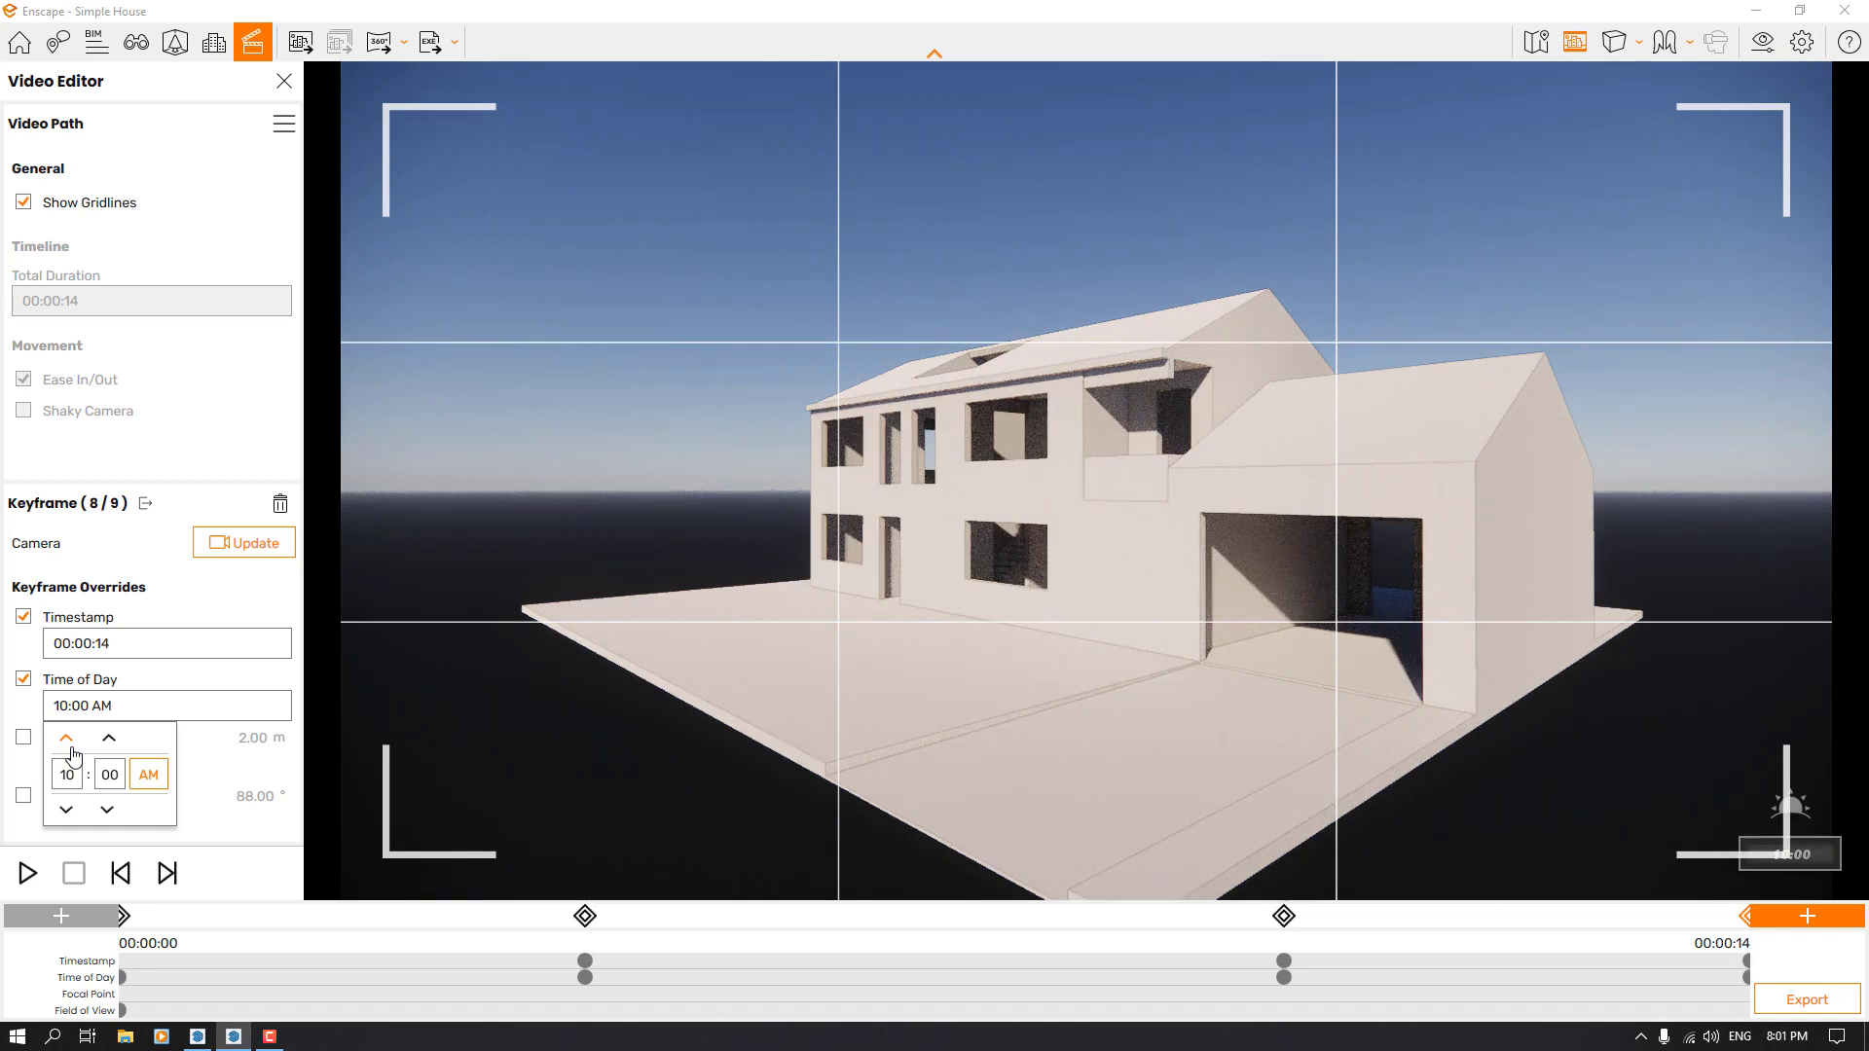
left_click(216, 609)
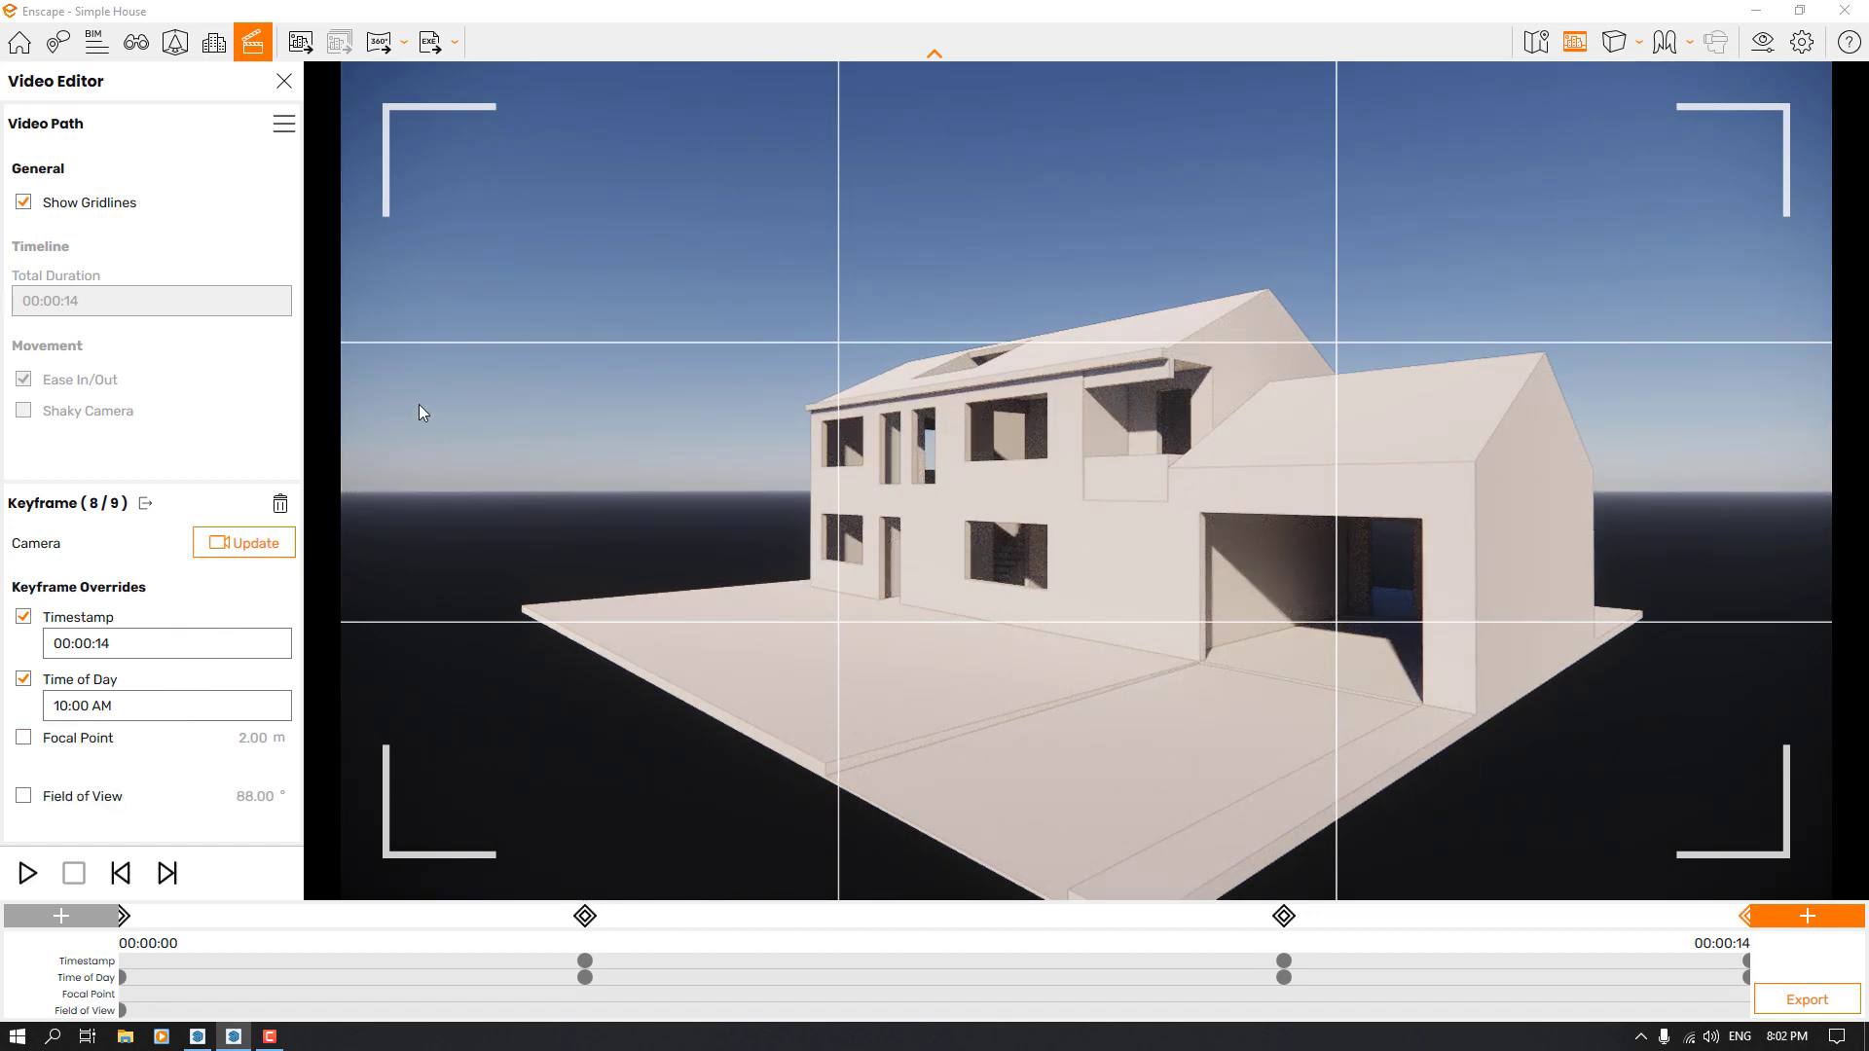
left_click(240, 542)
Add another keyframe at the end of the path from the same view and reselect the 00:00:14 keyframe, leaving its focal point without an override
left_click(1819, 909)
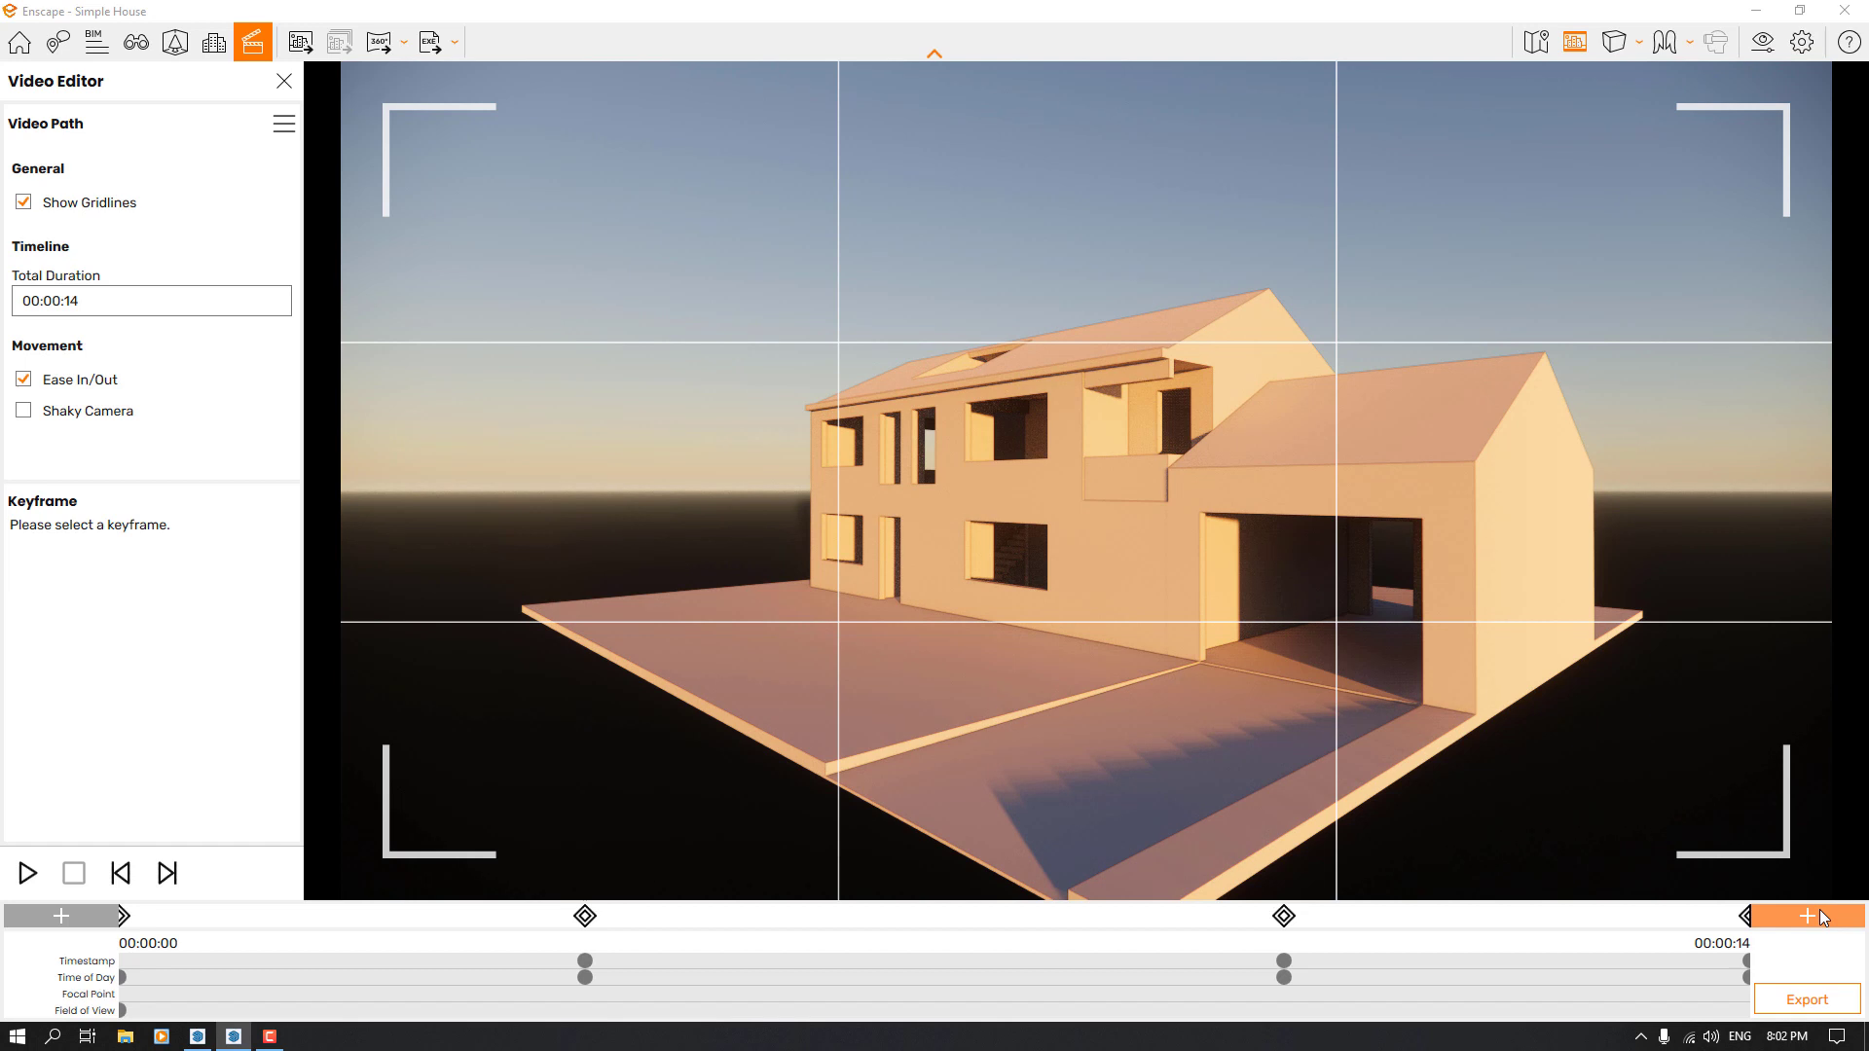
left_click(1742, 915)
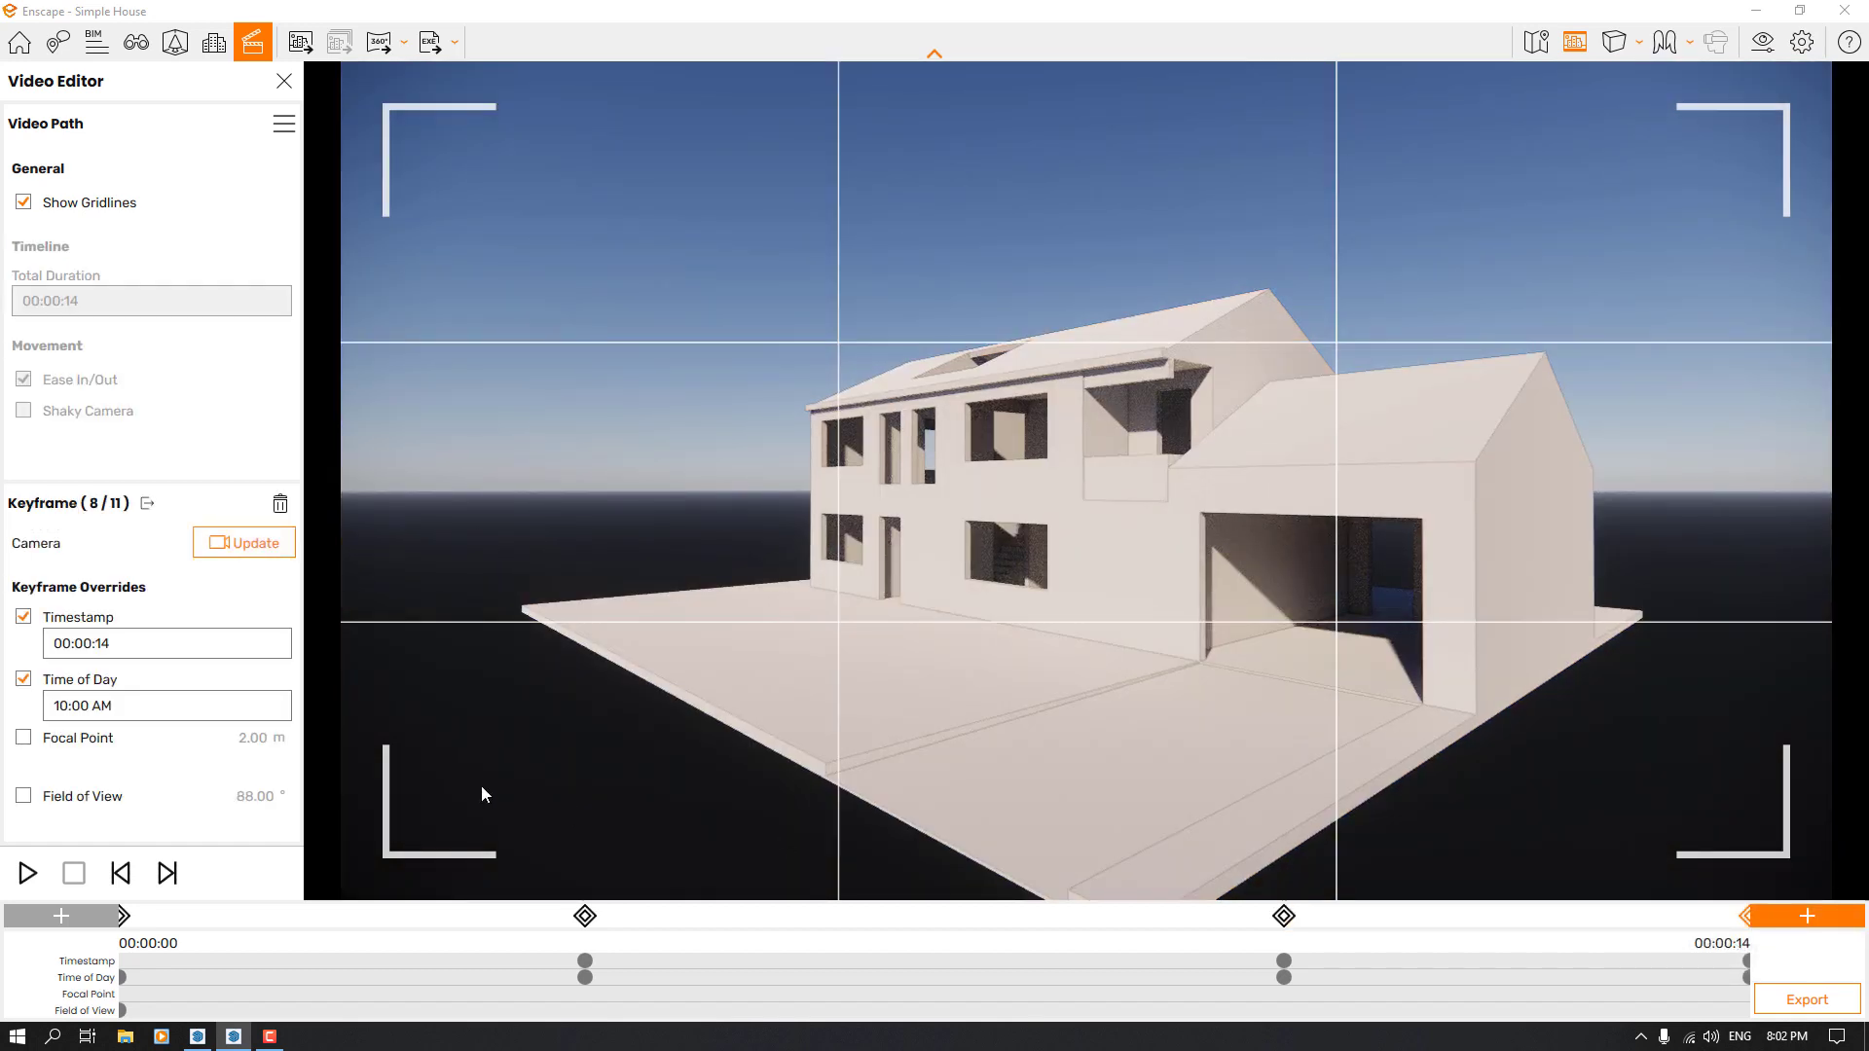
left_click(25, 739)
left_click(23, 738)
Override the field of view of the 00:00:14 keyframe with 50°
left_click(23, 796)
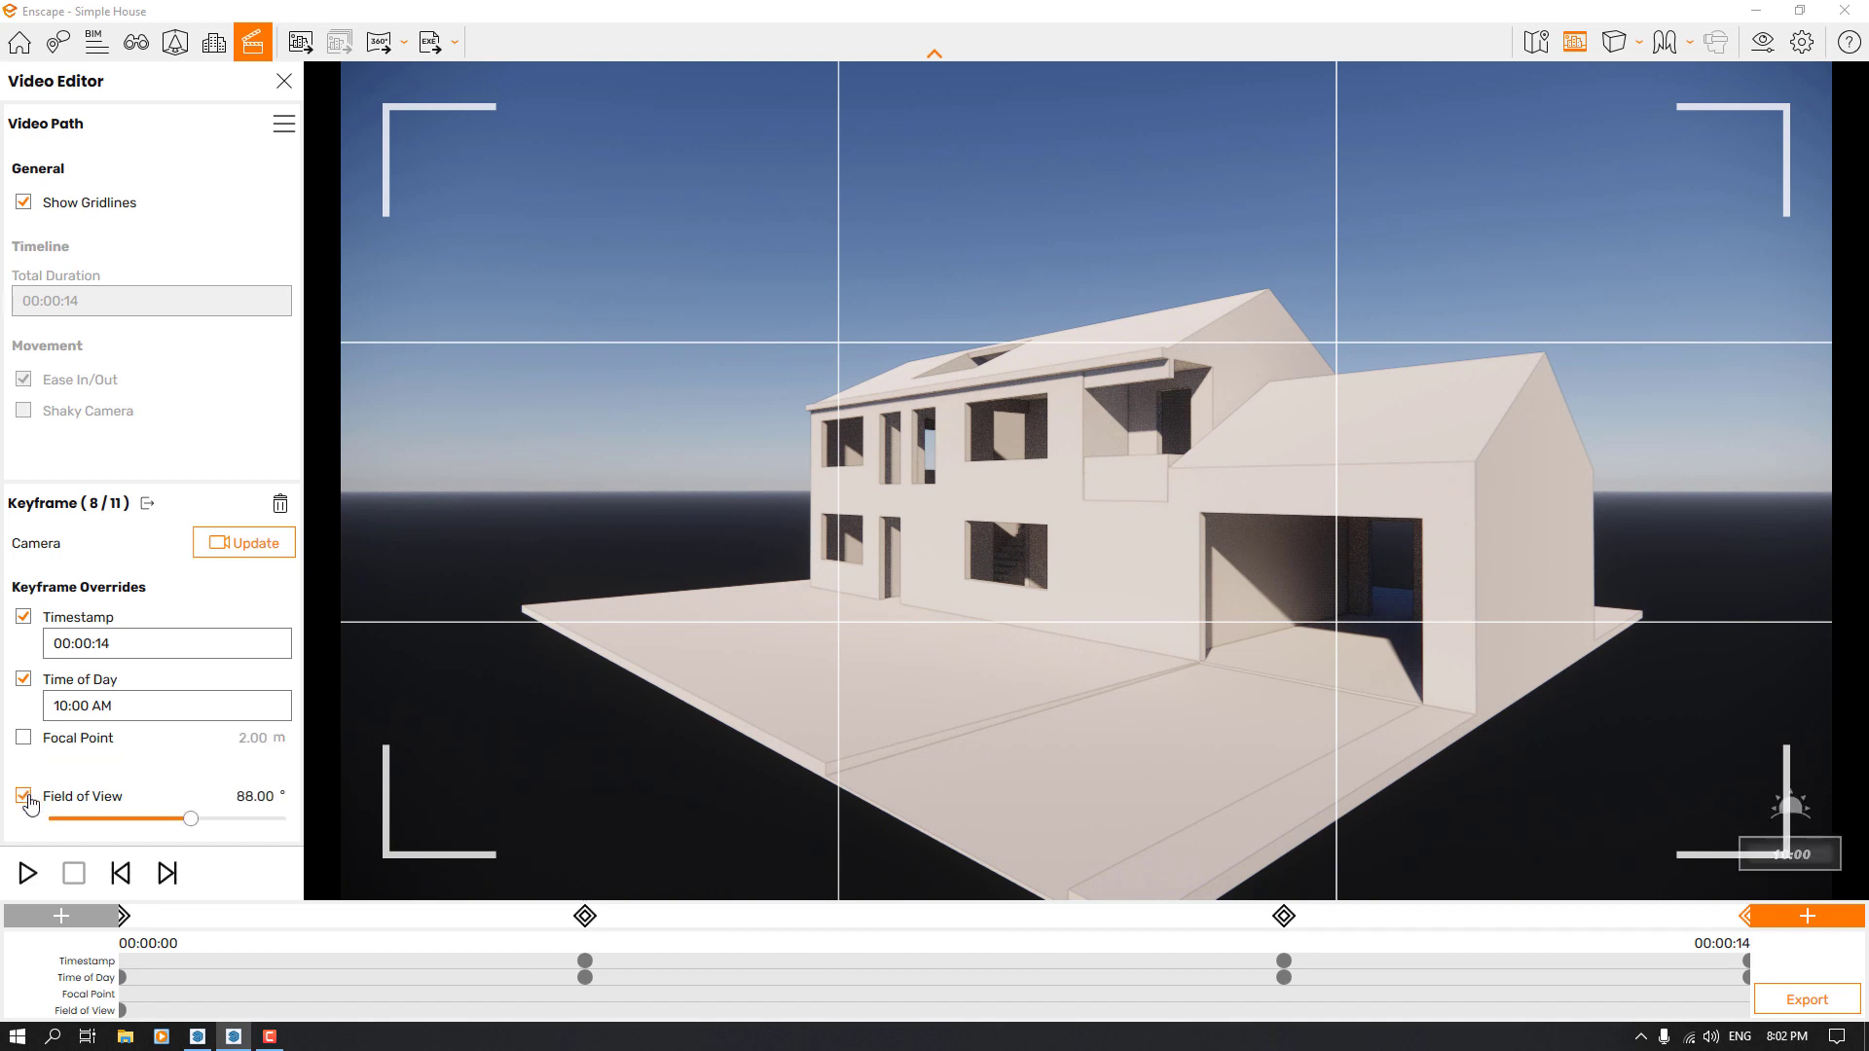
left_click_drag(196, 820, 126, 820)
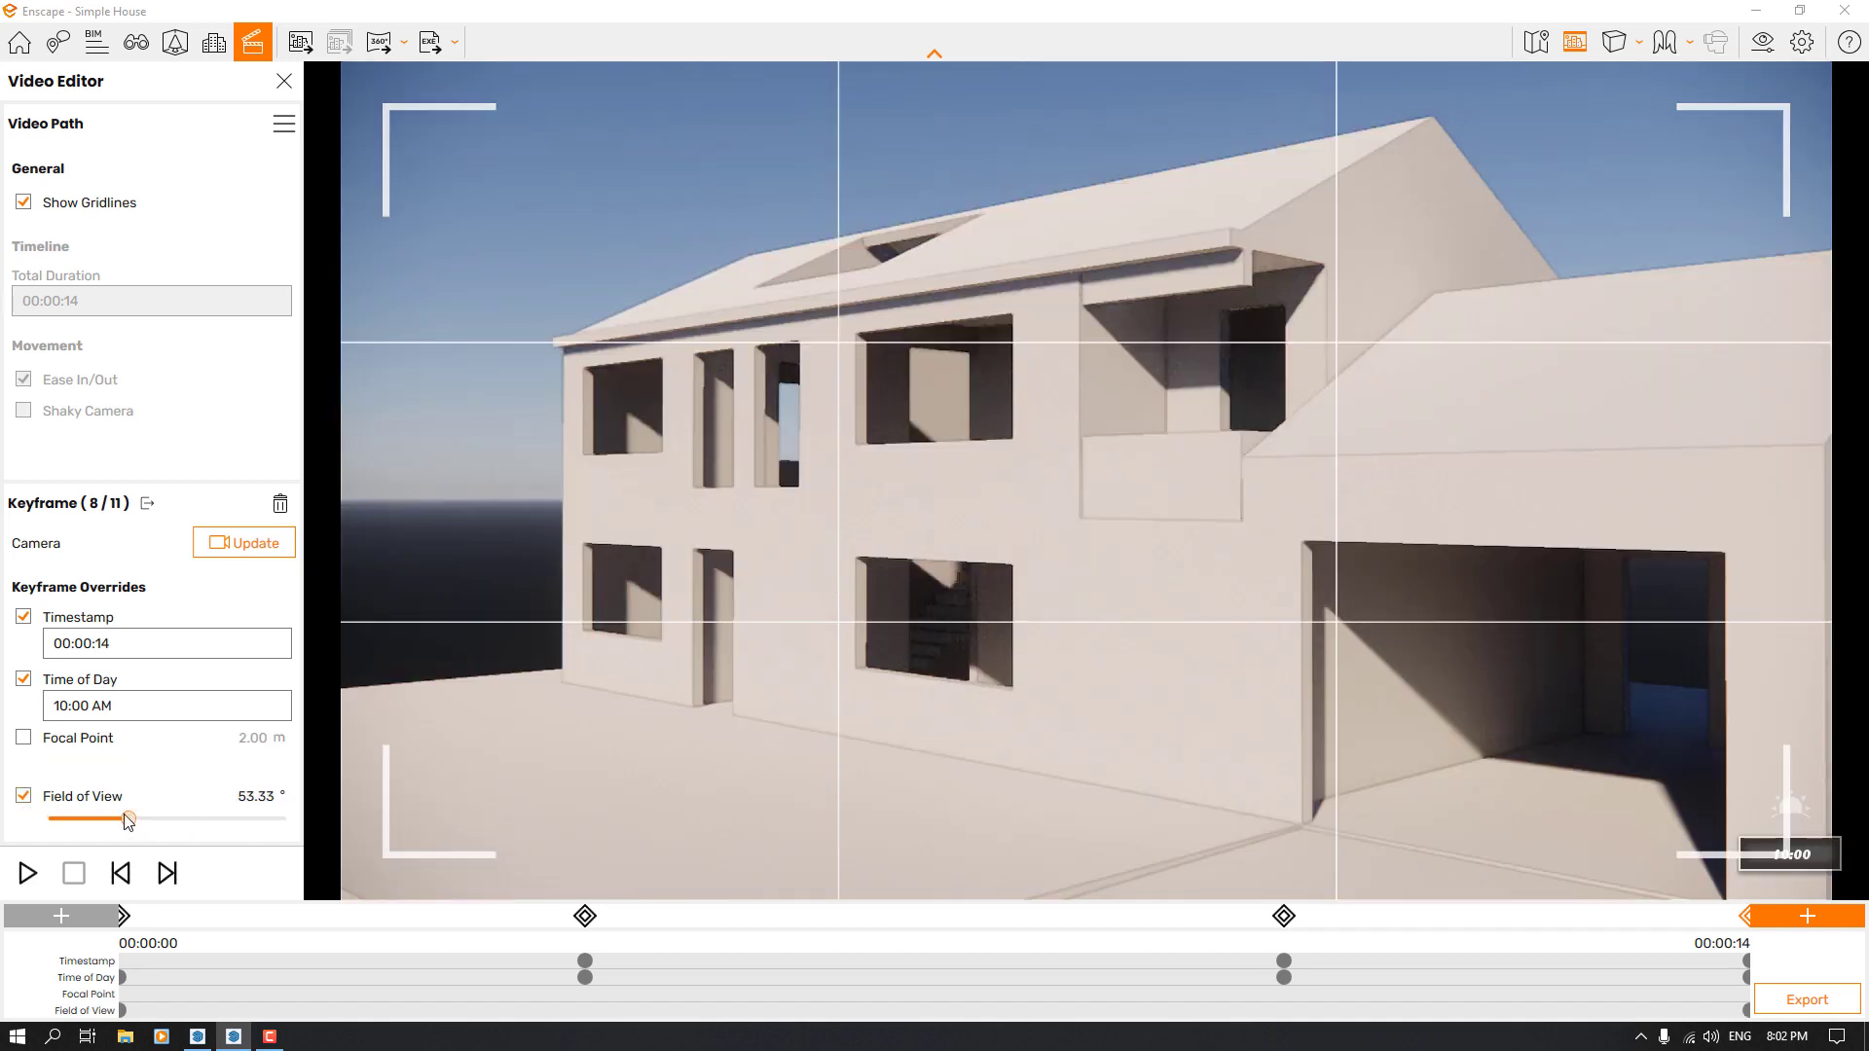
left_click_drag(128, 820, 123, 819)
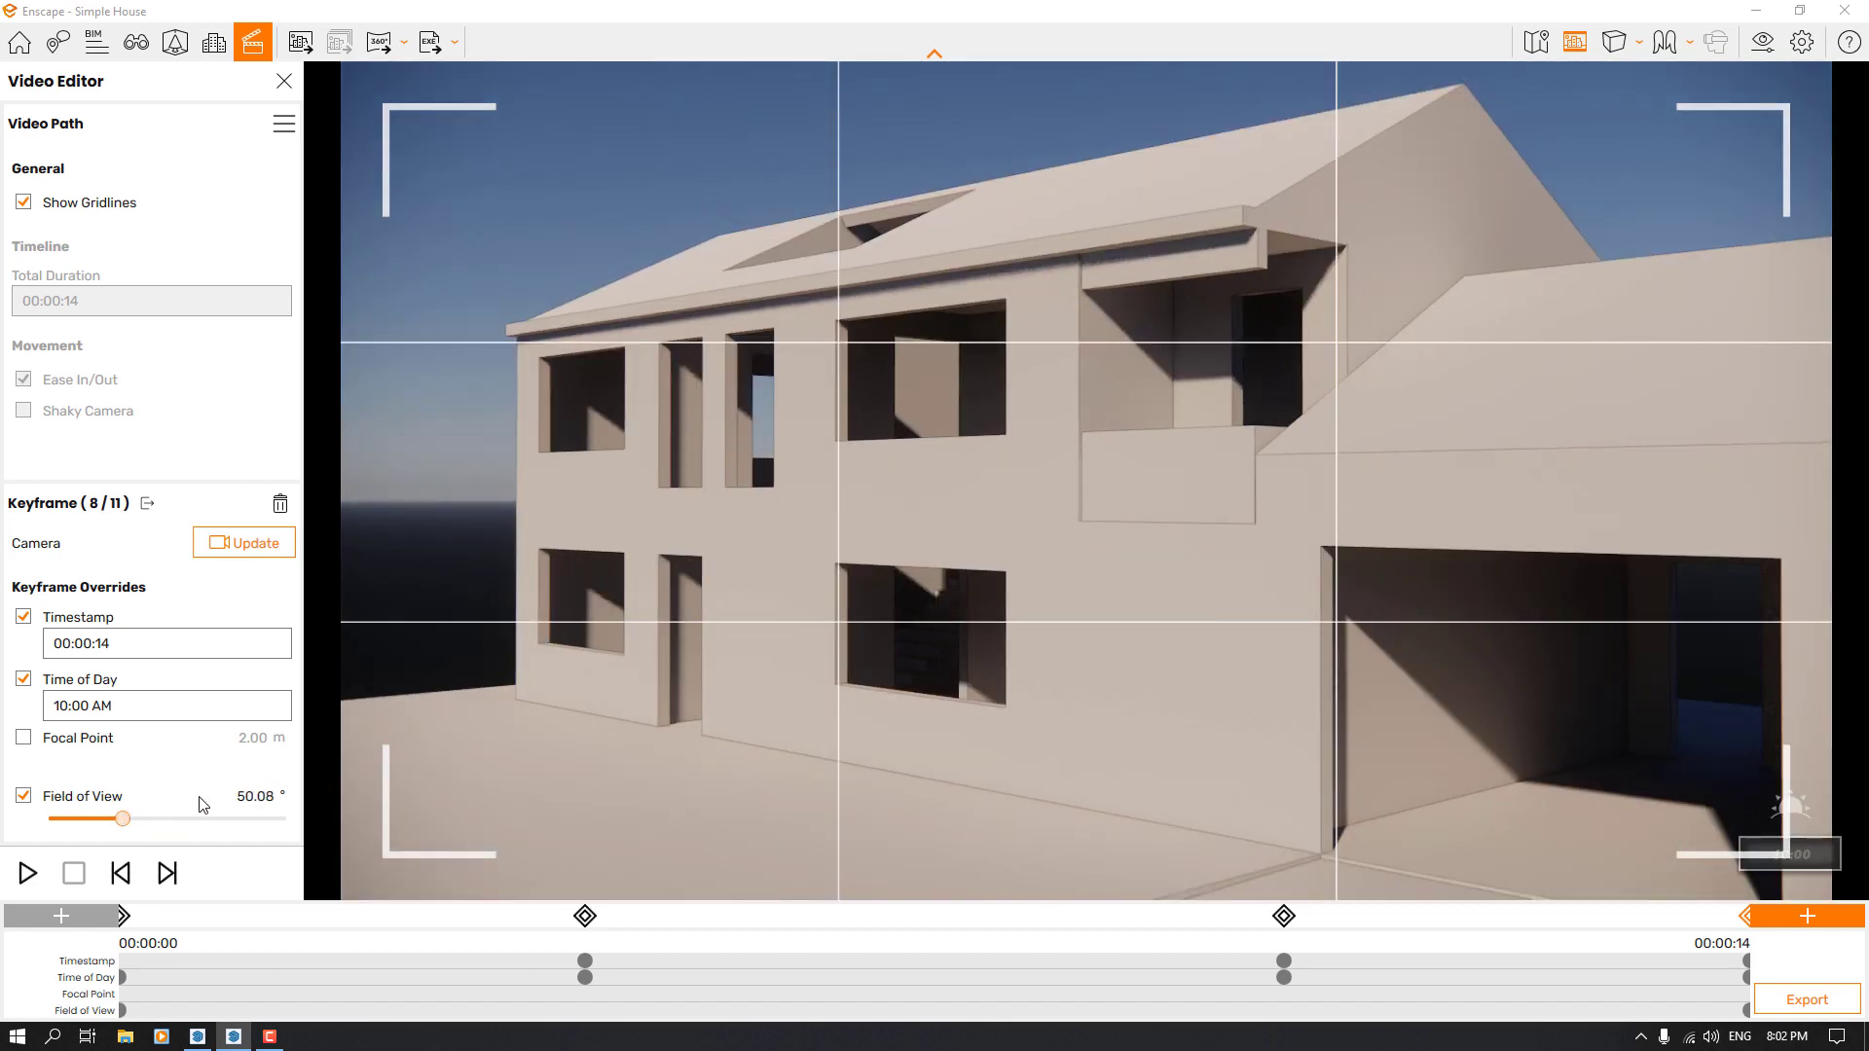
left_click(259, 799)
type("50")
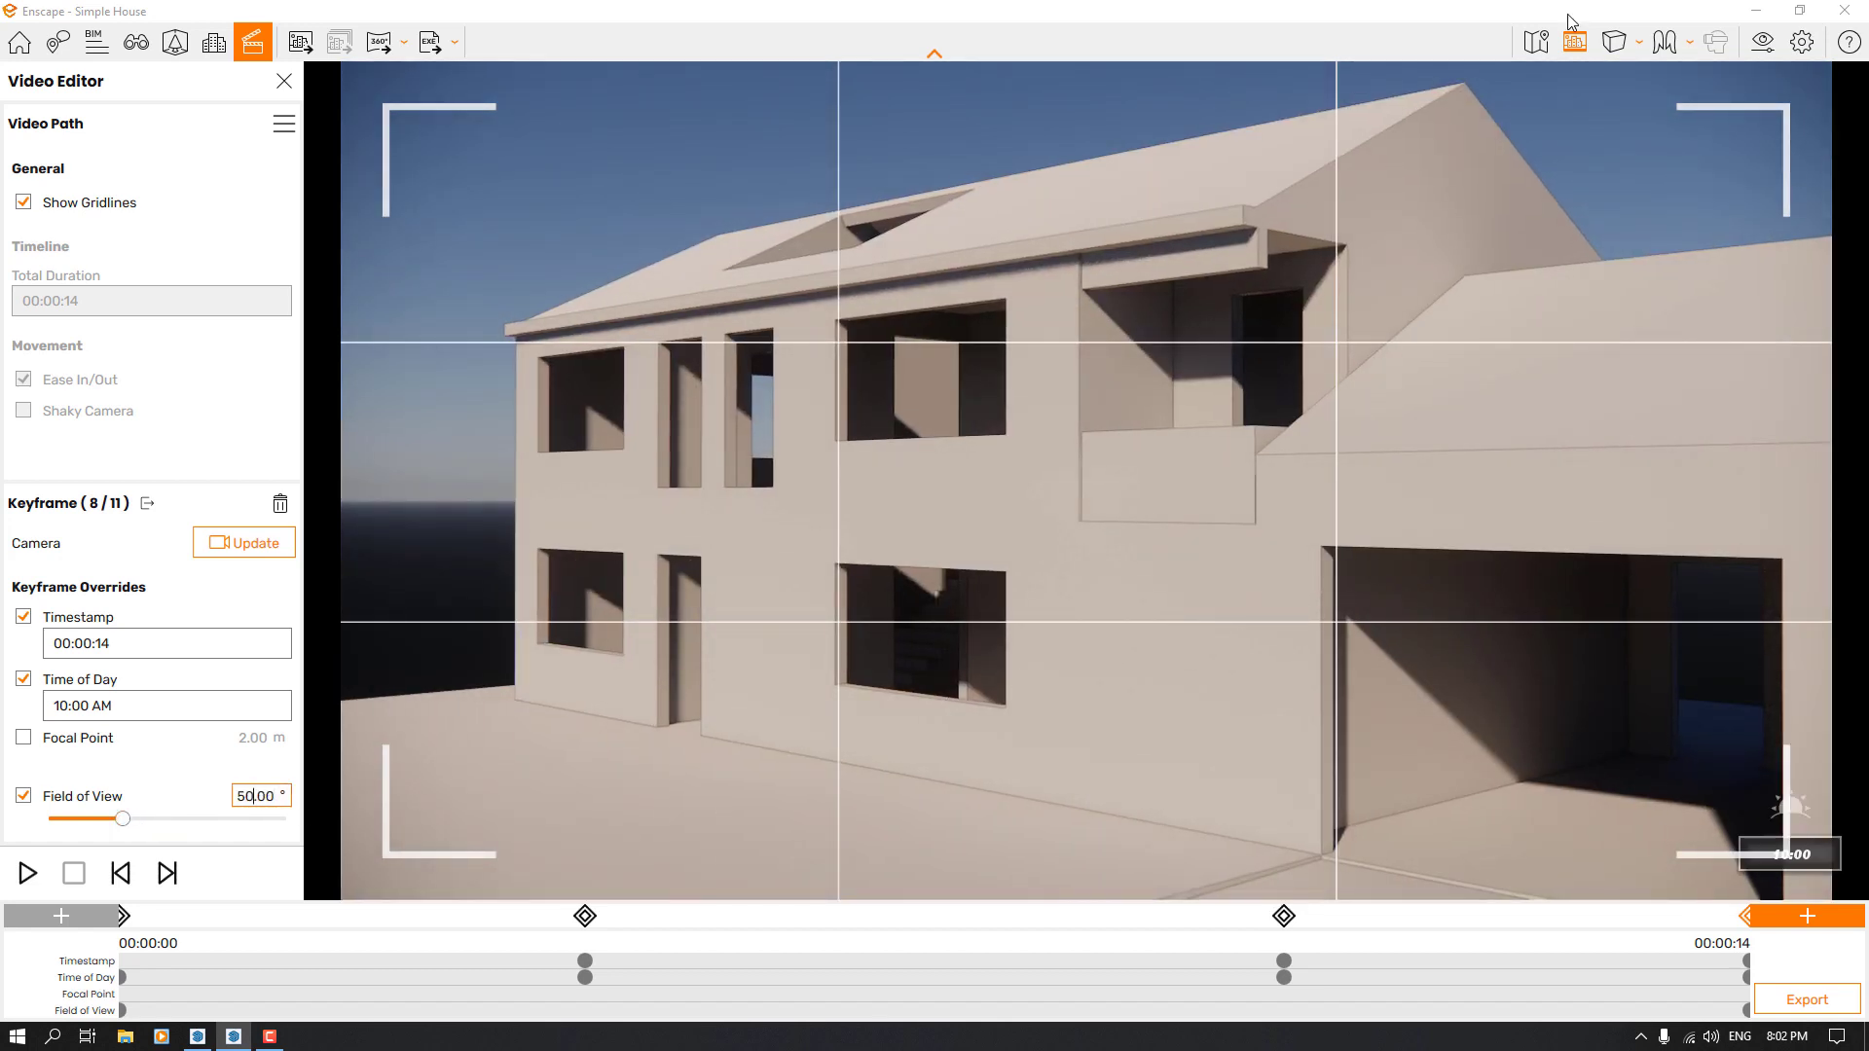
Set the projection mode to Two-Point
left_click(1613, 43)
left_click(1674, 114)
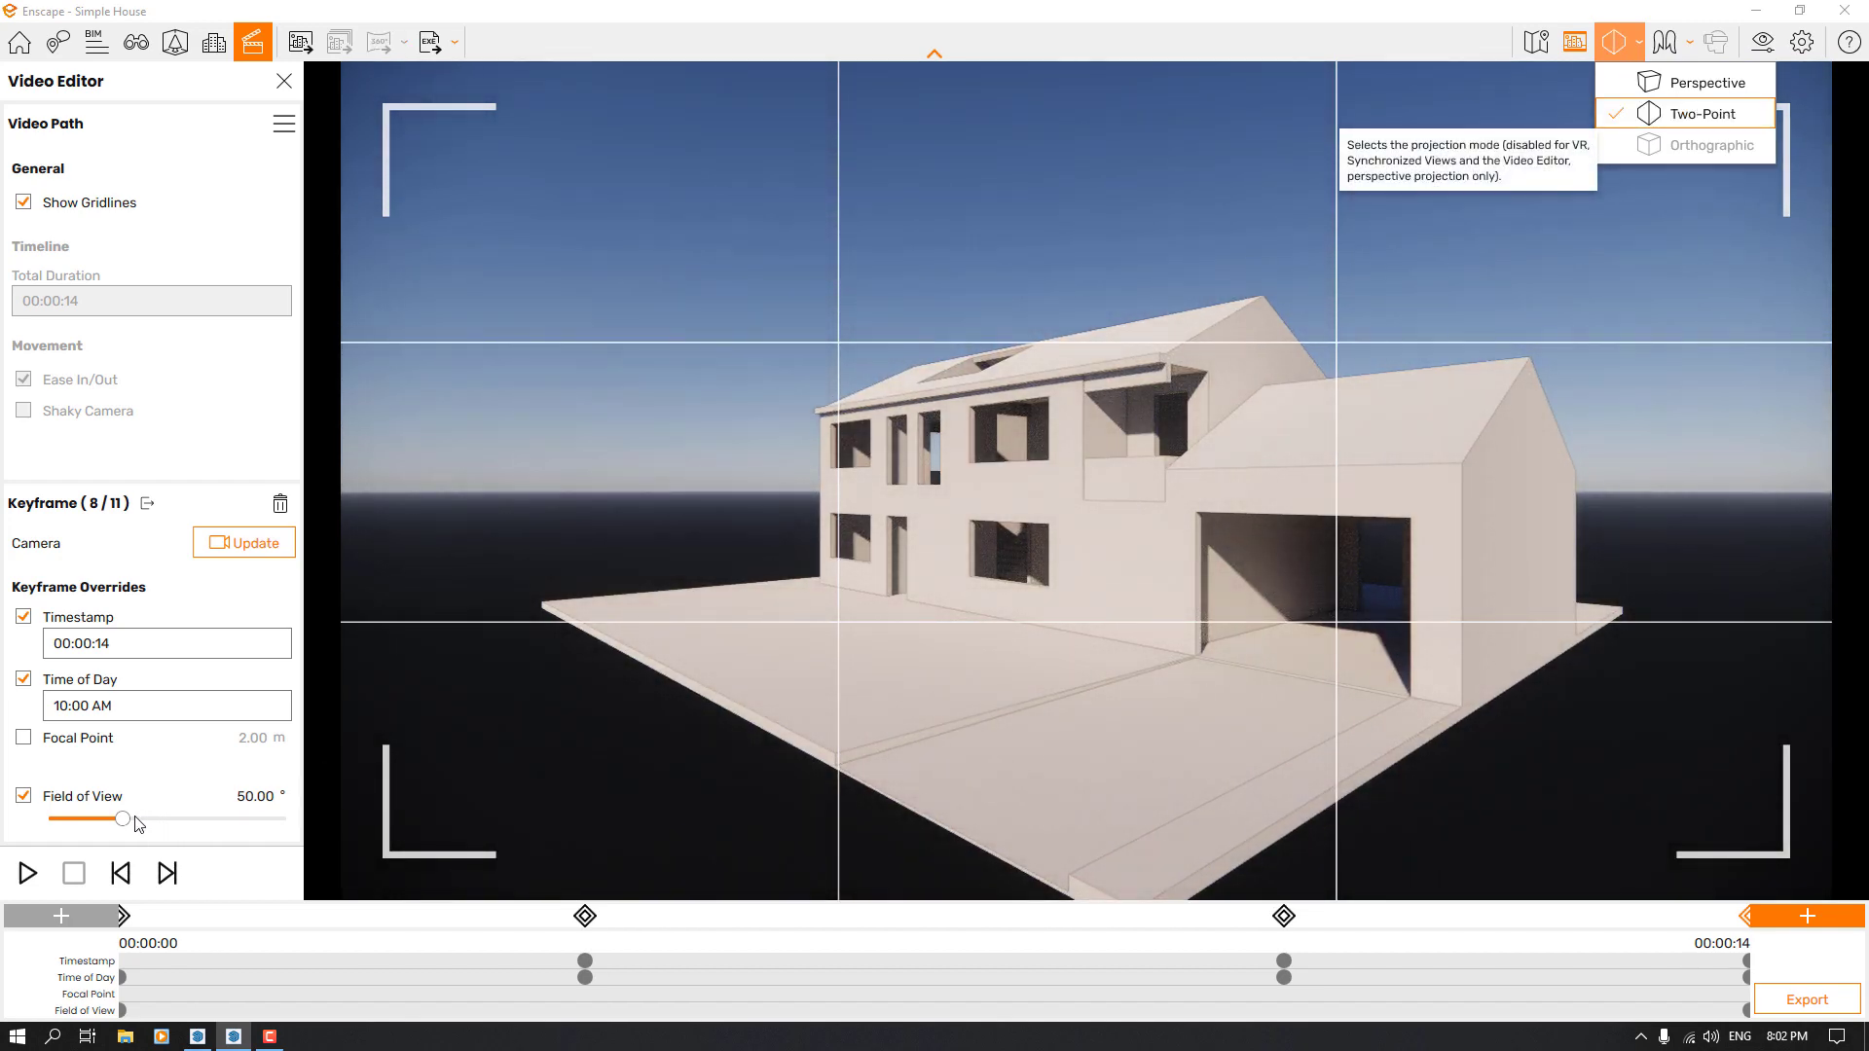
Re-enter a 50° field of view for the 00:00:14 keyframe and update its camera
left_click_drag(121, 820, 115, 823)
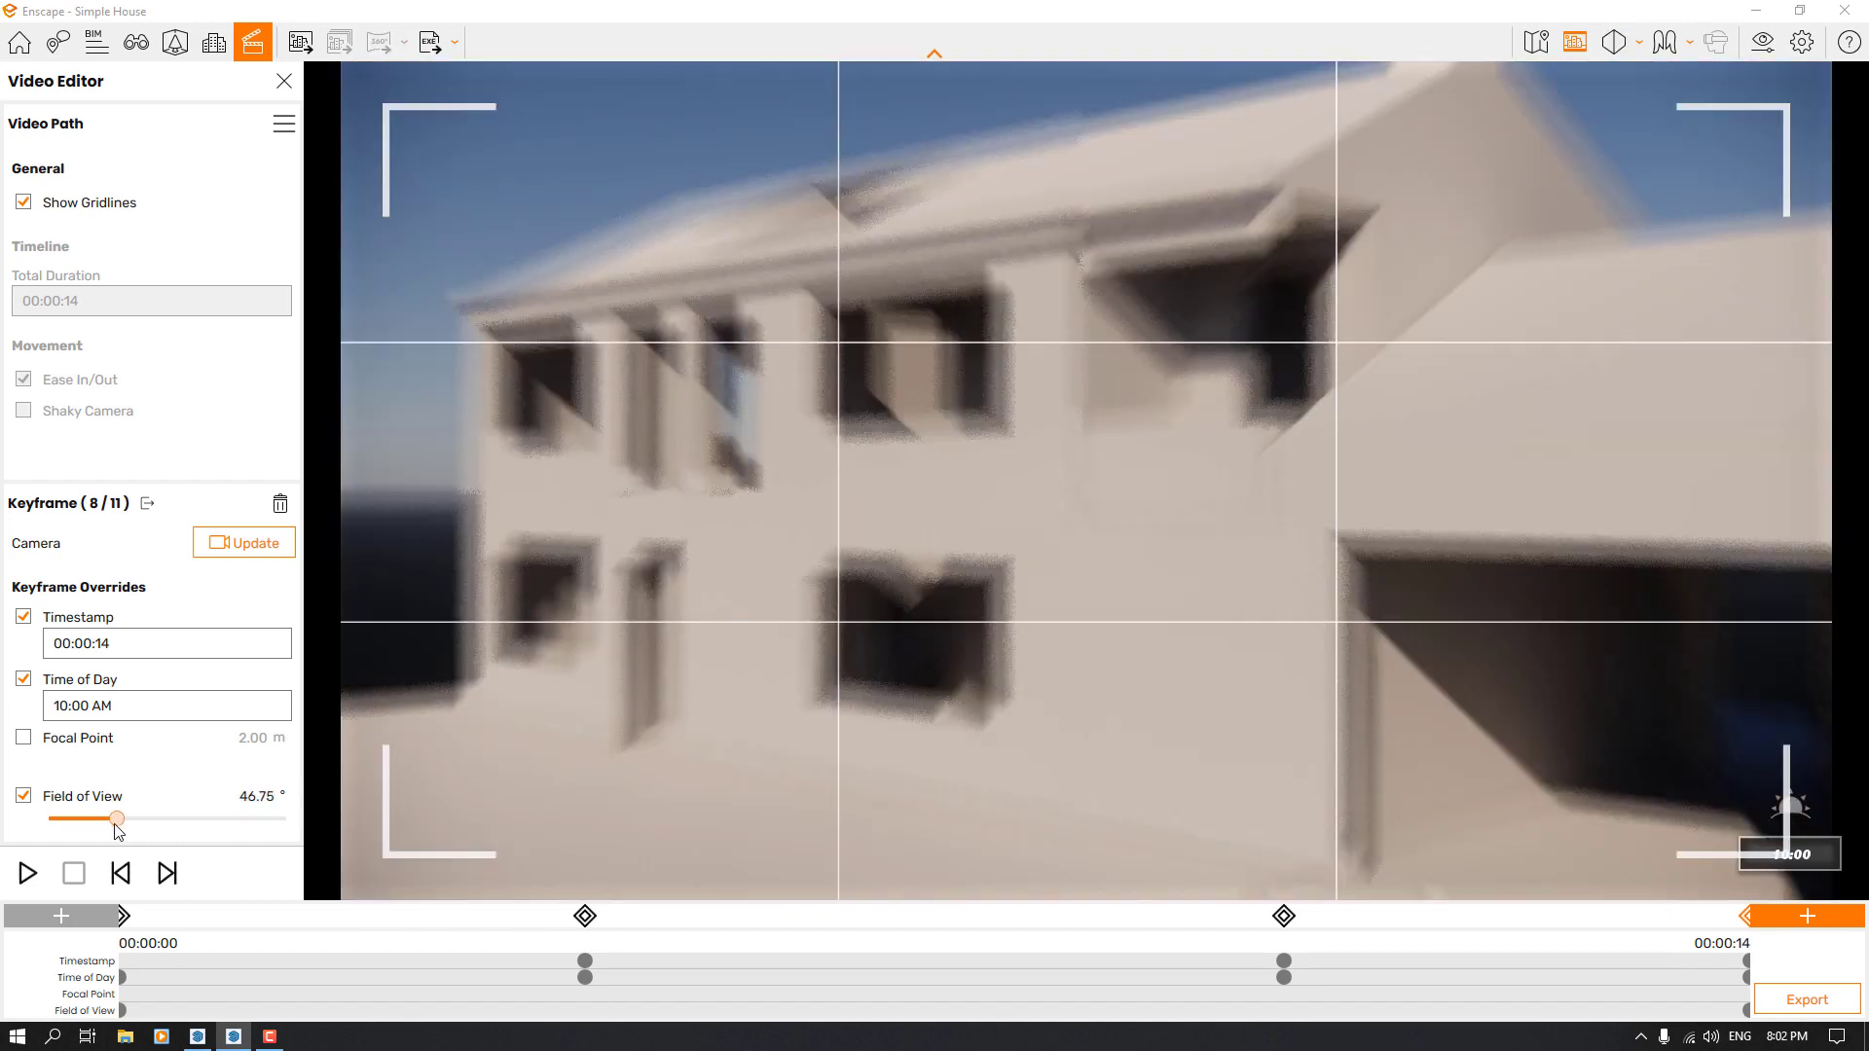
left_click(265, 796)
type("50")
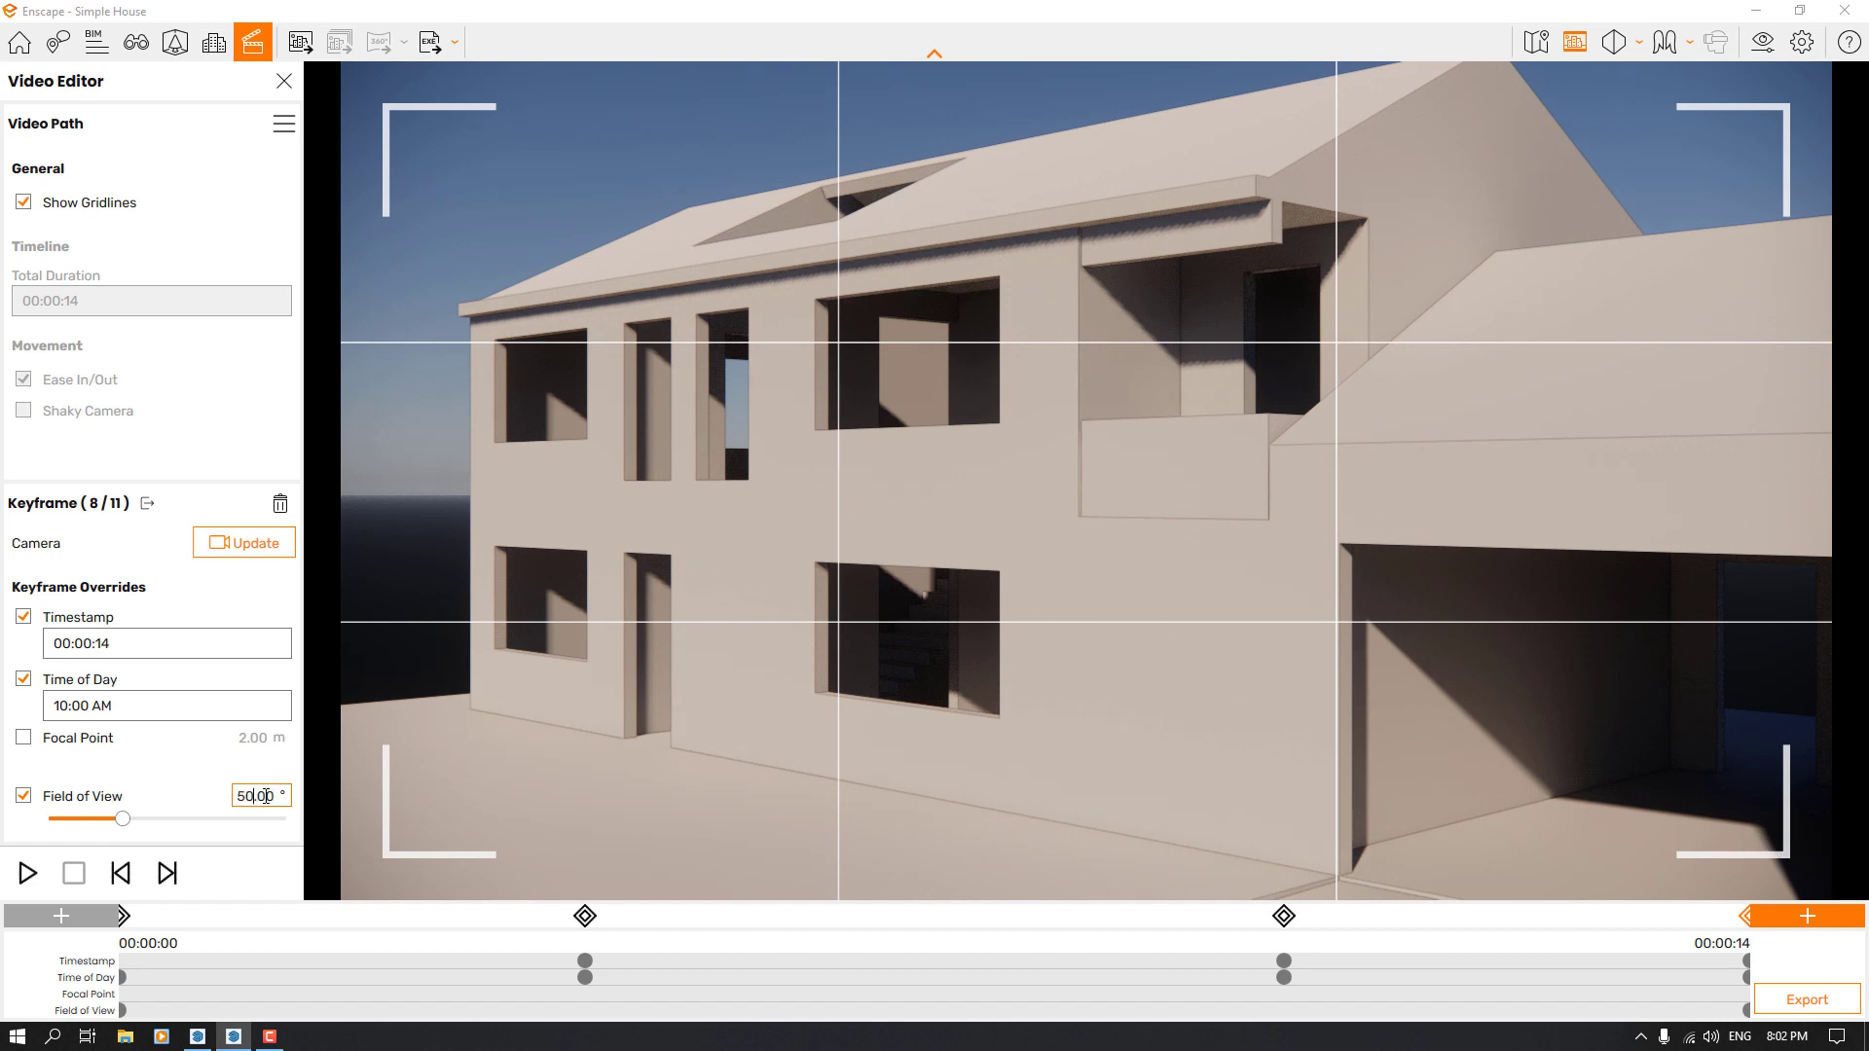
key("Return")
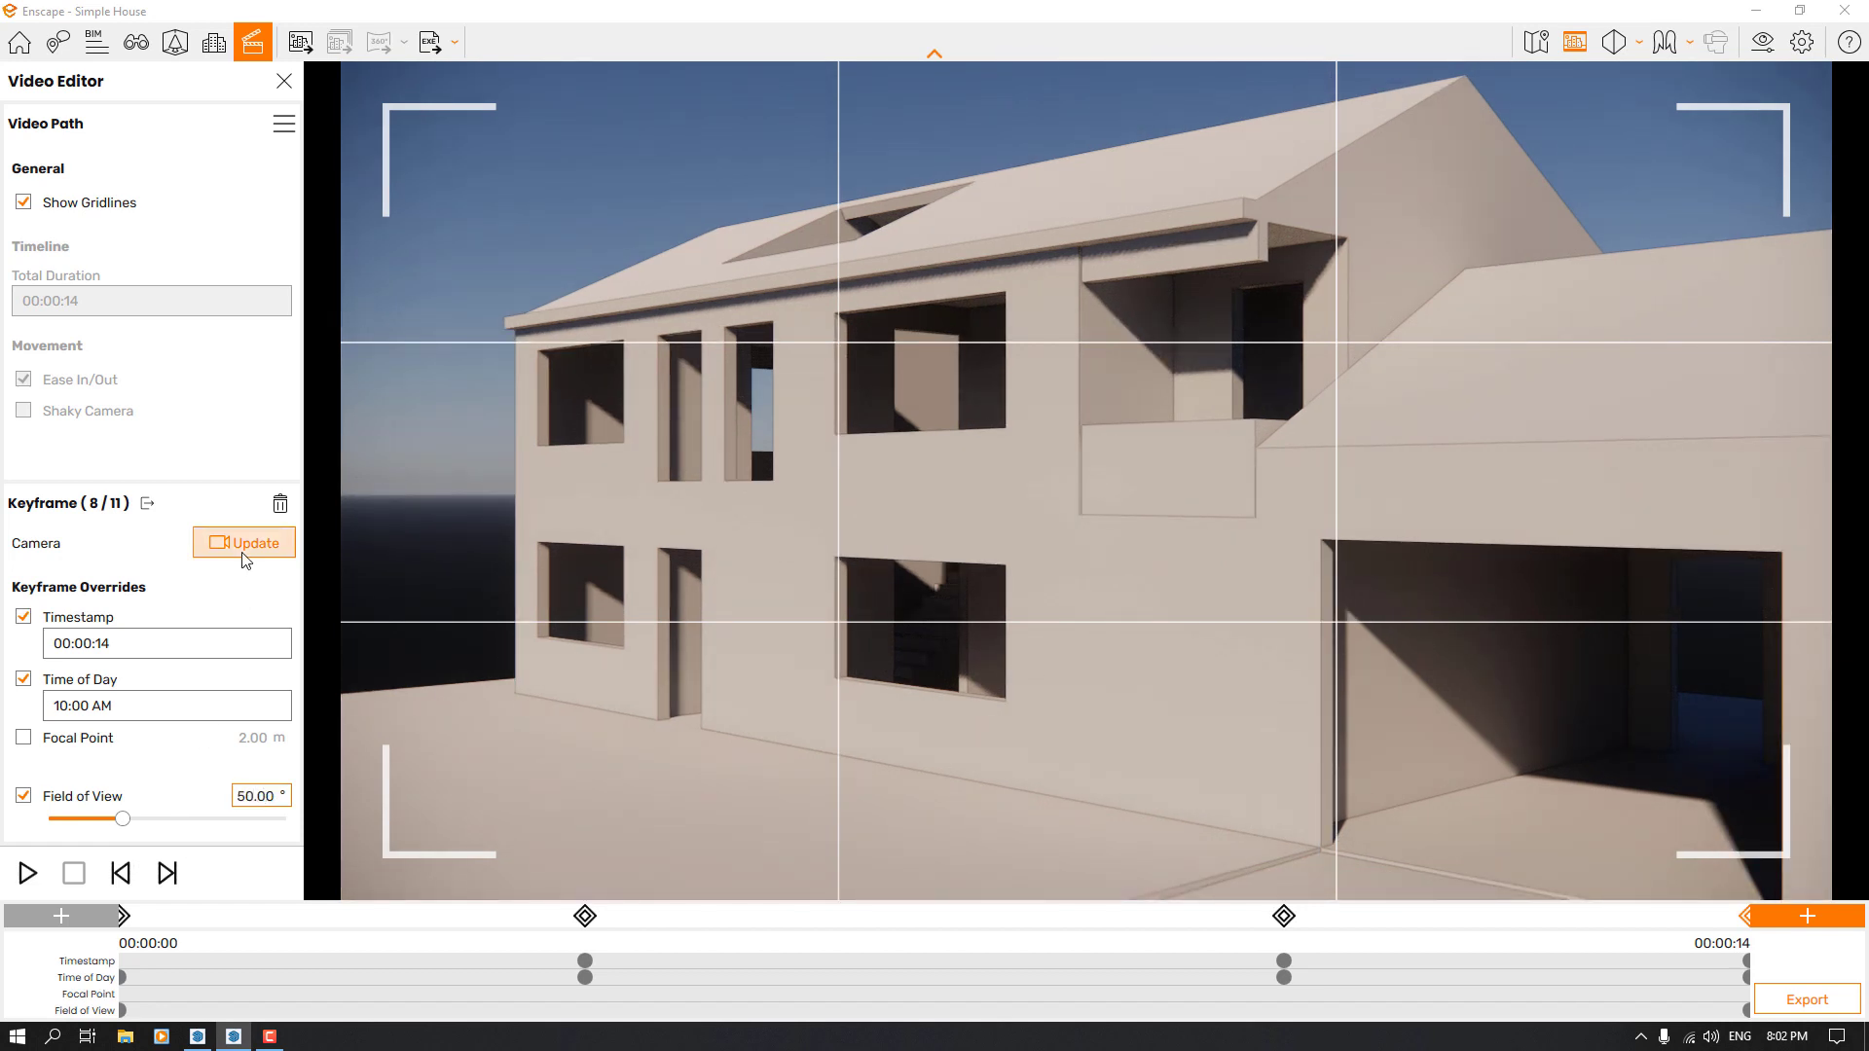
Set the projection to Perspective with the 00:00:10 keyframe selected and update that keyframe's camera
left_click(1285, 919)
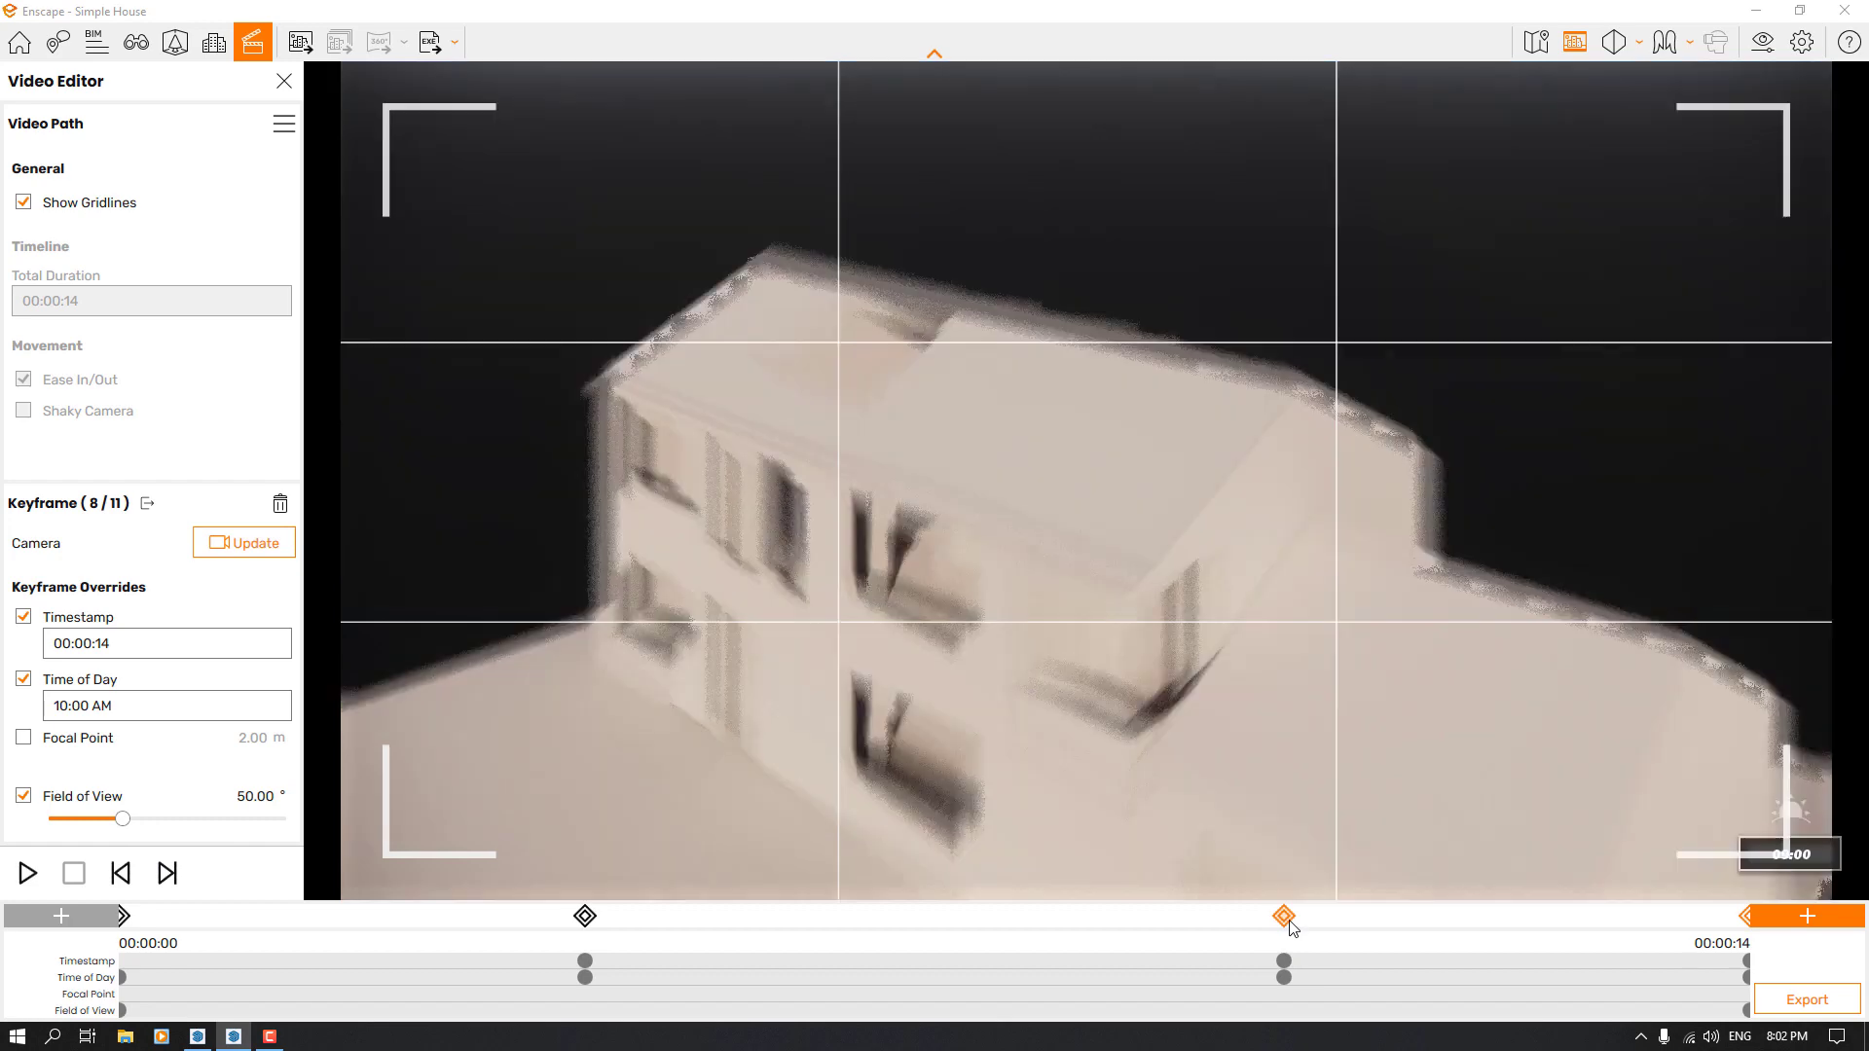
left_click(1611, 51)
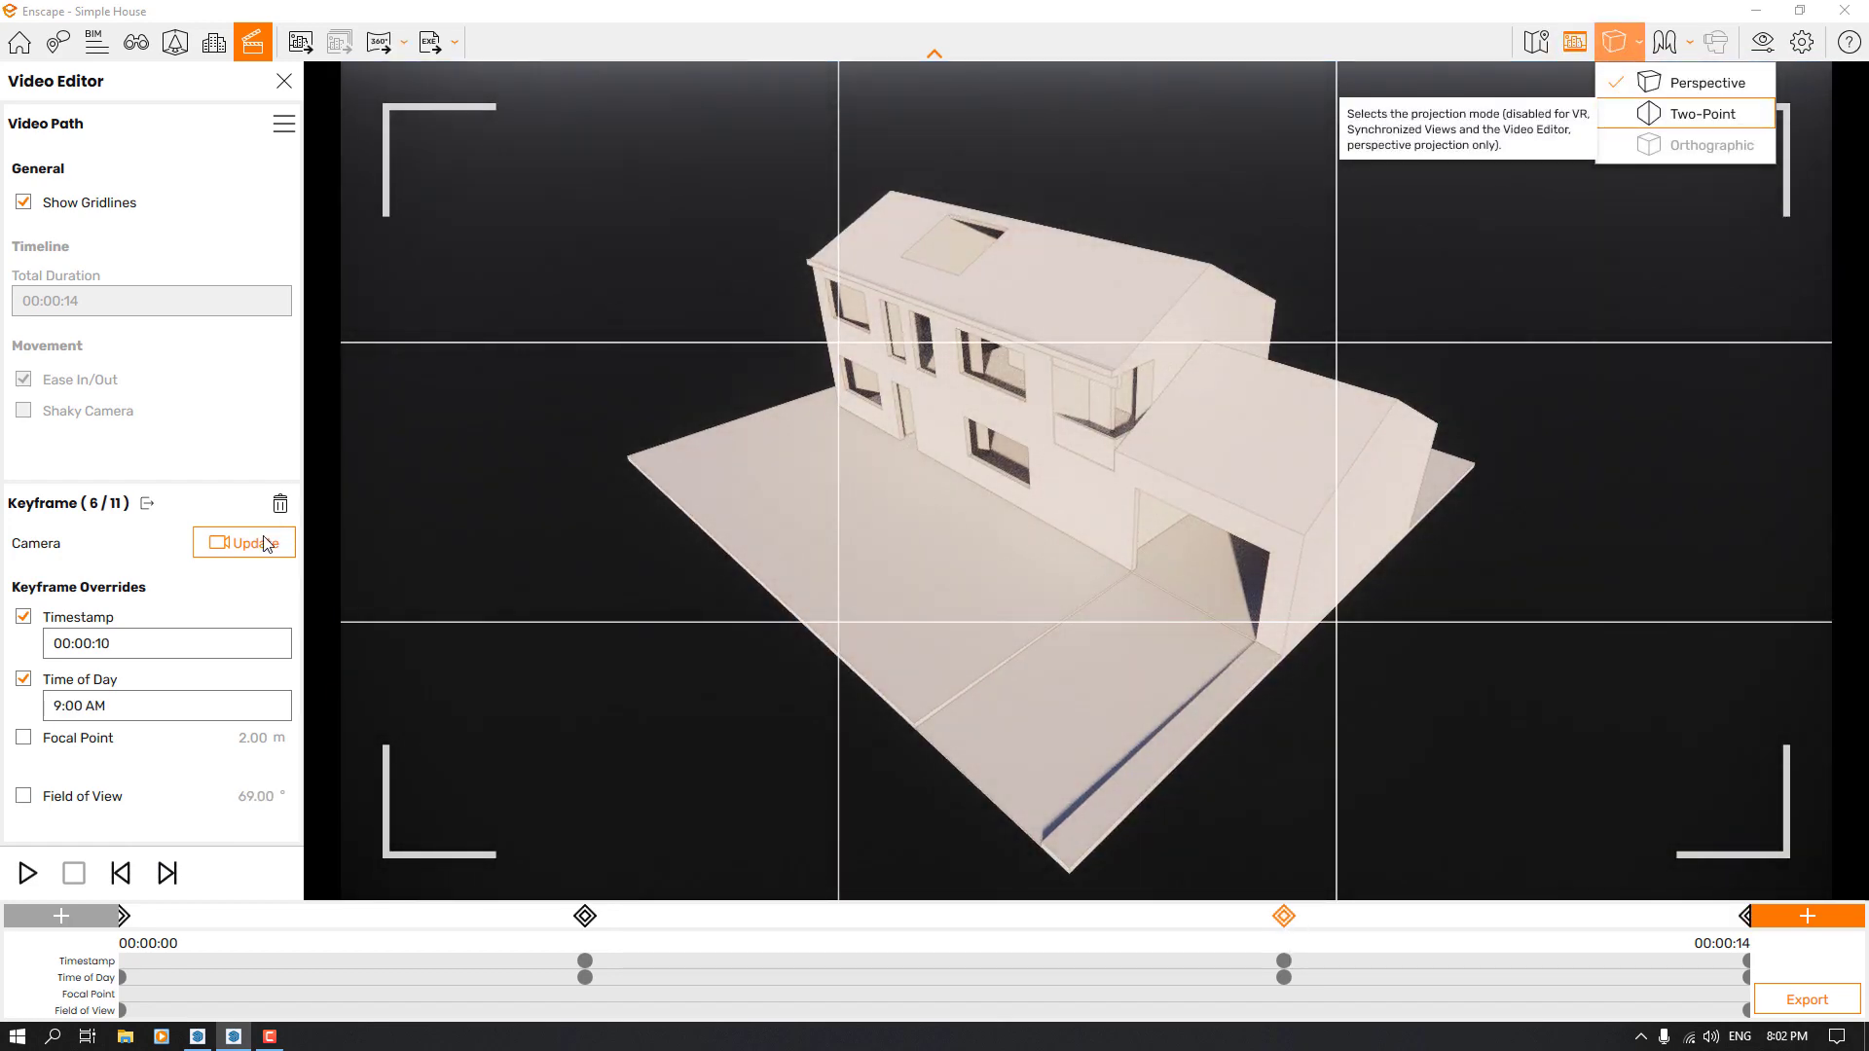
left_click(246, 551)
Preview the video path from its first keyframe
left_click(125, 918)
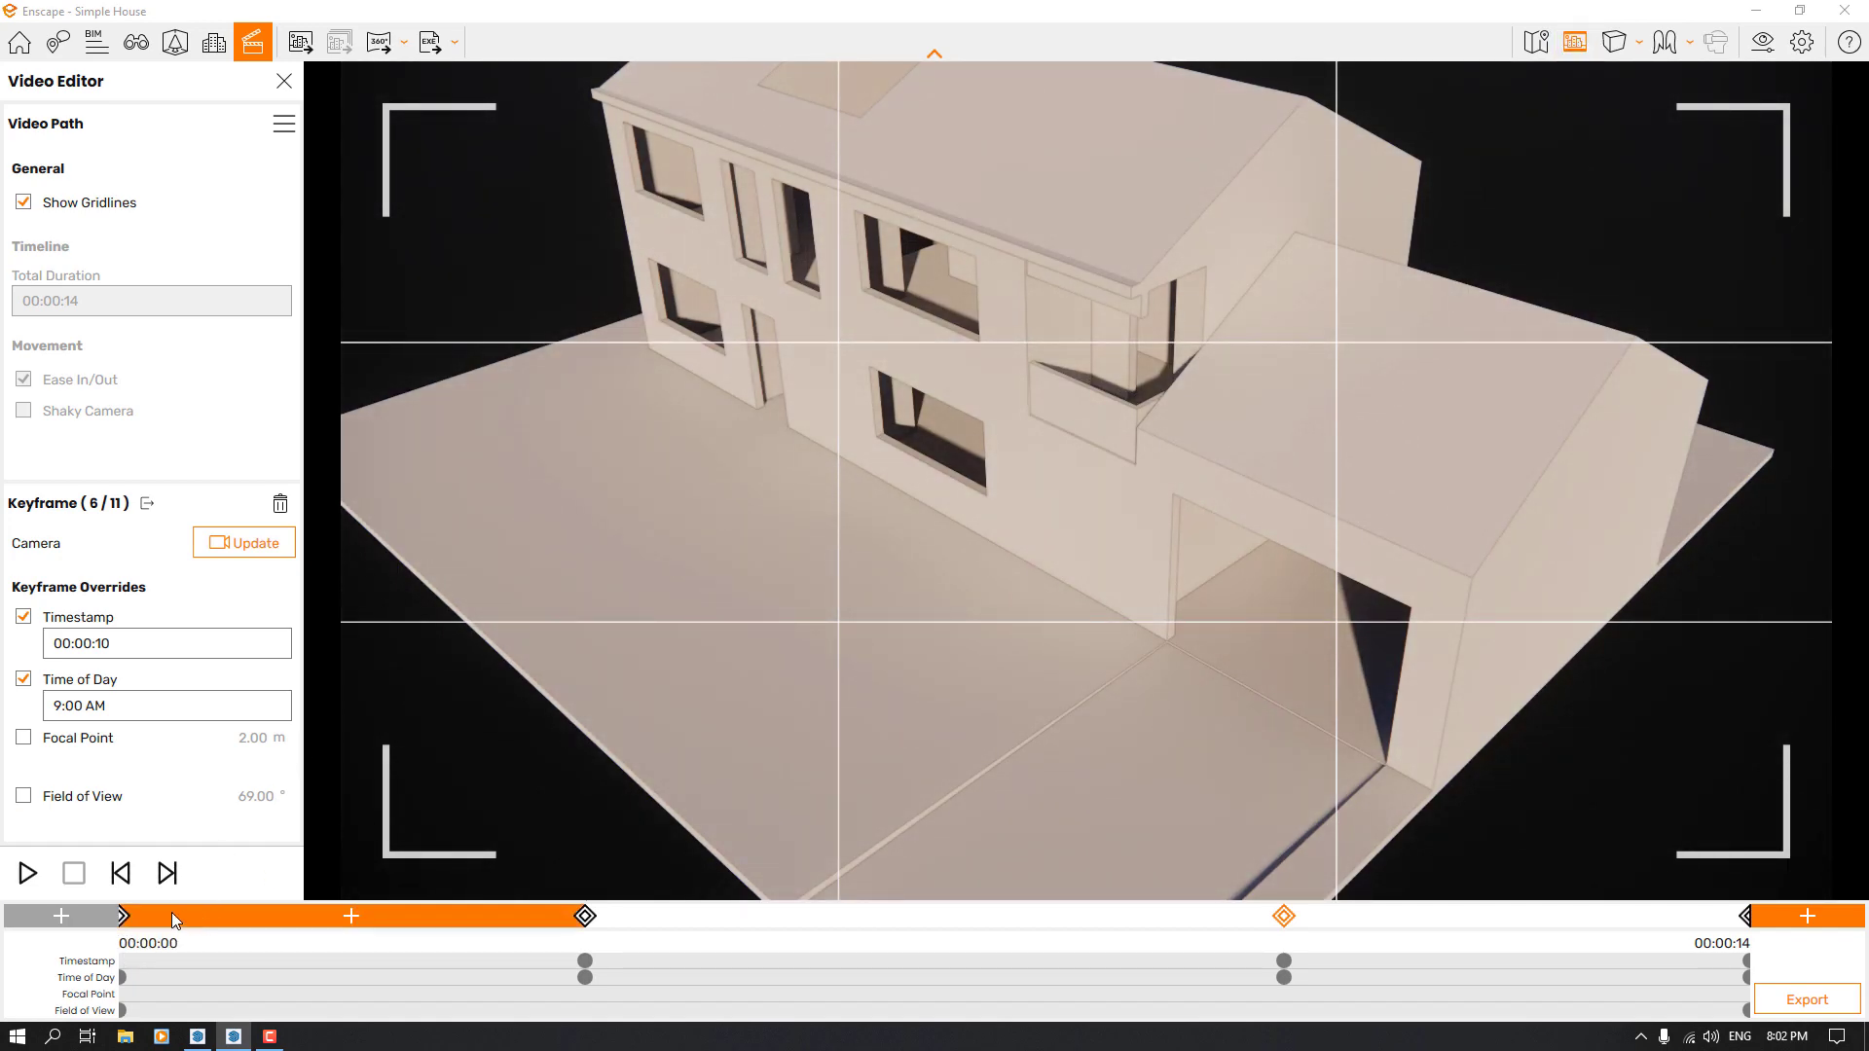
left_click(124, 918)
left_click(28, 873)
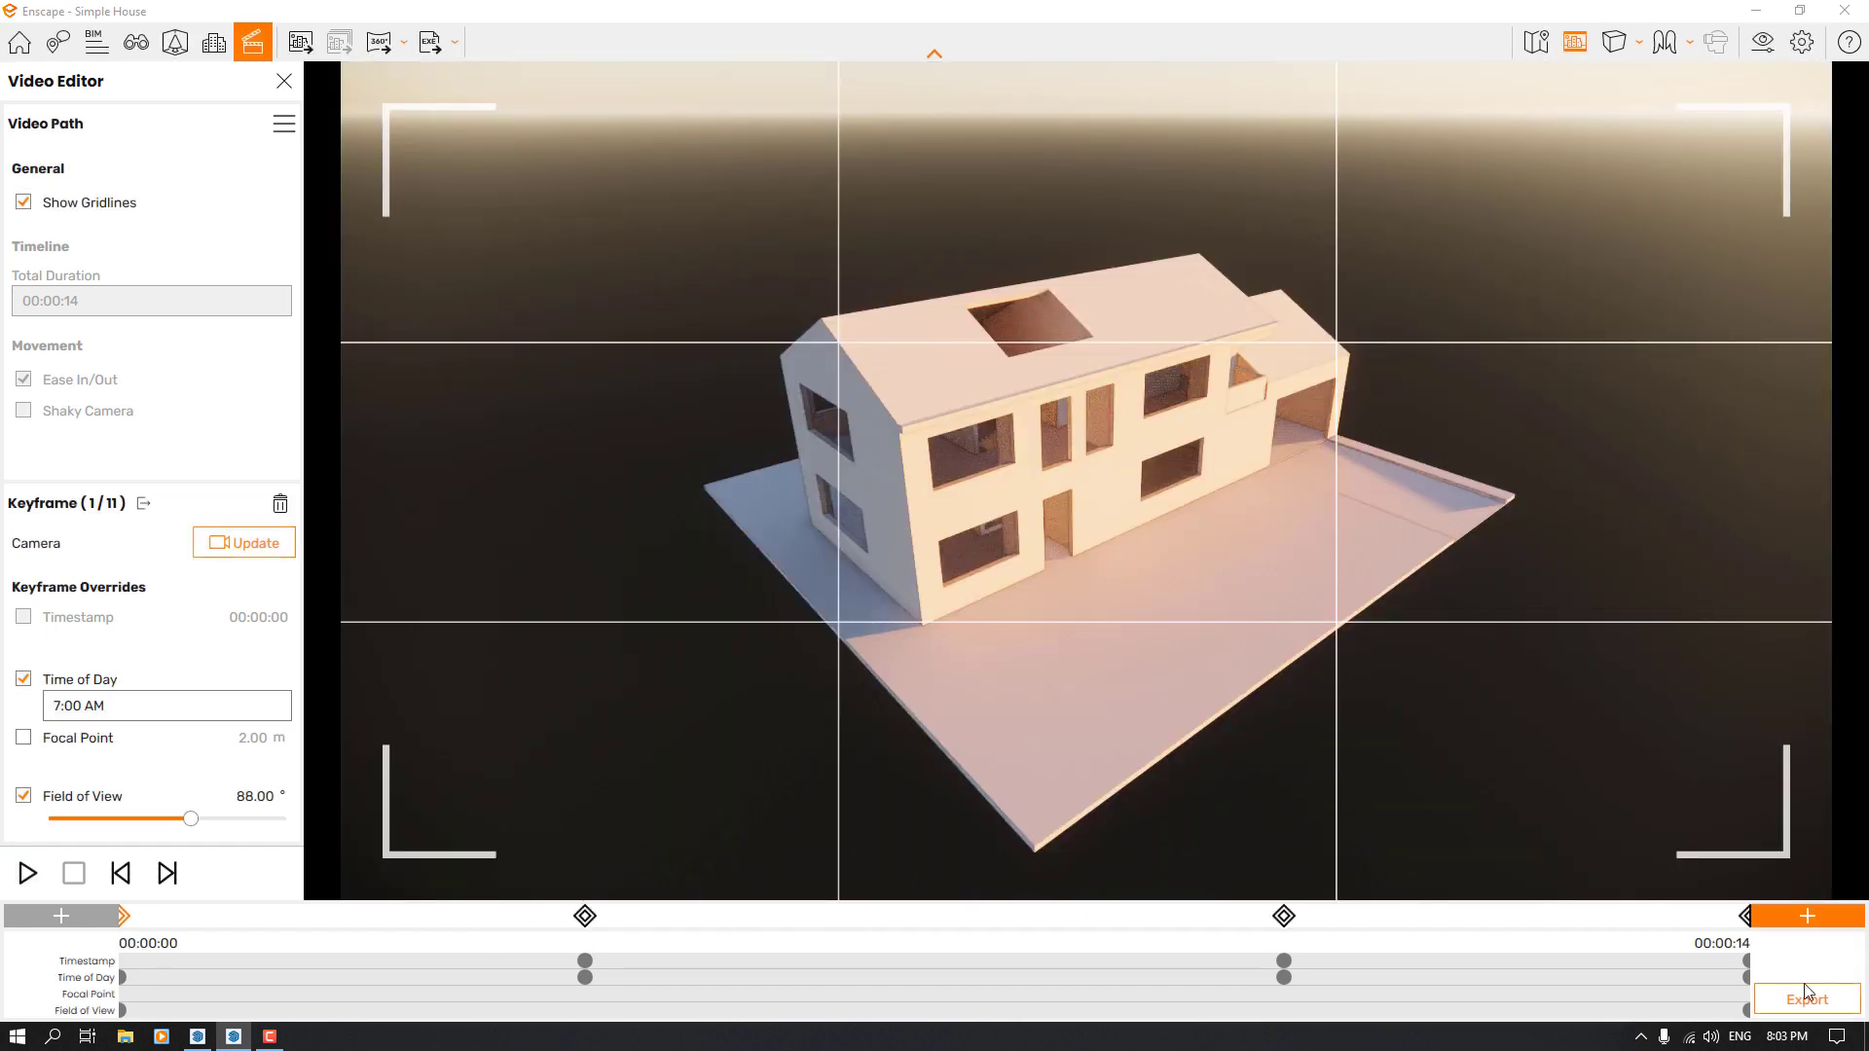
Move the camera closer to the house from the 00:00:14 view, add a keyframe at the path's end and open it for editing
left_click(1744, 916)
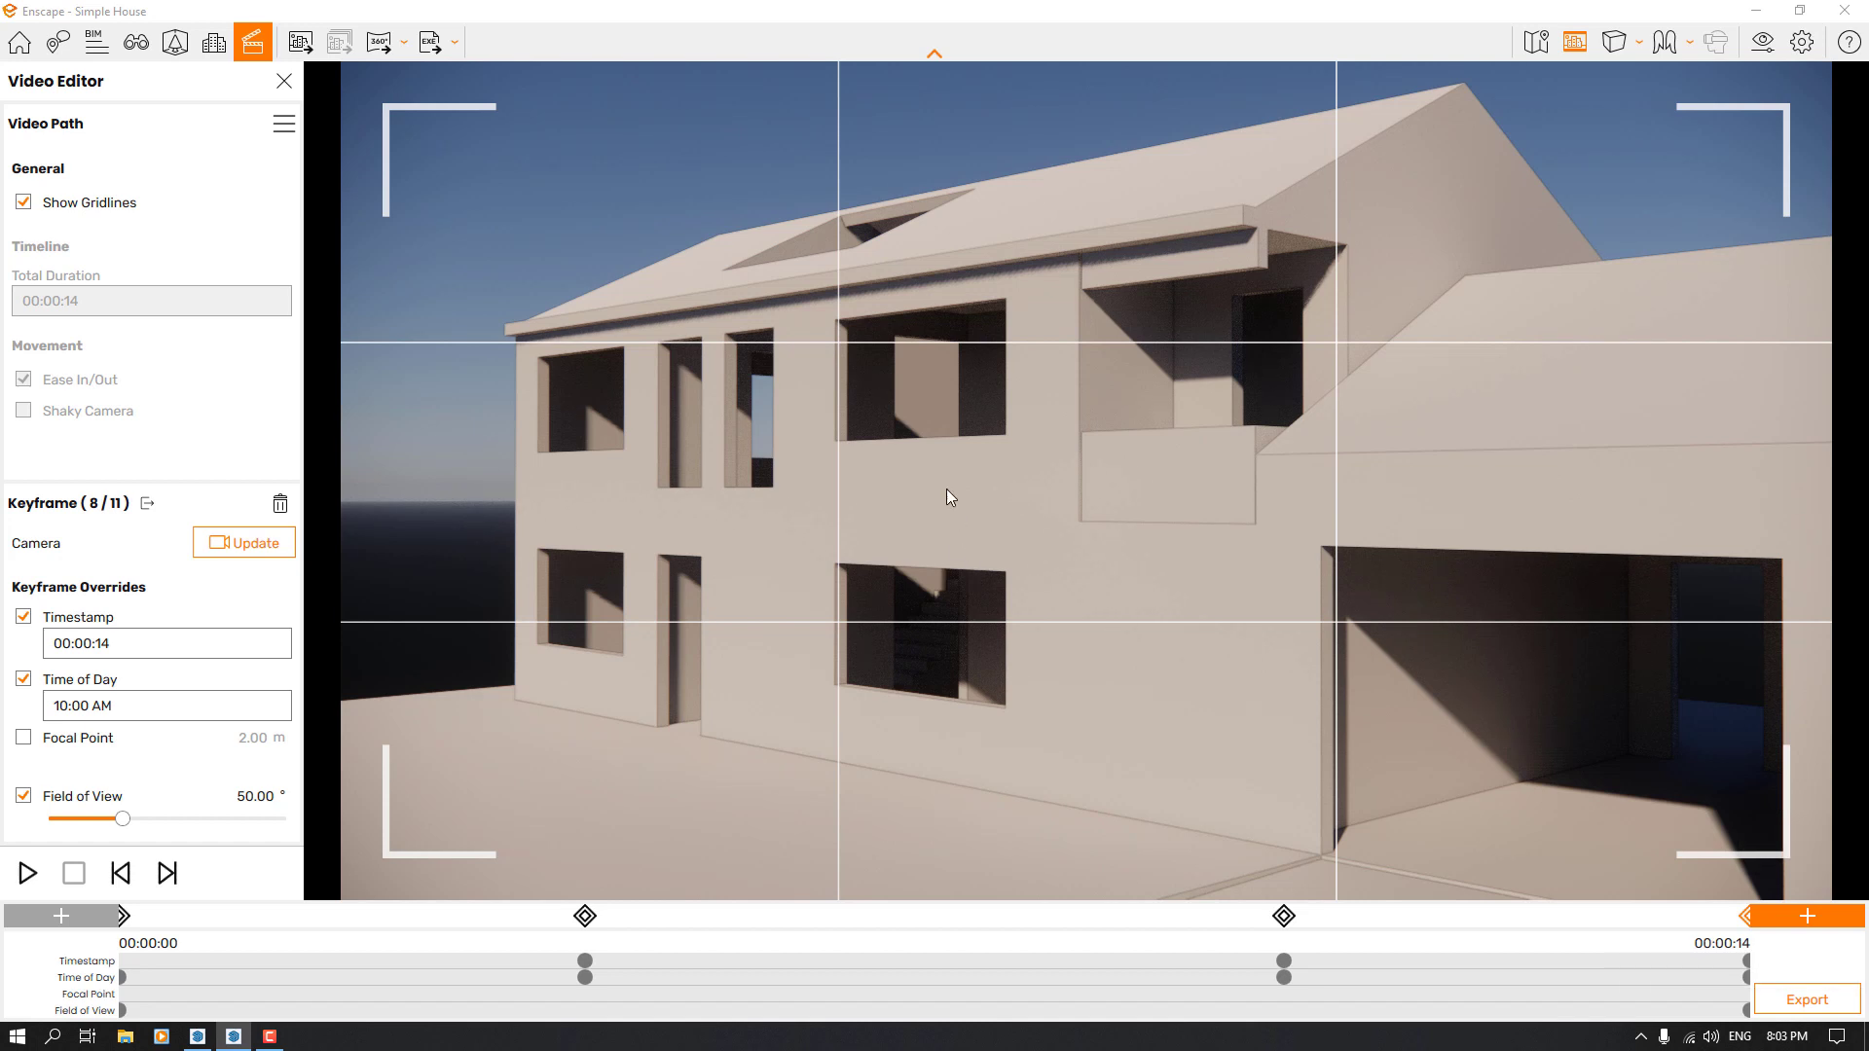
key("w")
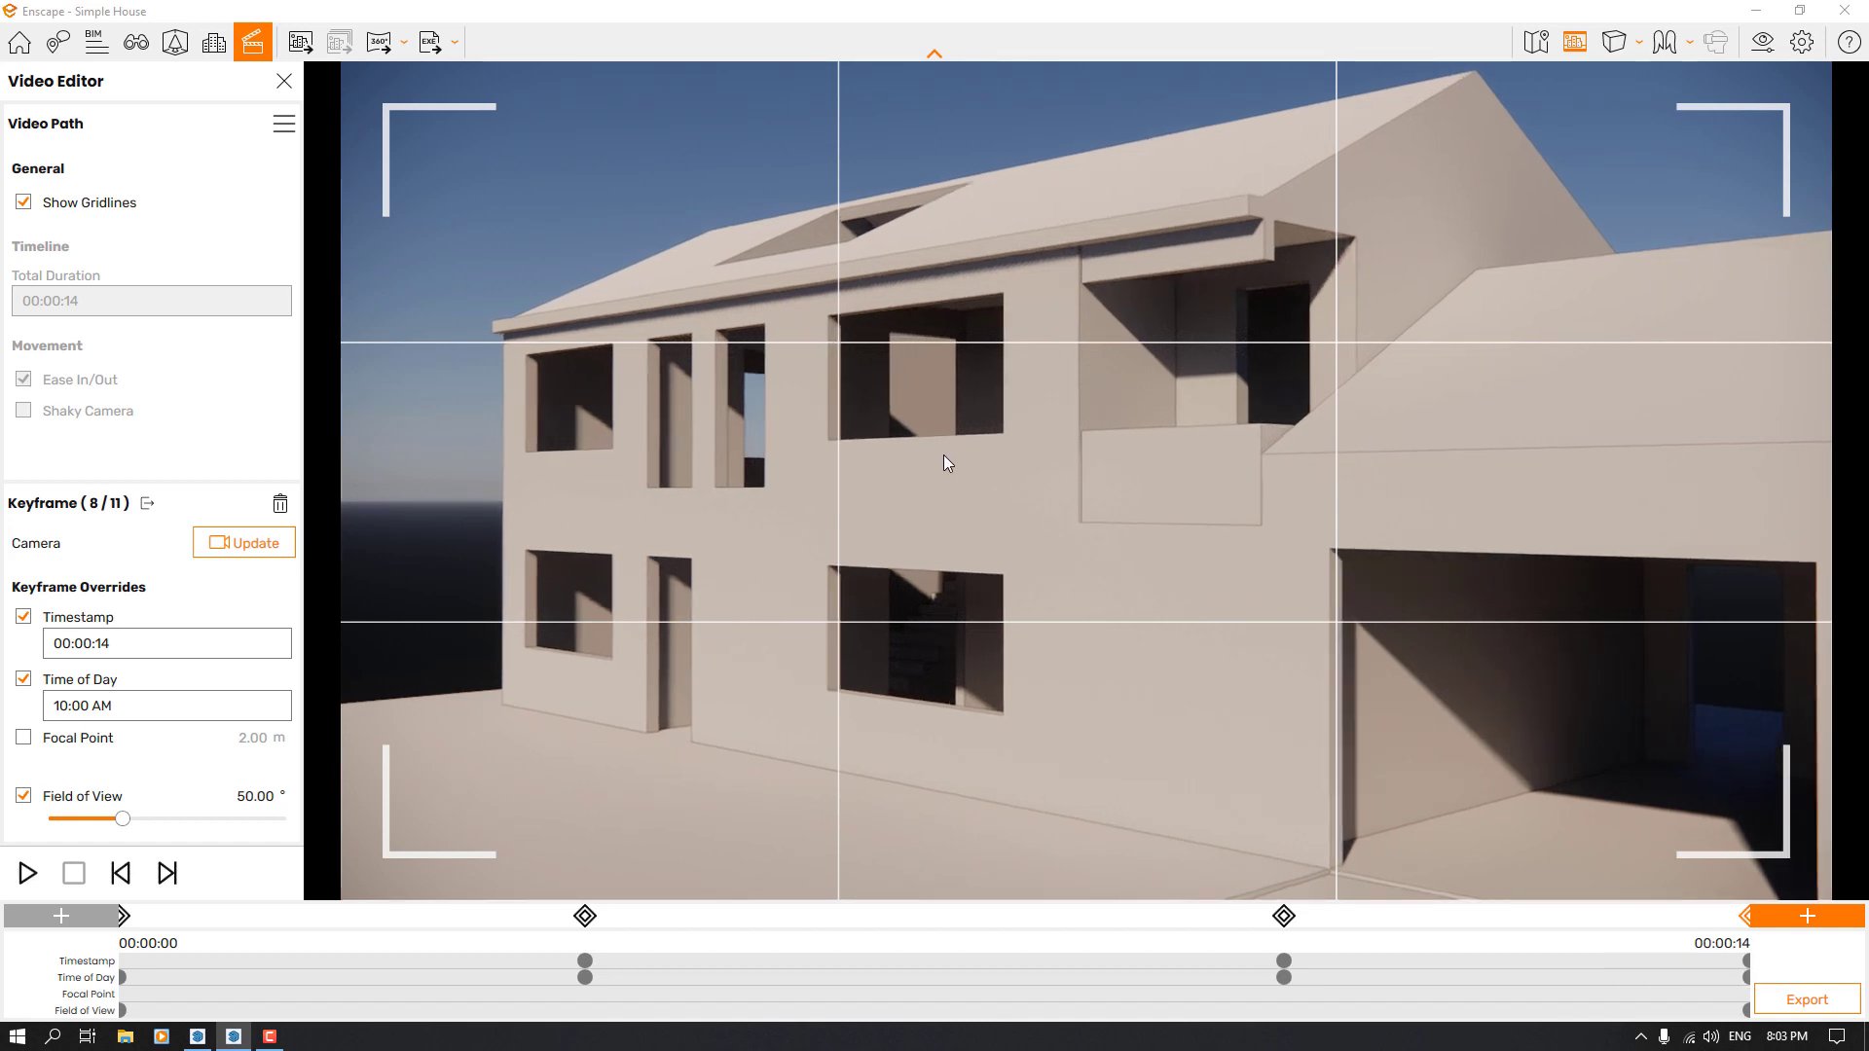
key("w")
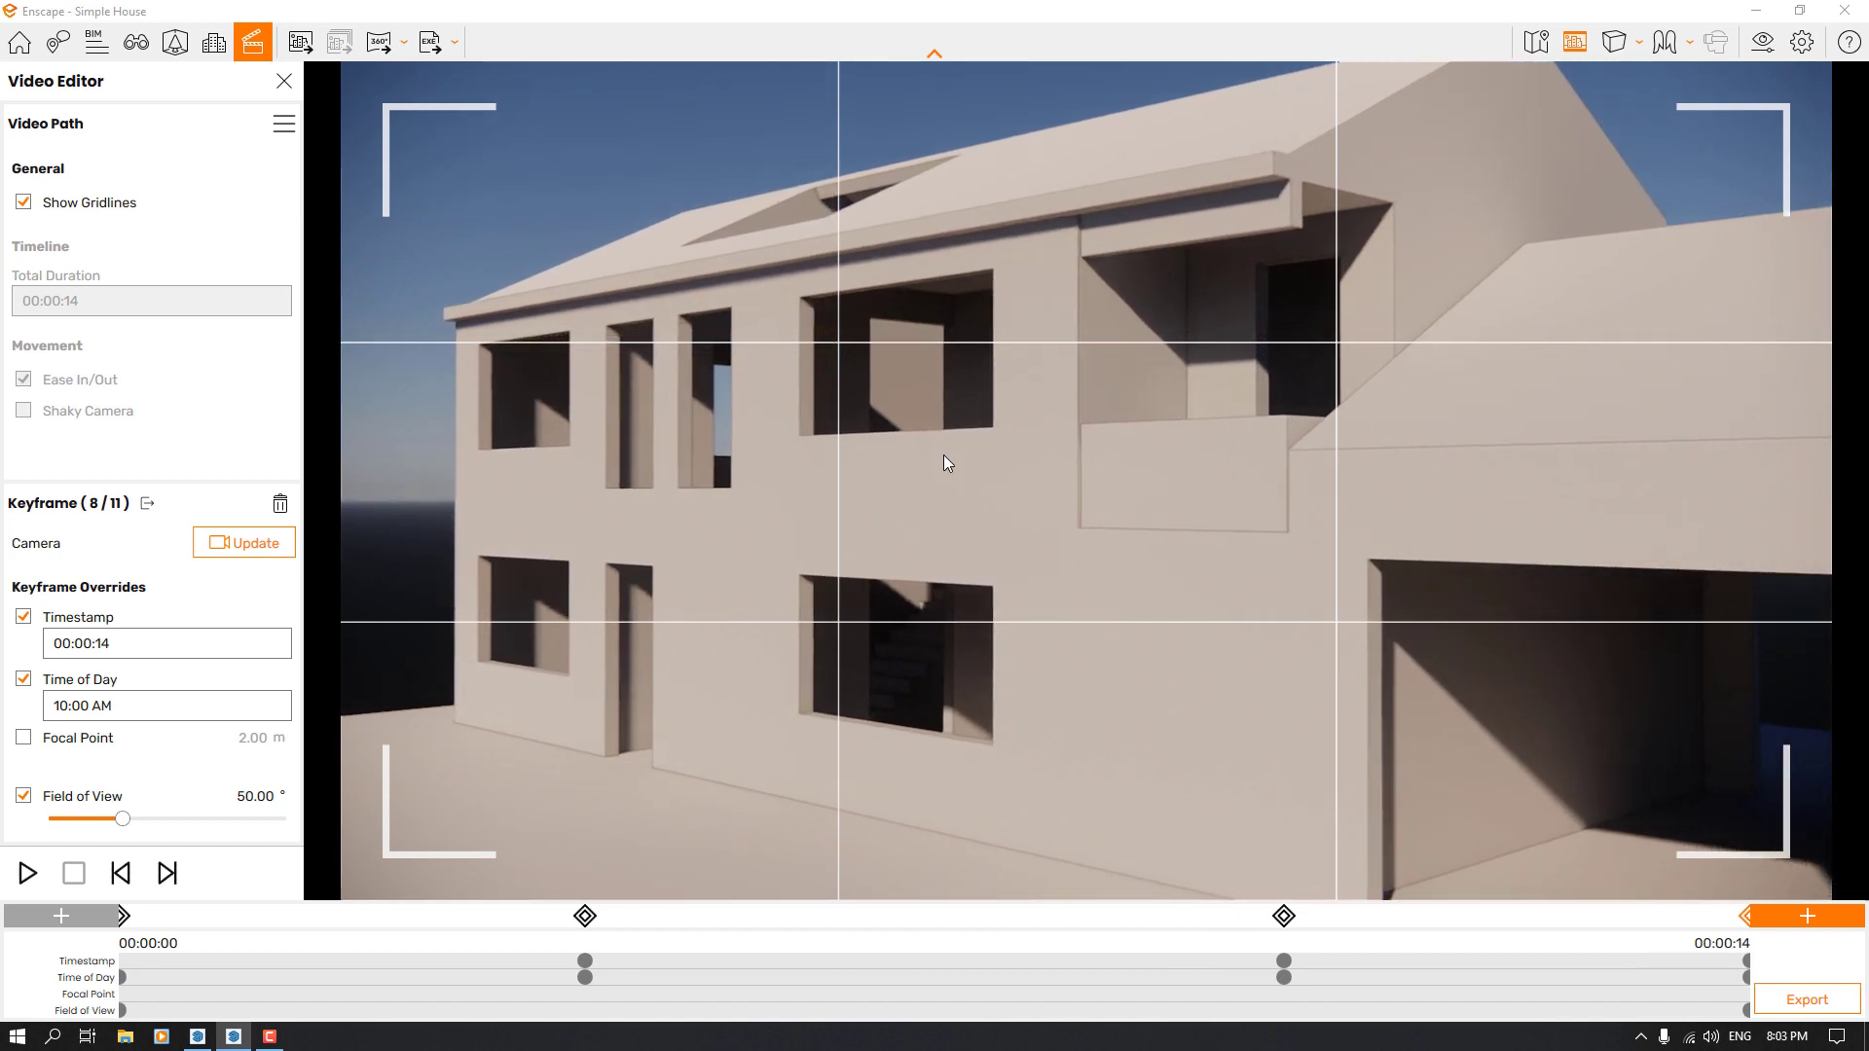
key("w")
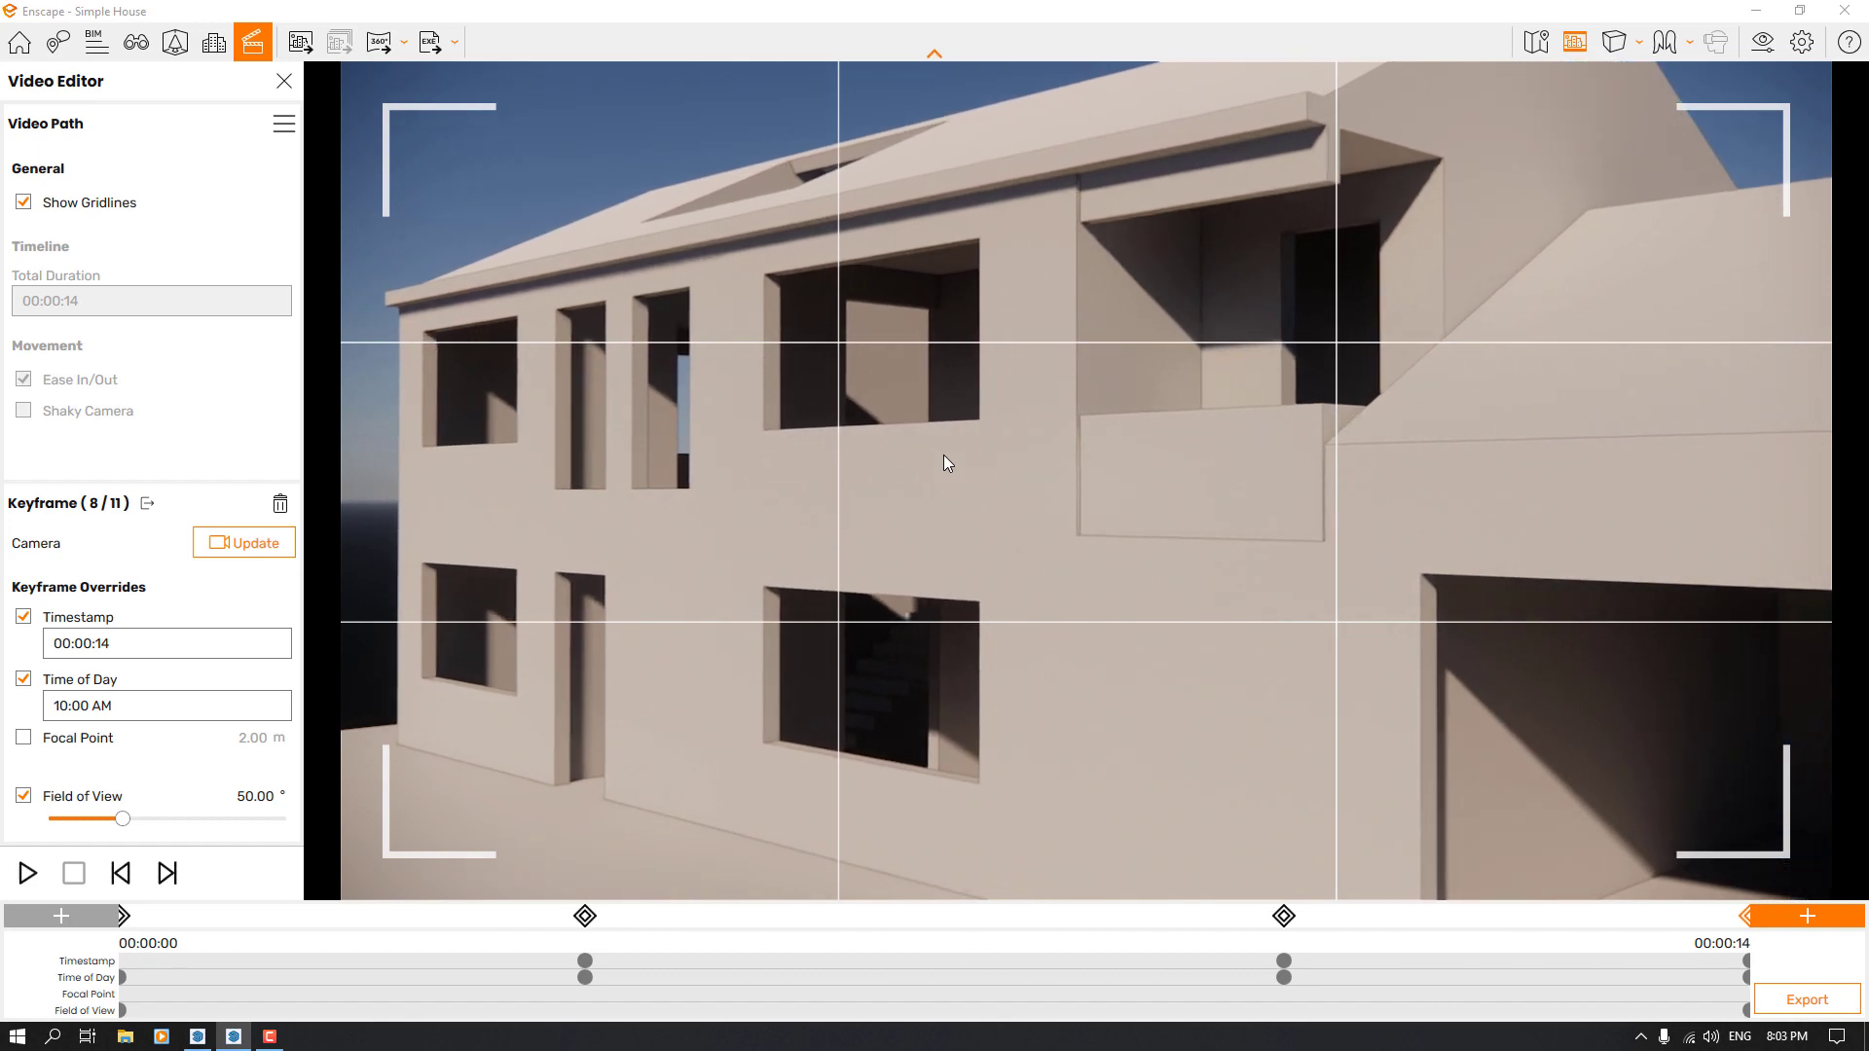
left_click(1791, 911)
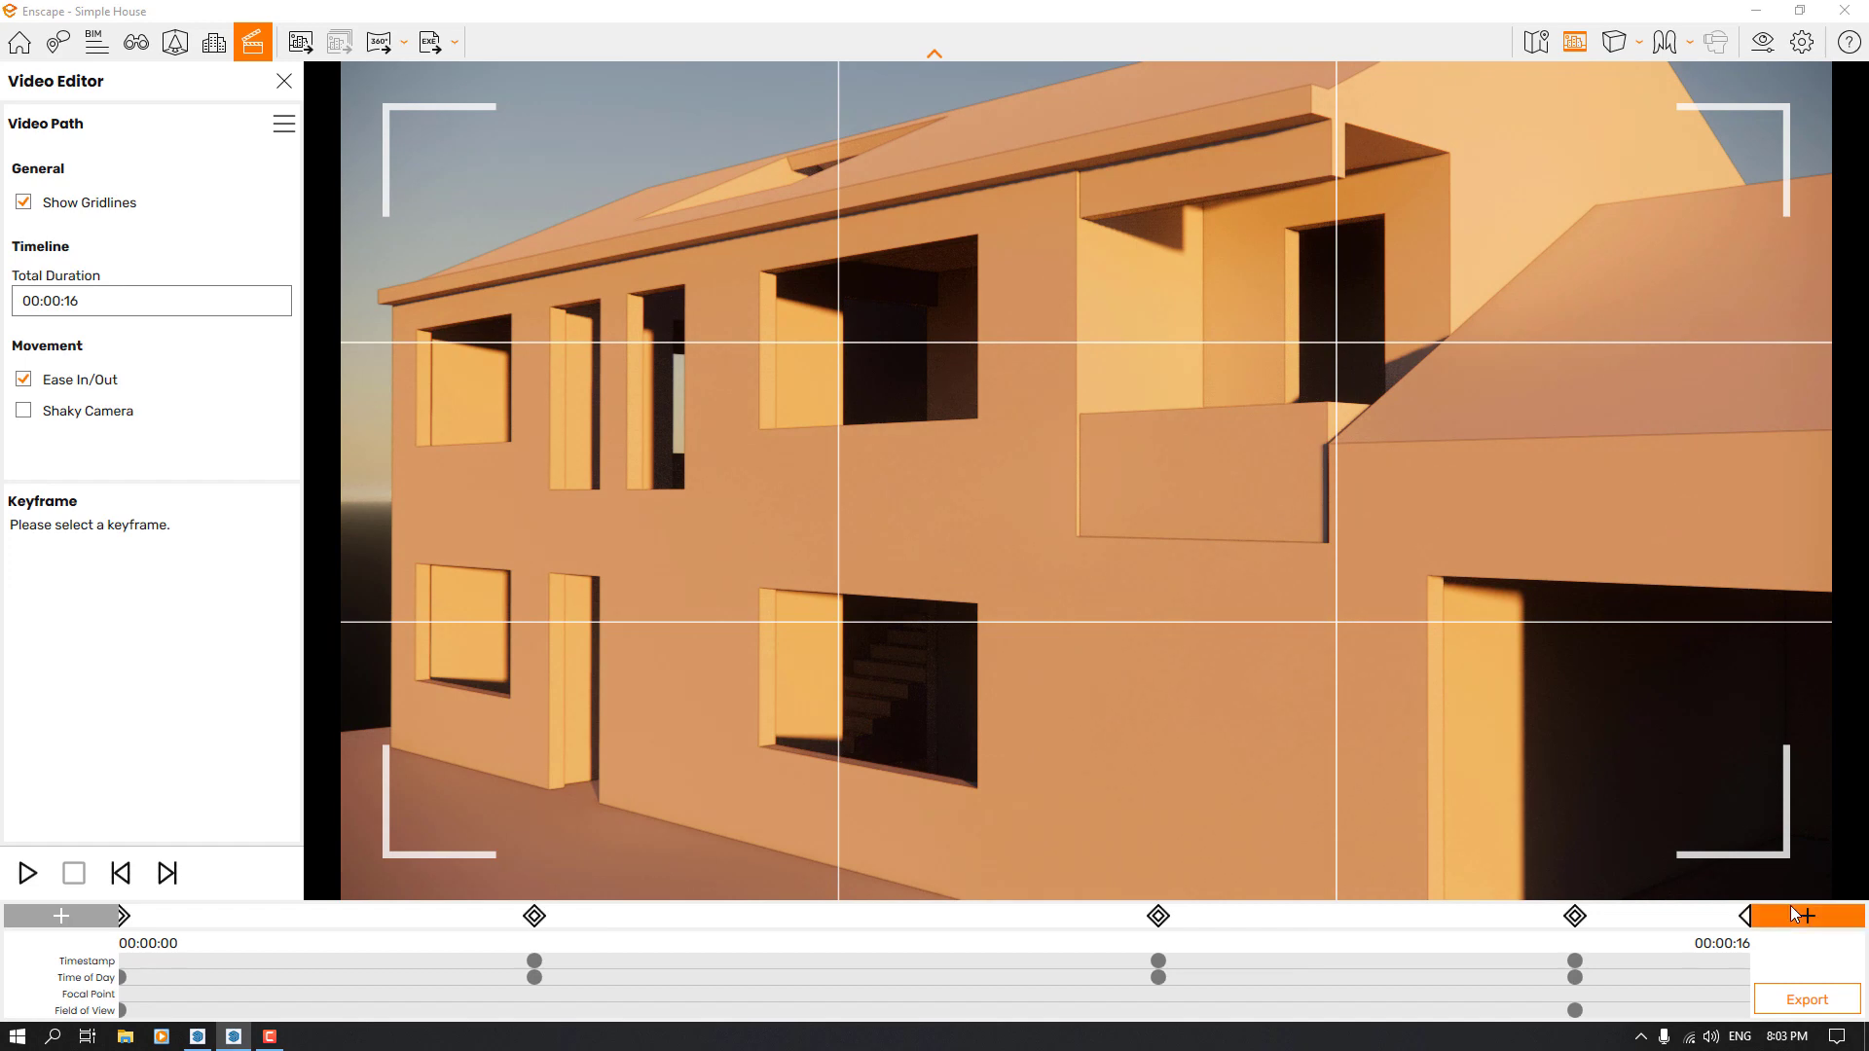
left_click(1750, 917)
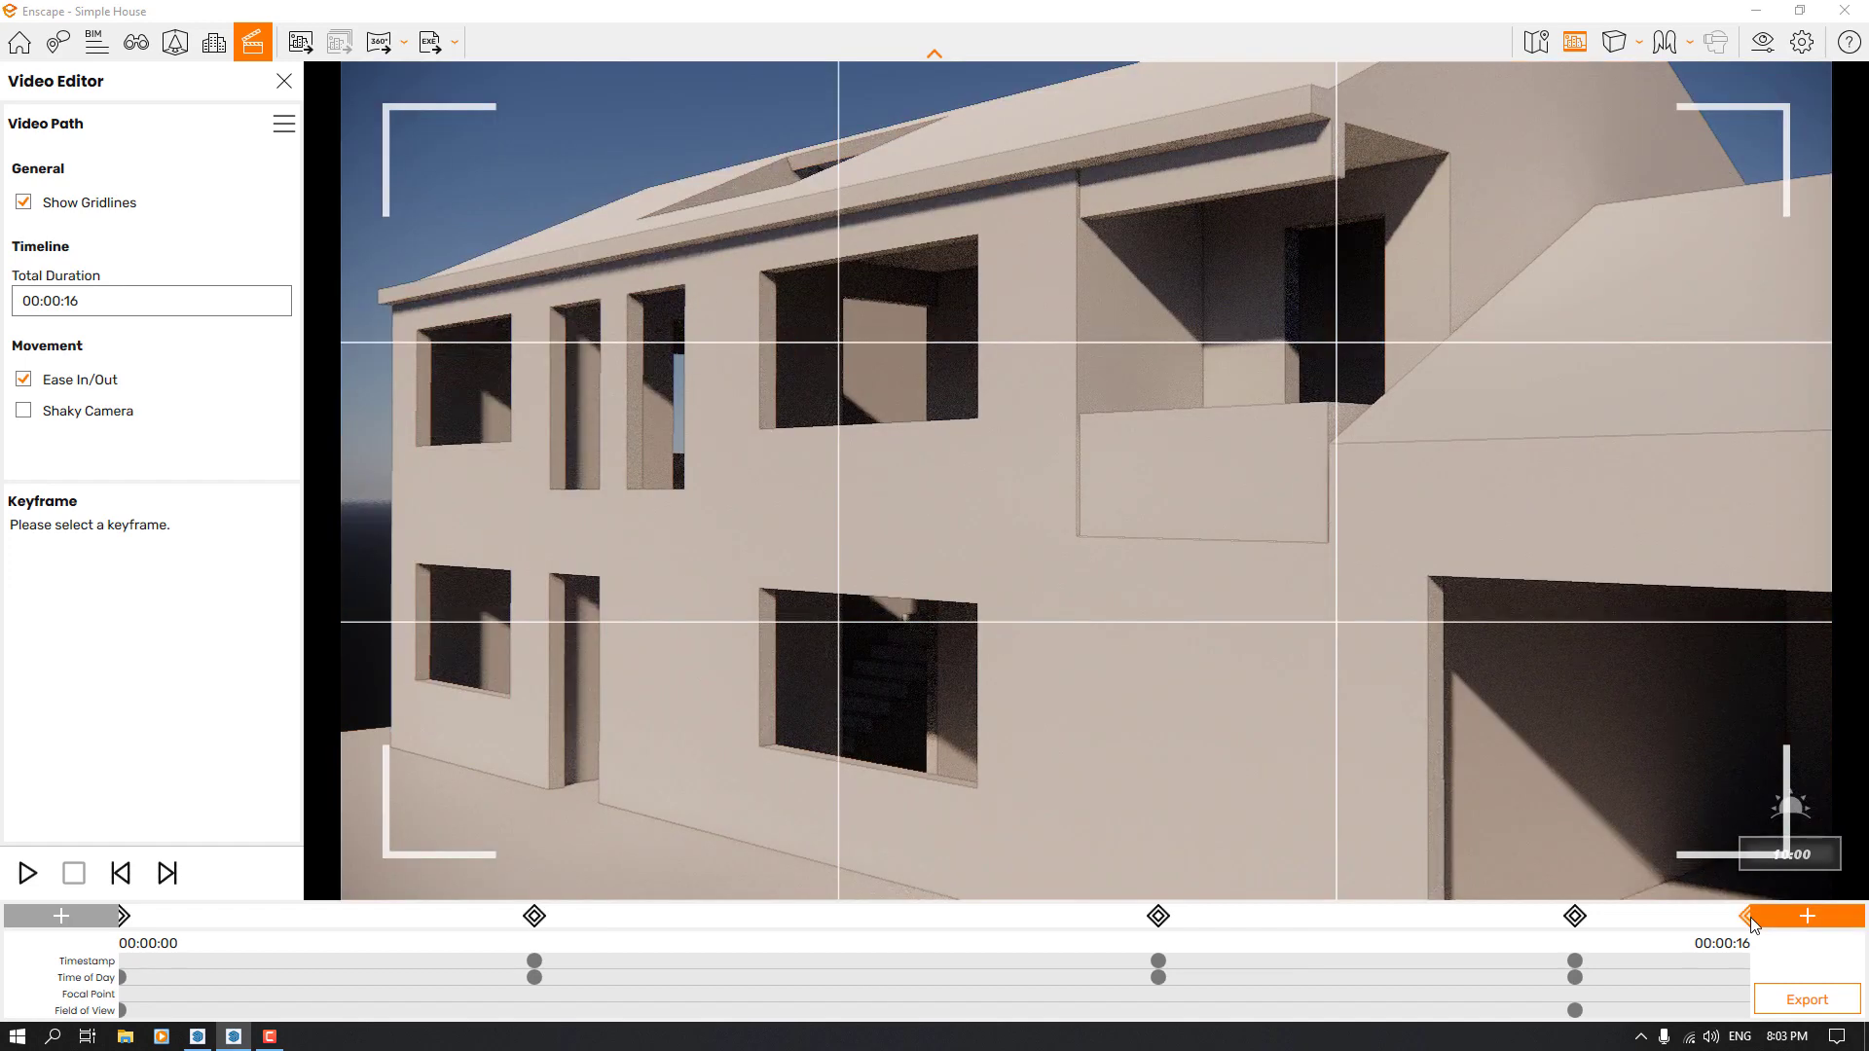
left_click(1749, 918)
Override the new final keyframe's timestamp with 00:00:20
left_click(58, 626)
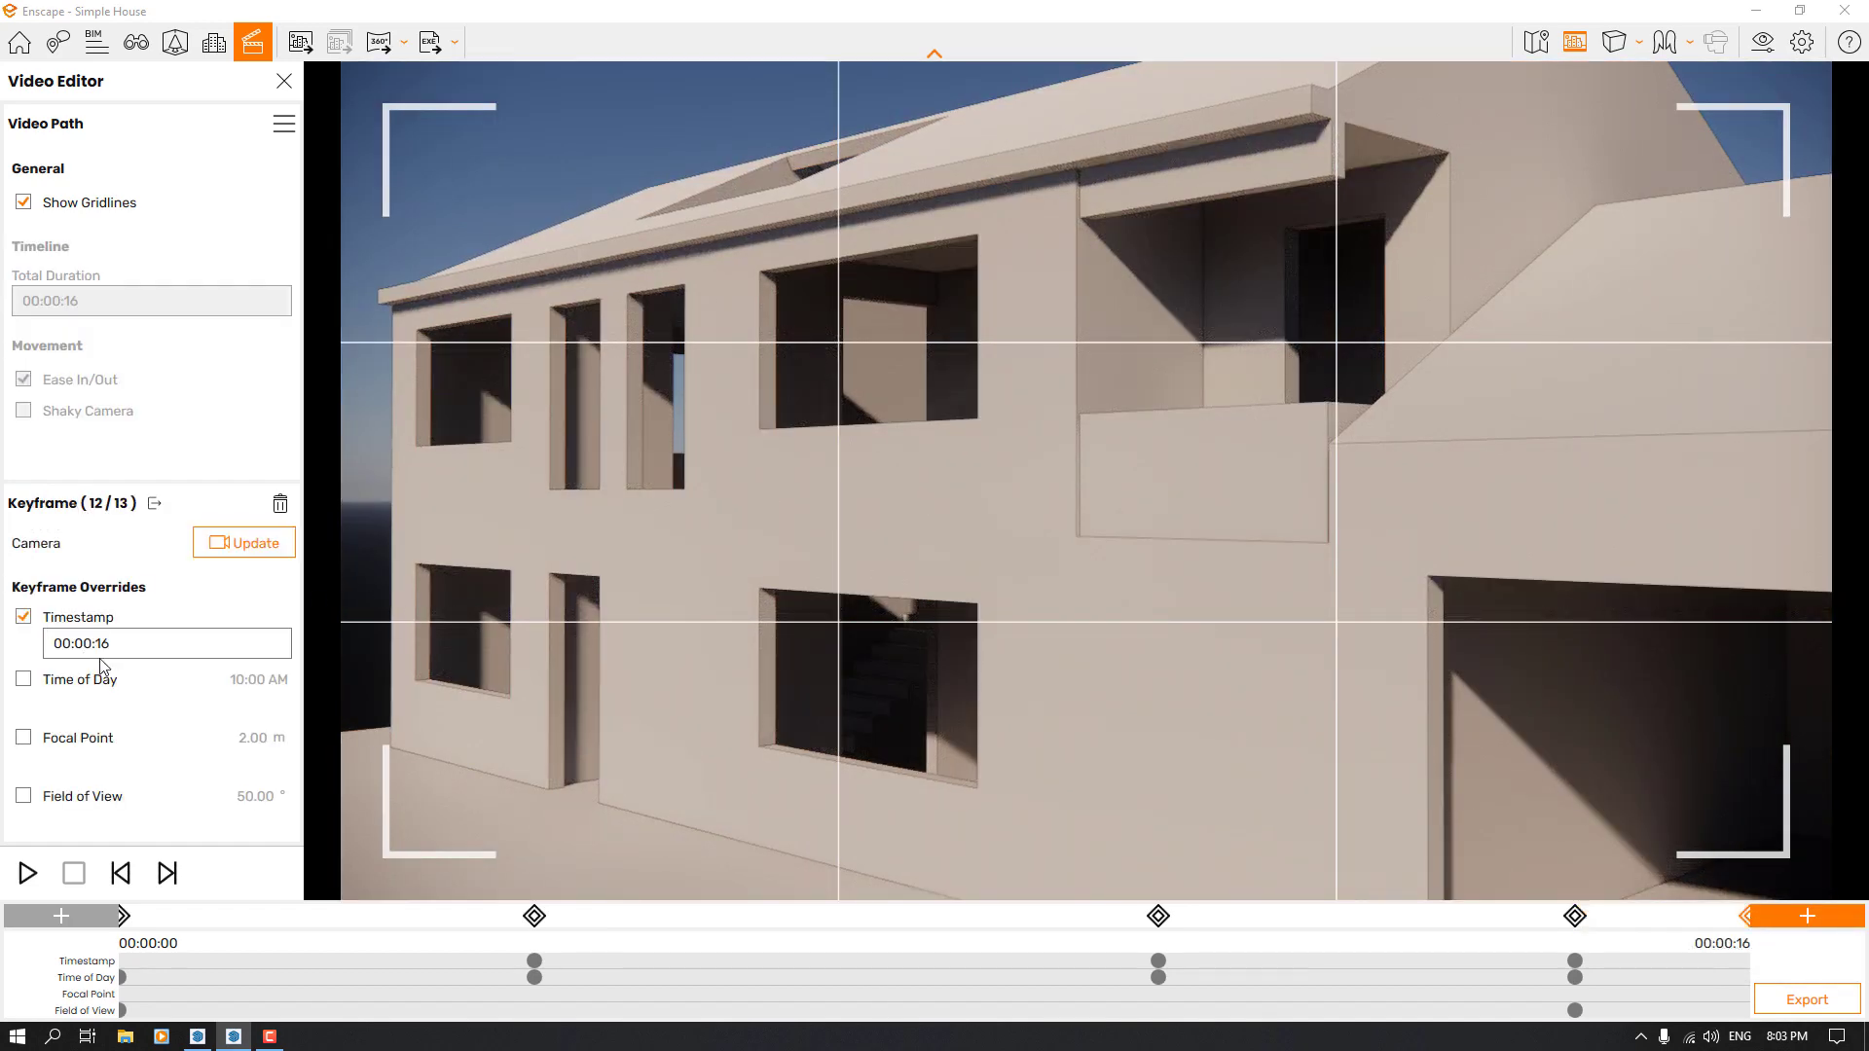
left_click(105, 650)
left_click(152, 713)
type("2")
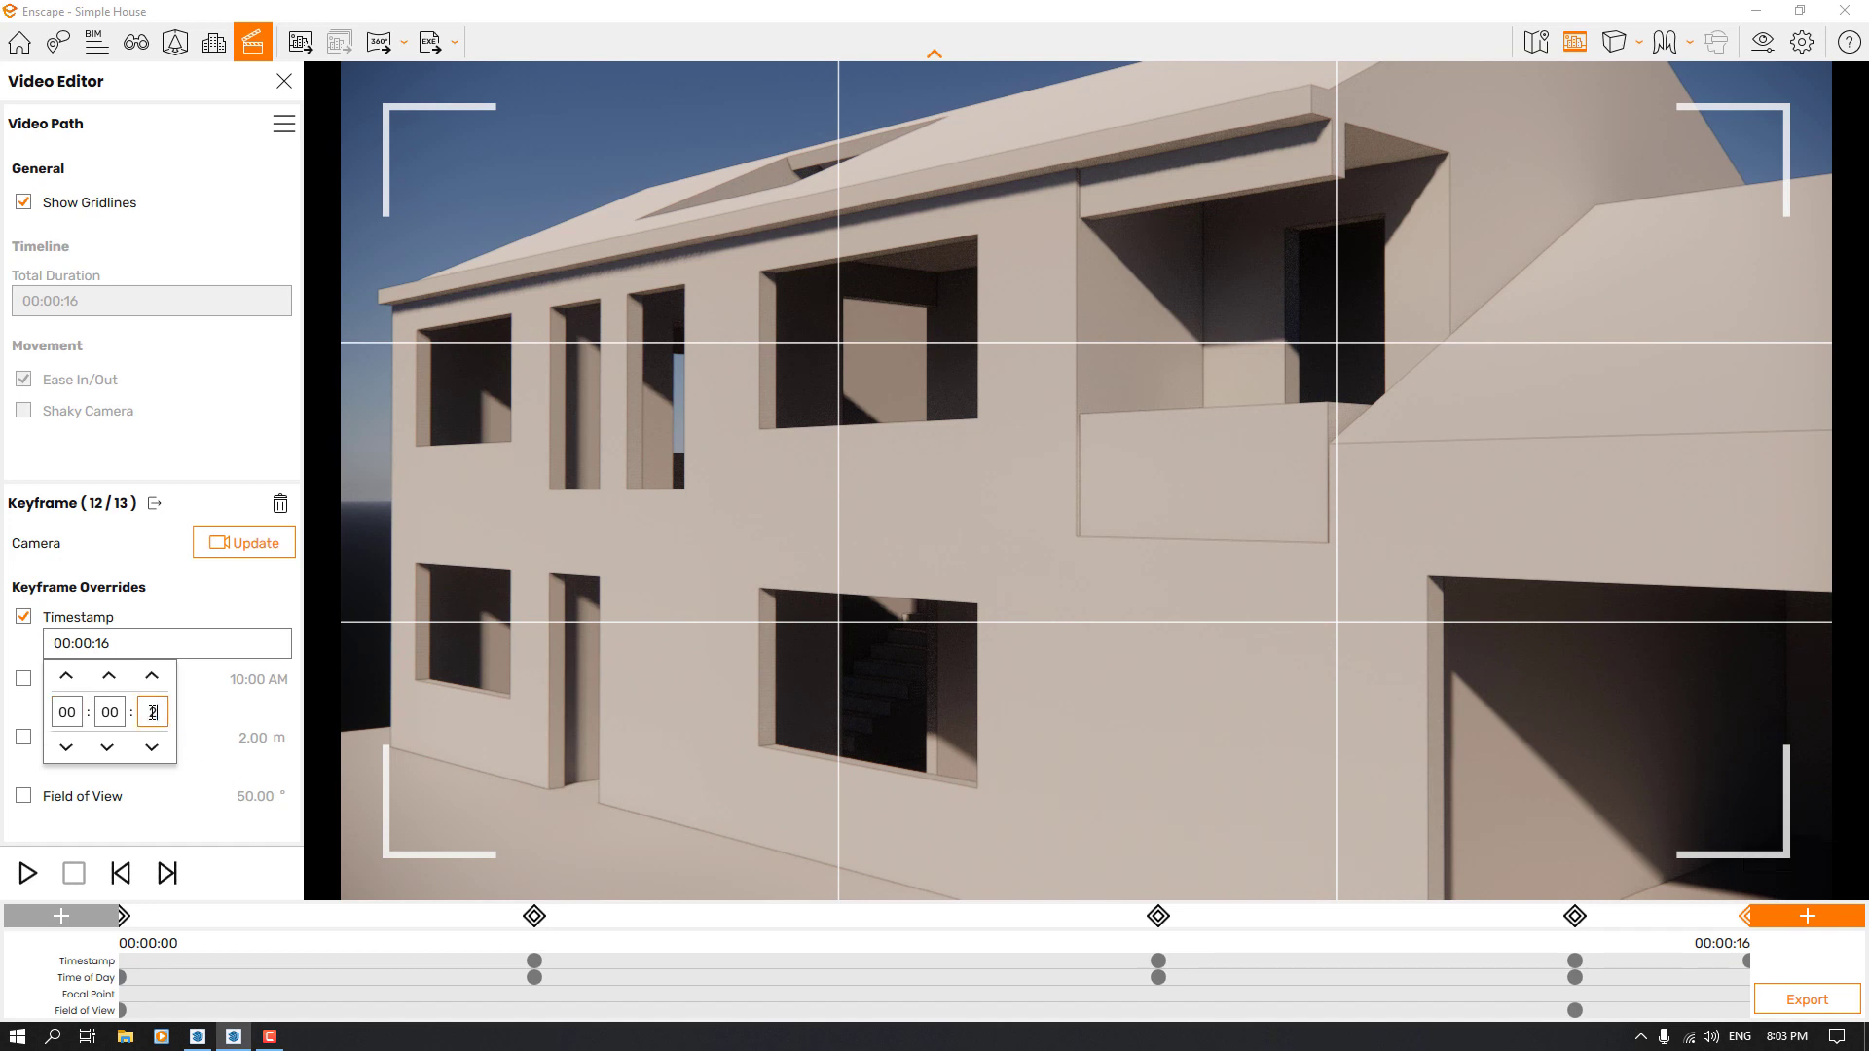
type("0")
key("Return")
Override the time of day of the 00:00:20 keyframe with 11:00 AM
left_click(23, 679)
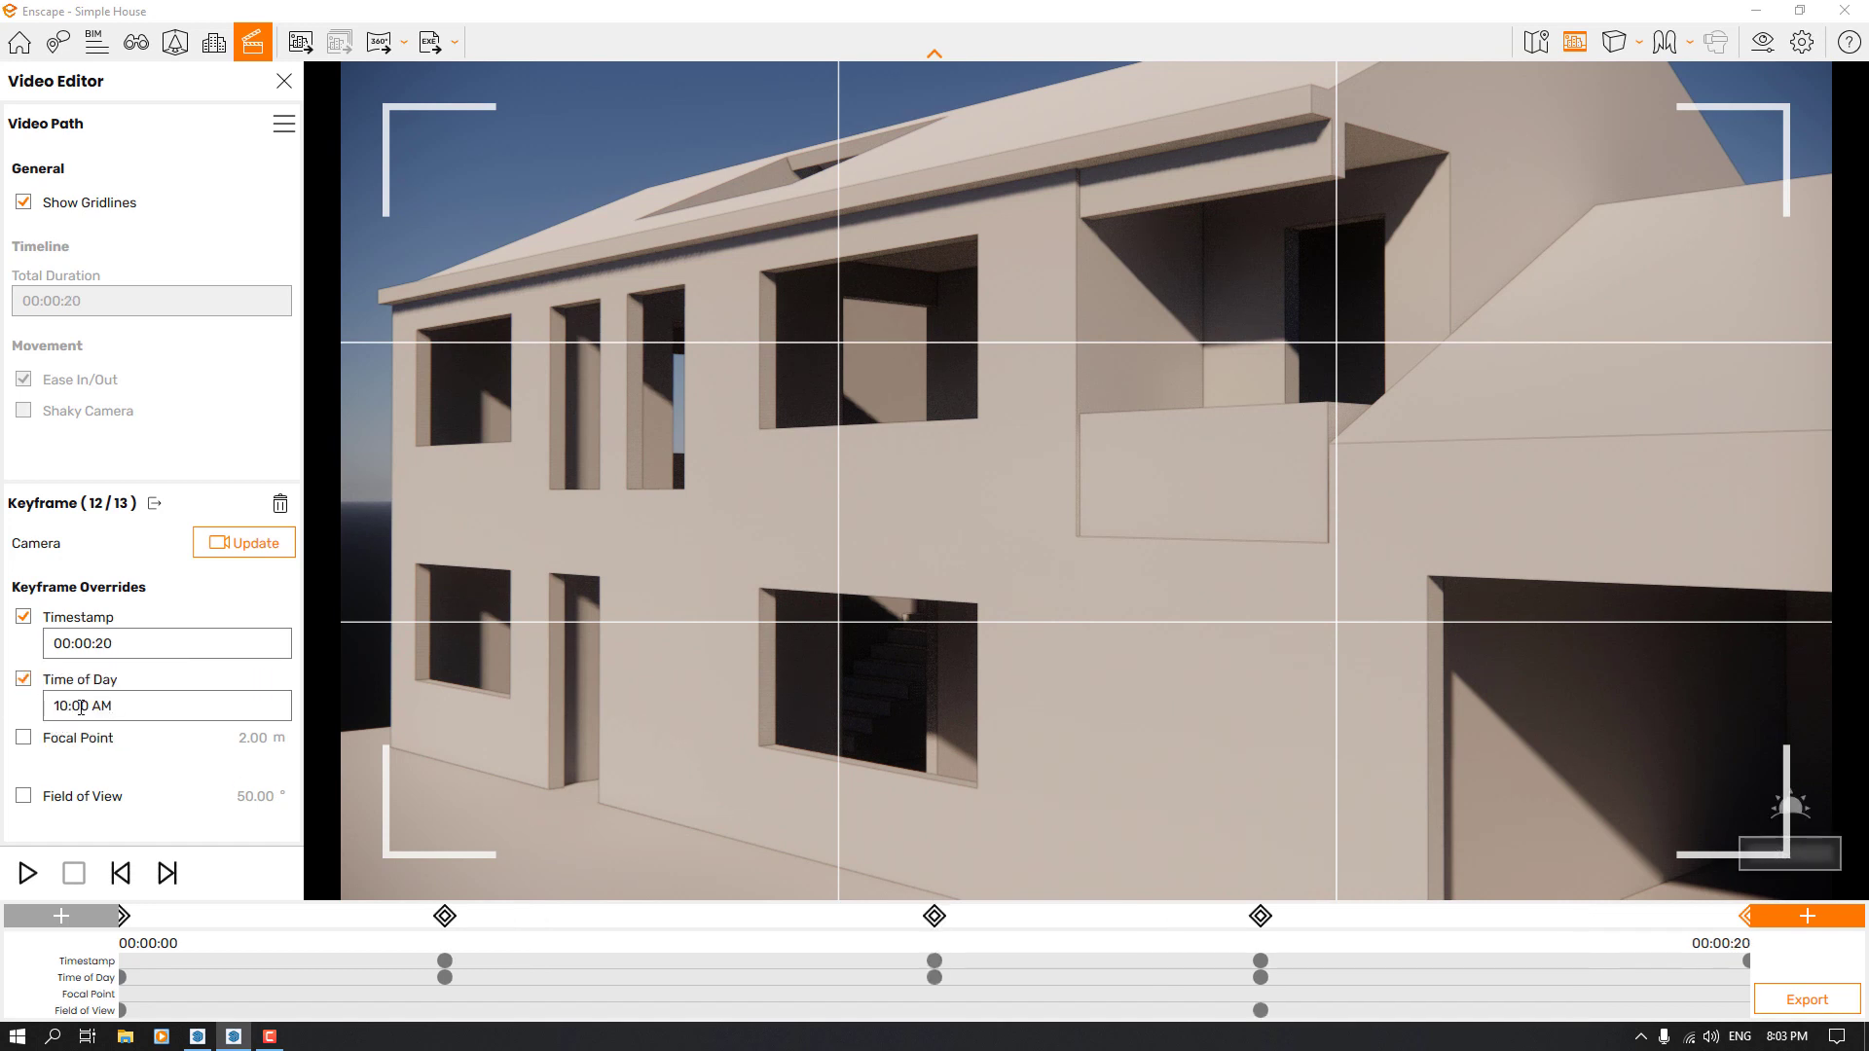
left_click(81, 707)
left_click(66, 738)
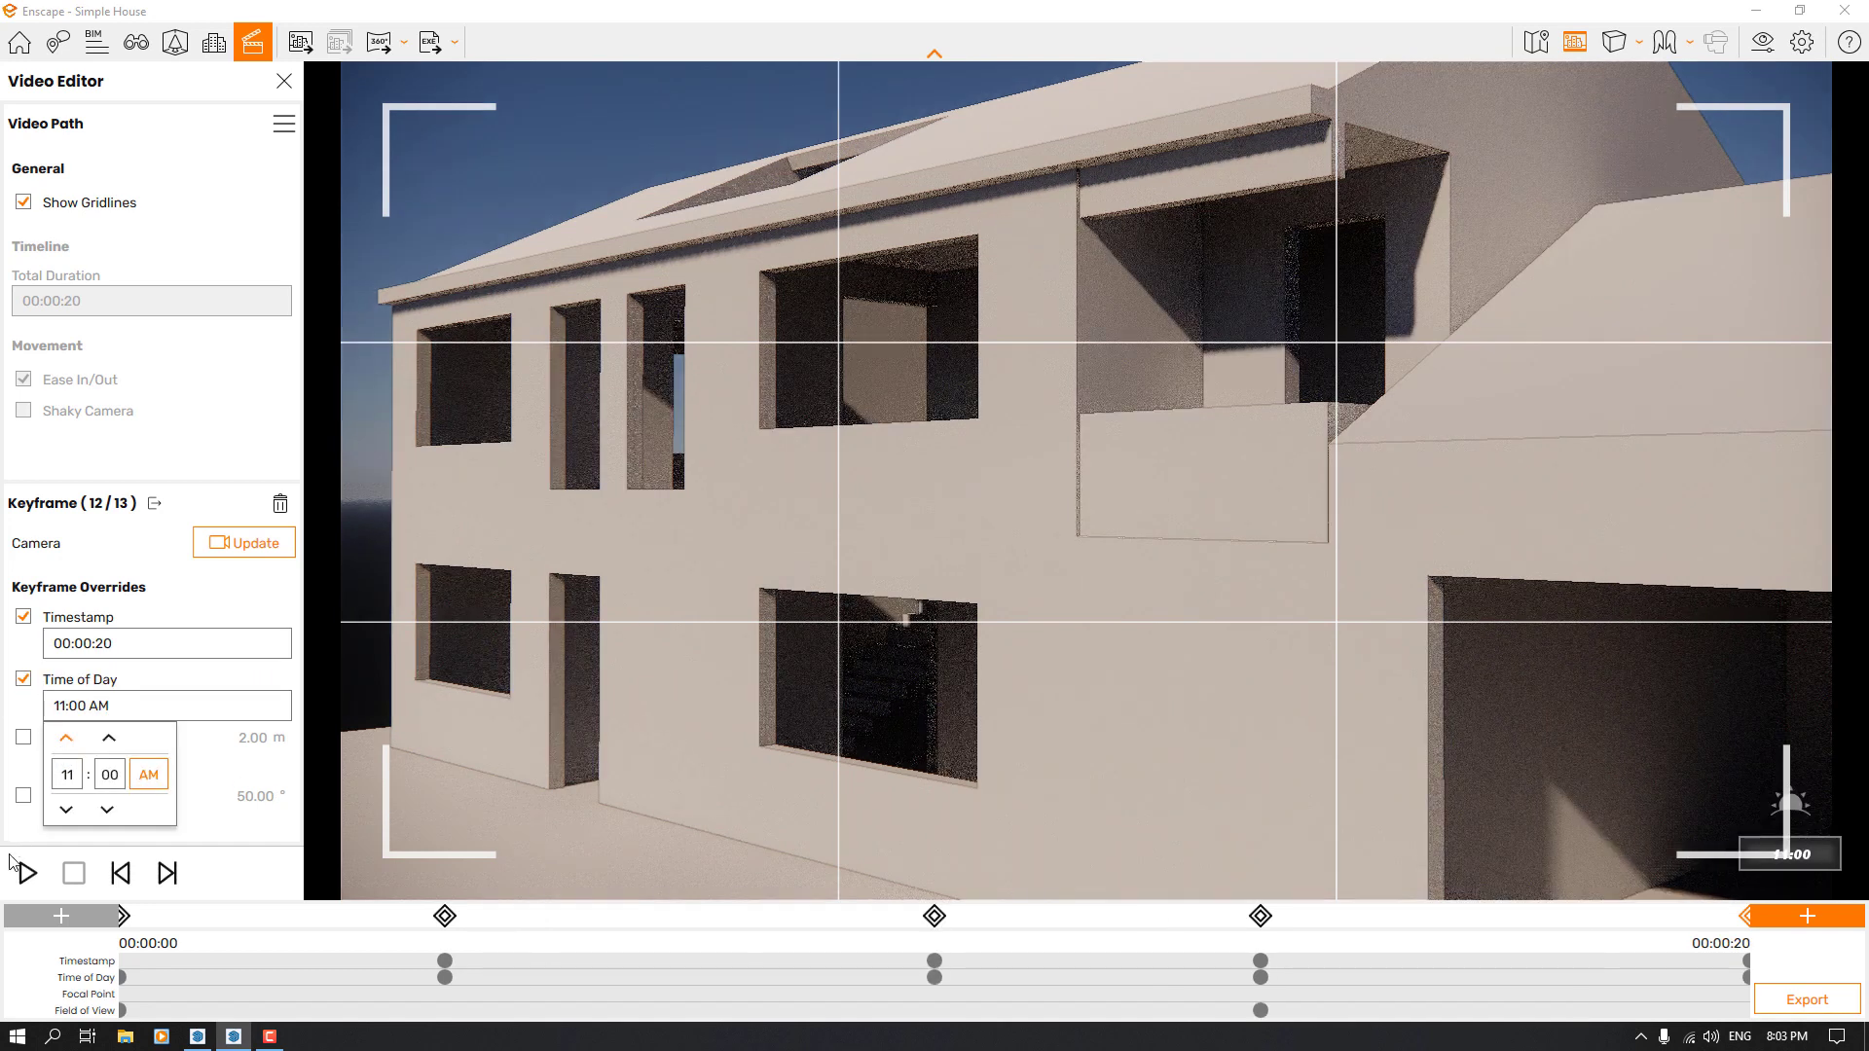
left_click(23, 788)
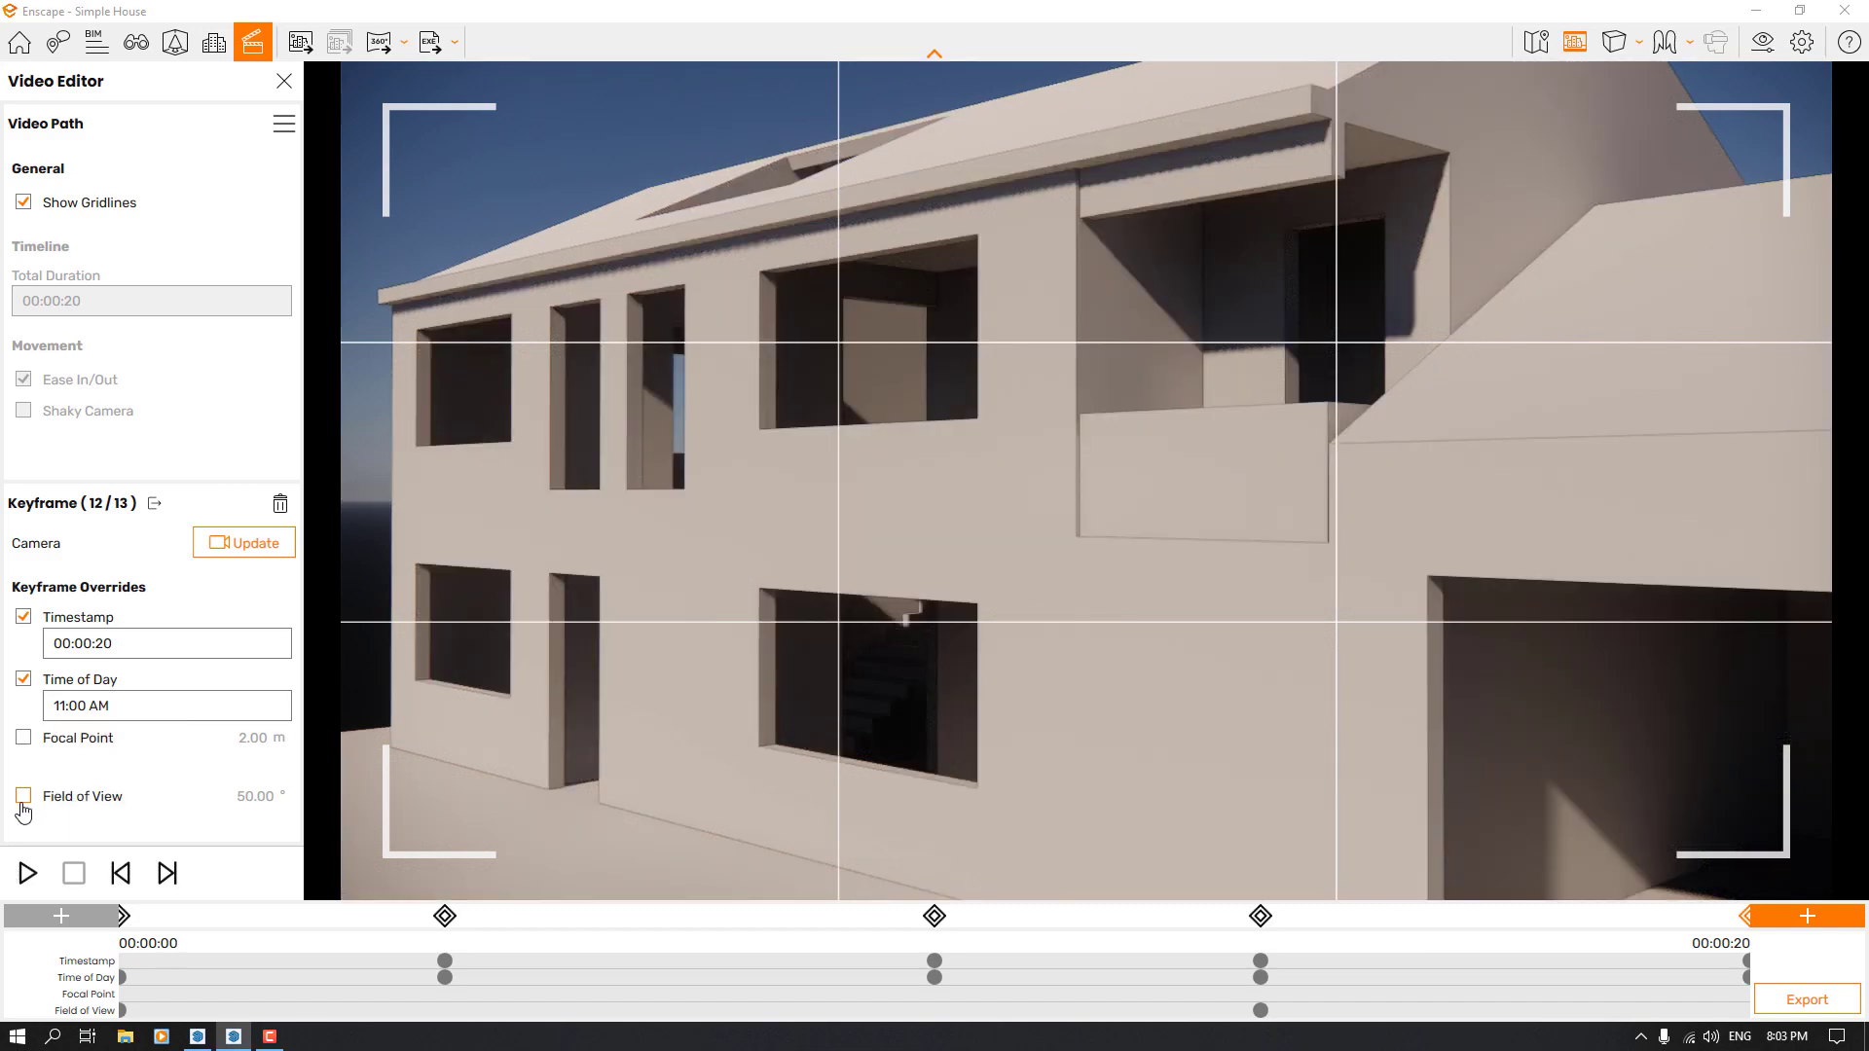
Override the field of view of the 00:00:20 keyframe with 49° and update its camera
left_click(24, 803)
mouse_move(129, 819)
left_mouse_down()
mouse_move(102, 821)
mouse_move(118, 818)
left_mouse_up()
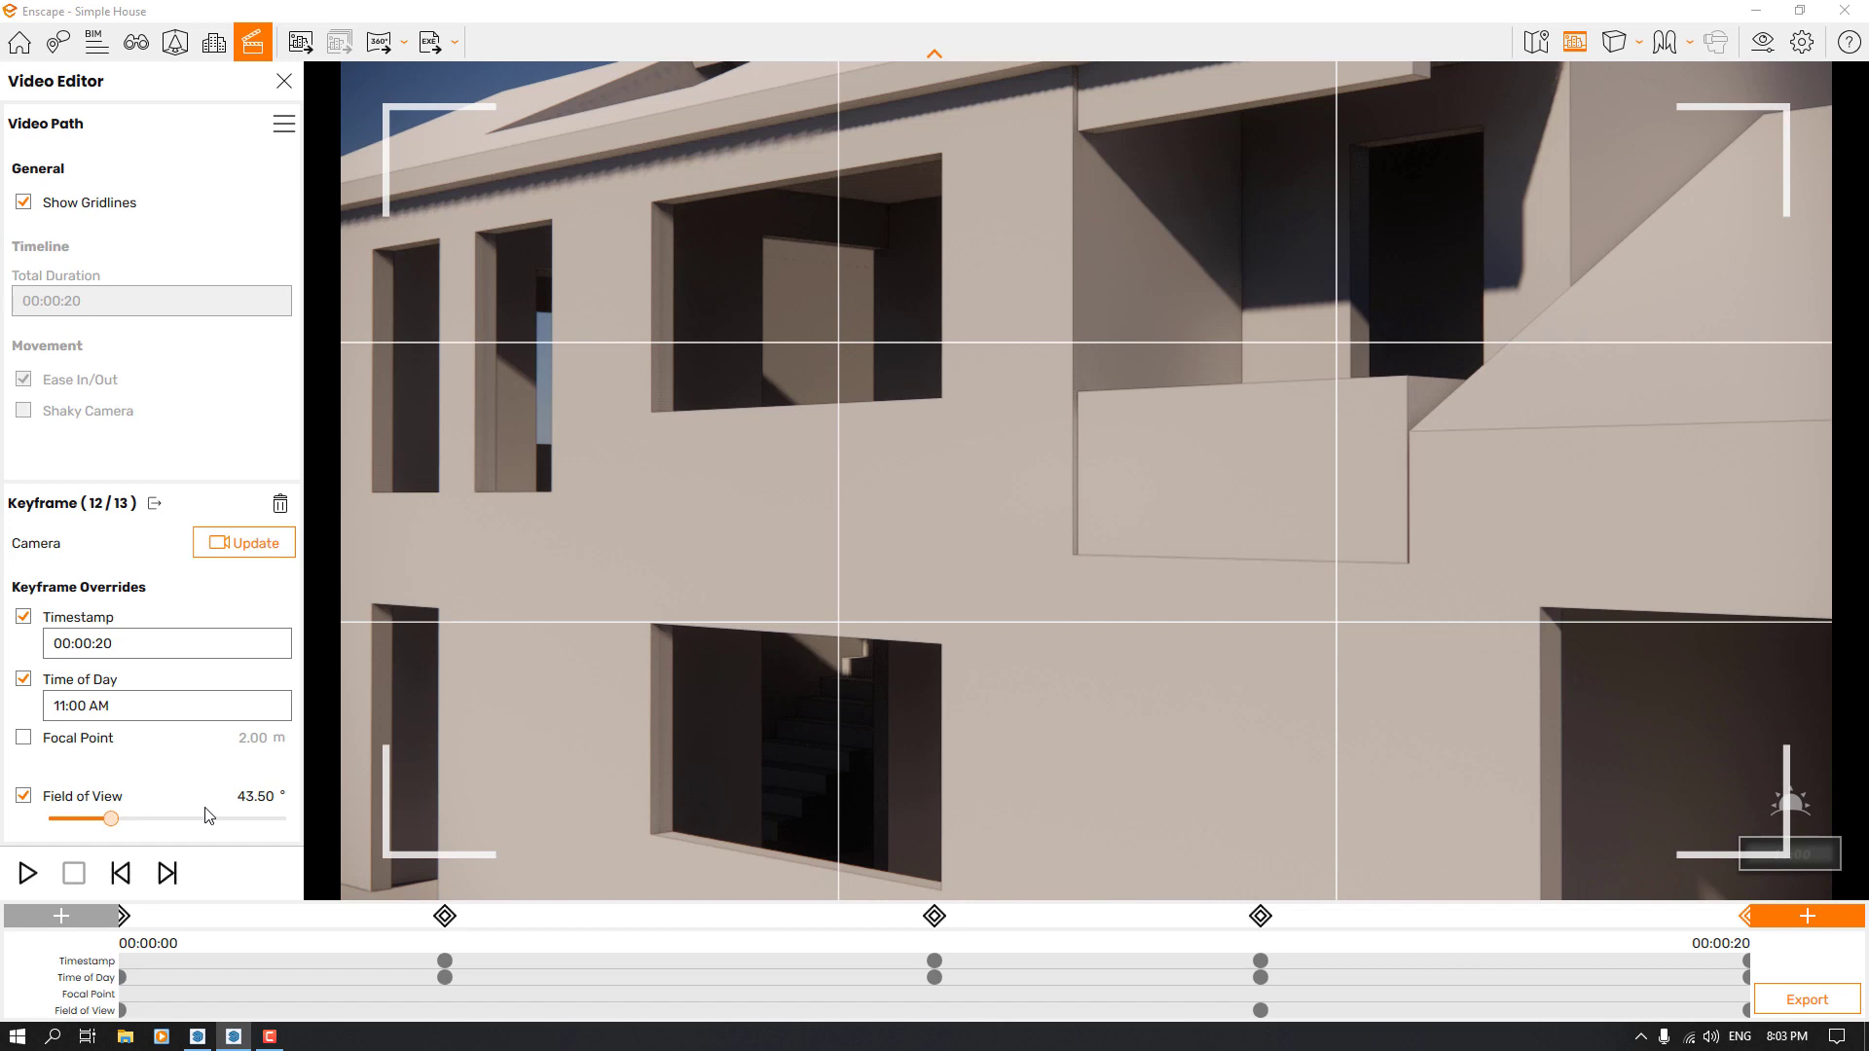
double_click(257, 796)
type("4")
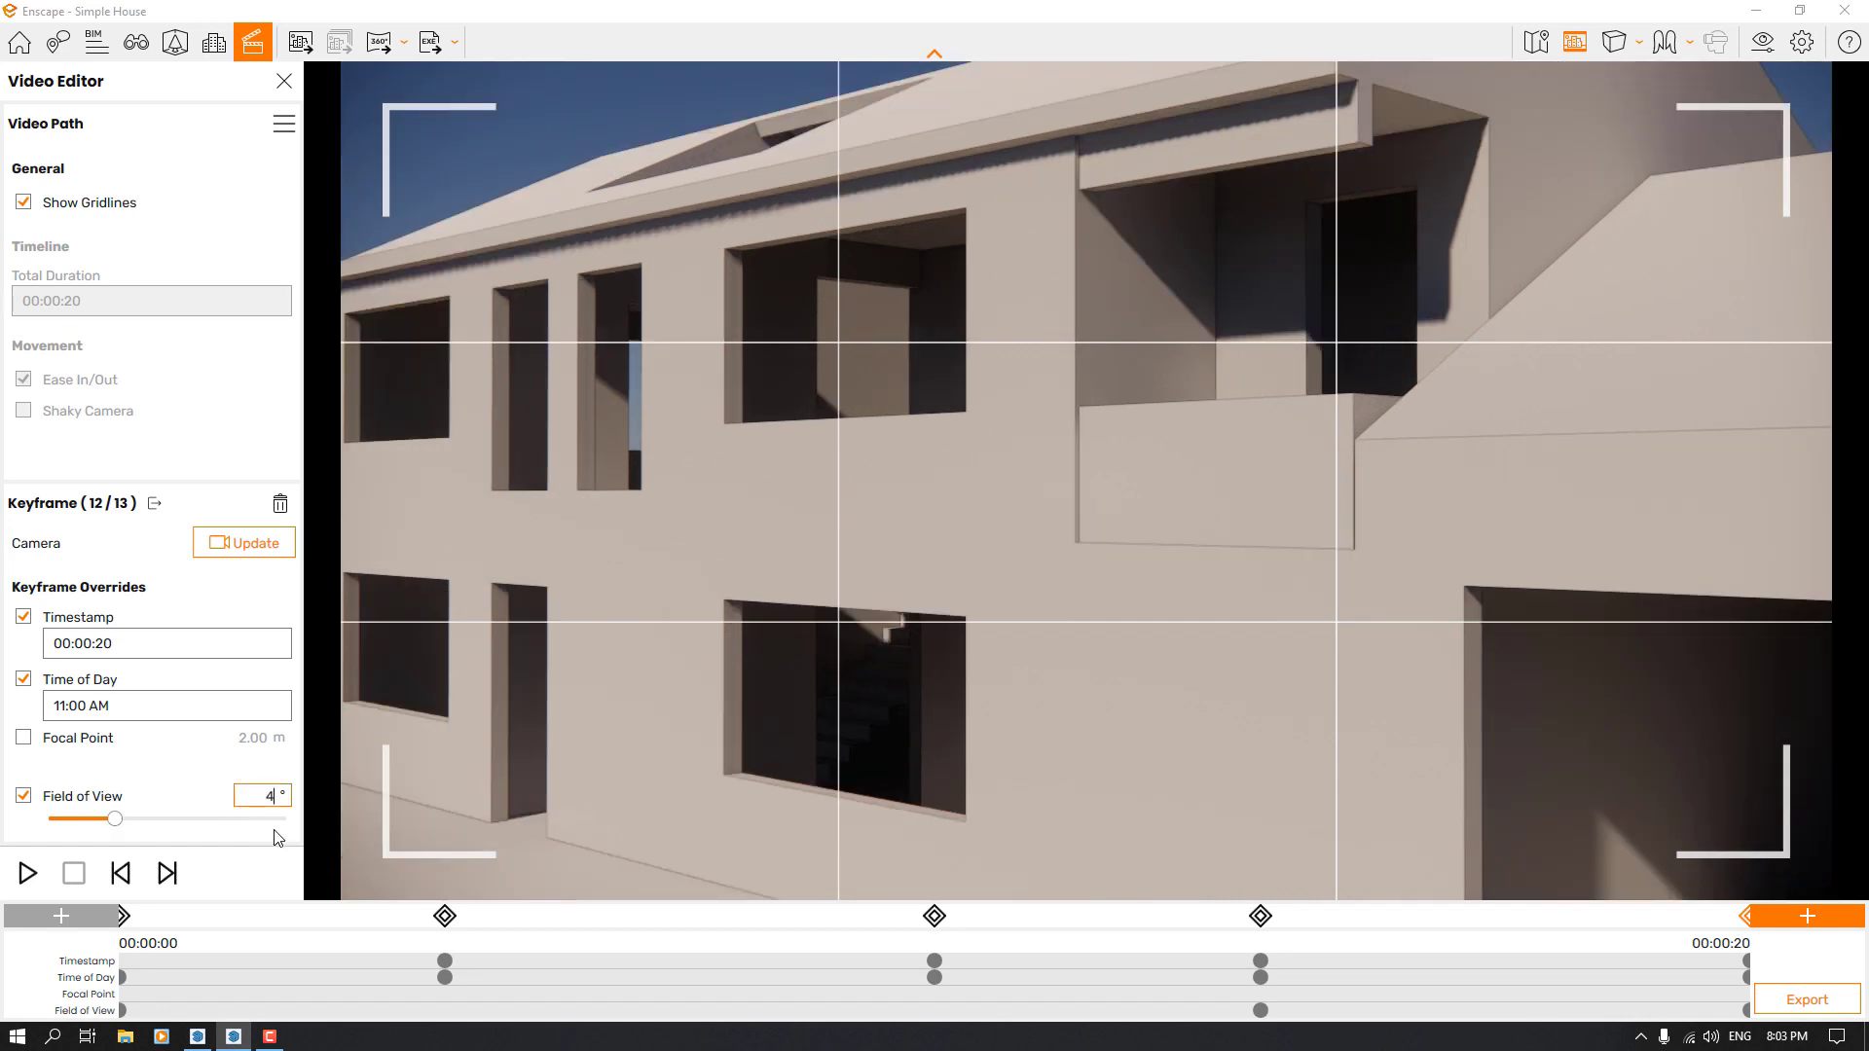
type("6")
key("Return")
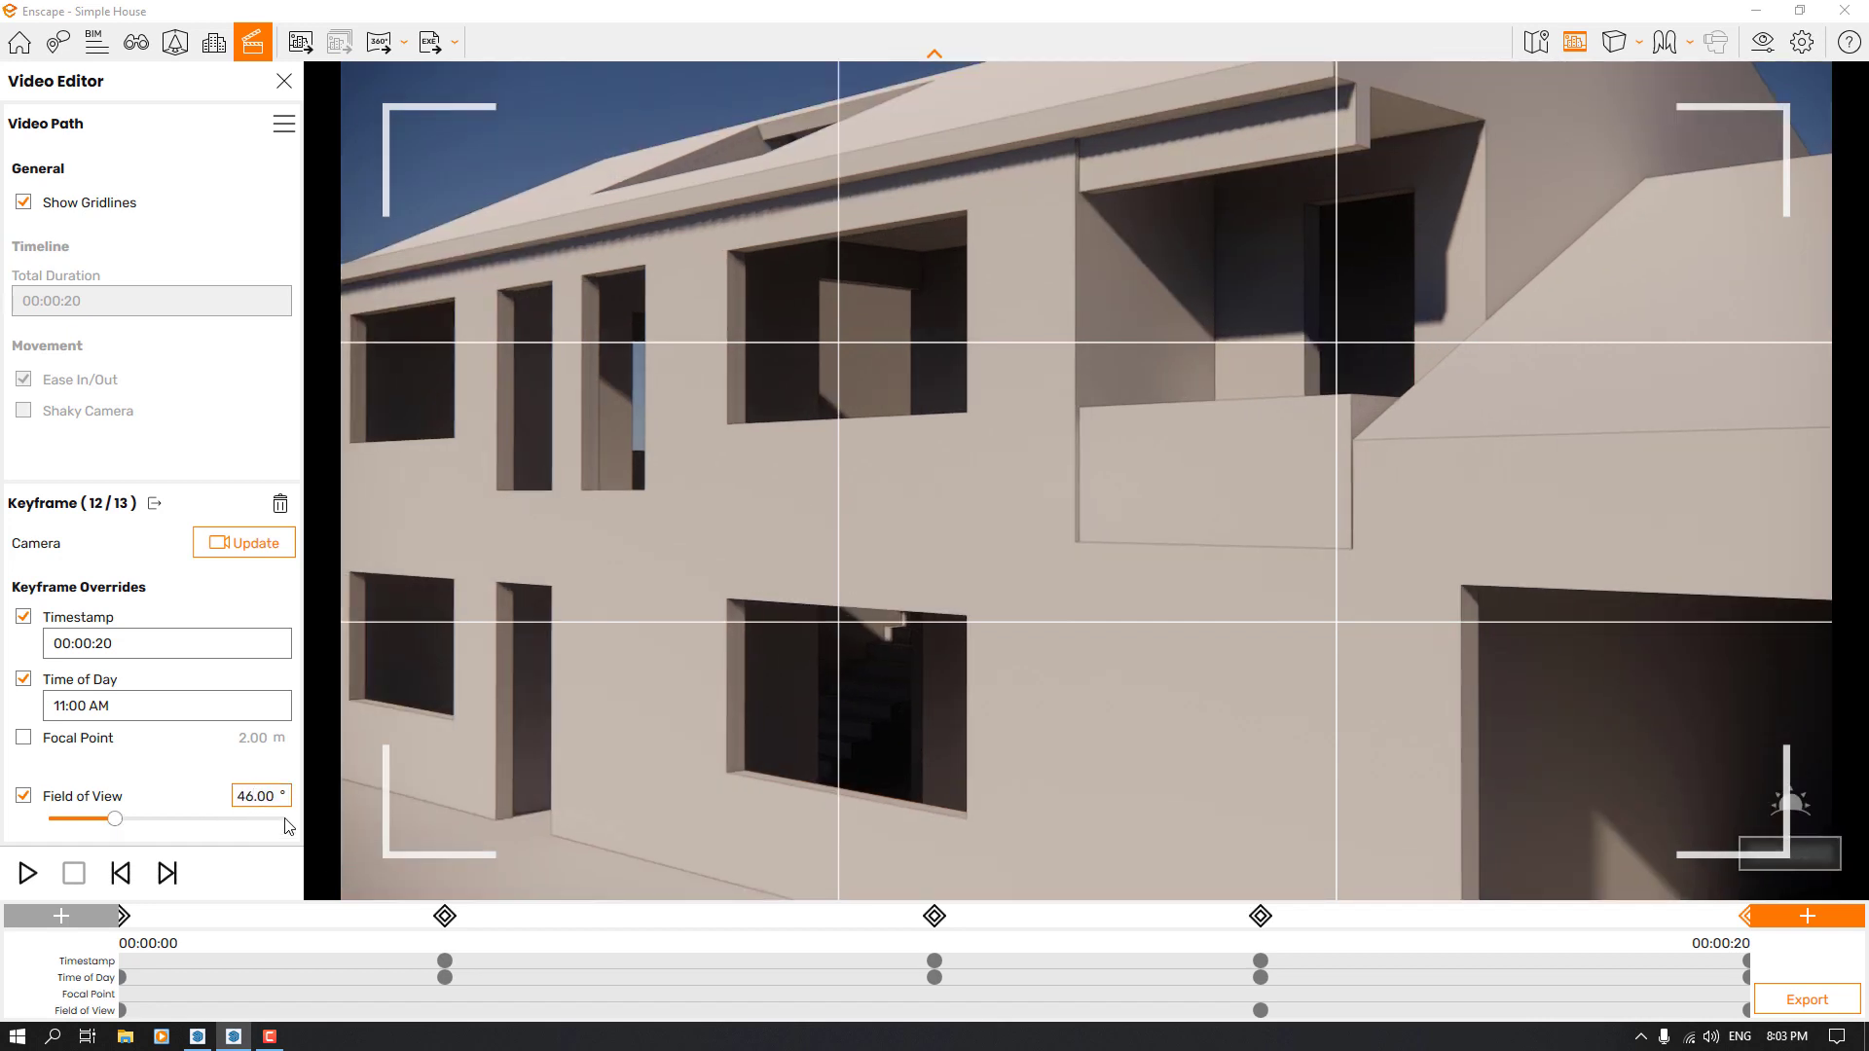
double_click(269, 800)
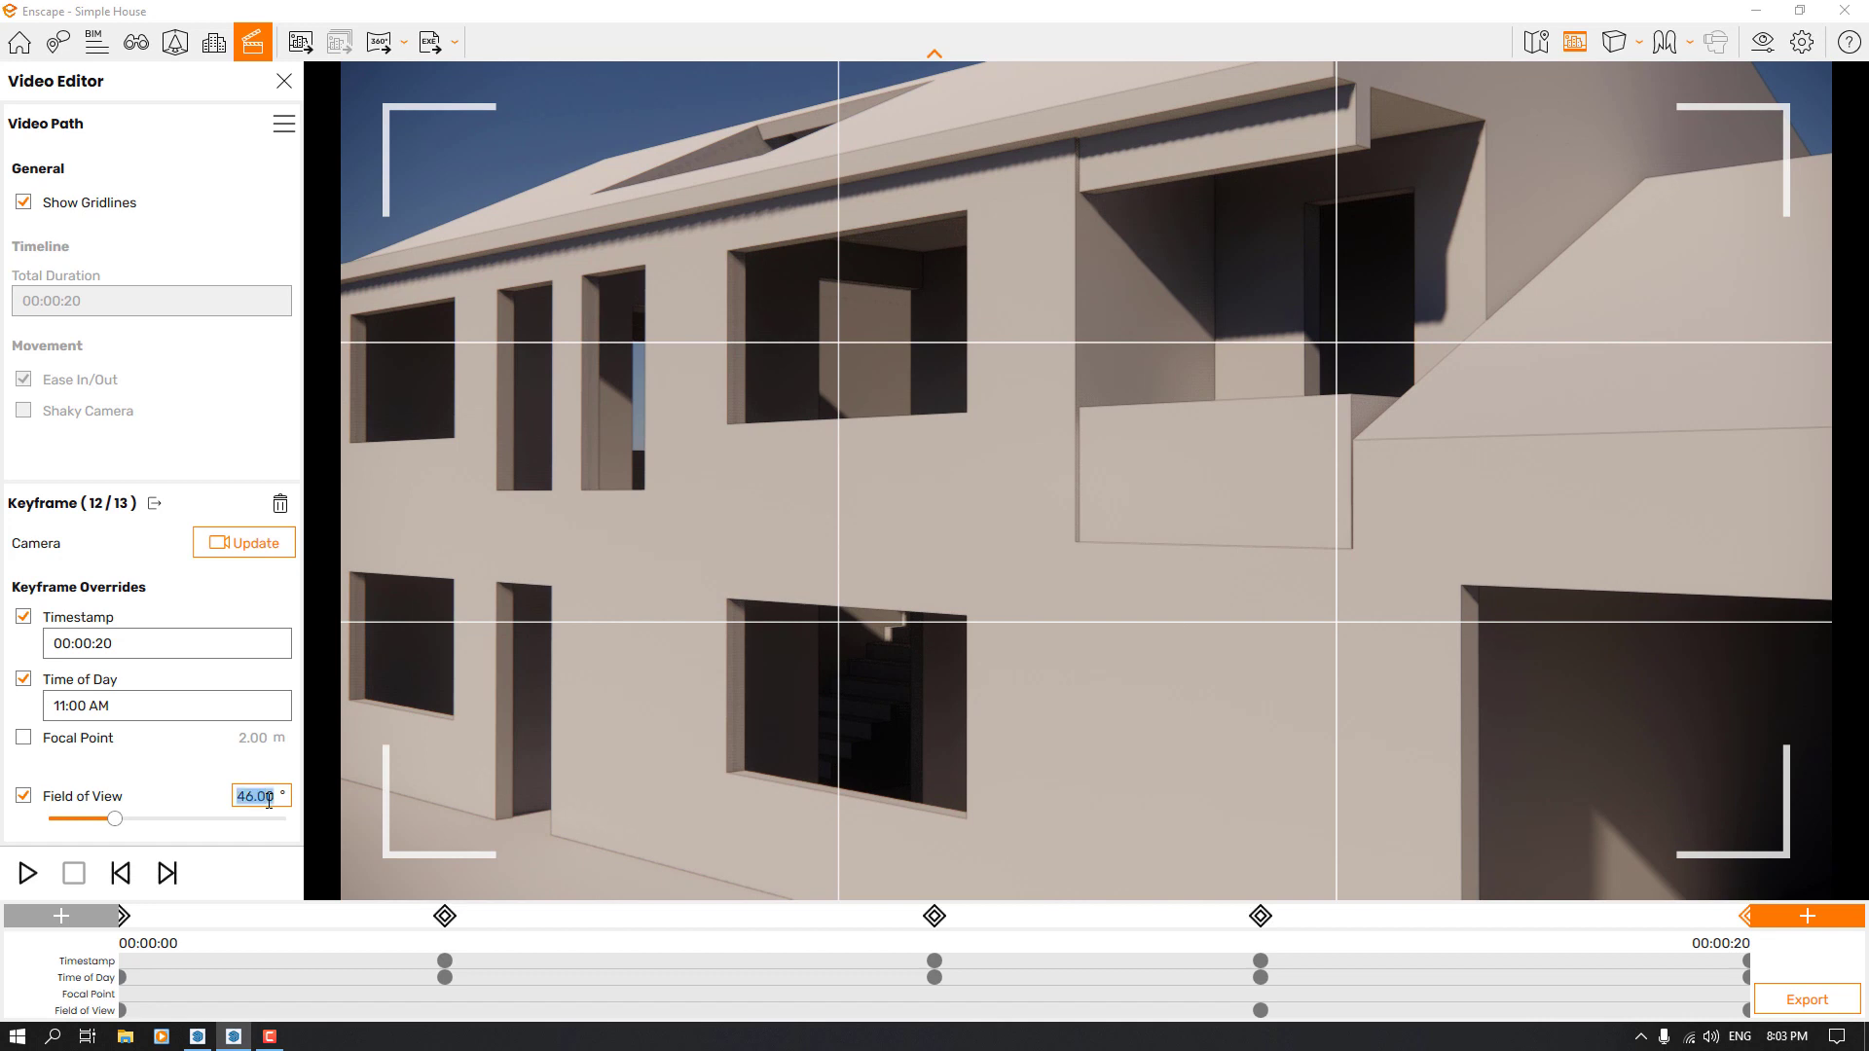
type("49")
key("Return")
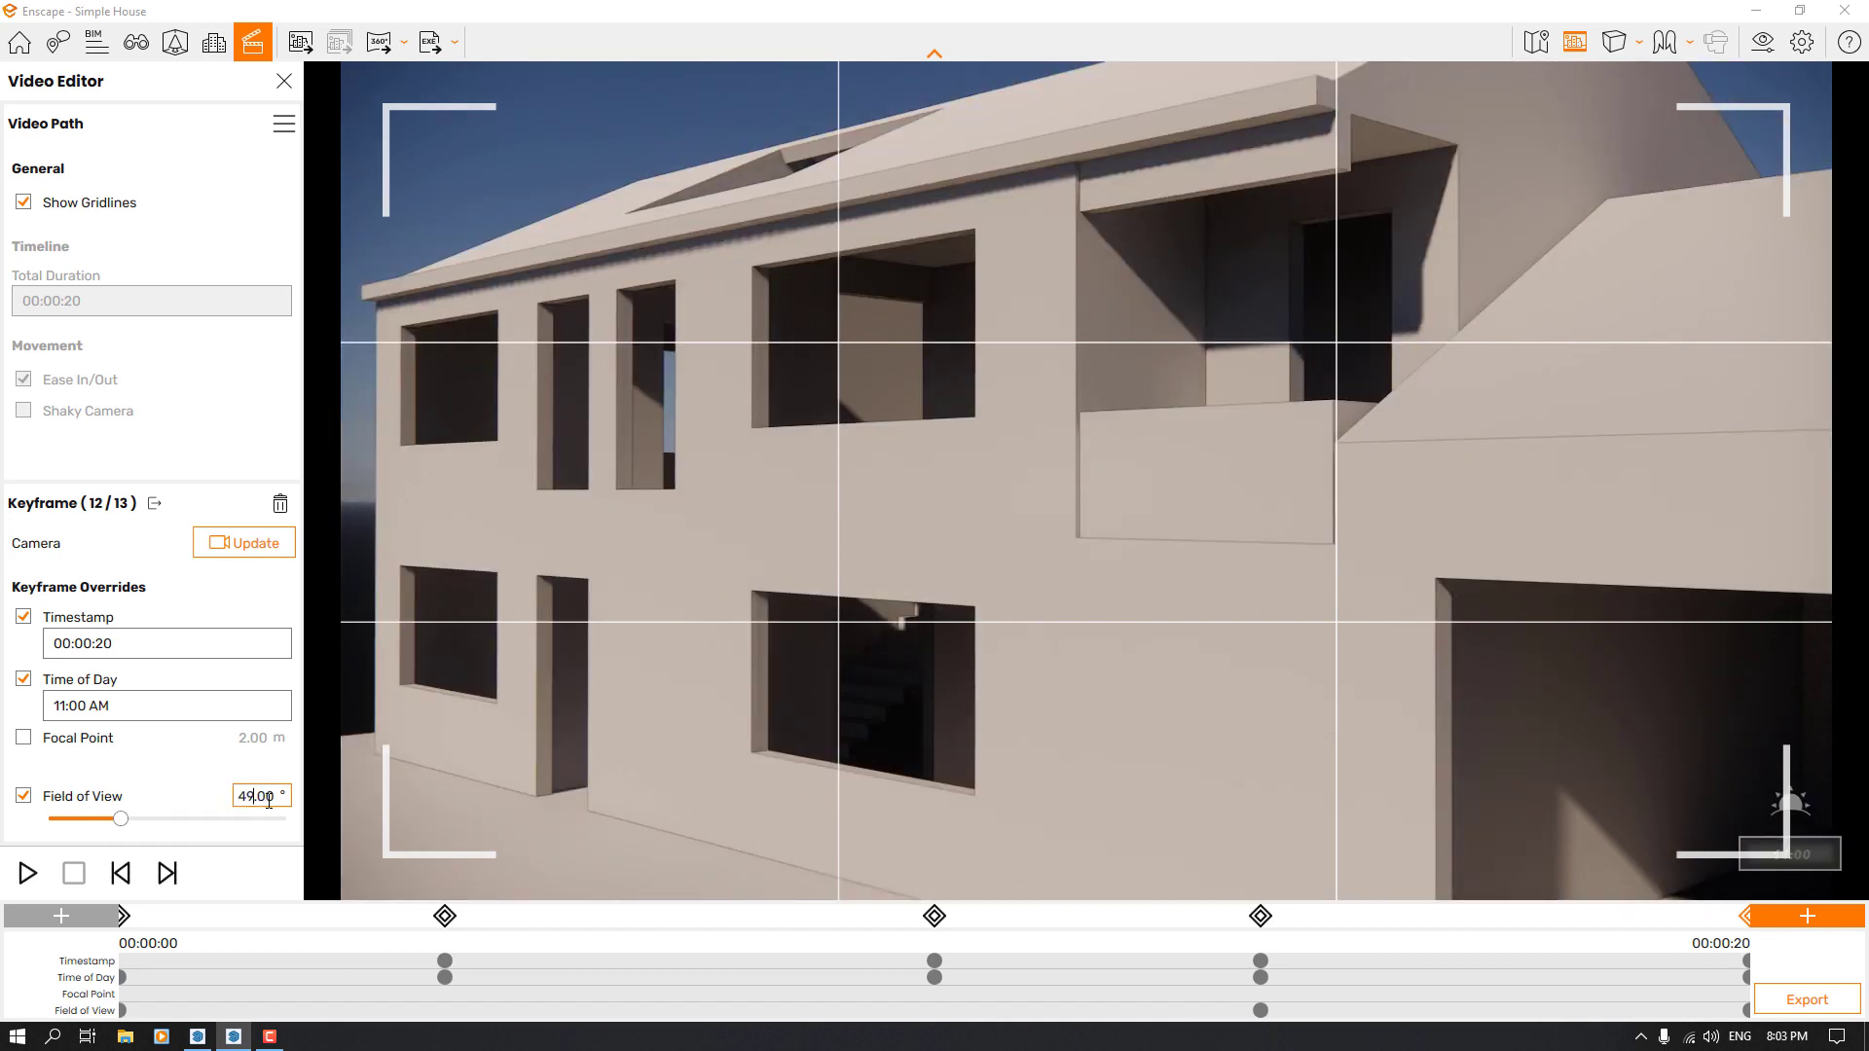
left_click(238, 545)
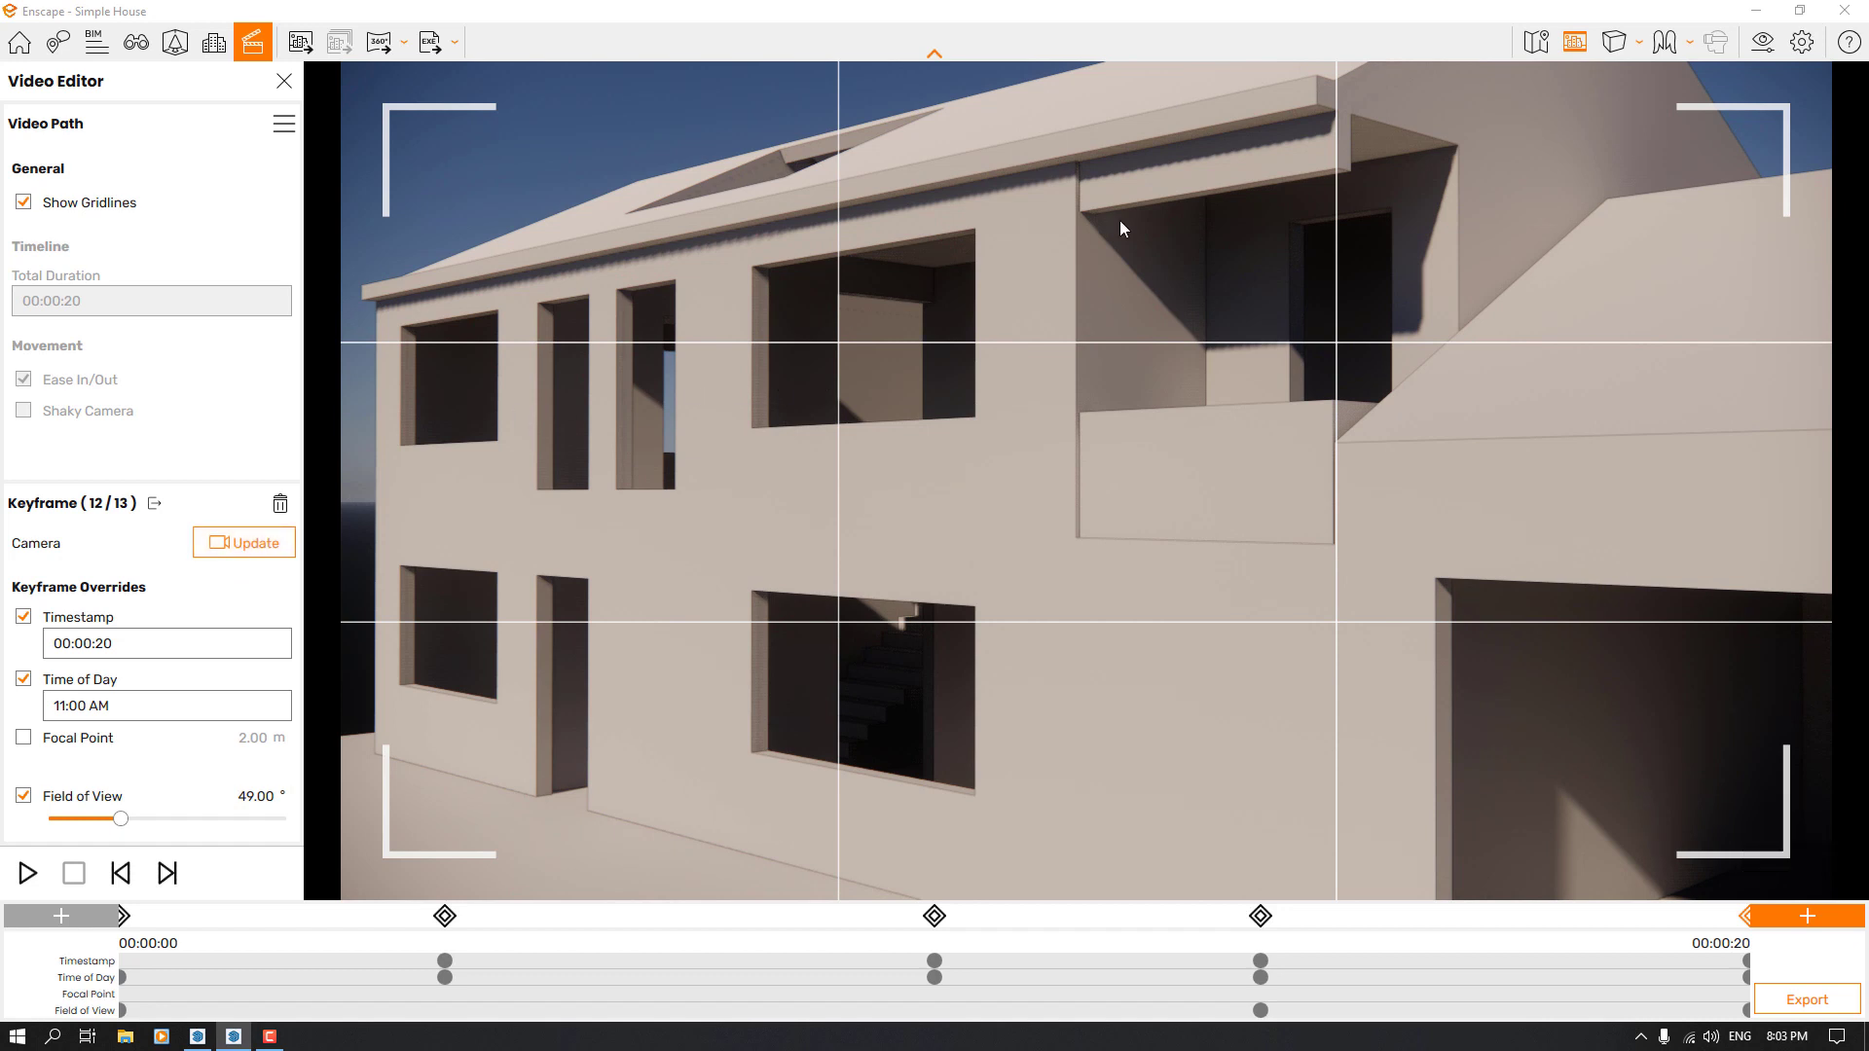
Set the camera's depth of field to 8% in the visual settings
left_click(1759, 40)
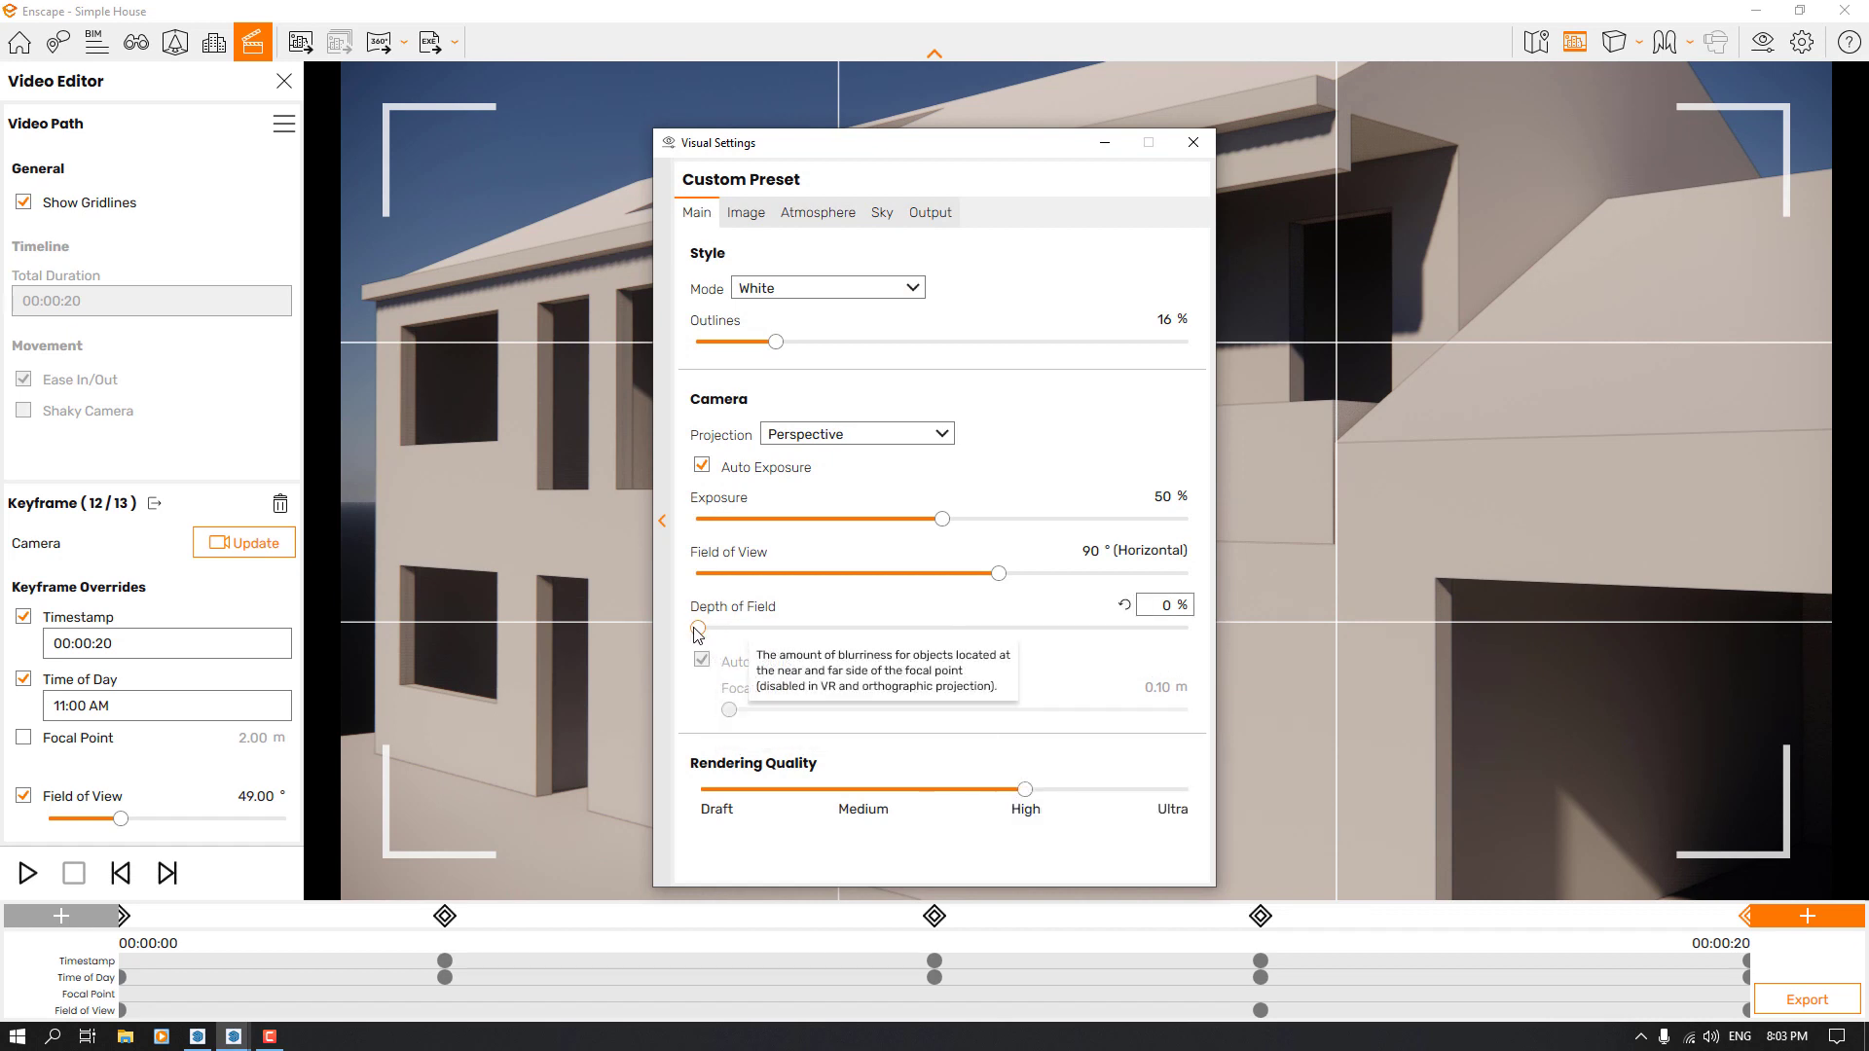
left_click_drag(698, 629, 817, 635)
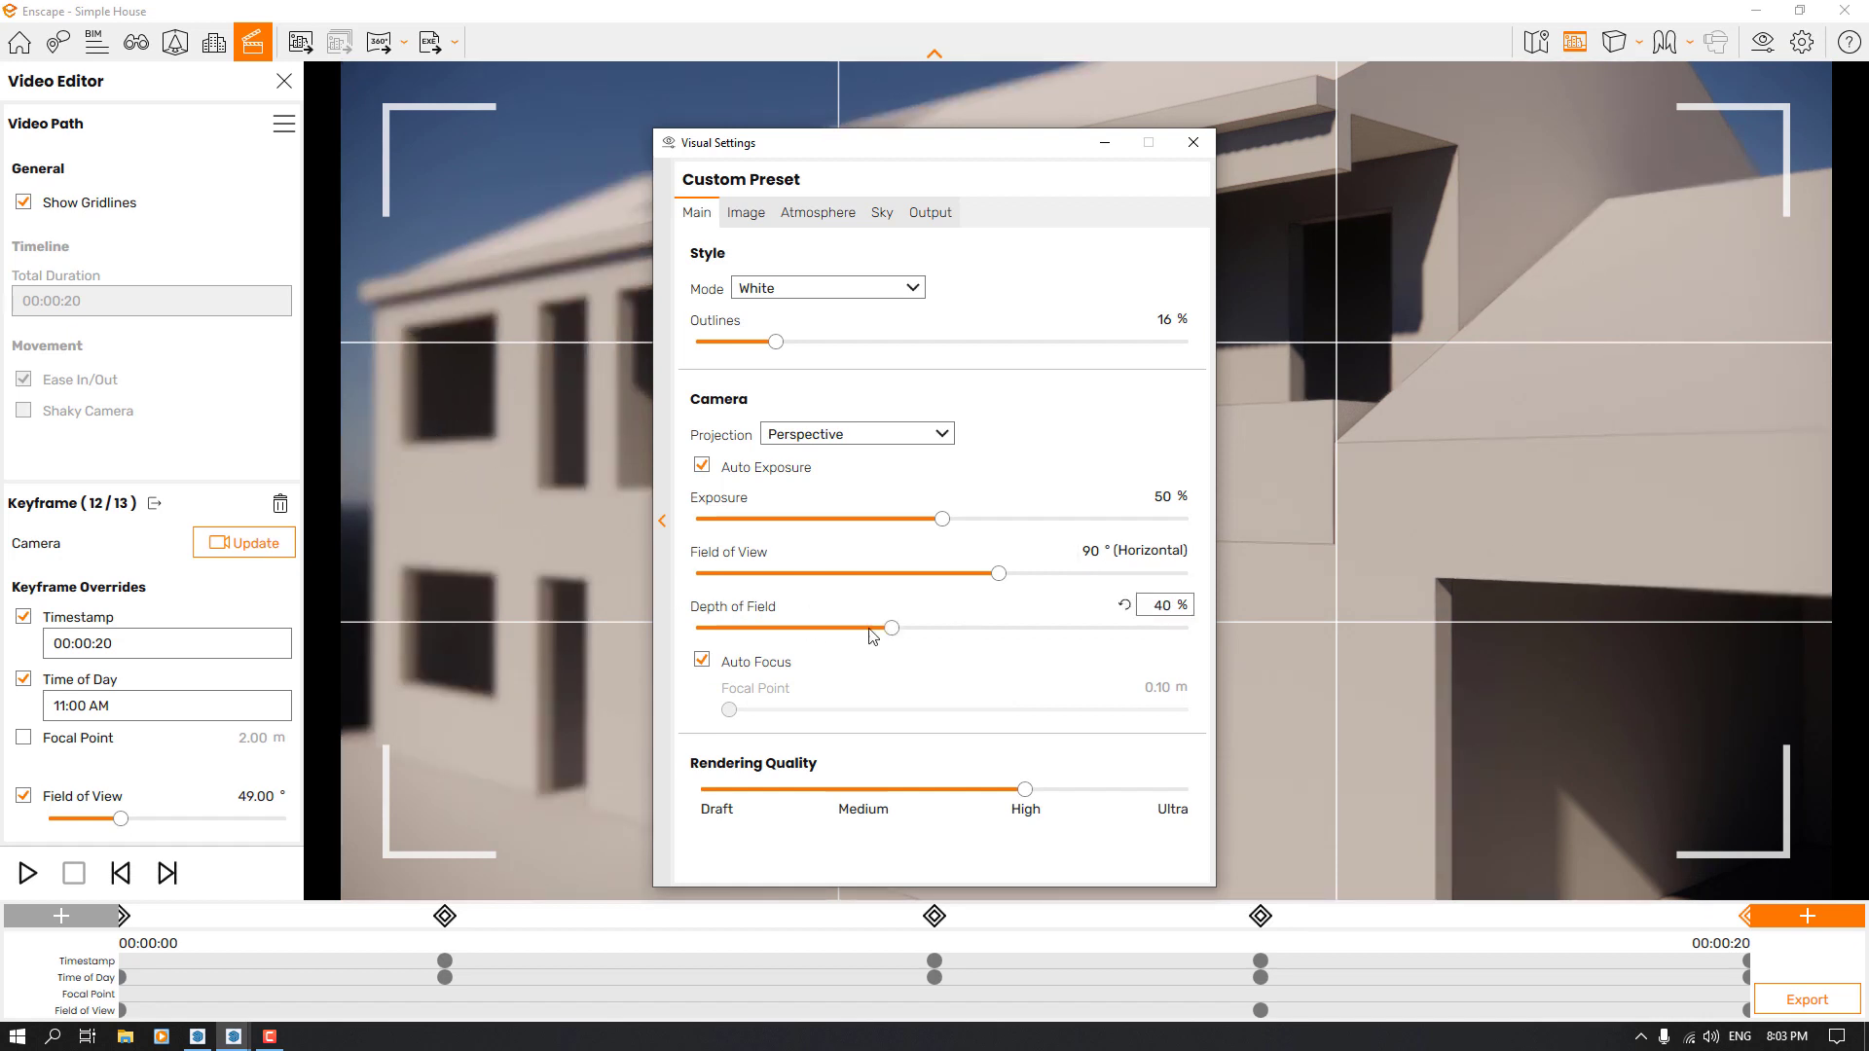
left_click(794, 628)
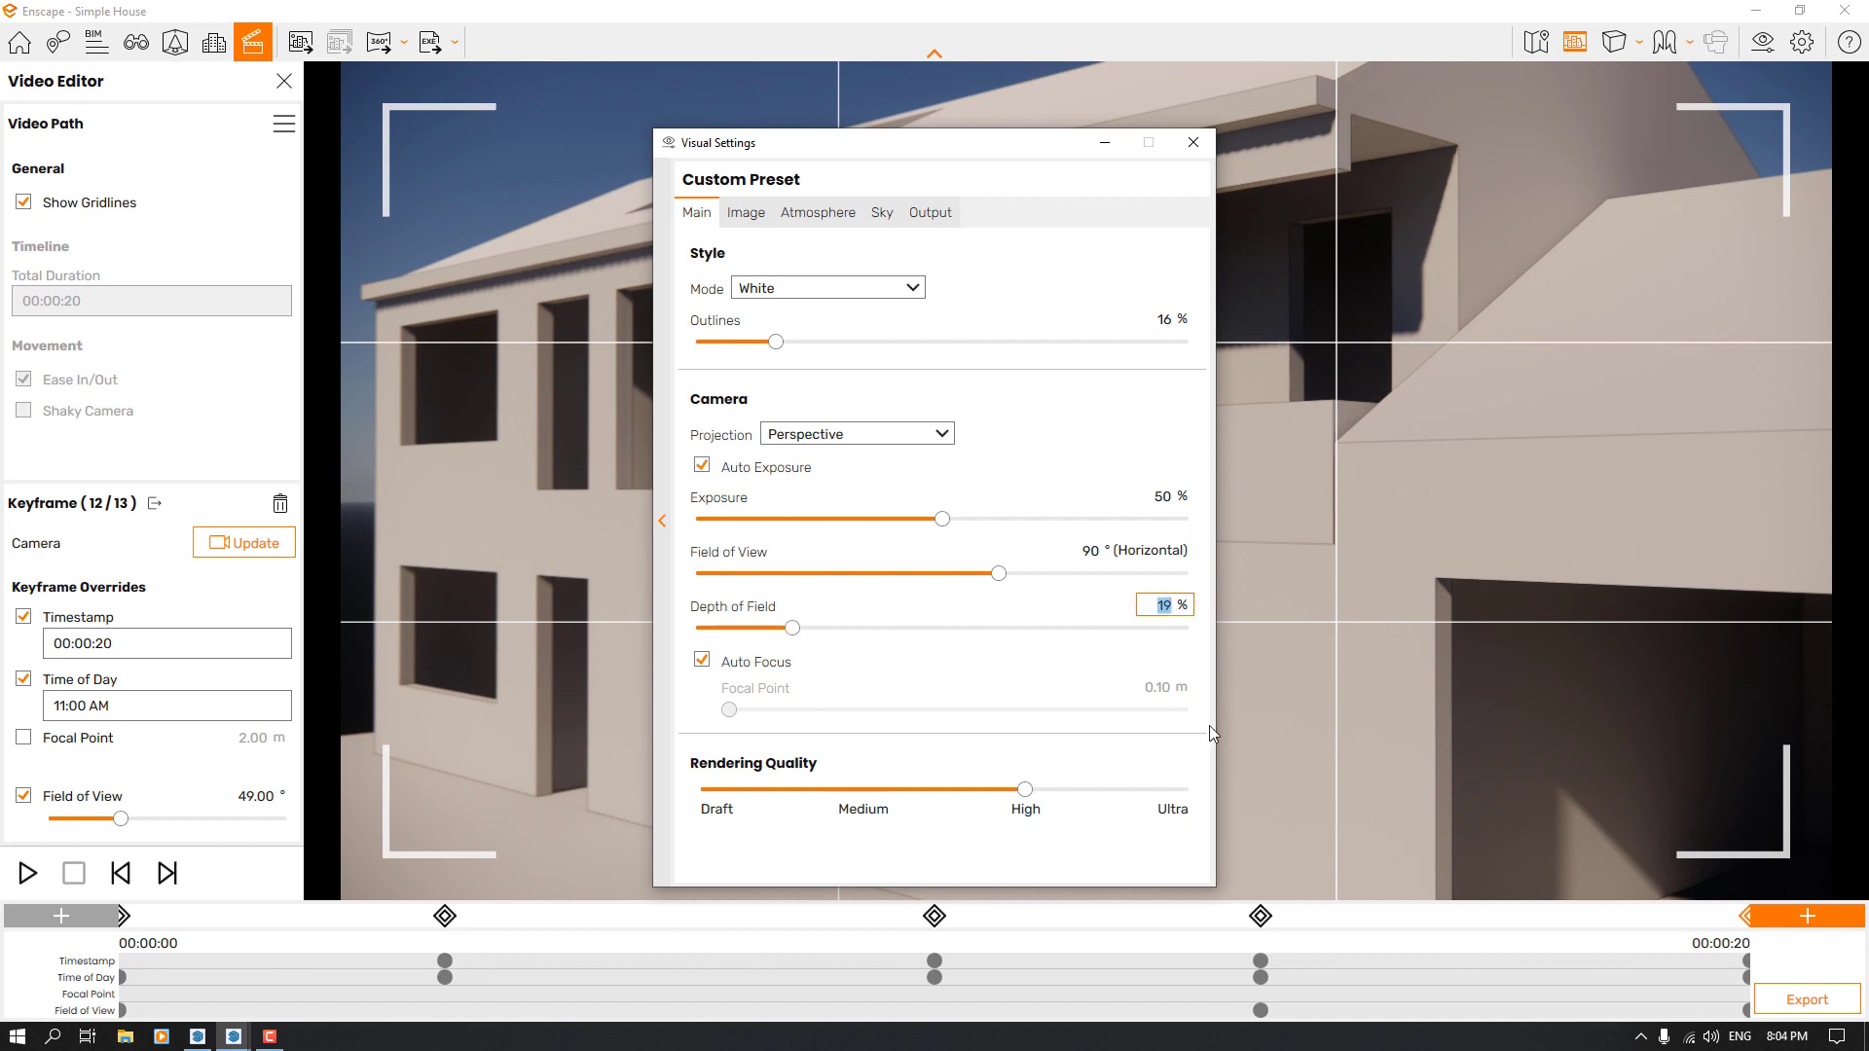
type("8")
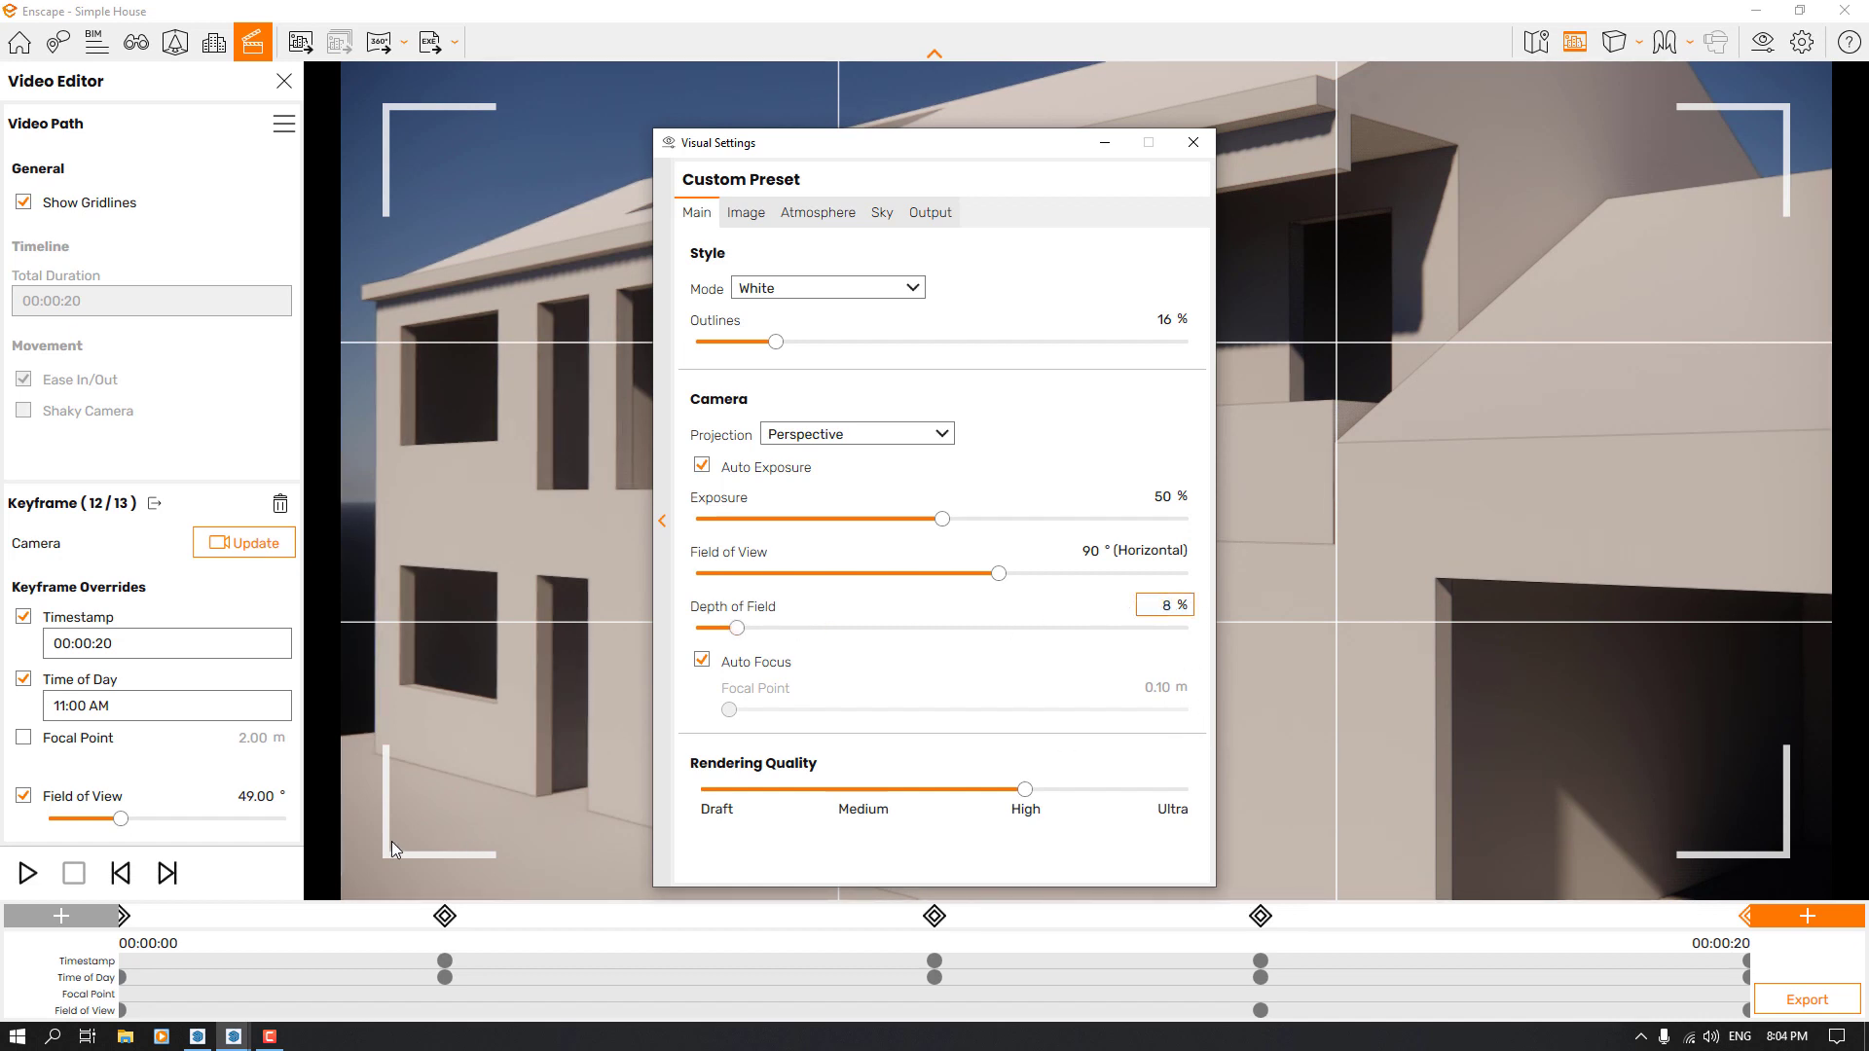
Override the focal point of the 00:00:20 keyframe with 17 m
left_click(23, 738)
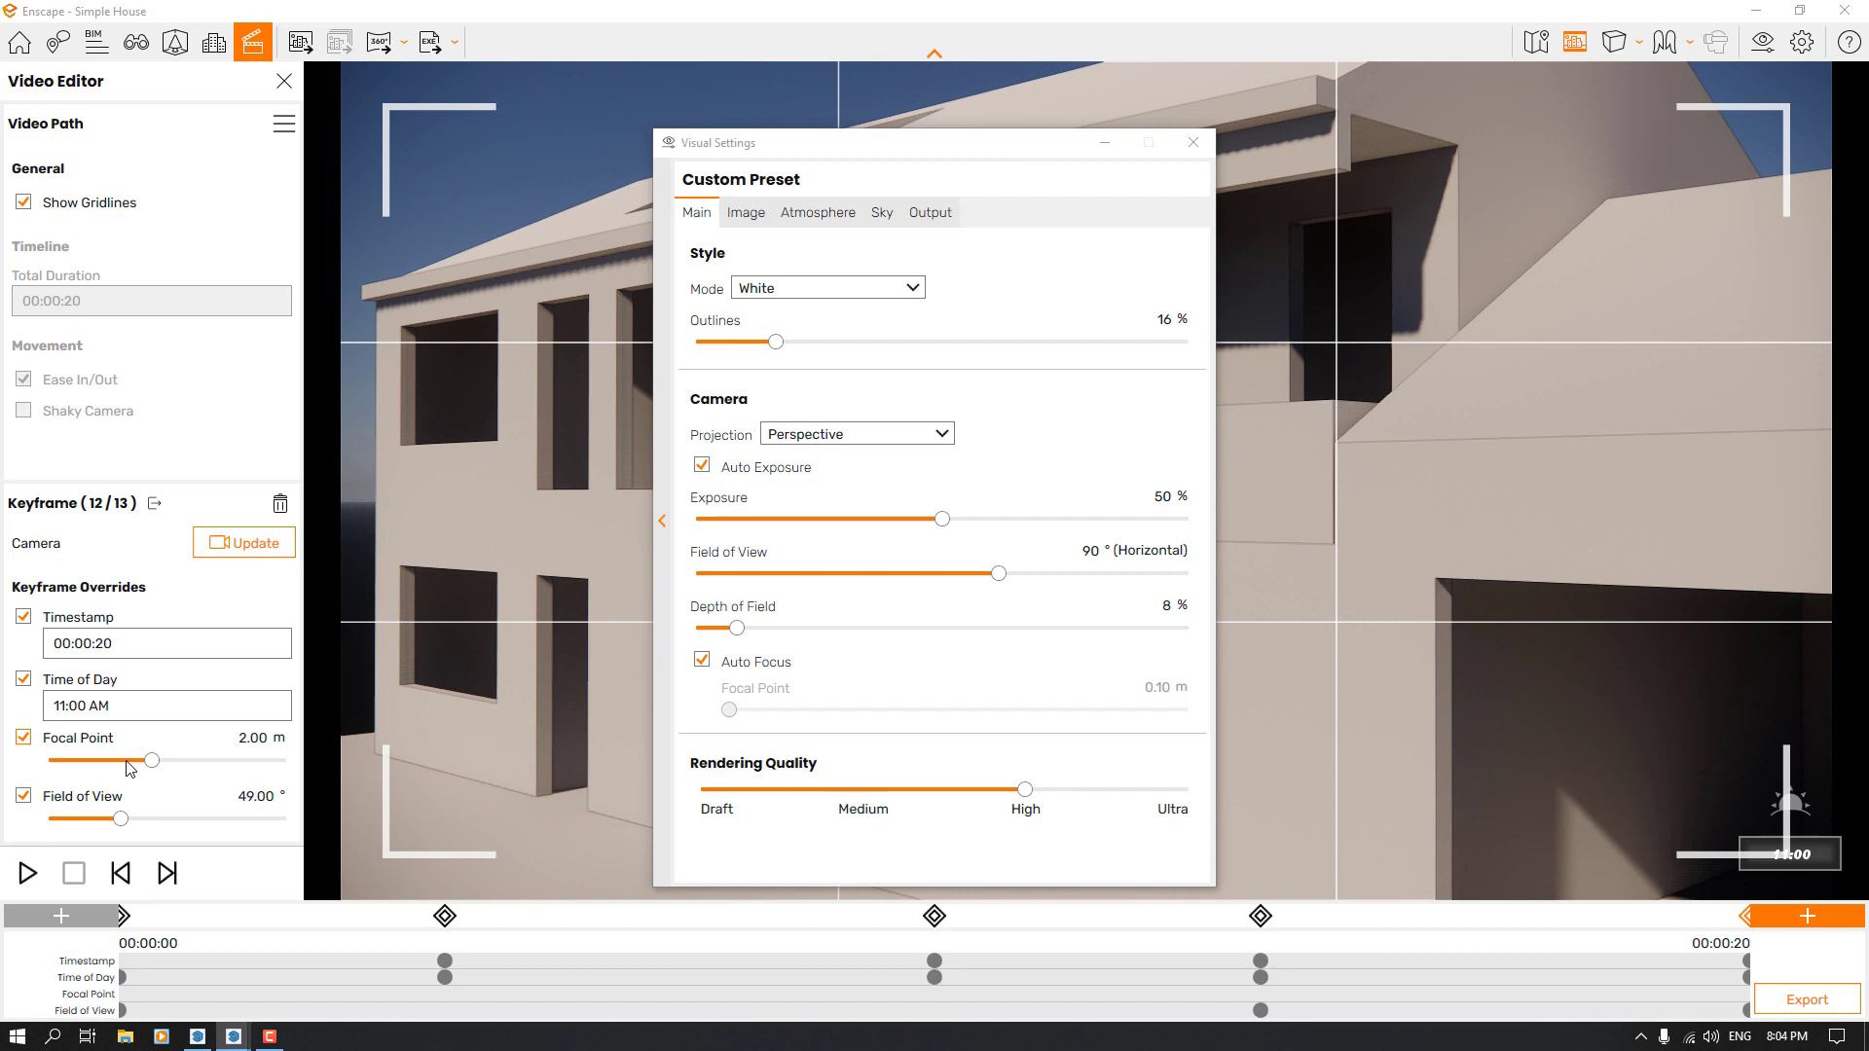
left_click_drag(130, 767, 105, 761)
left_click_drag(21, 697, 226, 575)
left_click(265, 737)
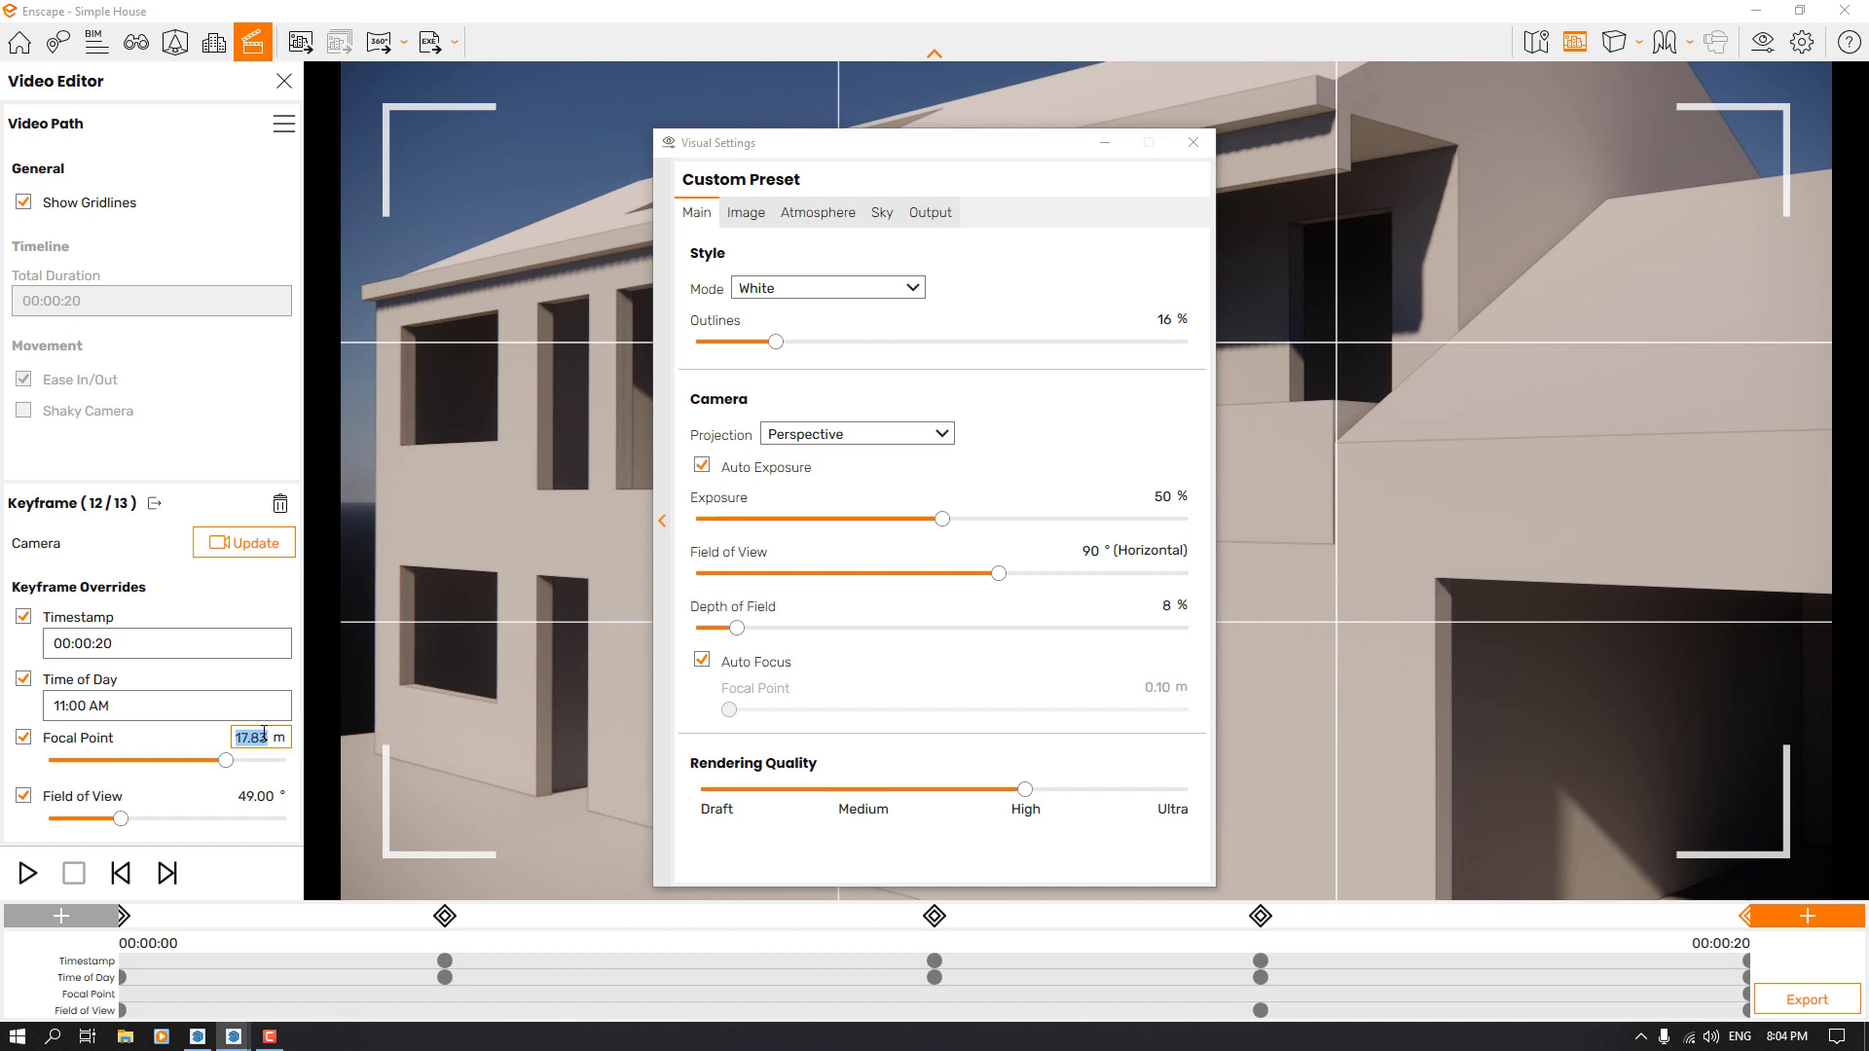
type("17")
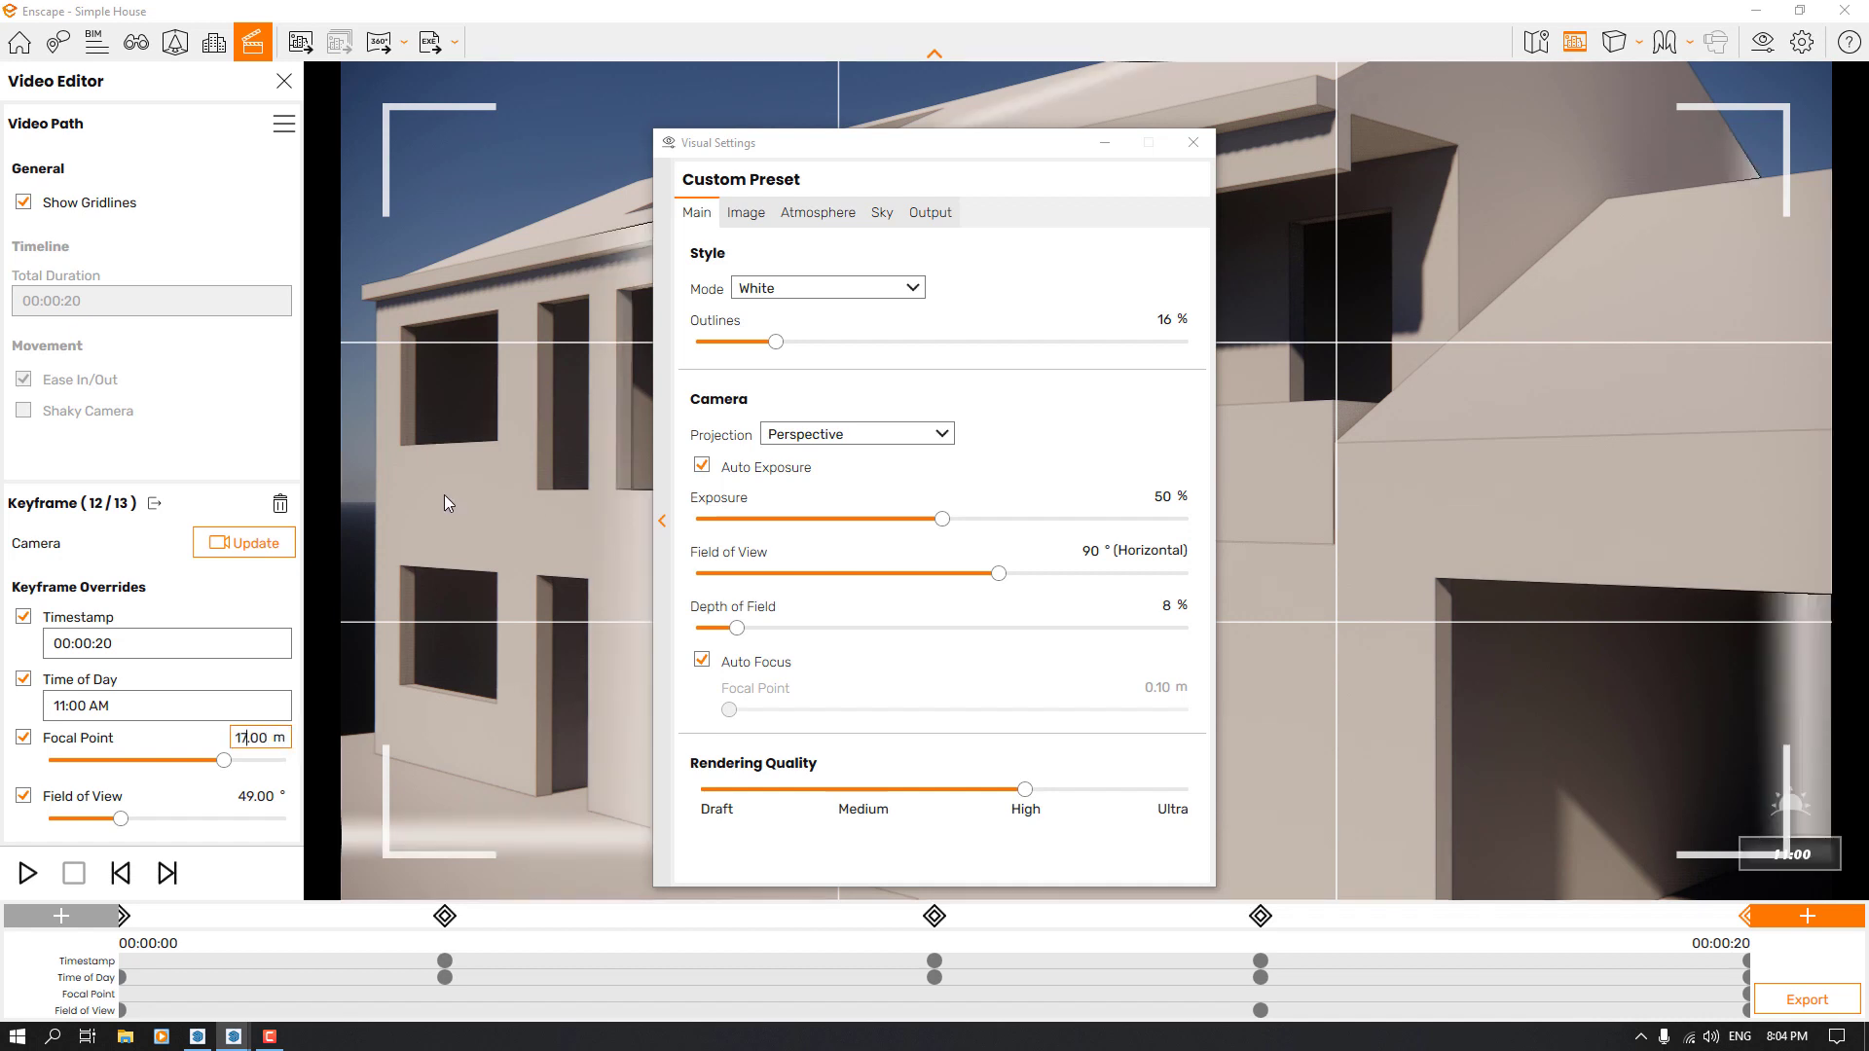
Enable Auto Contrast in the image corrections and update the 00:00:20 keyframe's camera
left_click(745, 213)
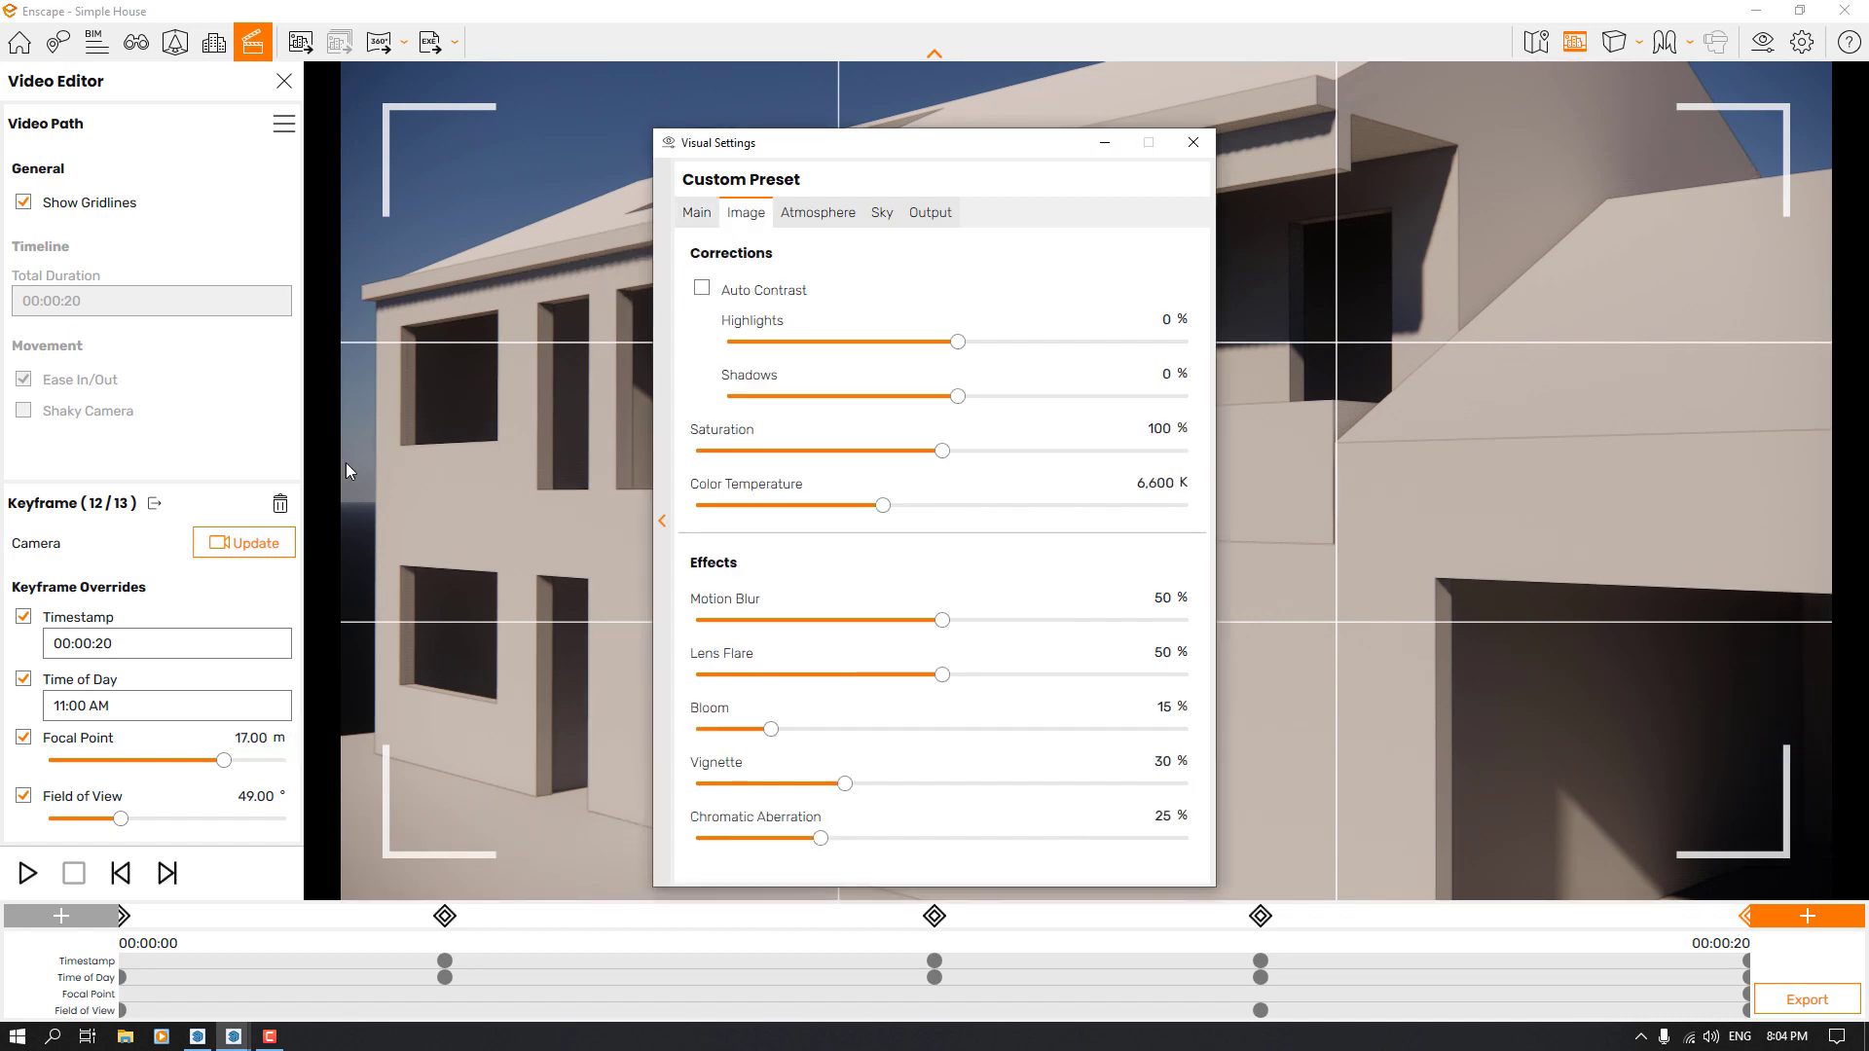
left_click(224, 553)
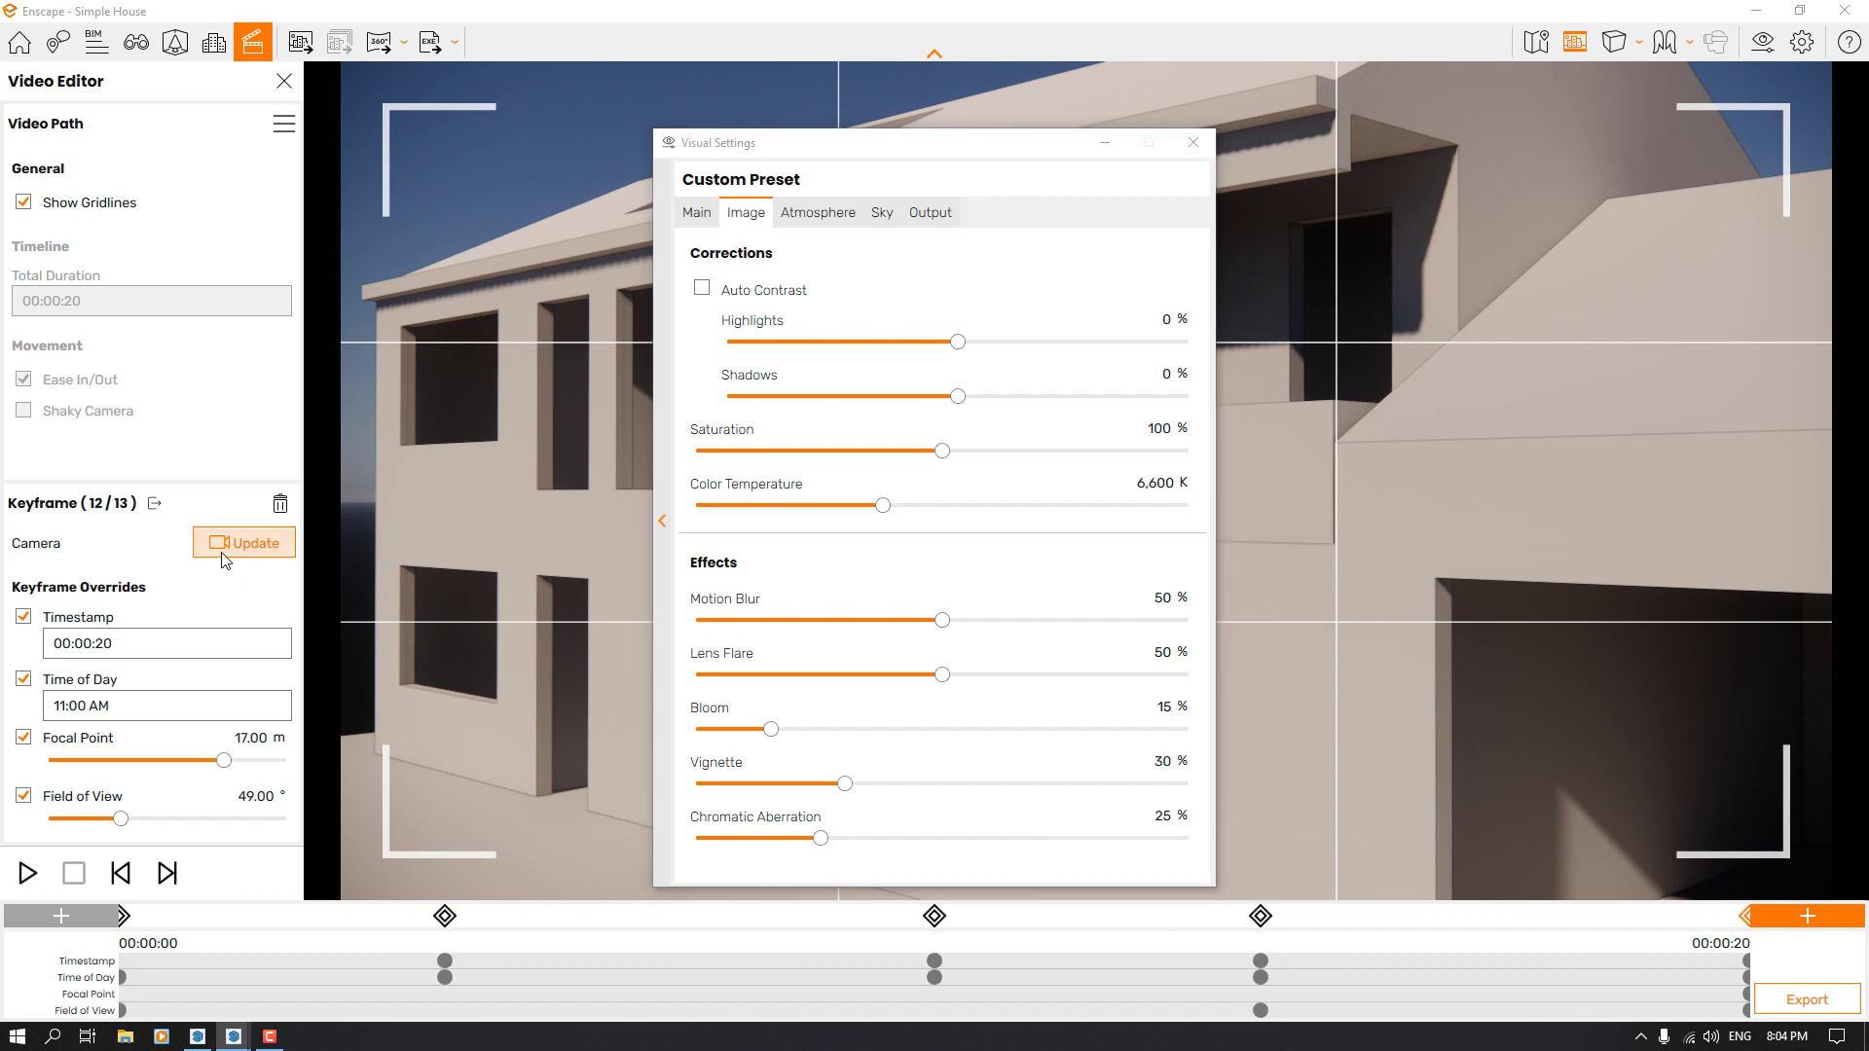
left_click(706, 295)
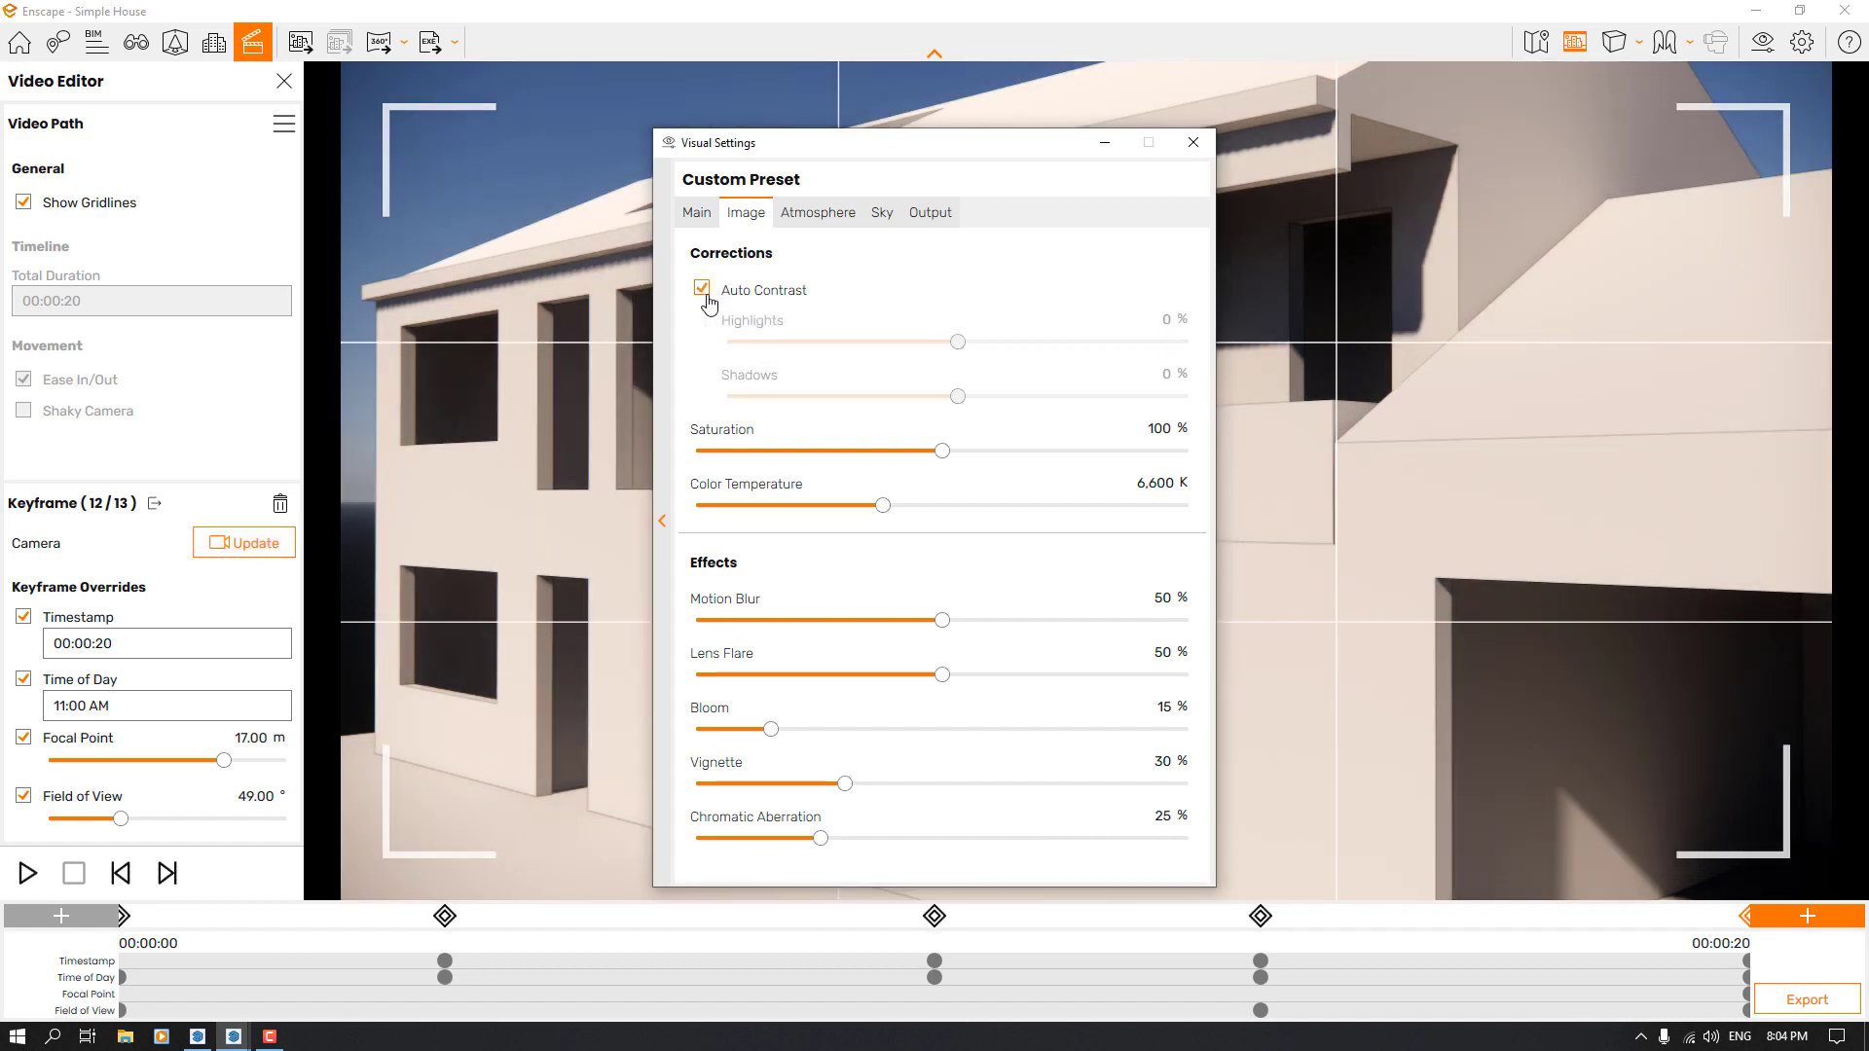
left_click(255, 542)
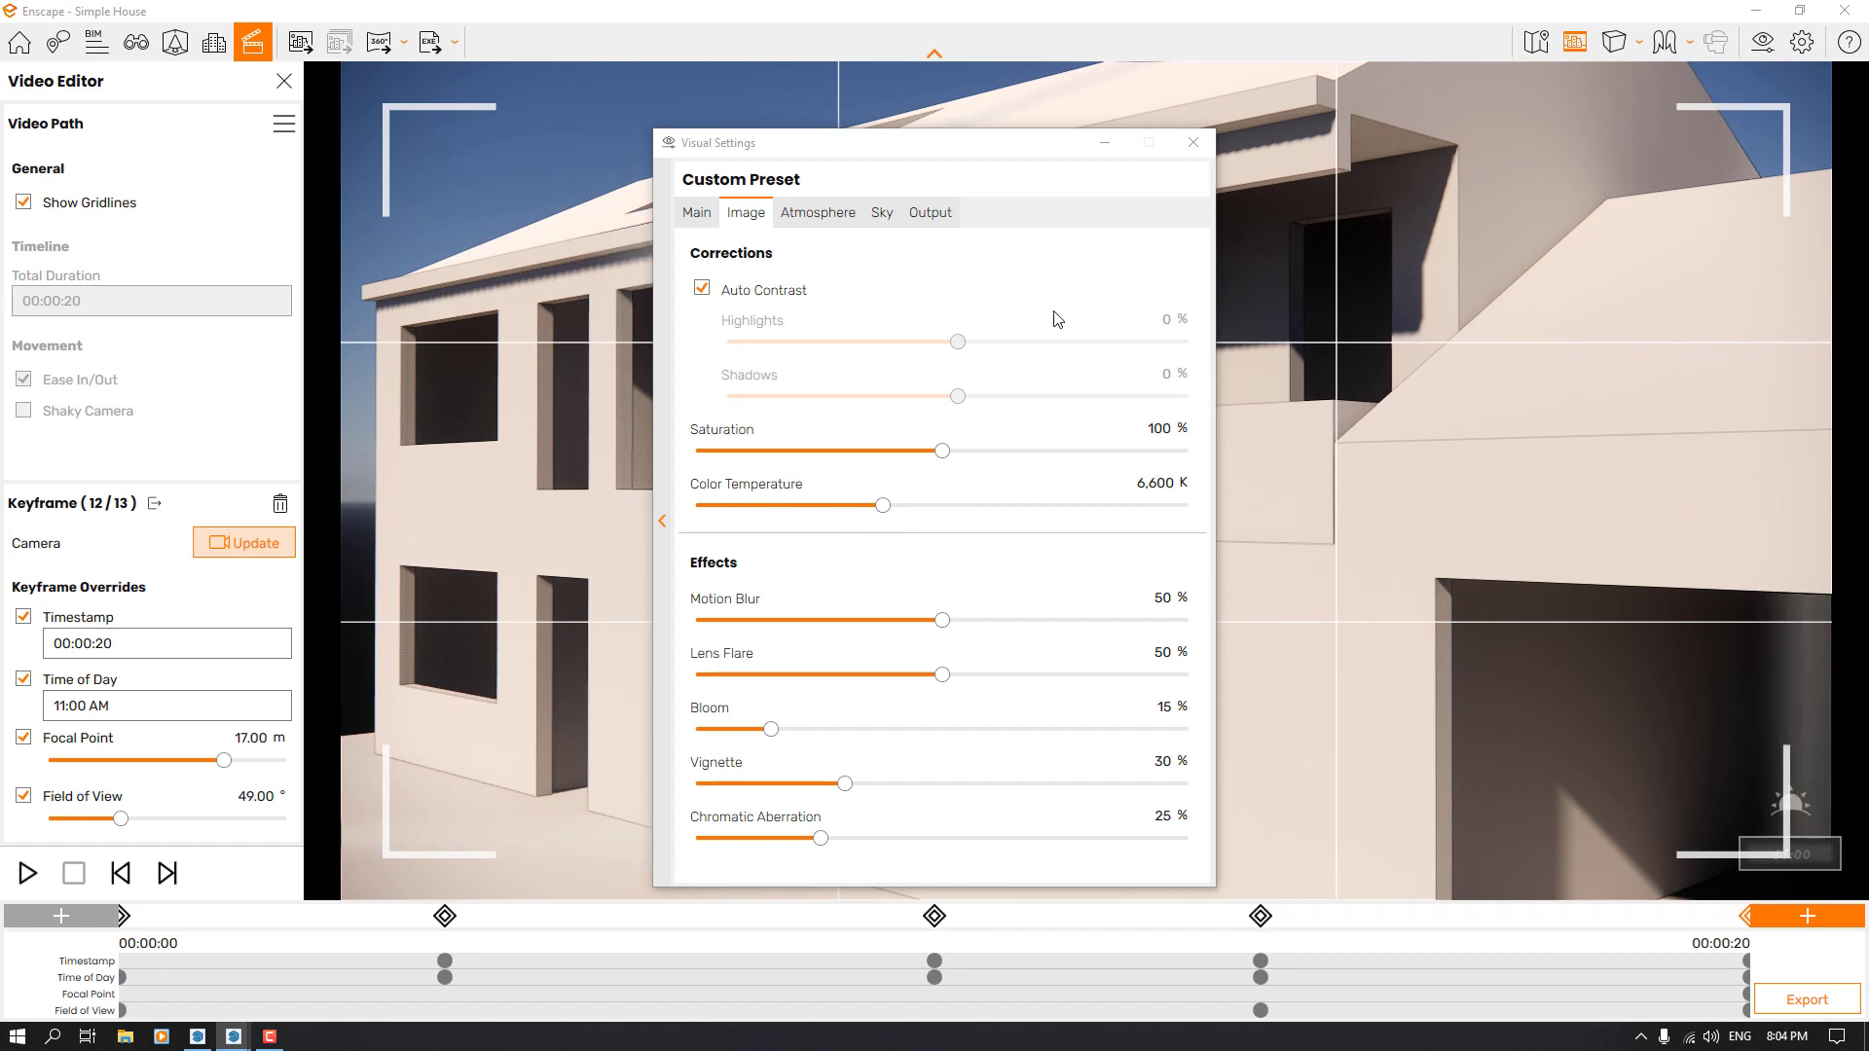
Set the Motion Blur effect to 36% and close the visual settings
left_click(1160, 598)
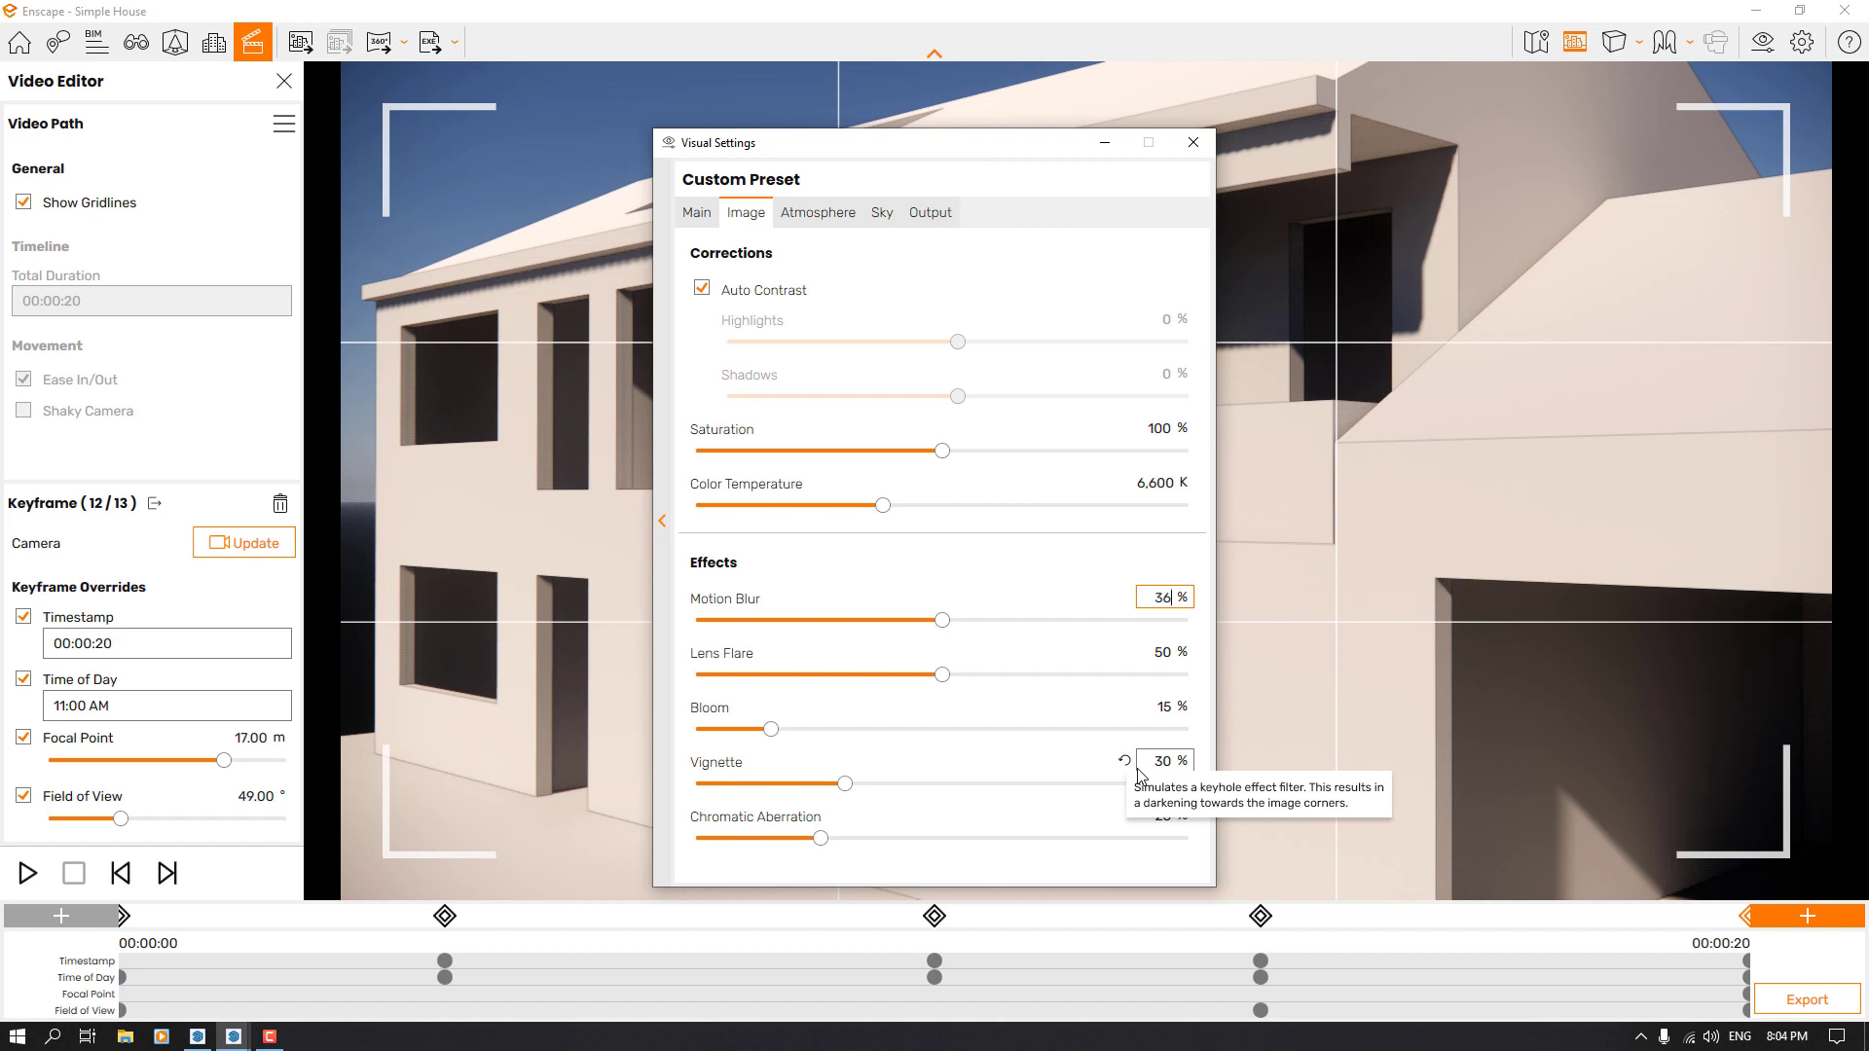
key("Return")
left_click(1194, 142)
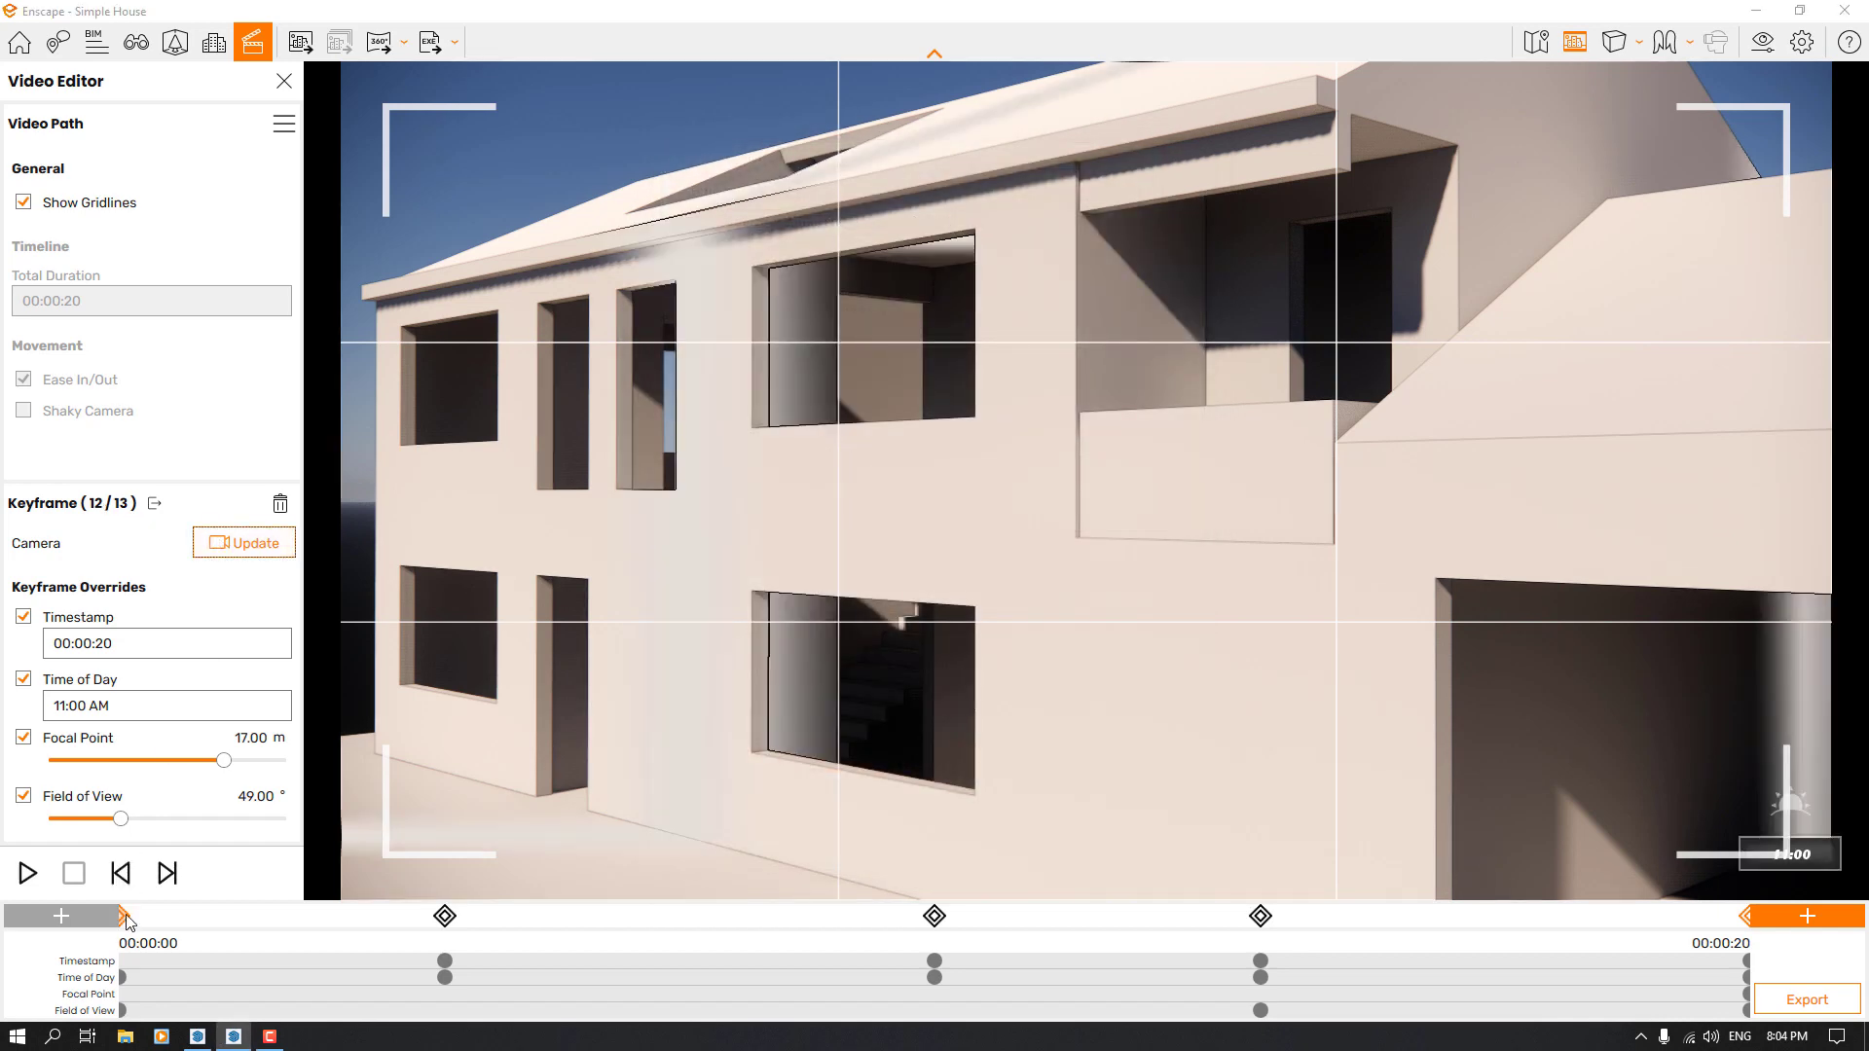
Preview the whole video path starting from the first keyframe
left_click(128, 919)
left_click(120, 916)
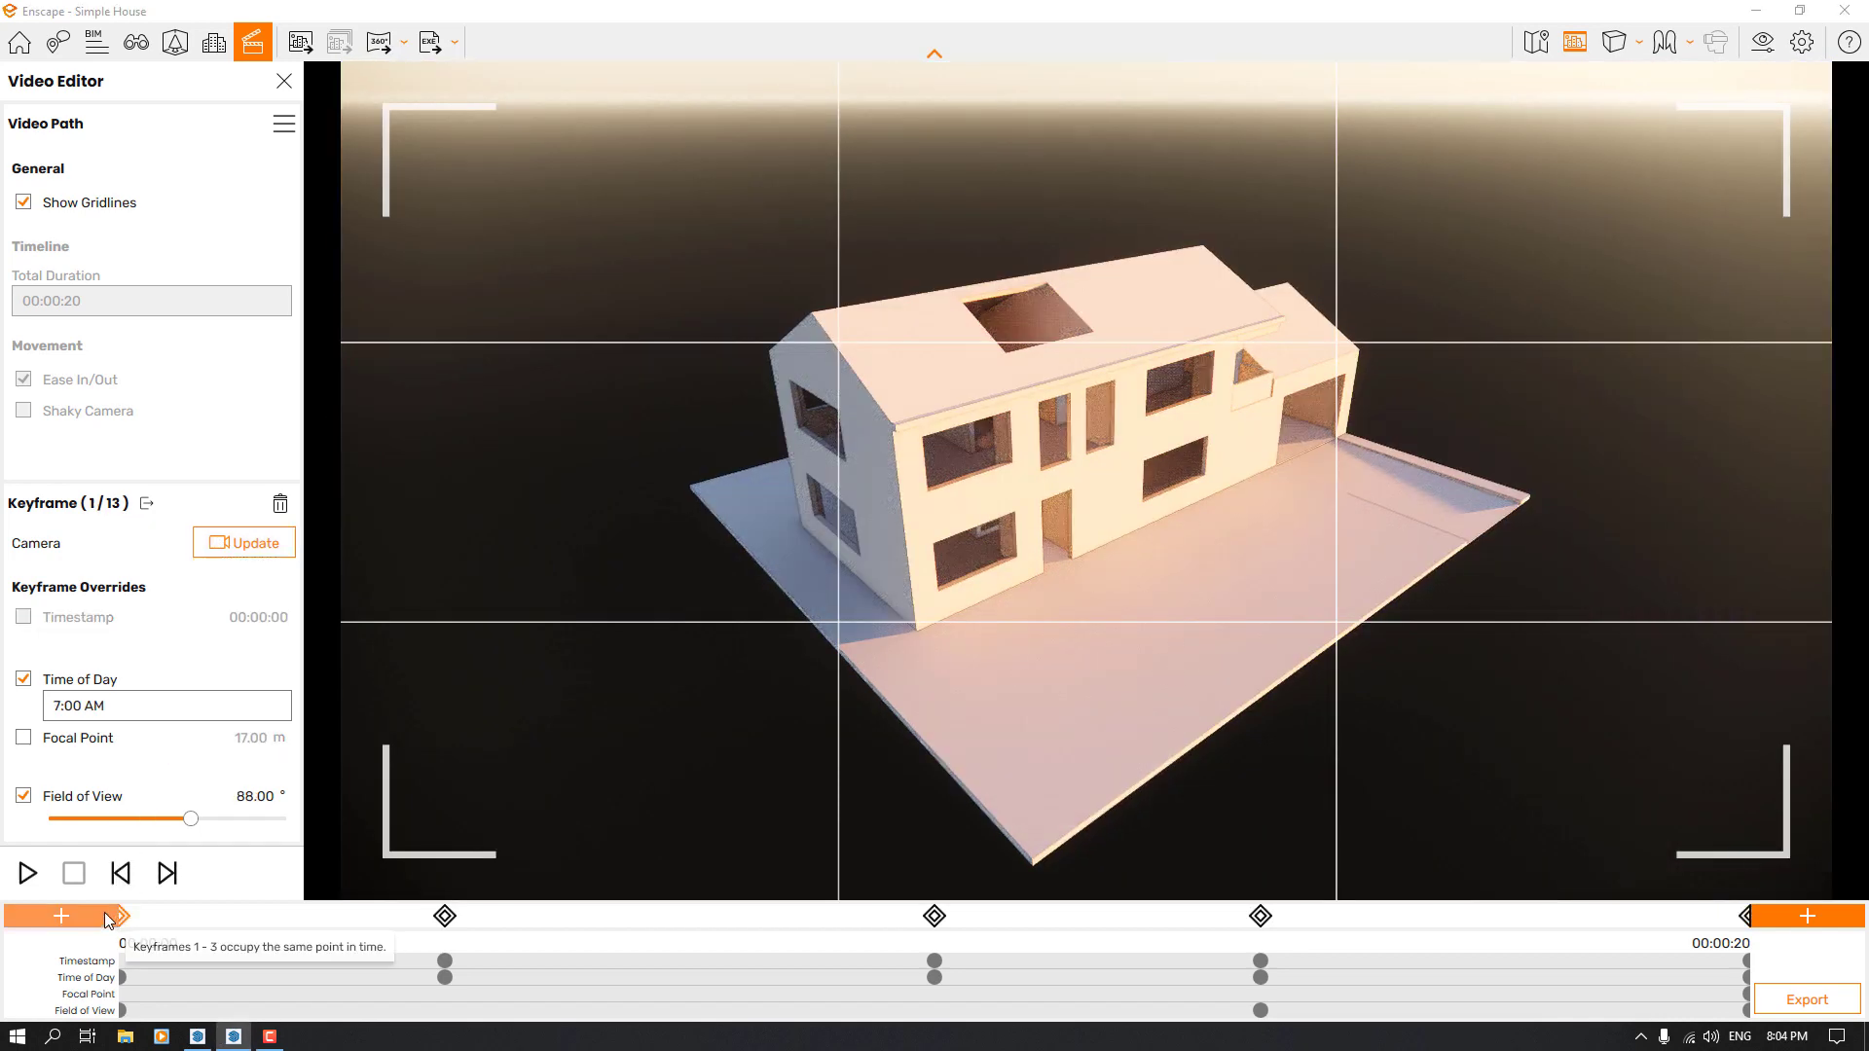
left_click(48, 872)
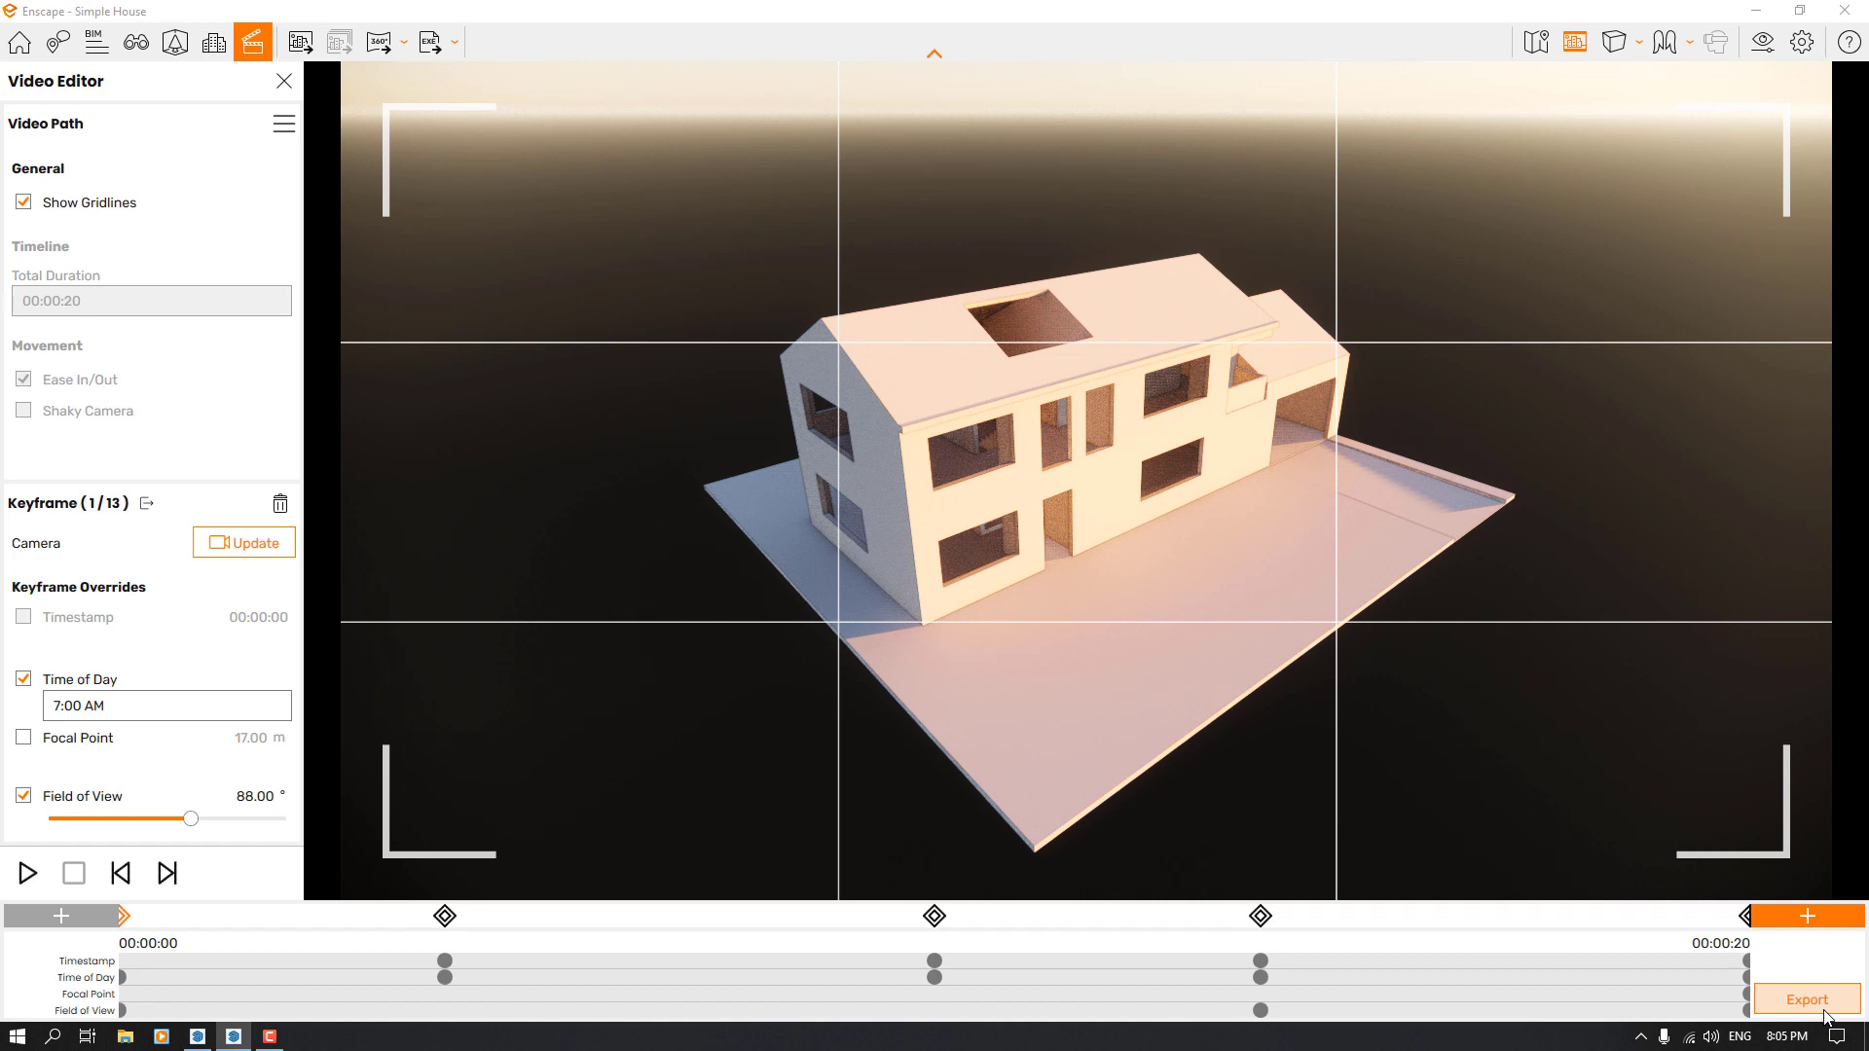
Open the video export settings and review the available resolution, compression quality and frames-per-second options
left_click(1824, 1013)
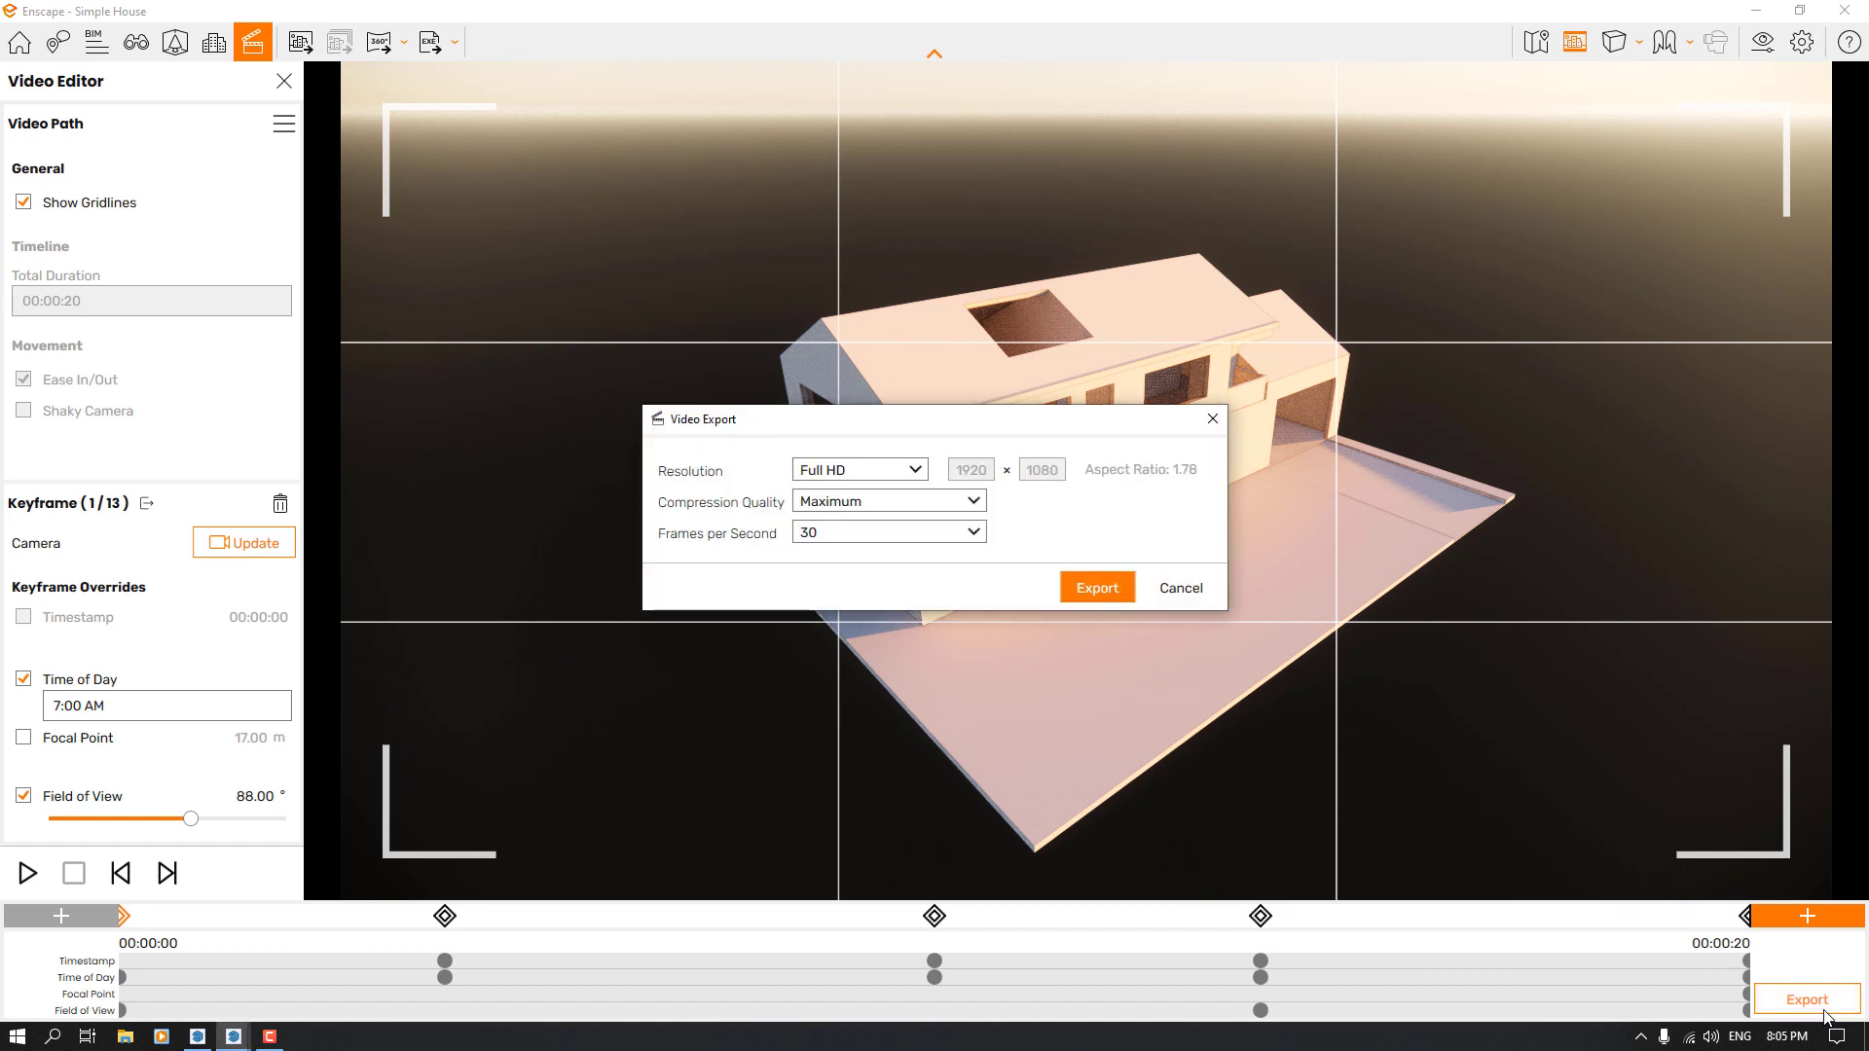
left_click(850, 476)
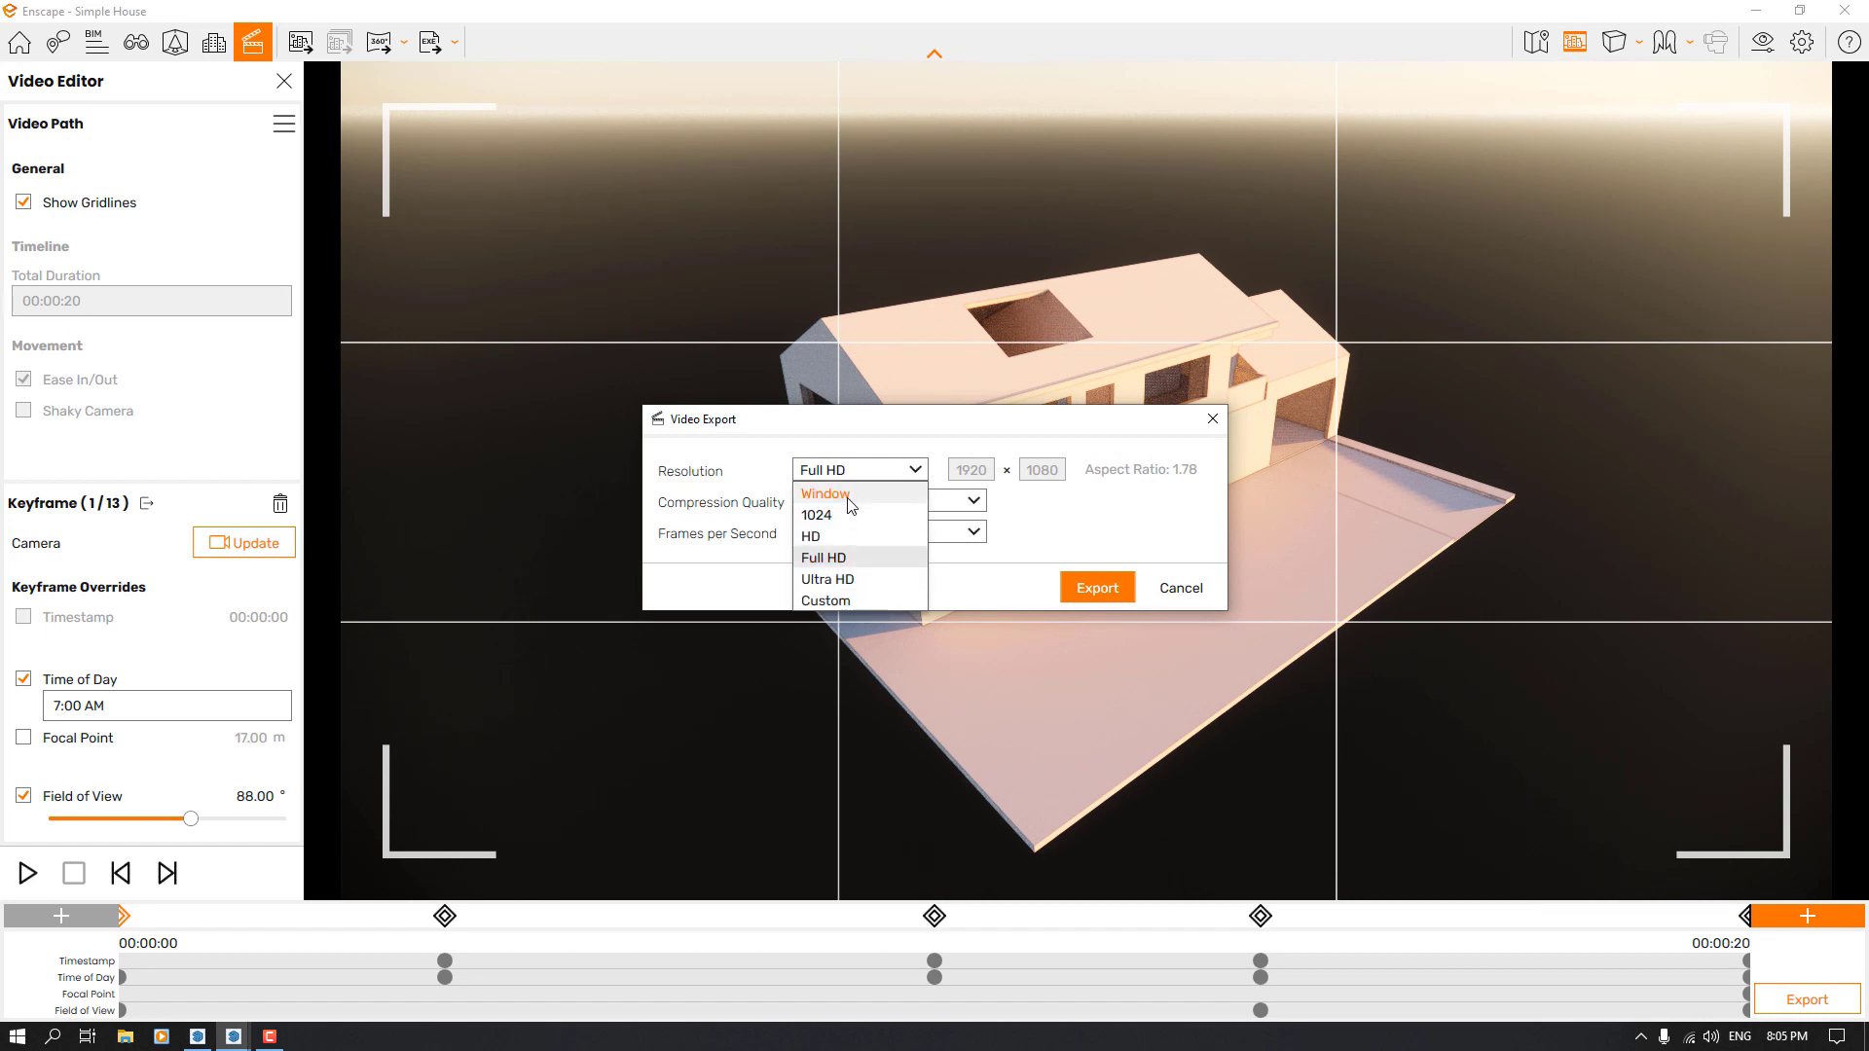
left_click(1044, 515)
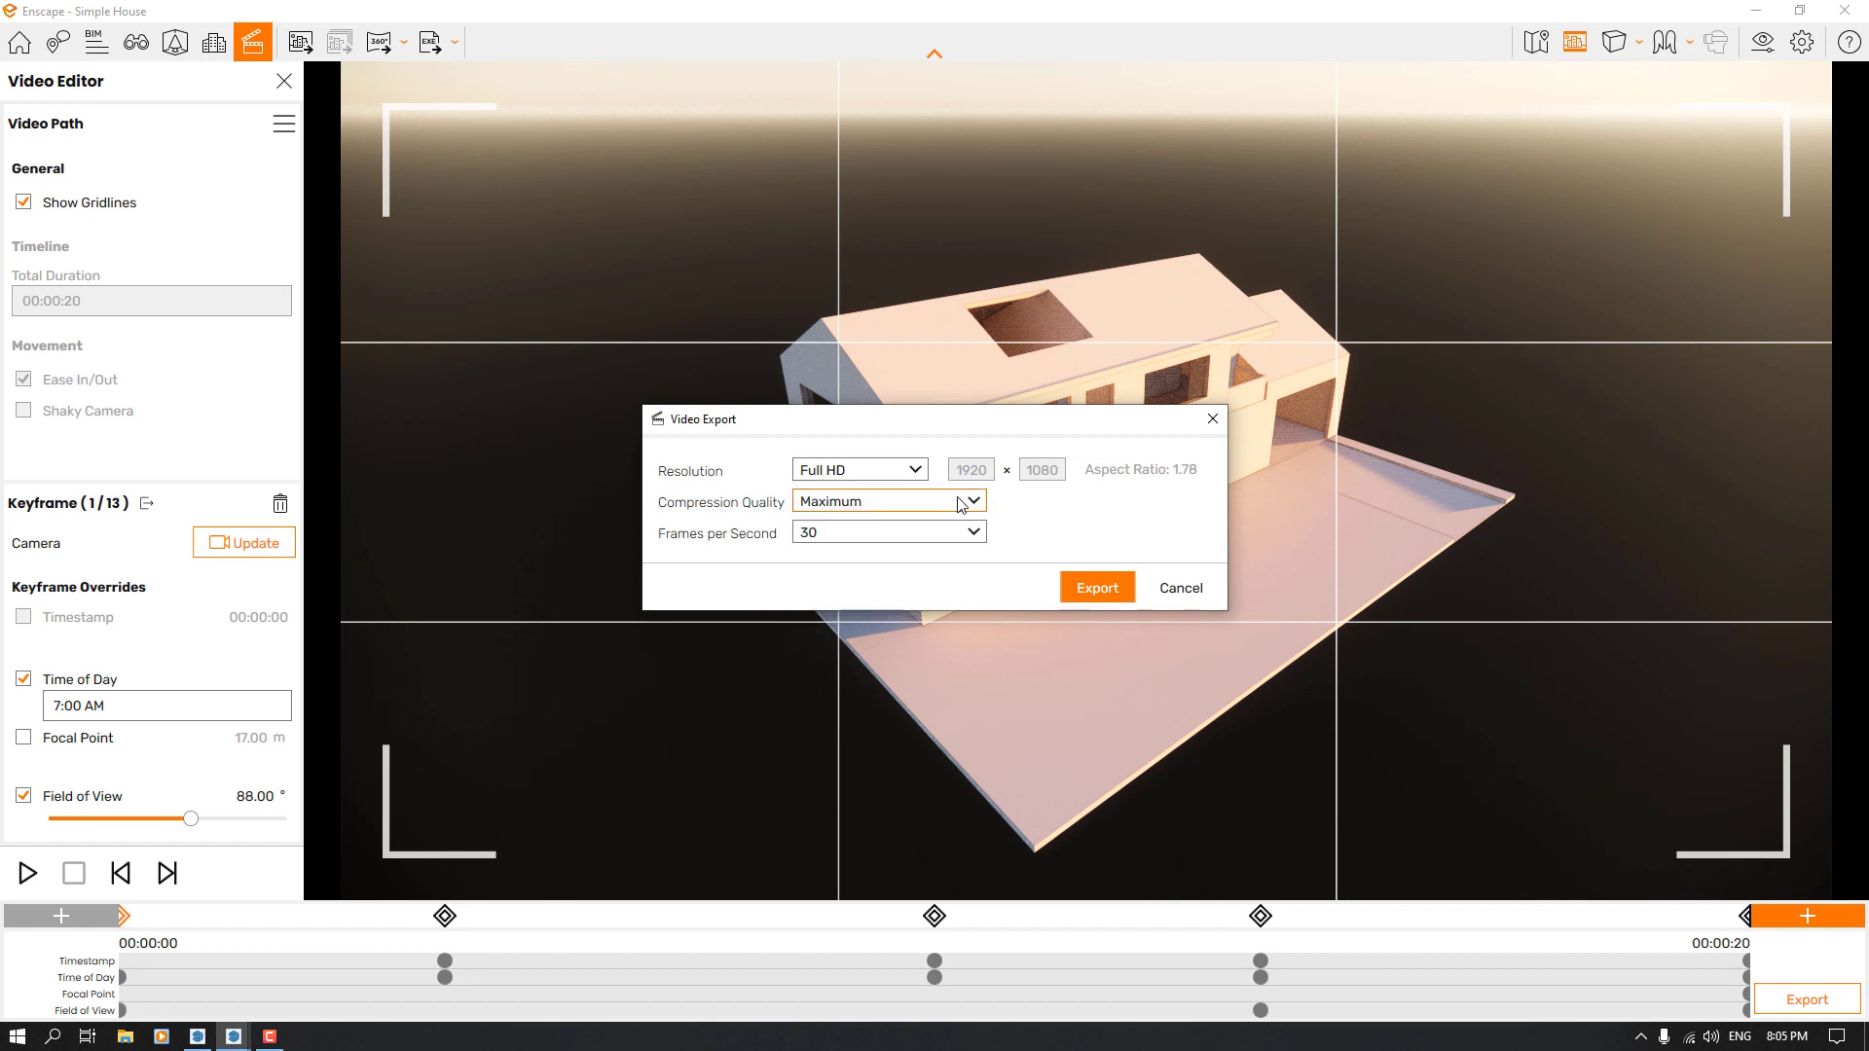
left_click(960, 505)
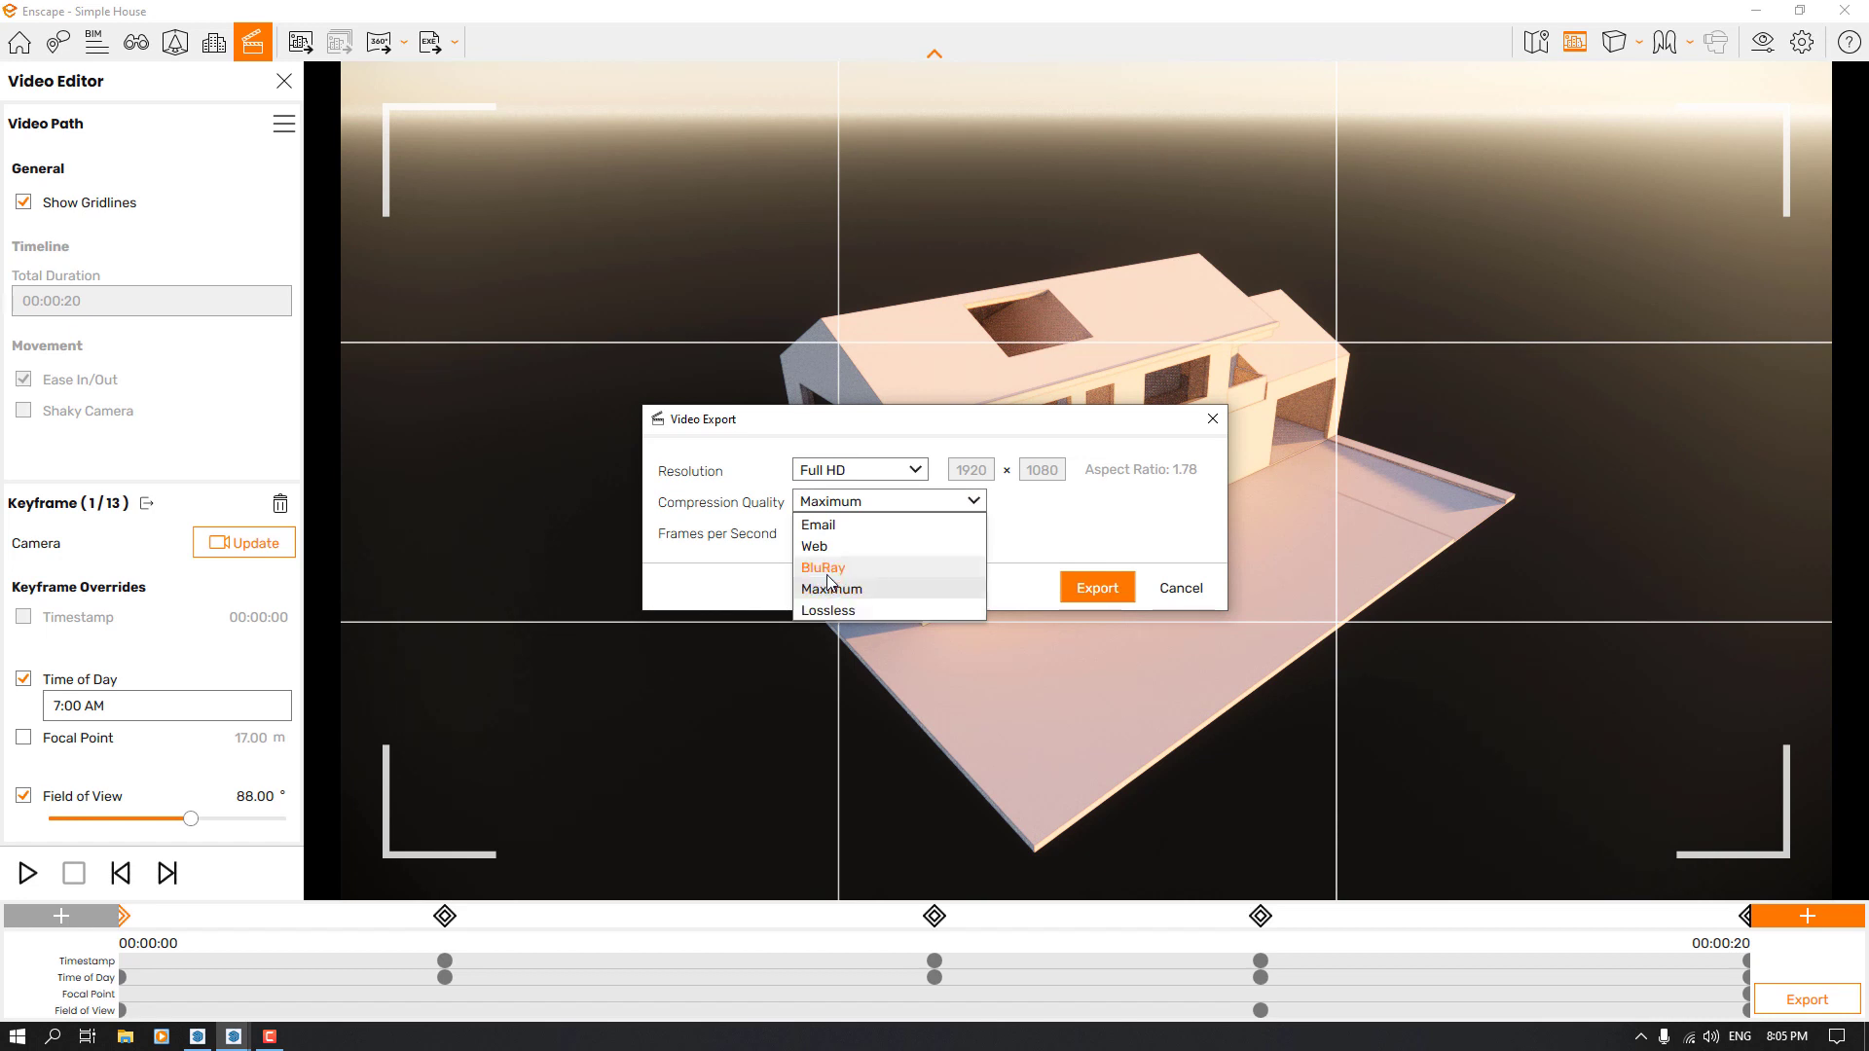
left_click(1090, 513)
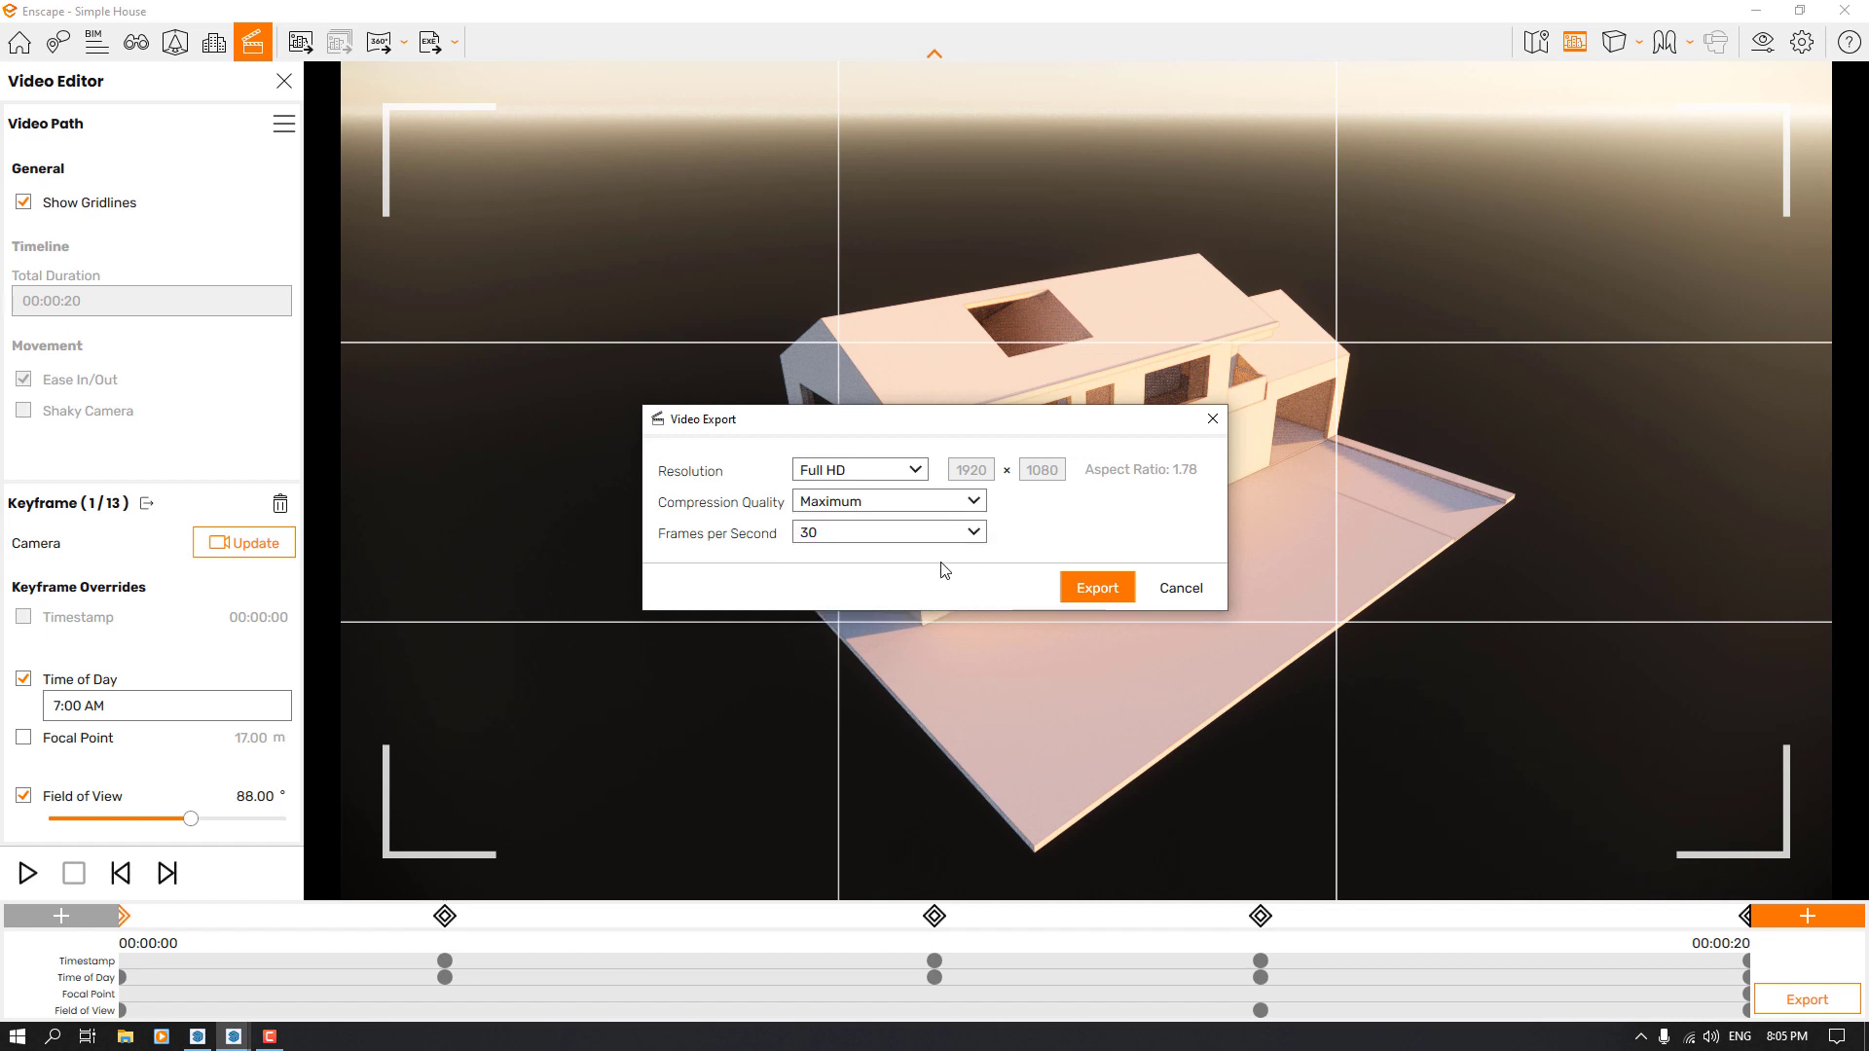
left_click(838, 536)
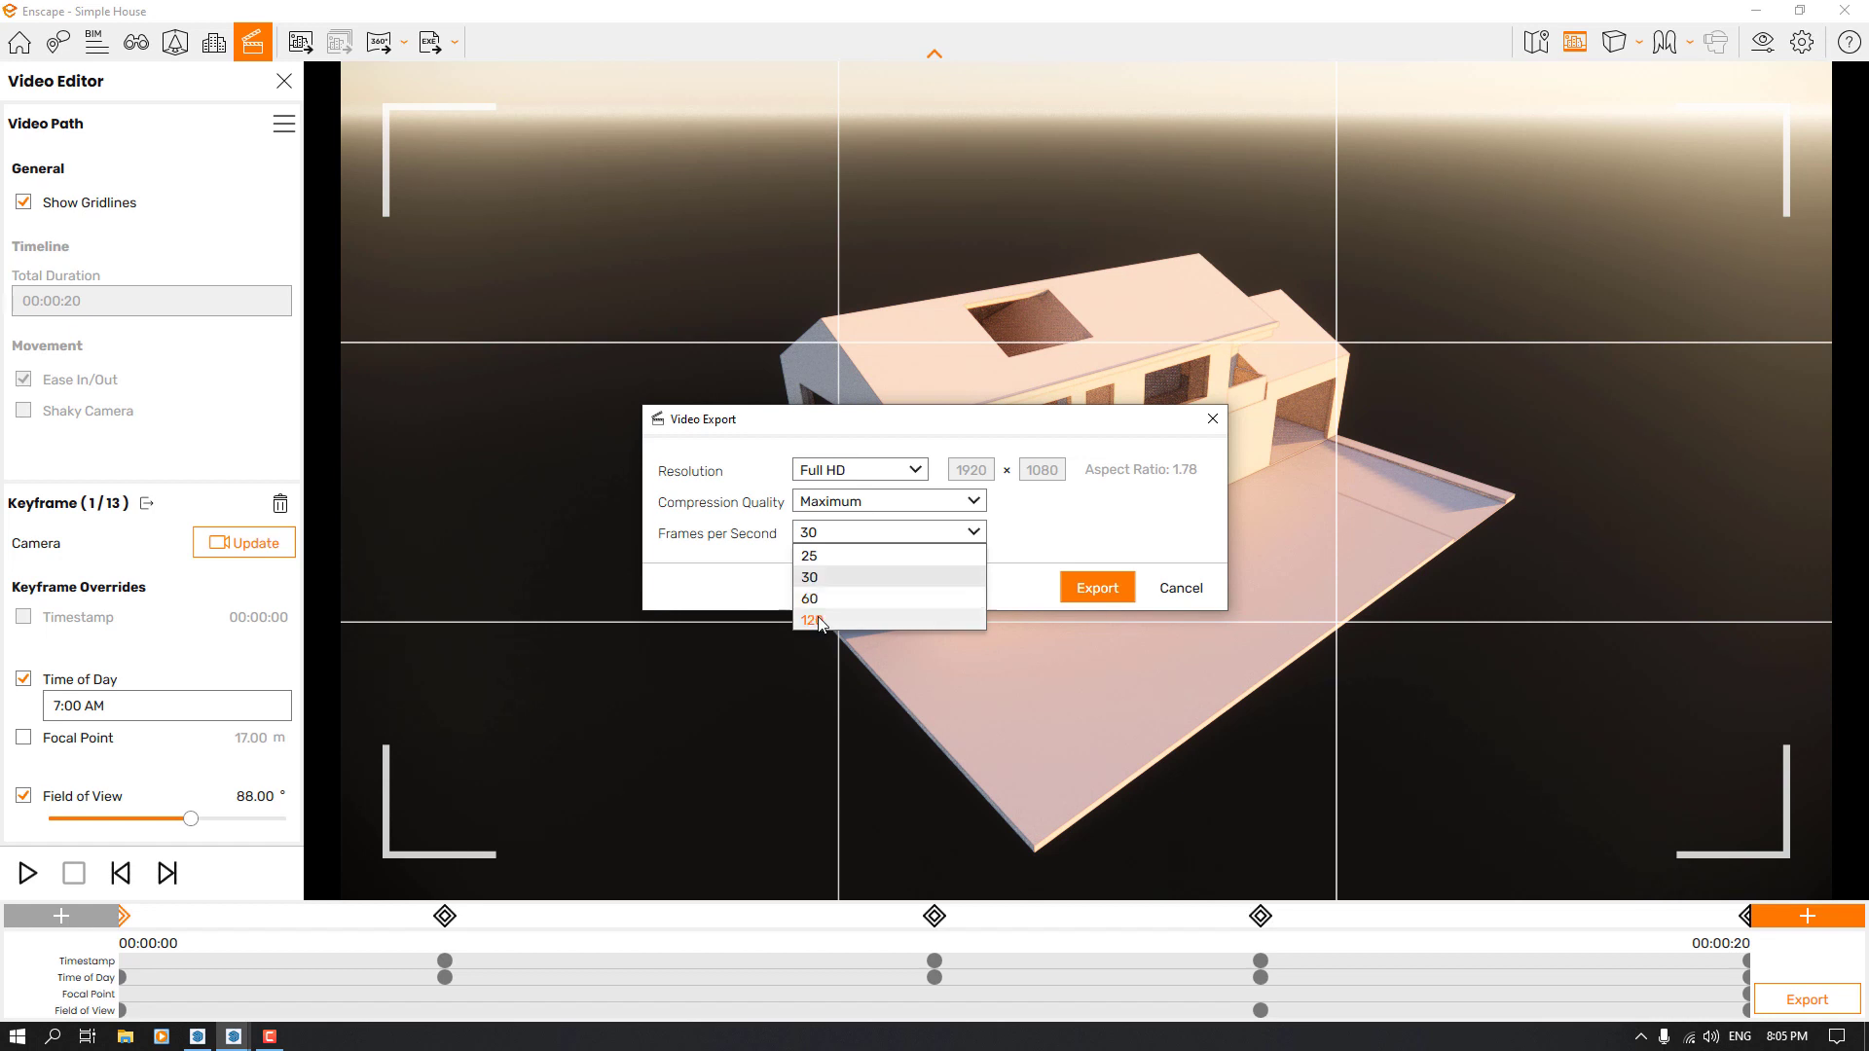
left_click(1173, 515)
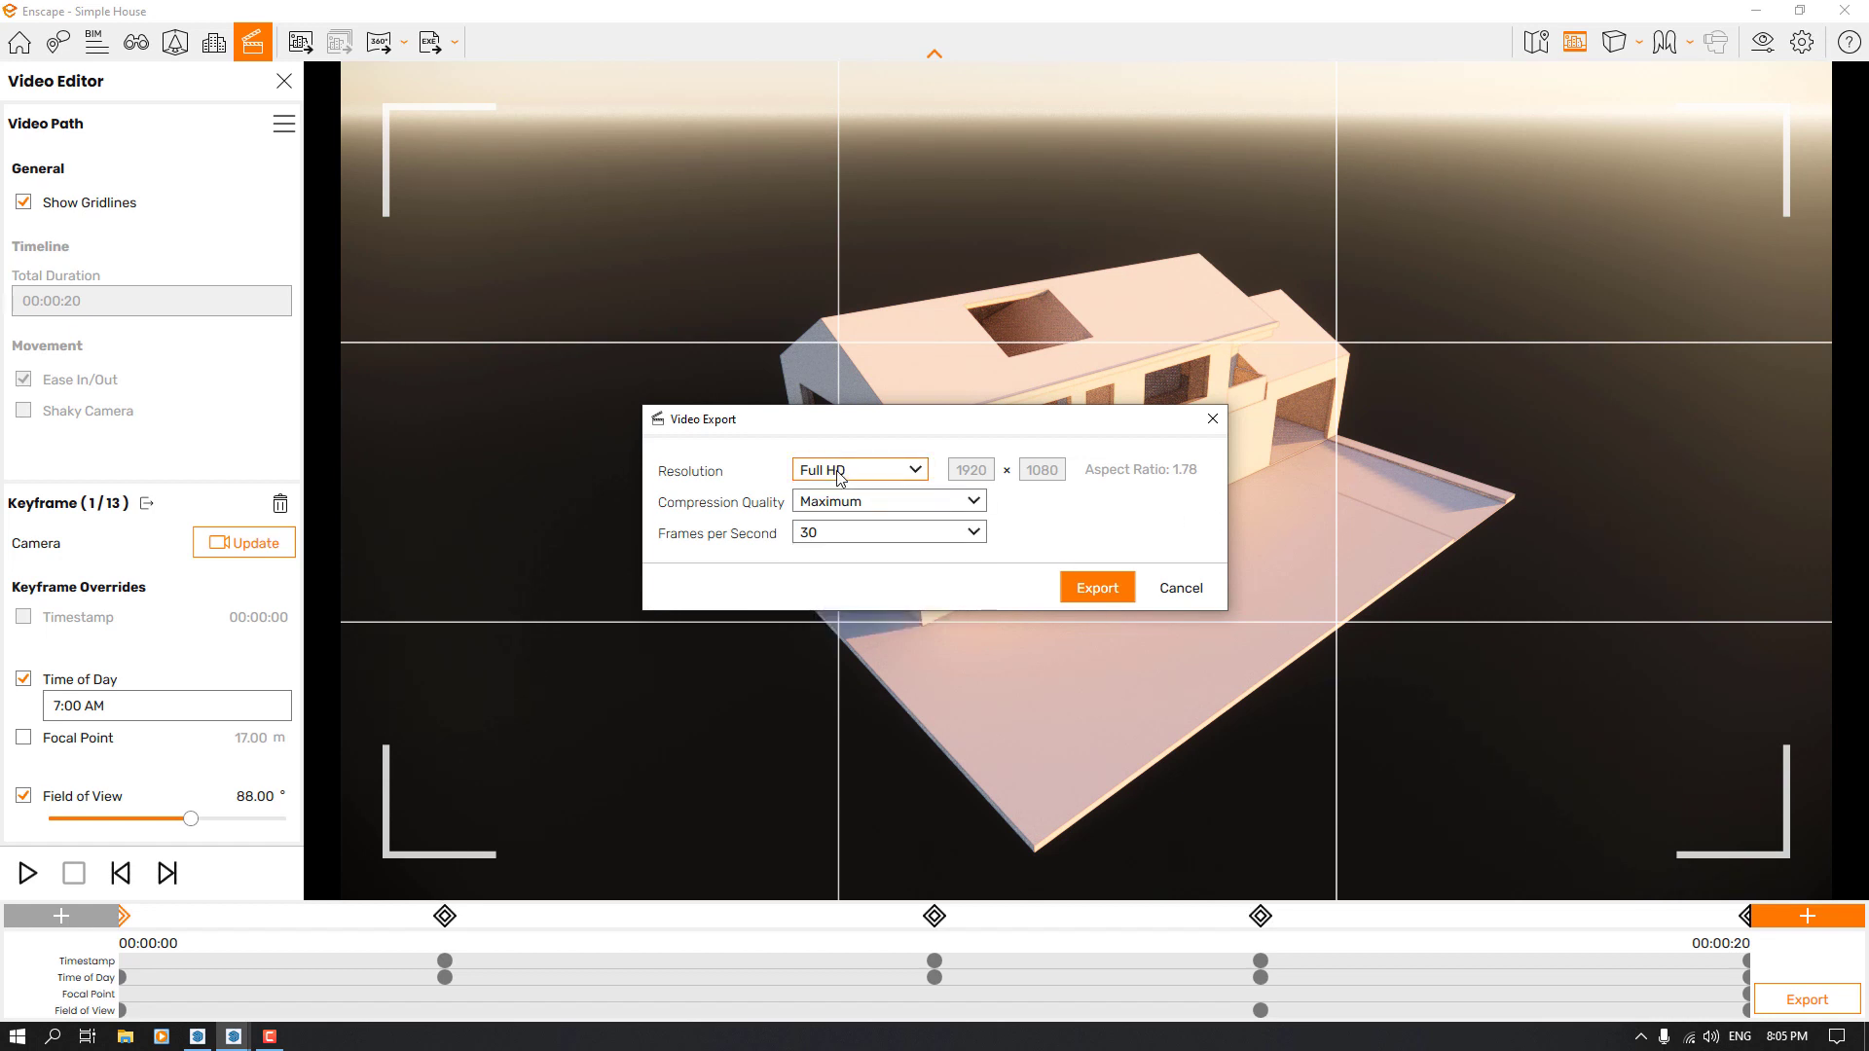
Set the export resolution to 1024 and the compression quality to BluRay, and start the video export
left_click(837, 473)
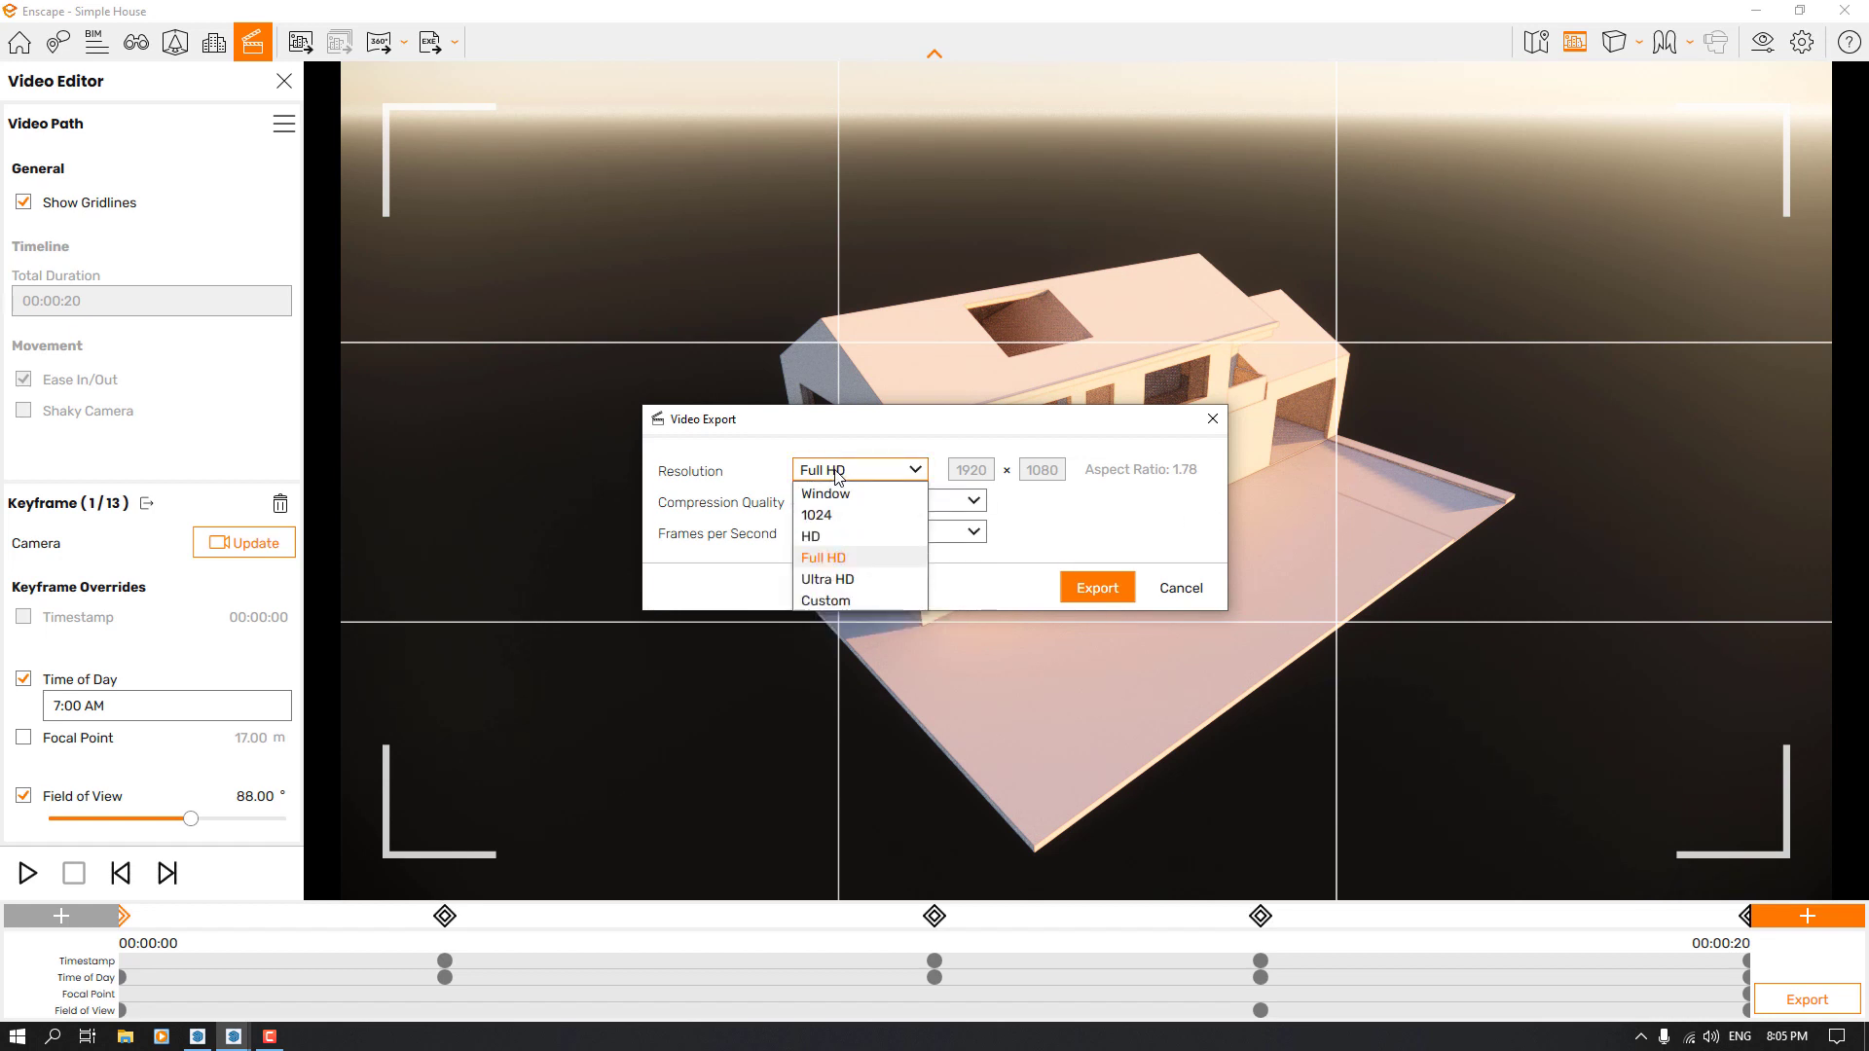
left_click(851, 518)
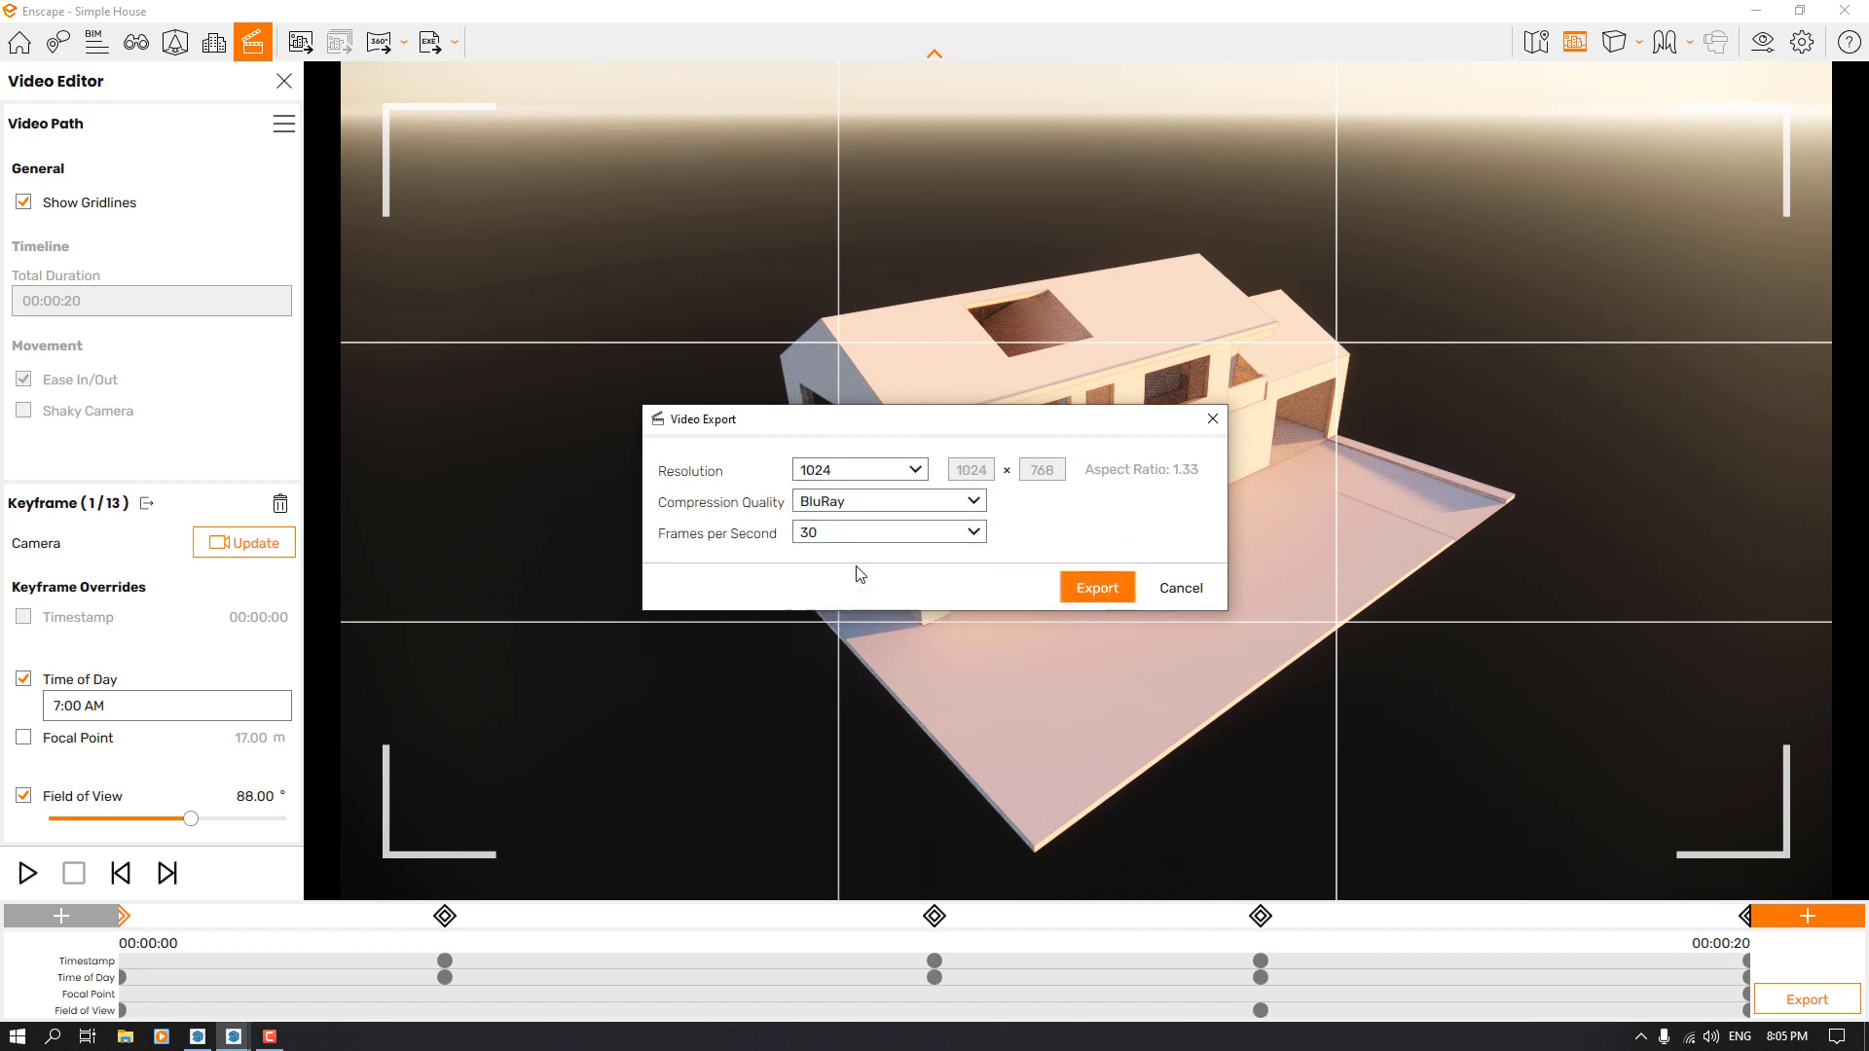
left_click(1081, 588)
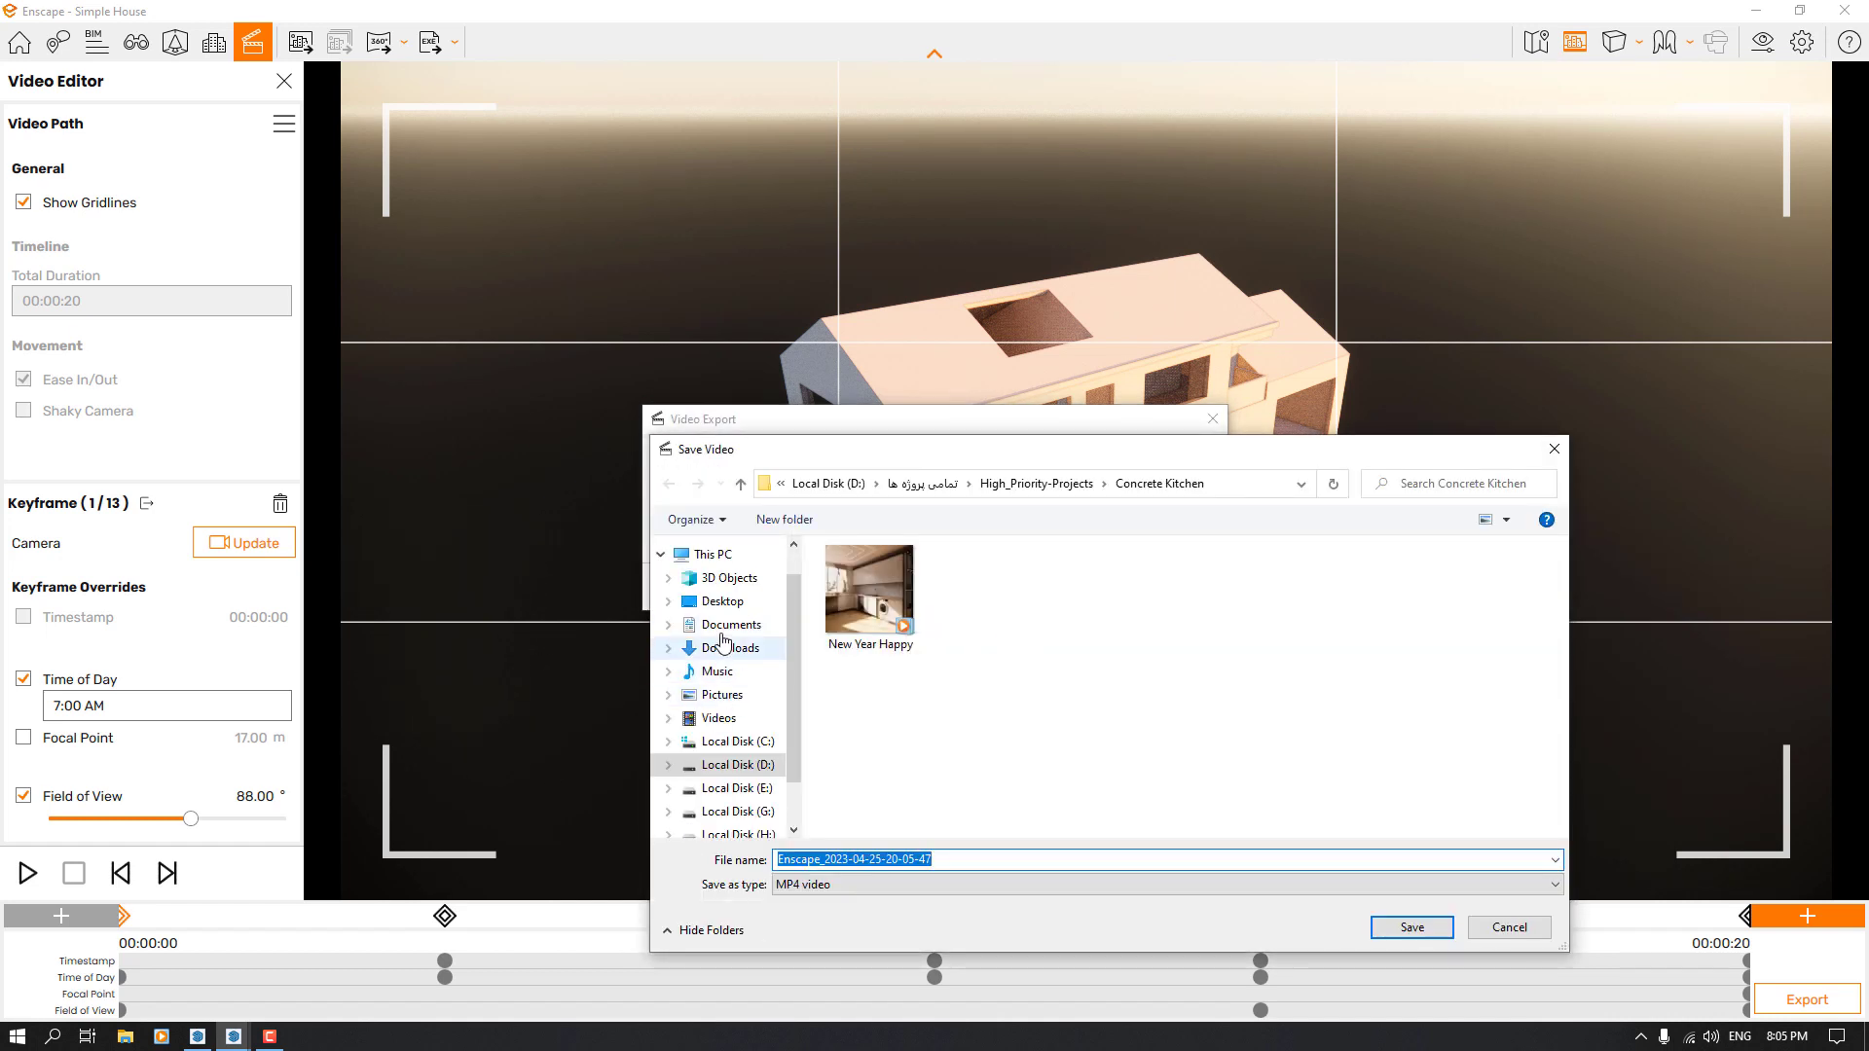
Save the exported MP4 video as Simple House in the Documents folder
left_click(725, 628)
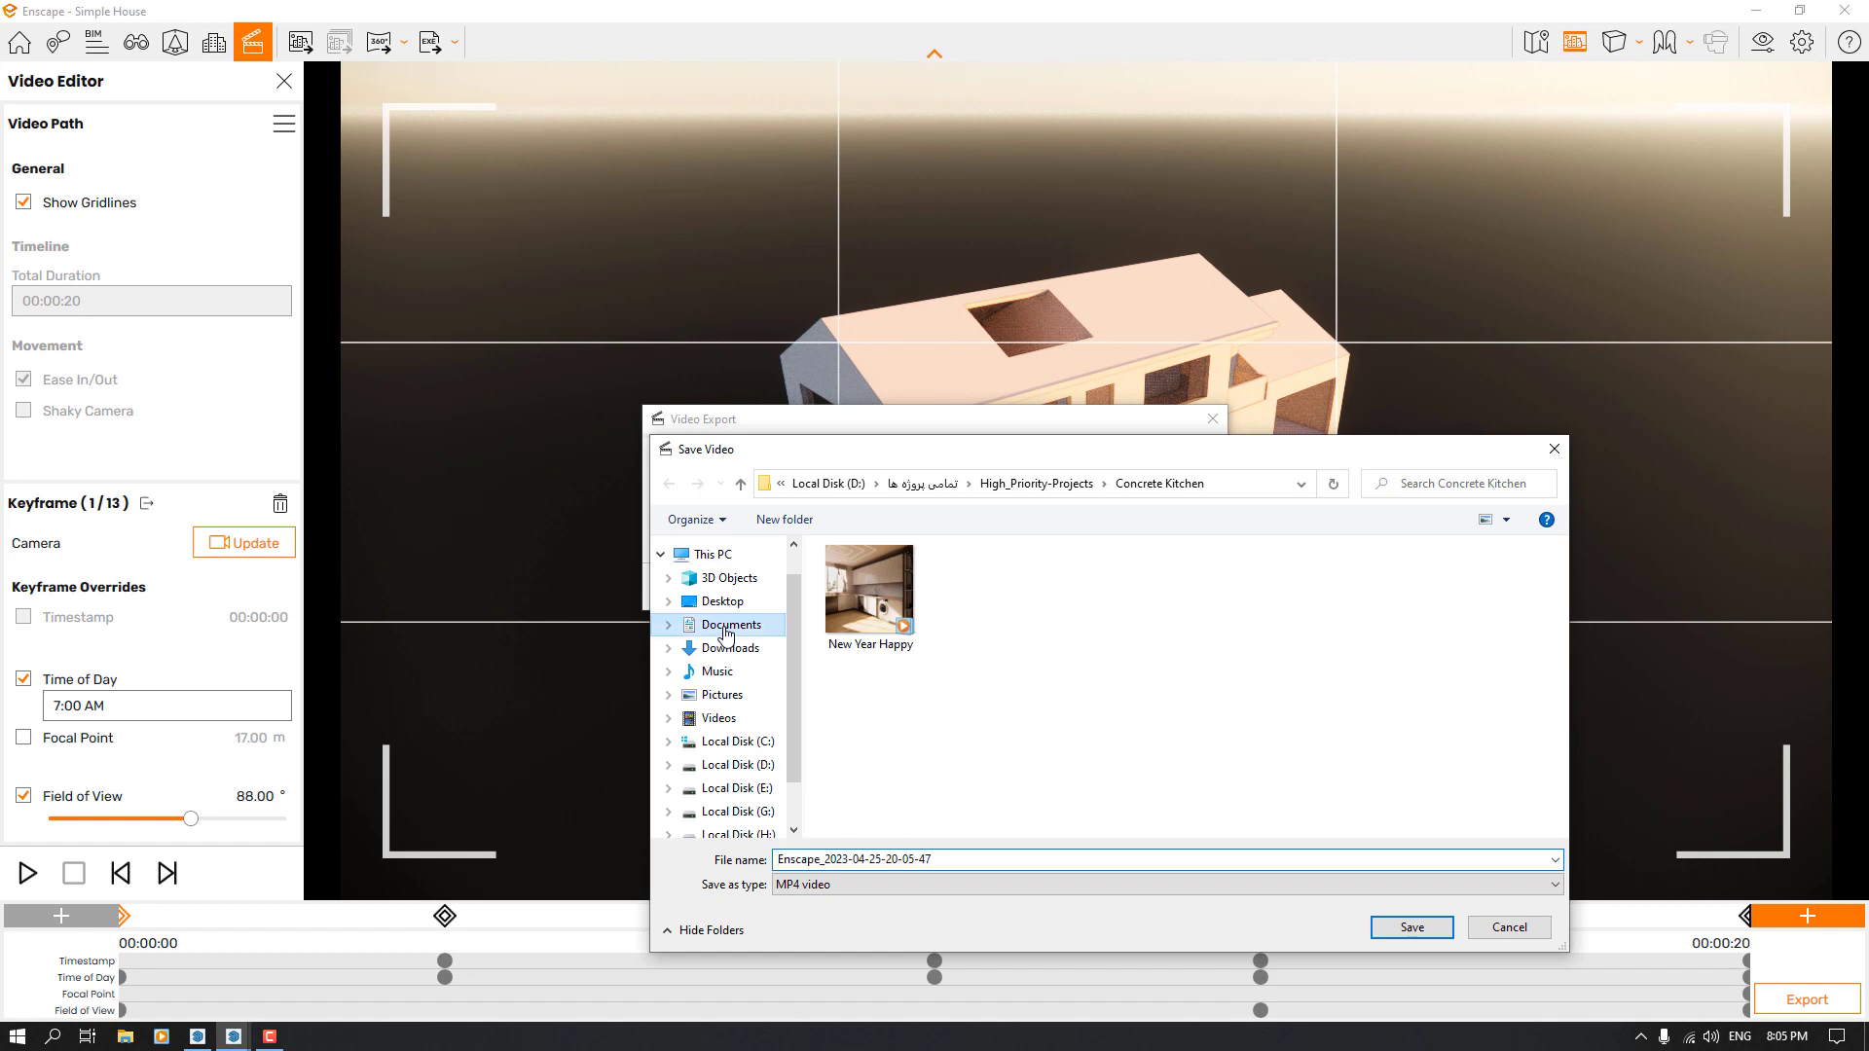
left_click(958, 860)
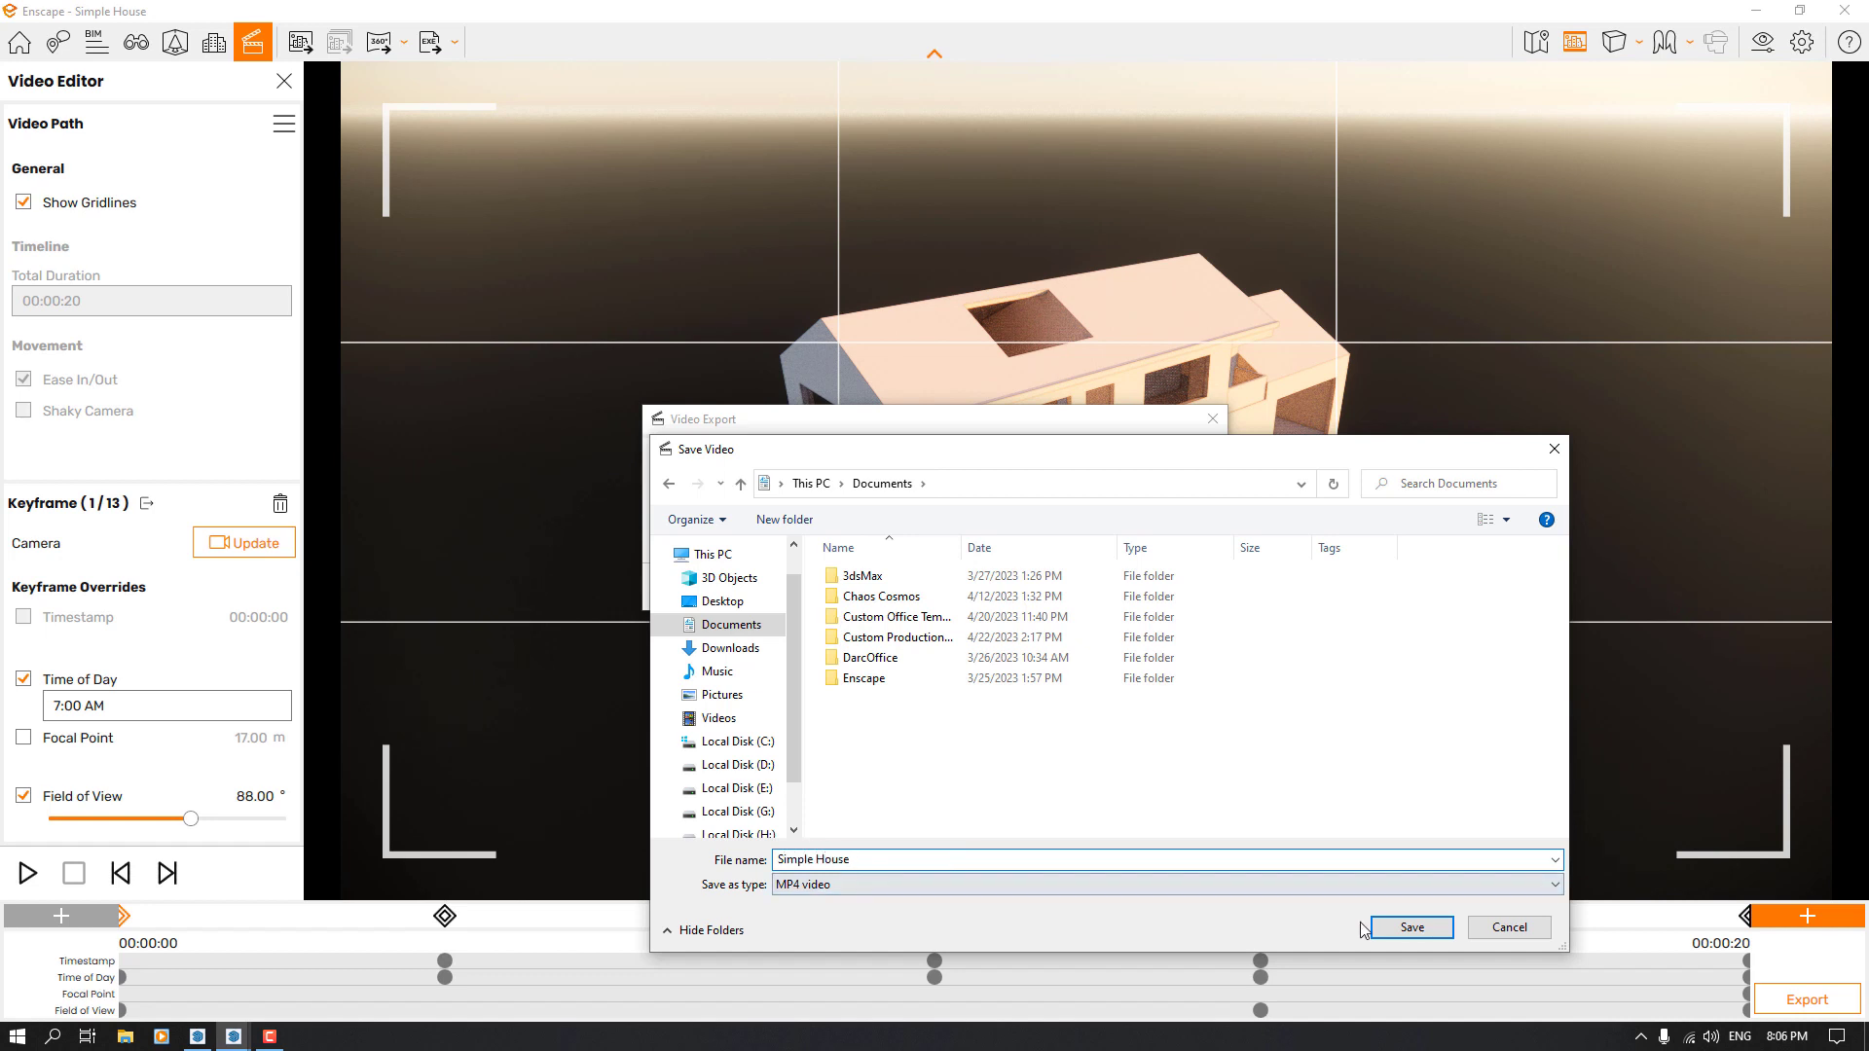
left_click(1412, 928)
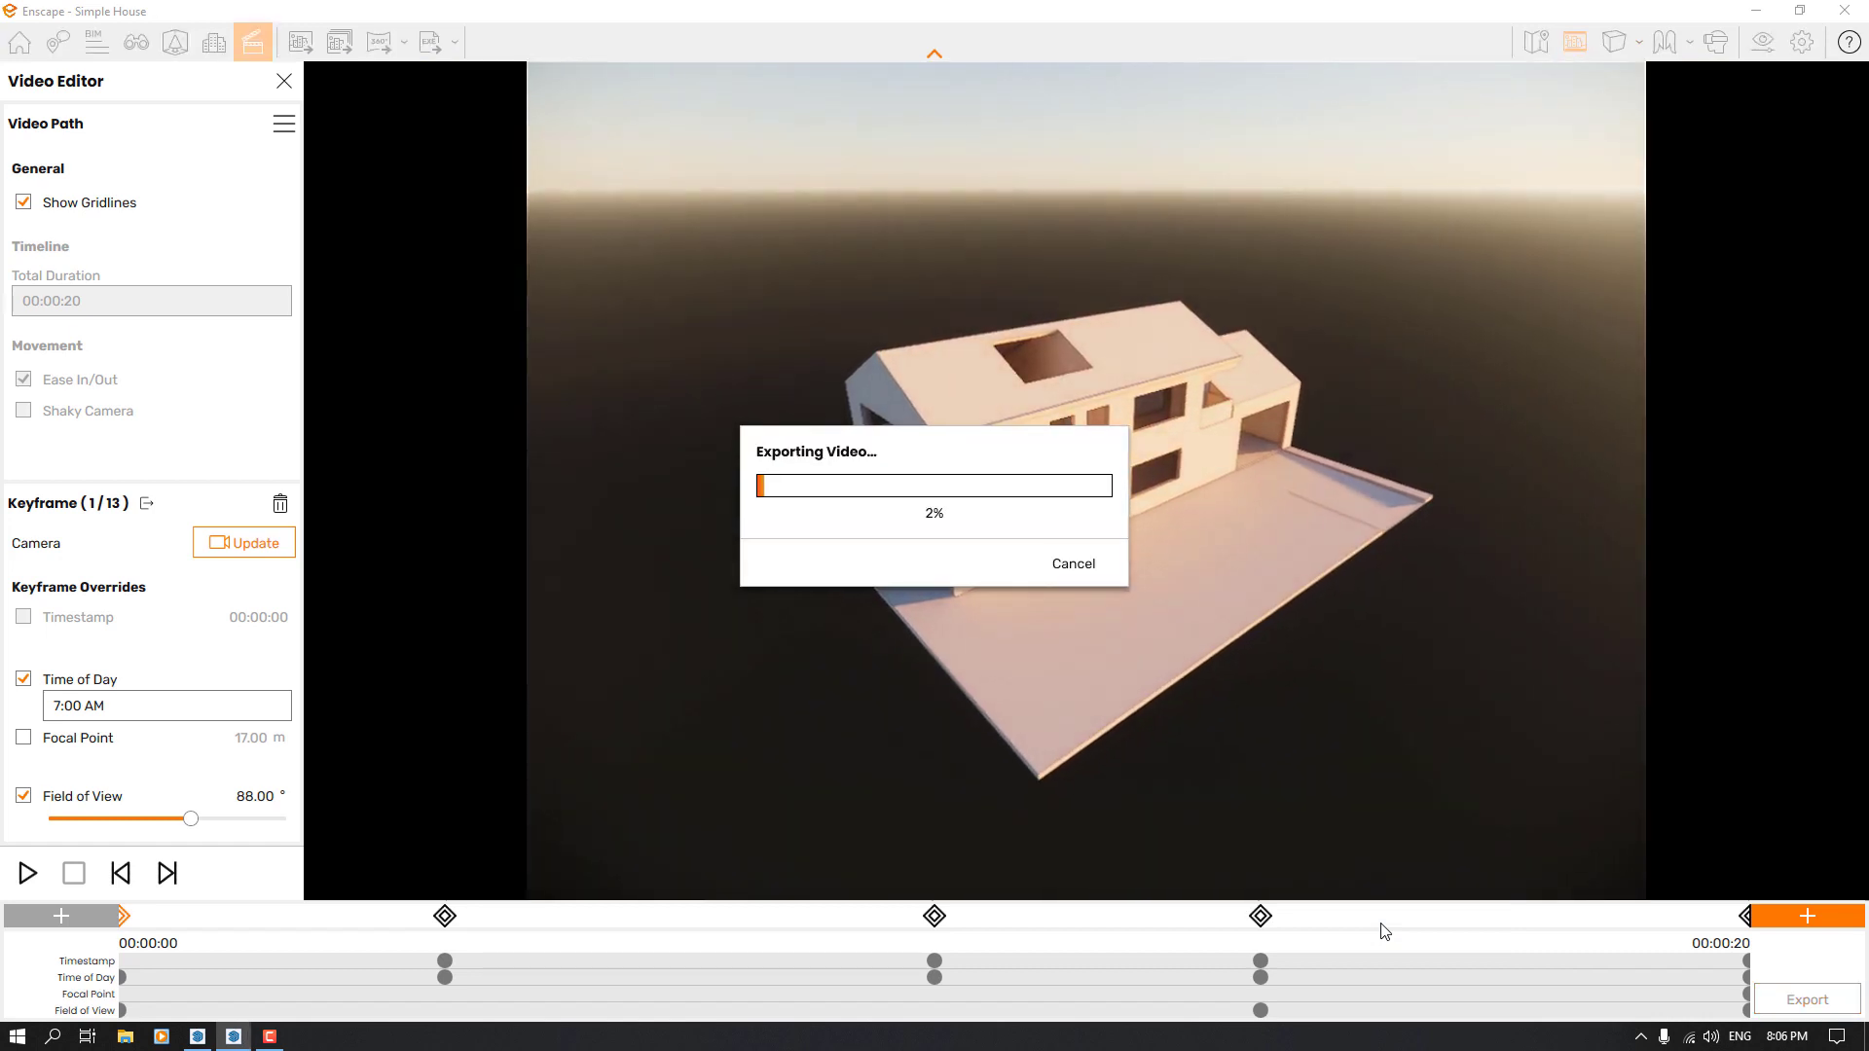
Switch to File Explorer, check the Documents folder for the Simple House video file, and minimize the window
left_click(128, 1040)
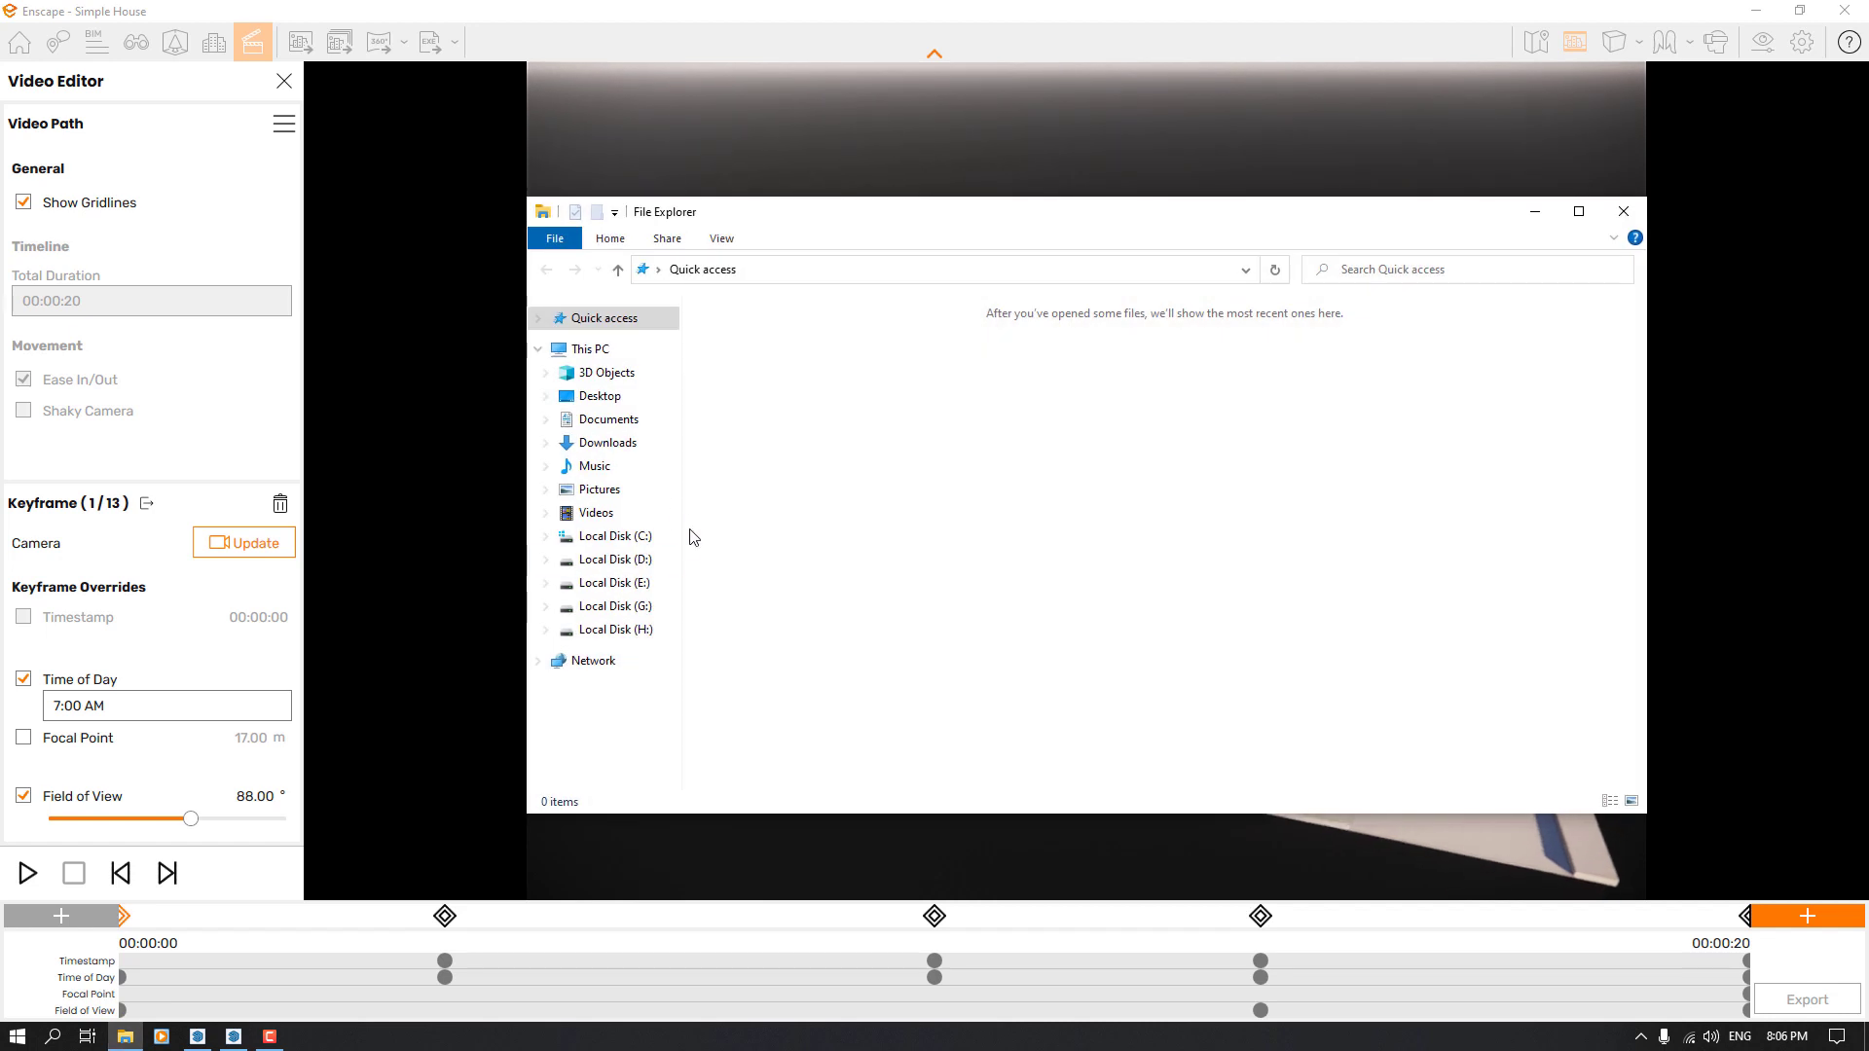
left_click(609, 420)
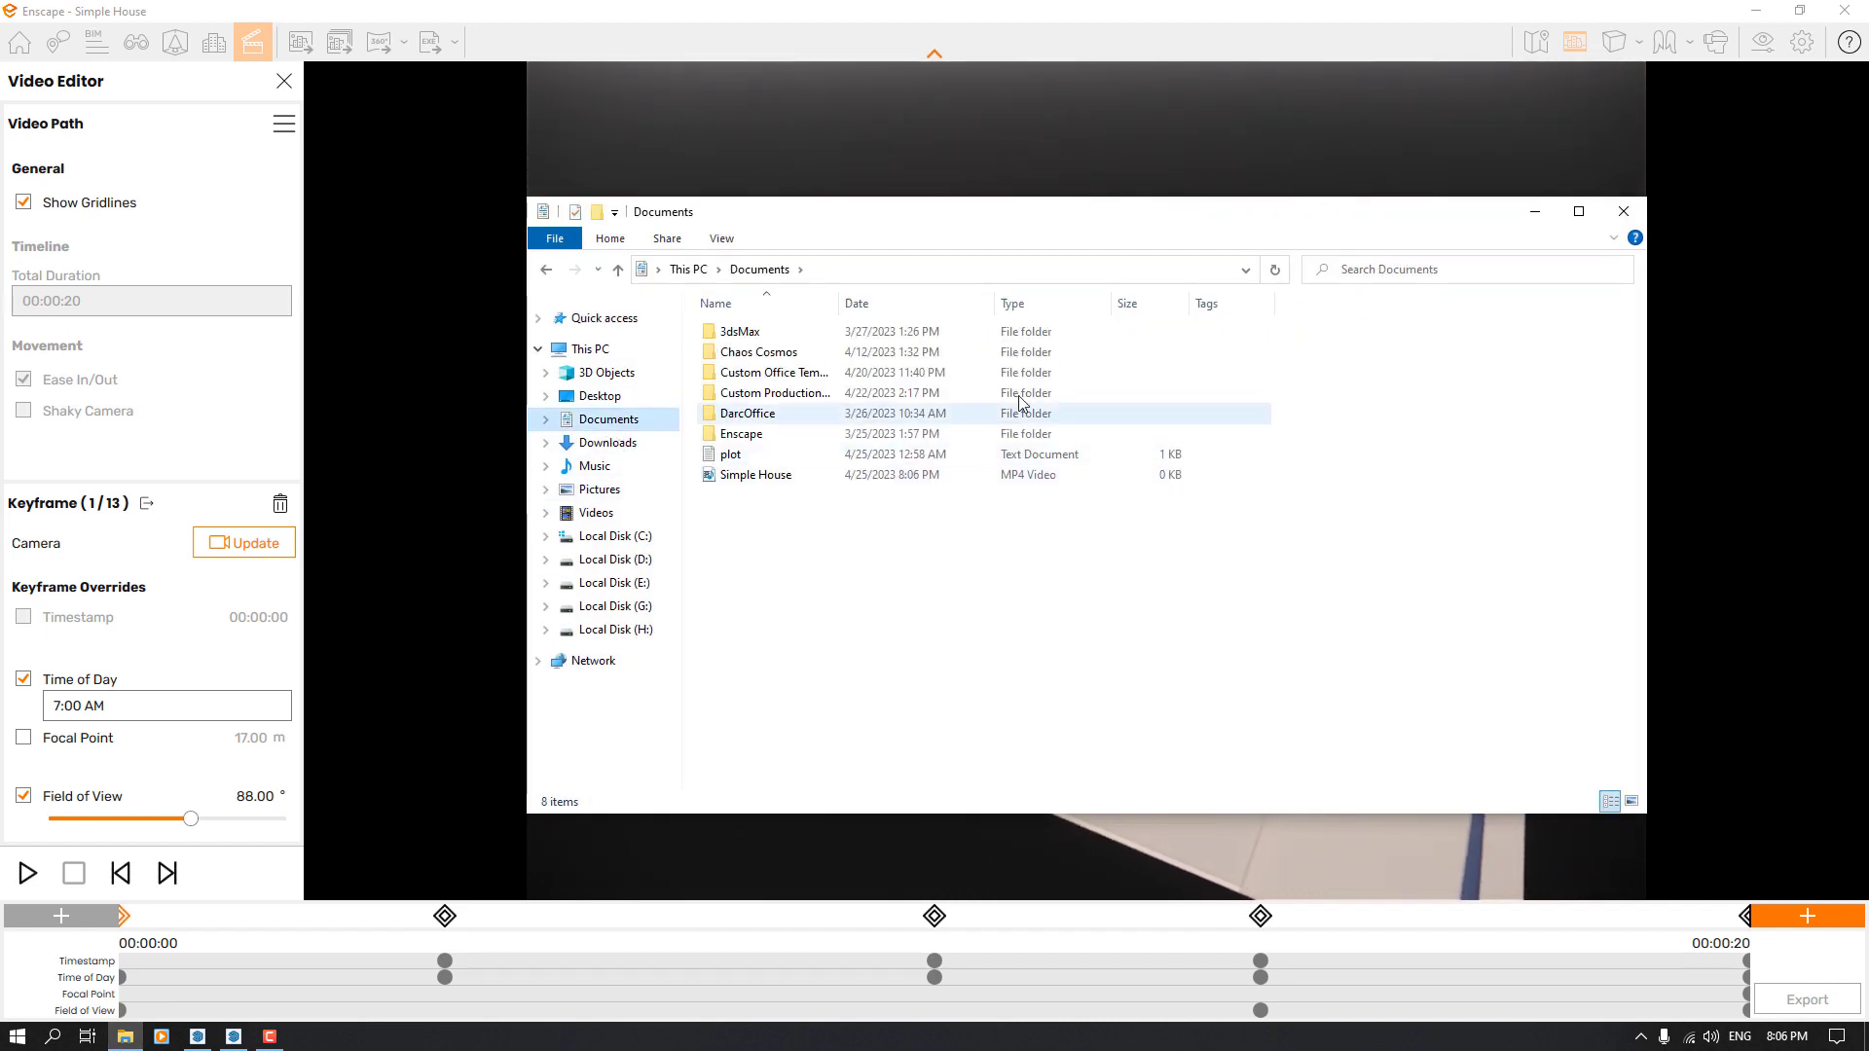
left_click(1536, 212)
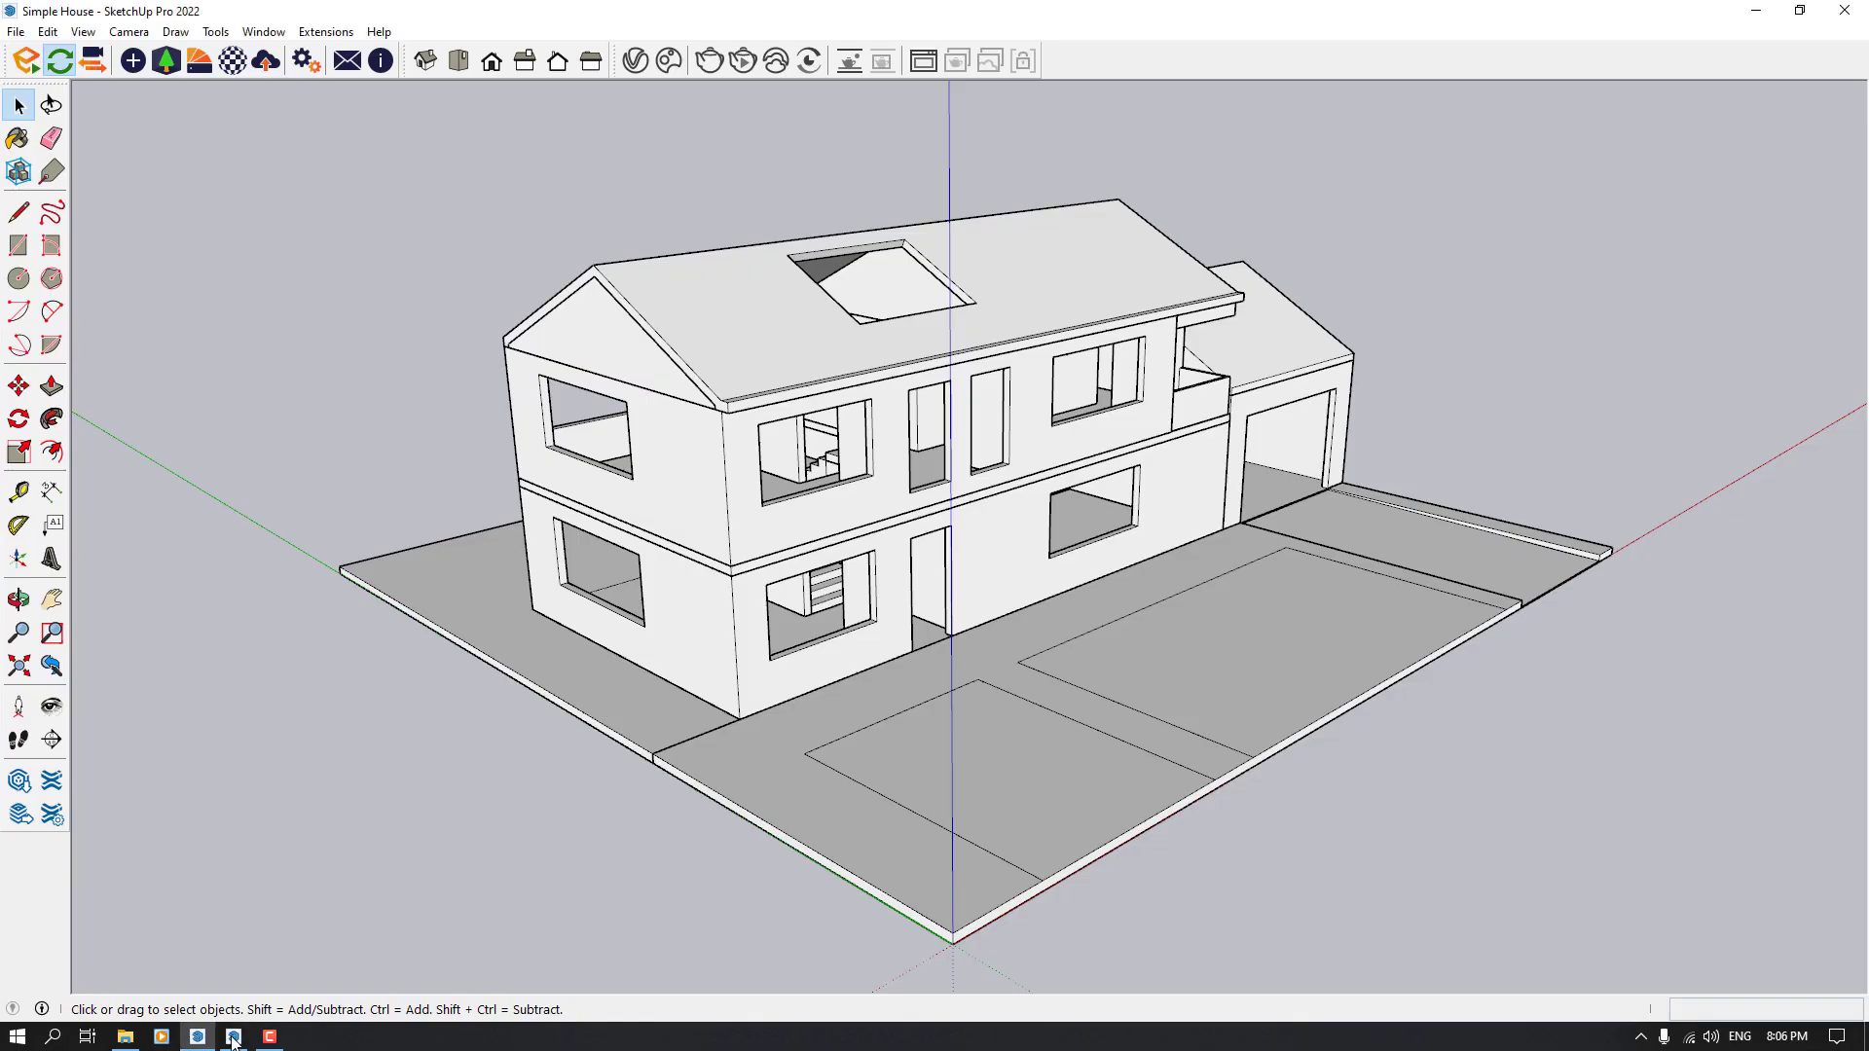
Return to the Documents folder in File Explorer and play the exported Simple House video in a maximized player window
mouse_move(233, 1040)
mouse_move(126, 1037)
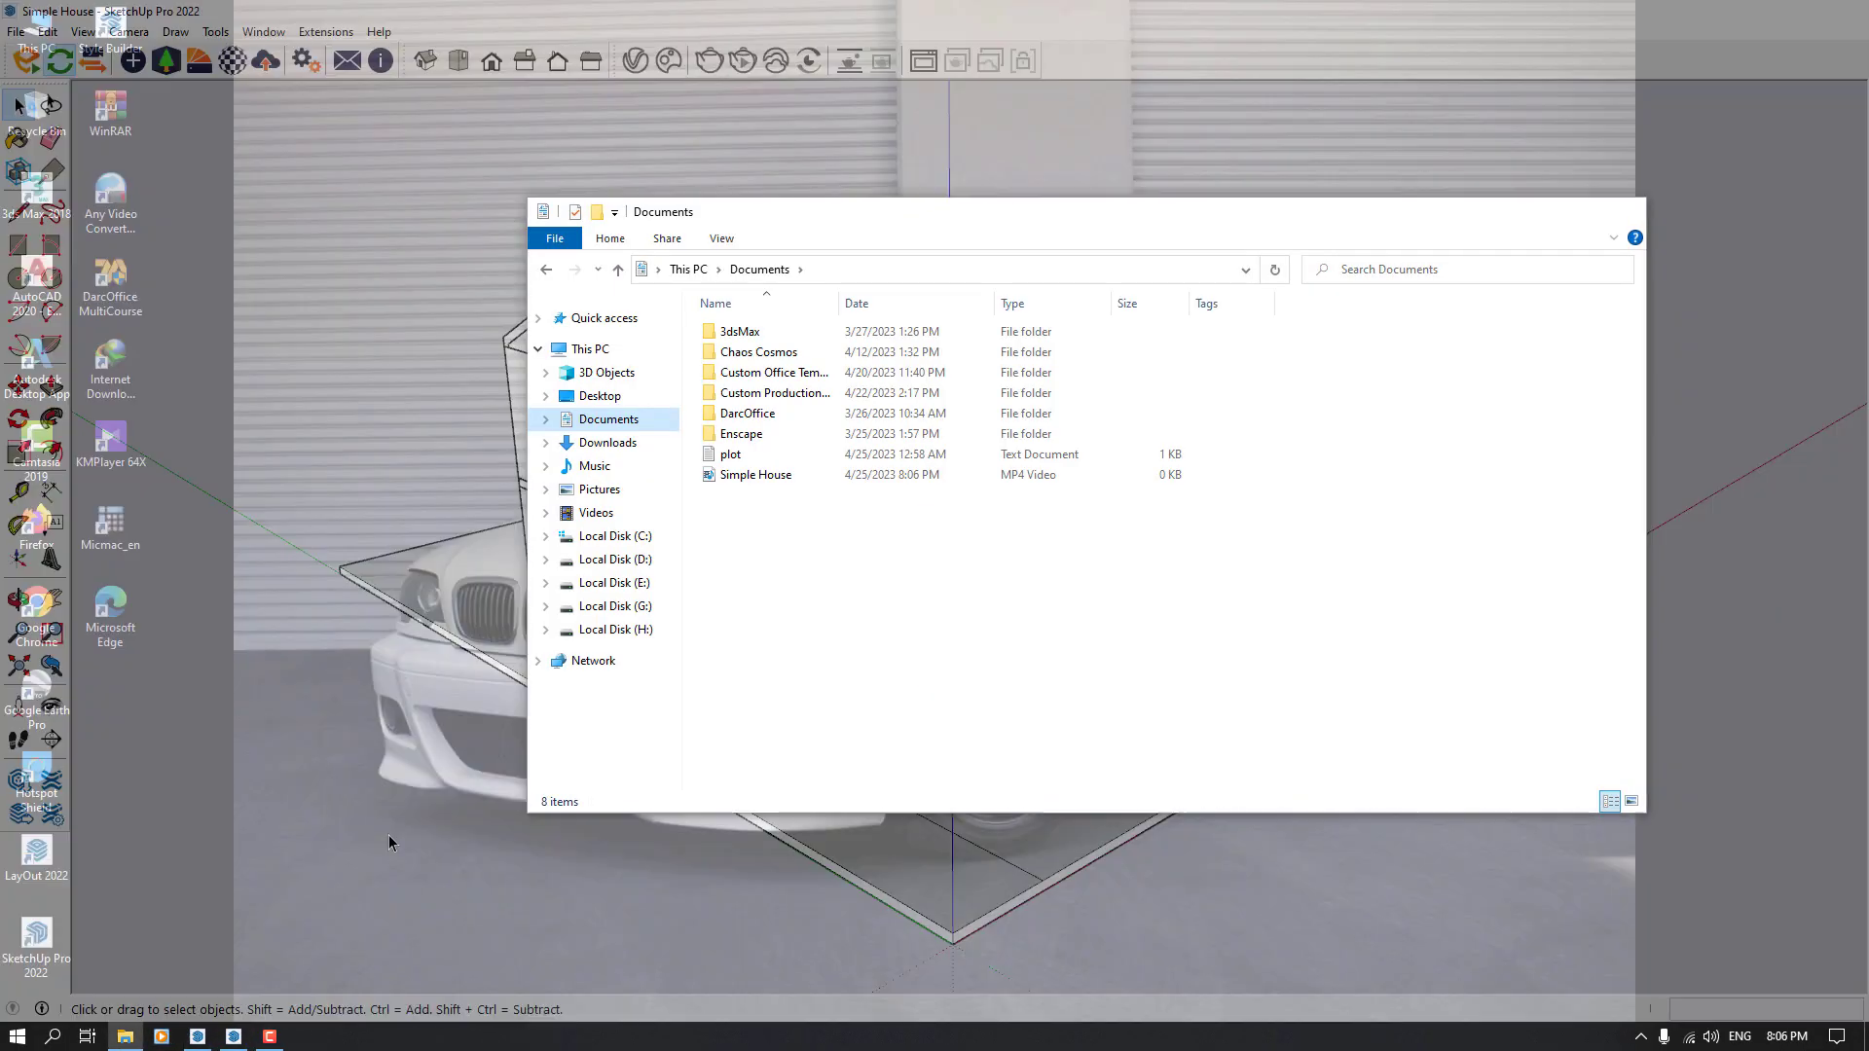
left_click(118, 965)
right_click(804, 508)
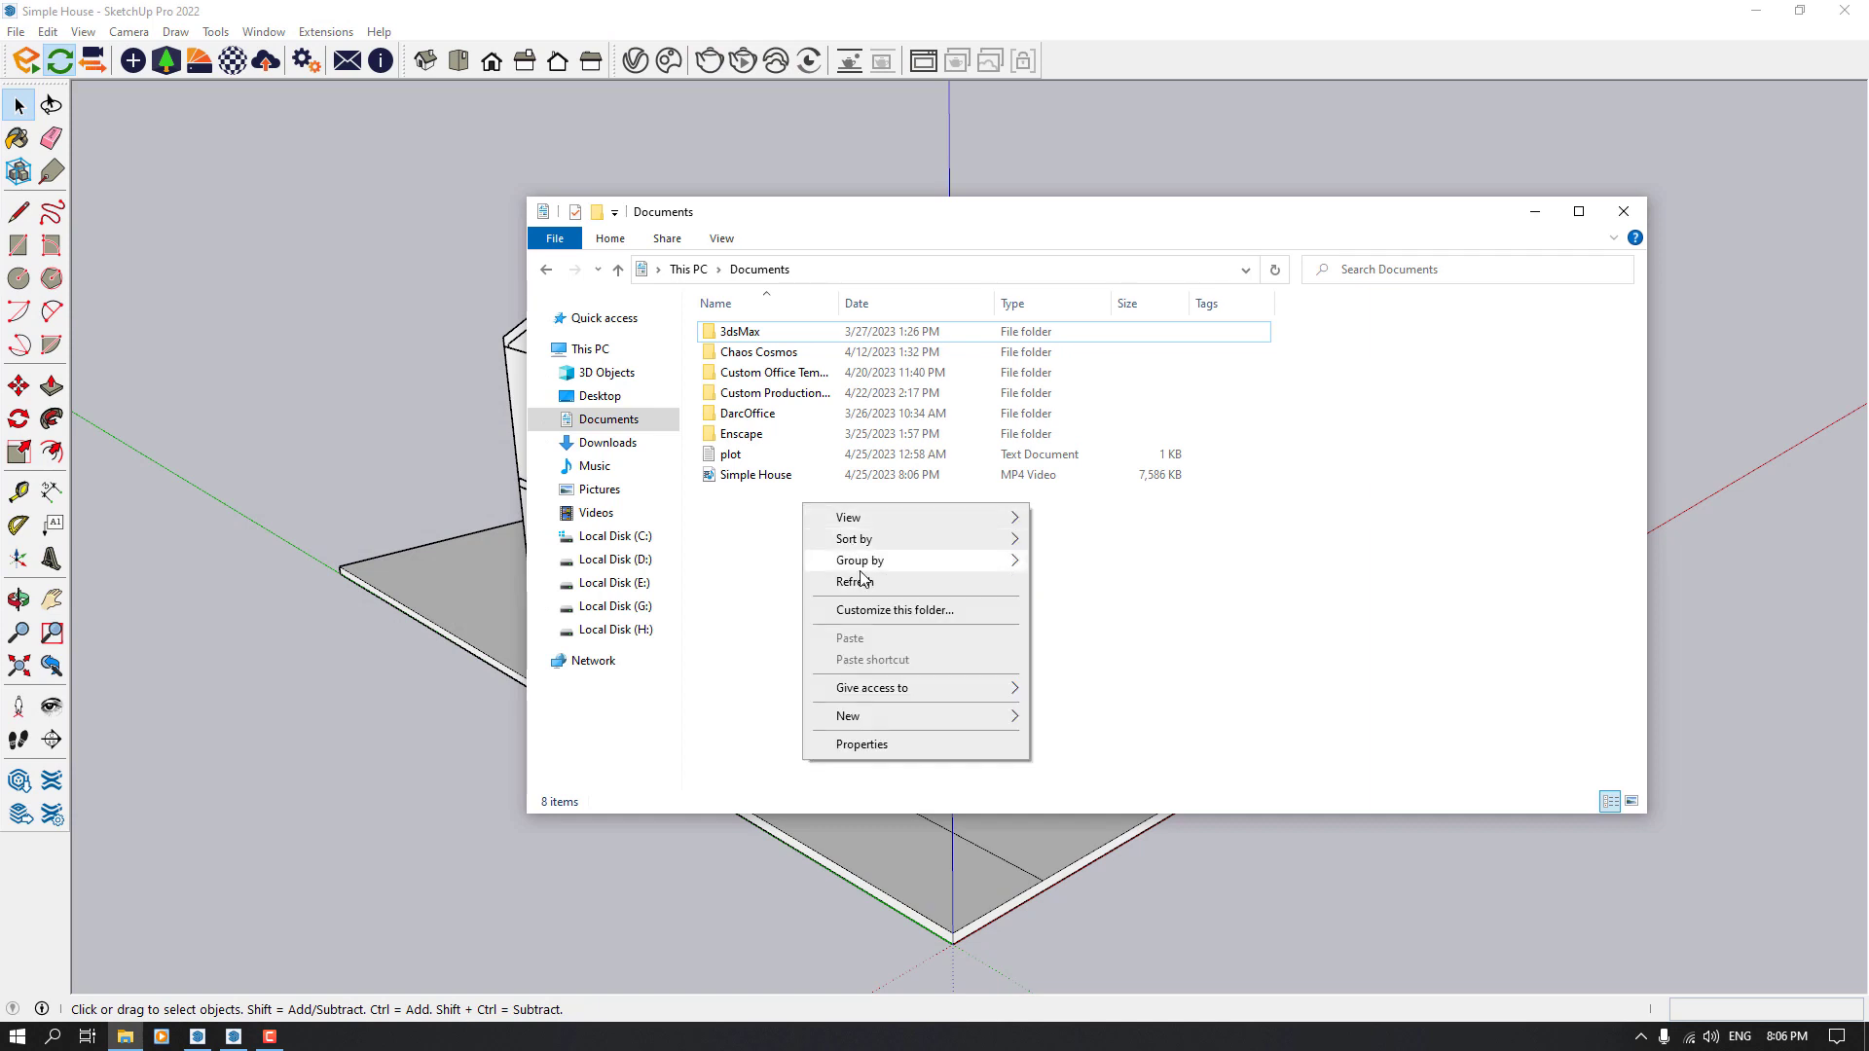
left_click(771, 524)
left_click(755, 478)
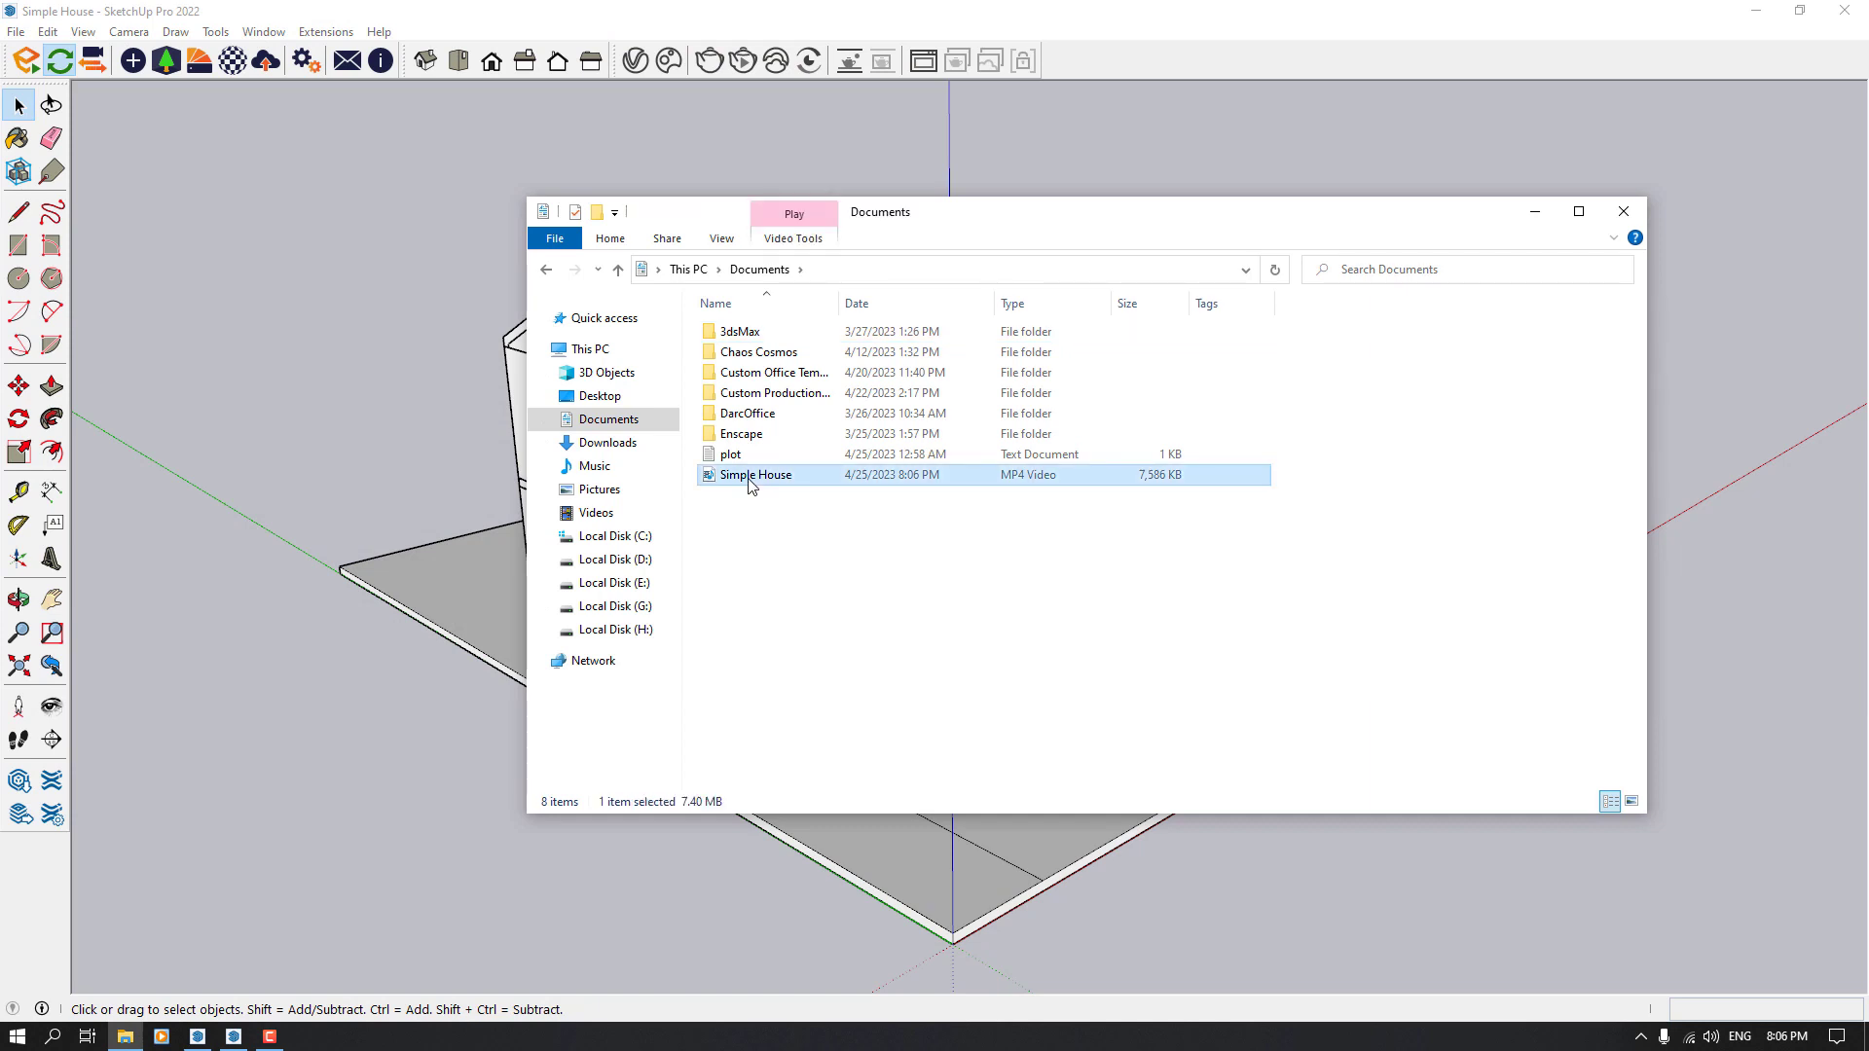
double_click(750, 483)
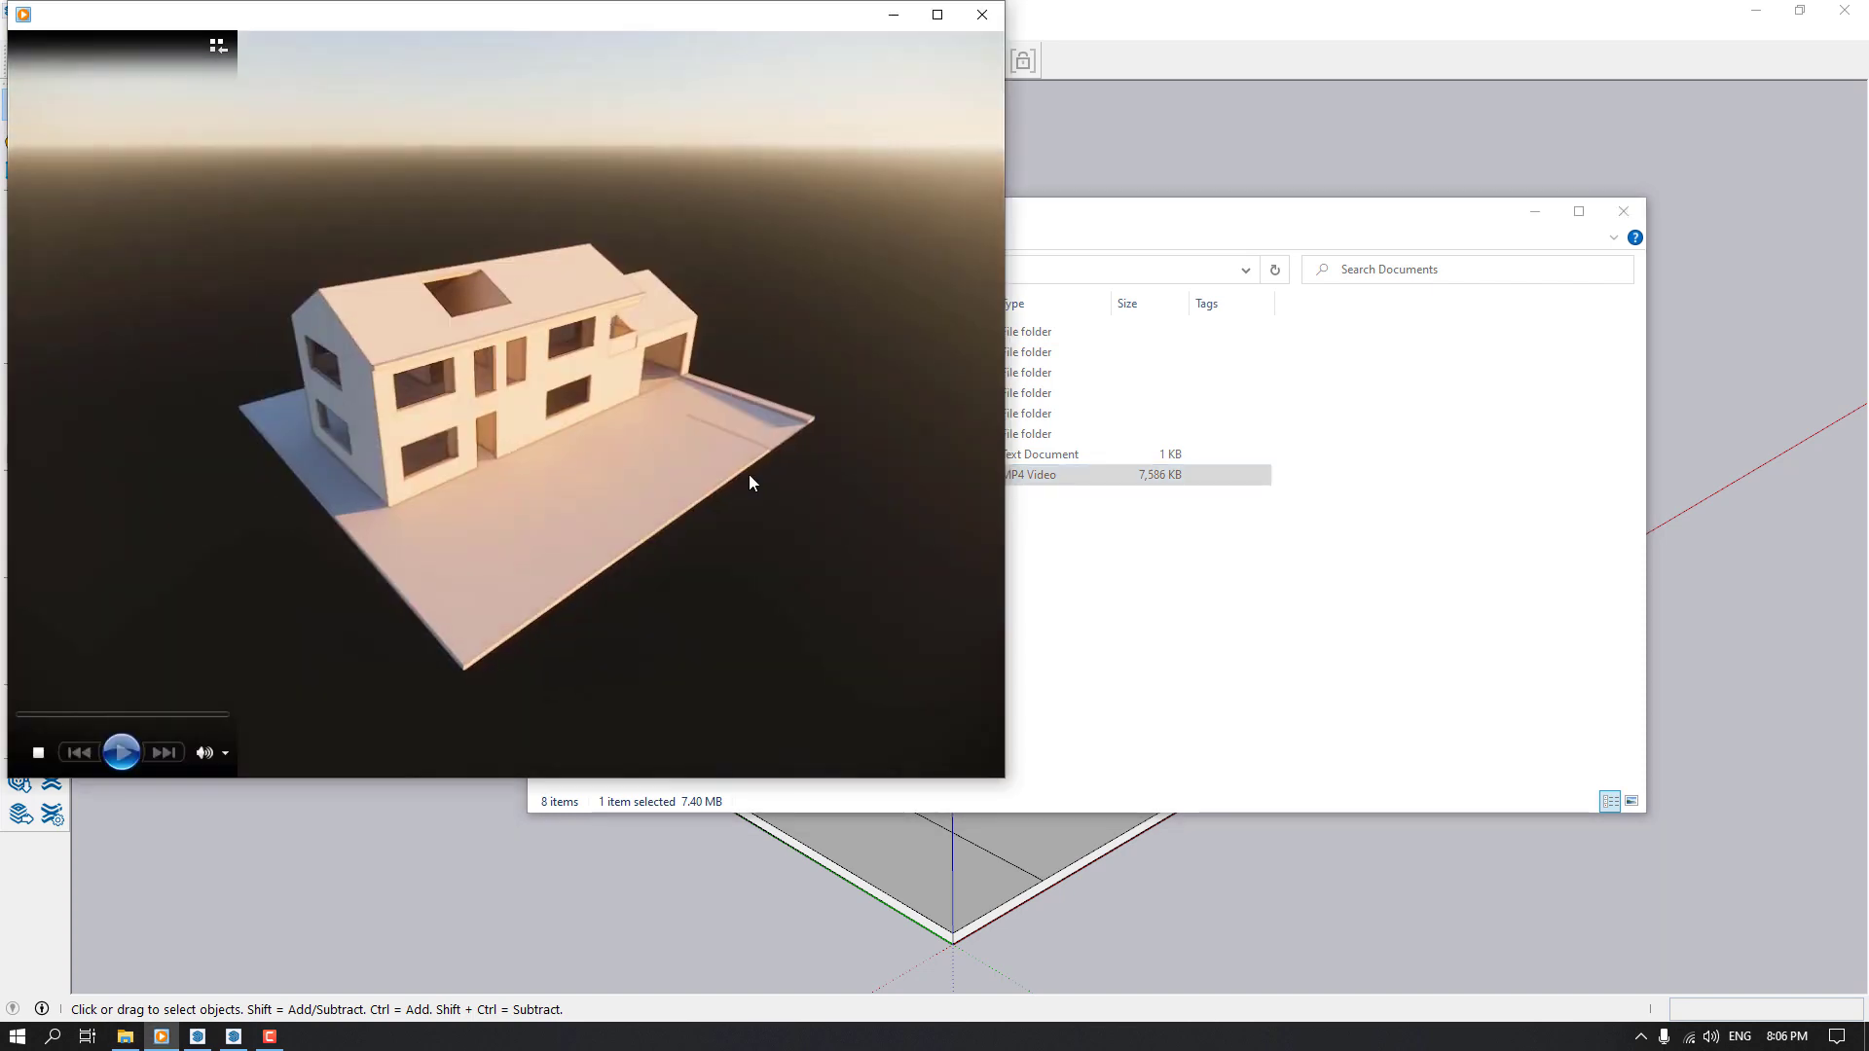
left_click(938, 17)
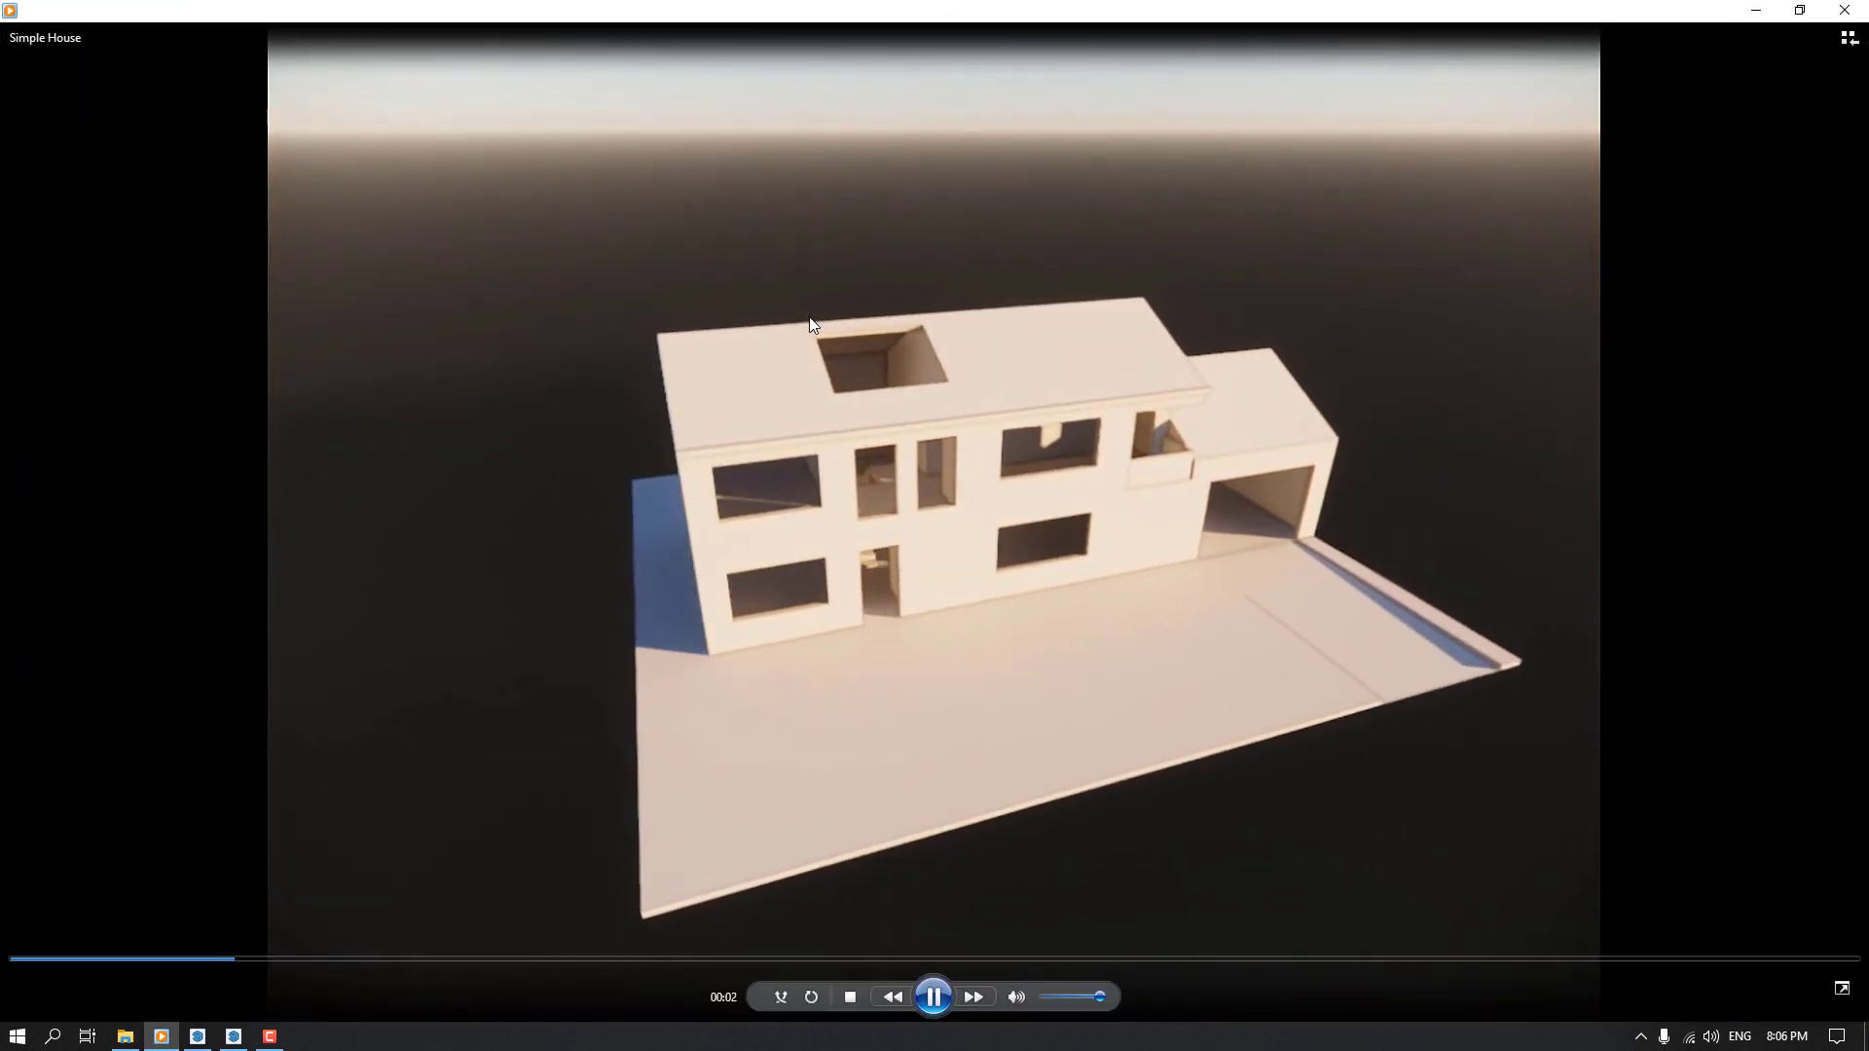